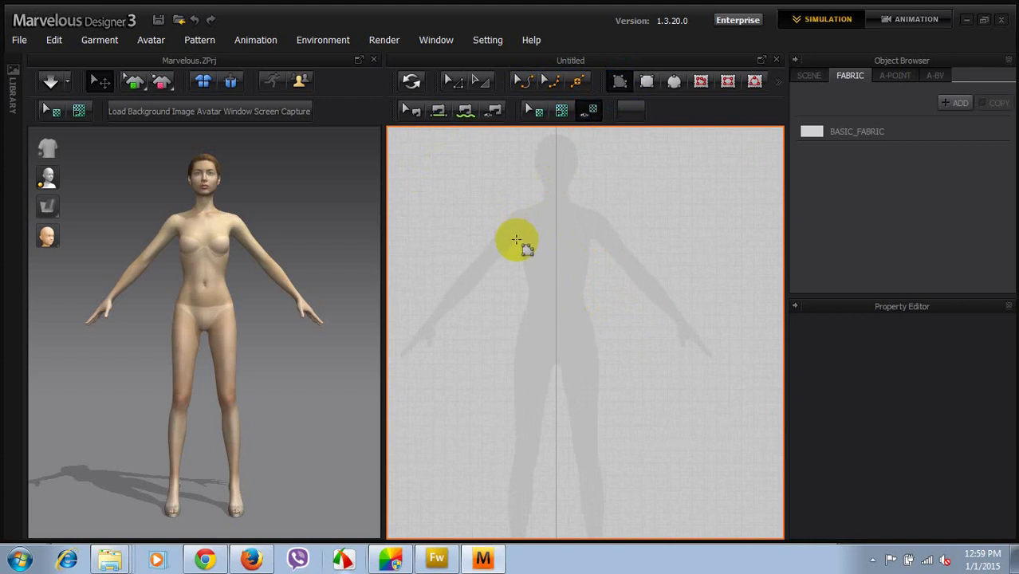
- Draw a closed eight-point half-dress polygon, about 2106 mm around, from the chest to the knee over the silhouette's left half
scroll(540, 243, "down", 1)
scroll(540, 243, "up", 2)
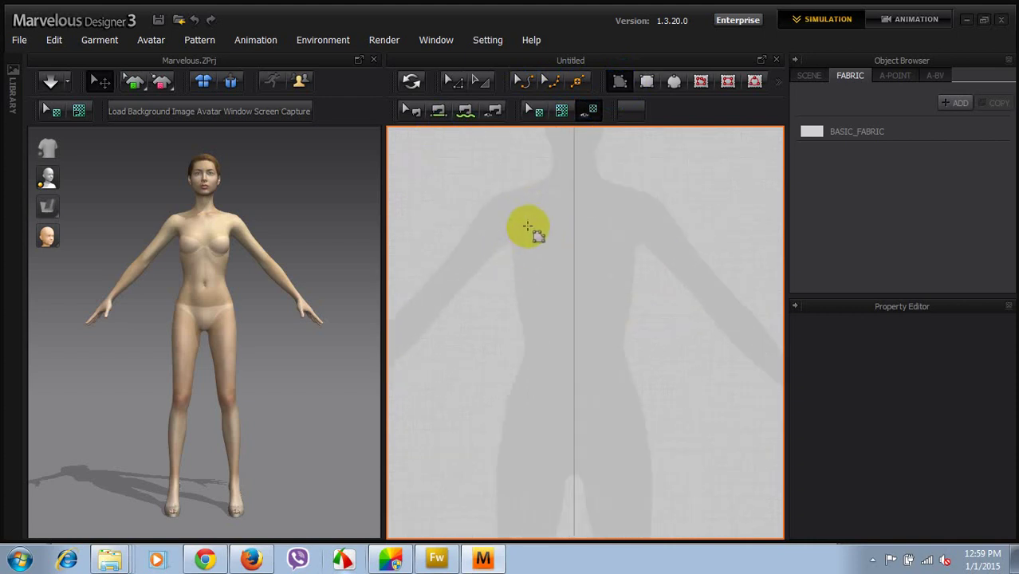
left_click(528, 219)
left_click(496, 264)
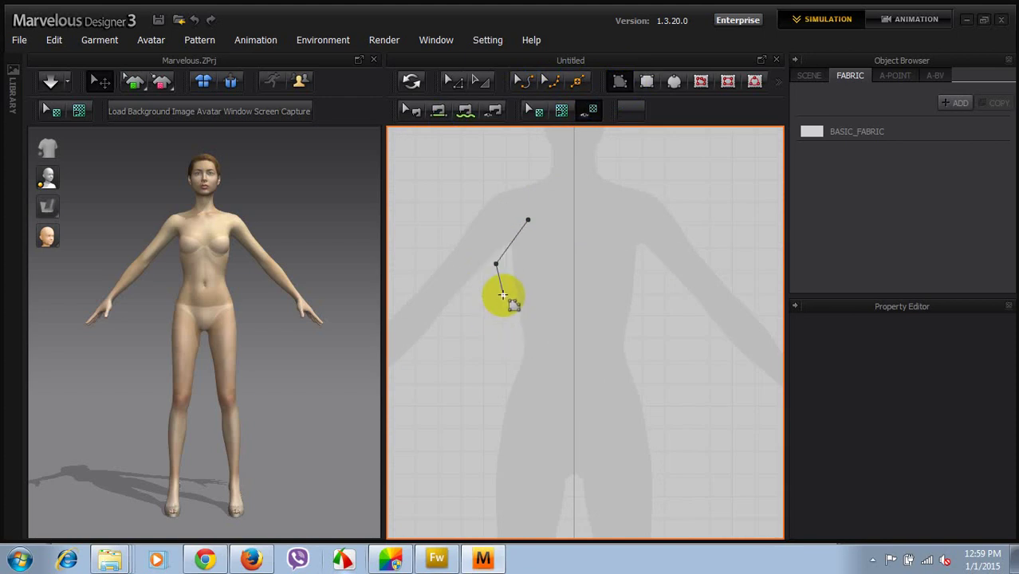
left_click(502, 295)
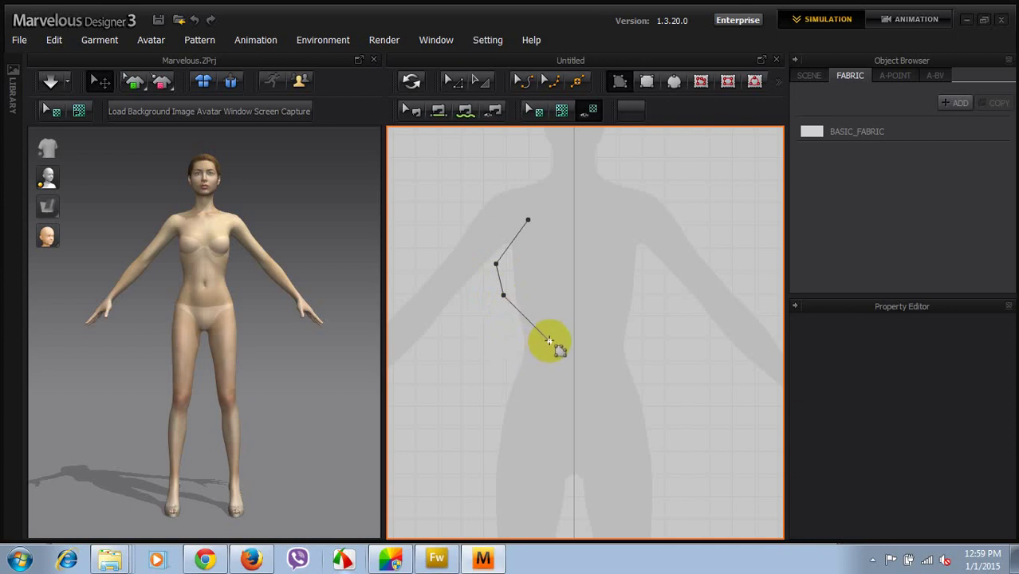
left_click(549, 340)
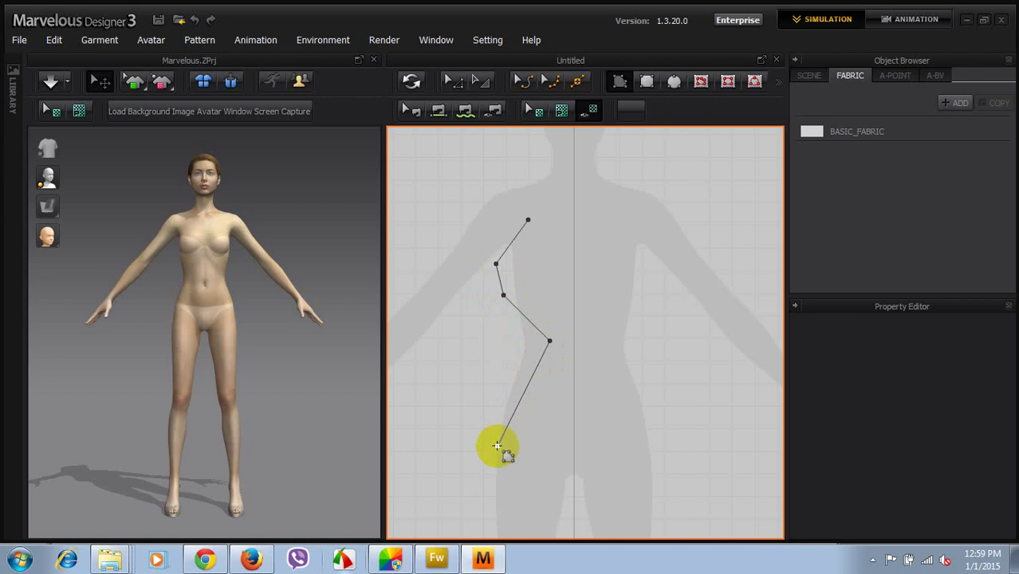
left_click(496, 445)
scroll(498, 372, "up", 4)
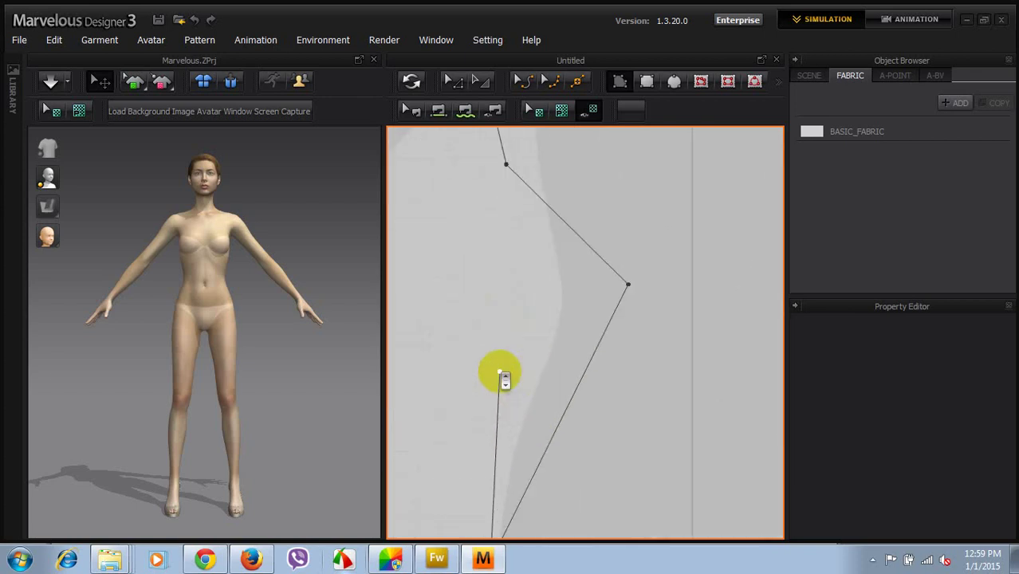
scroll(502, 372, "down", 6)
scroll(499, 415, "up", 3)
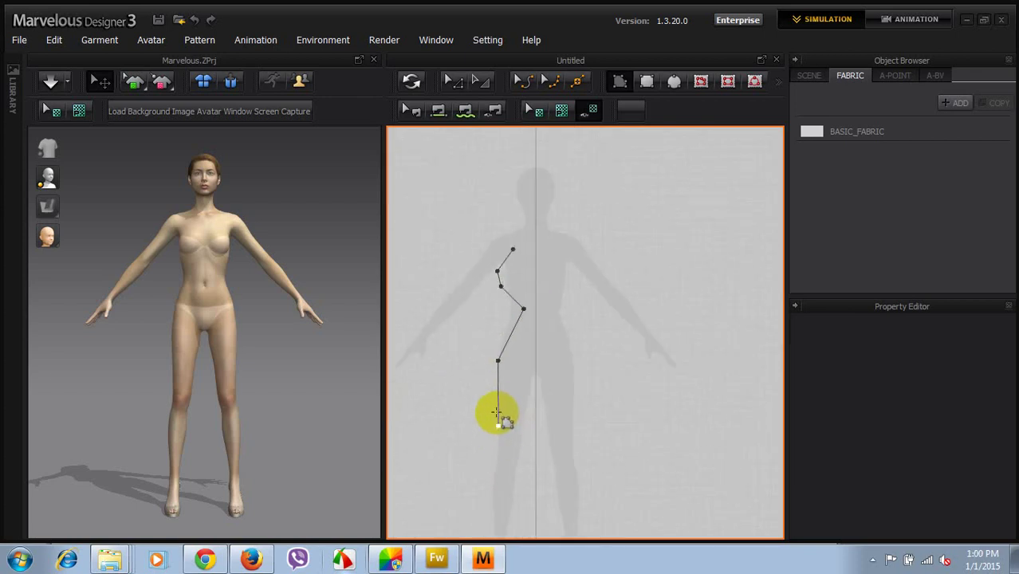
scroll(496, 413, "up", 1)
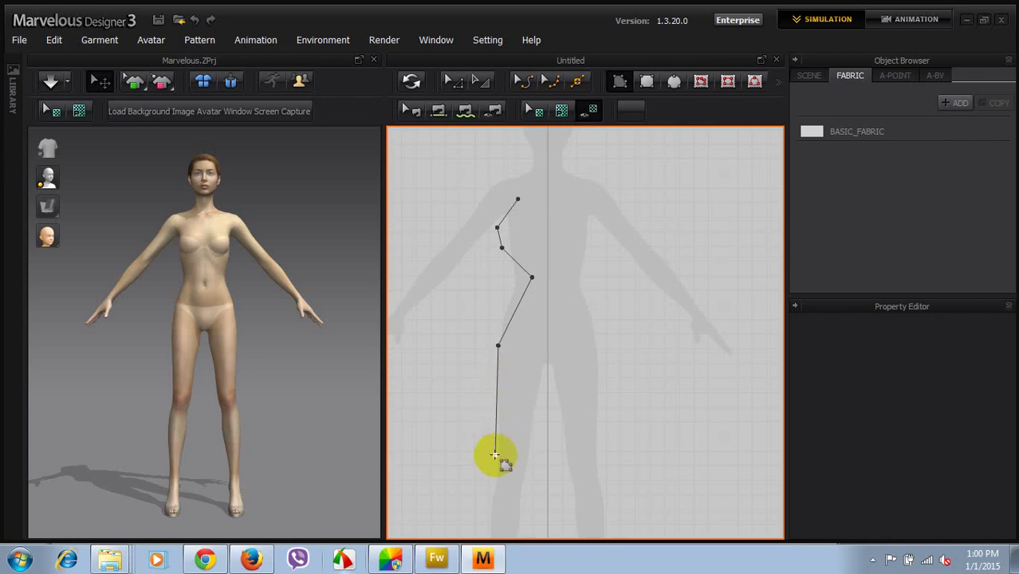
left_click(495, 456)
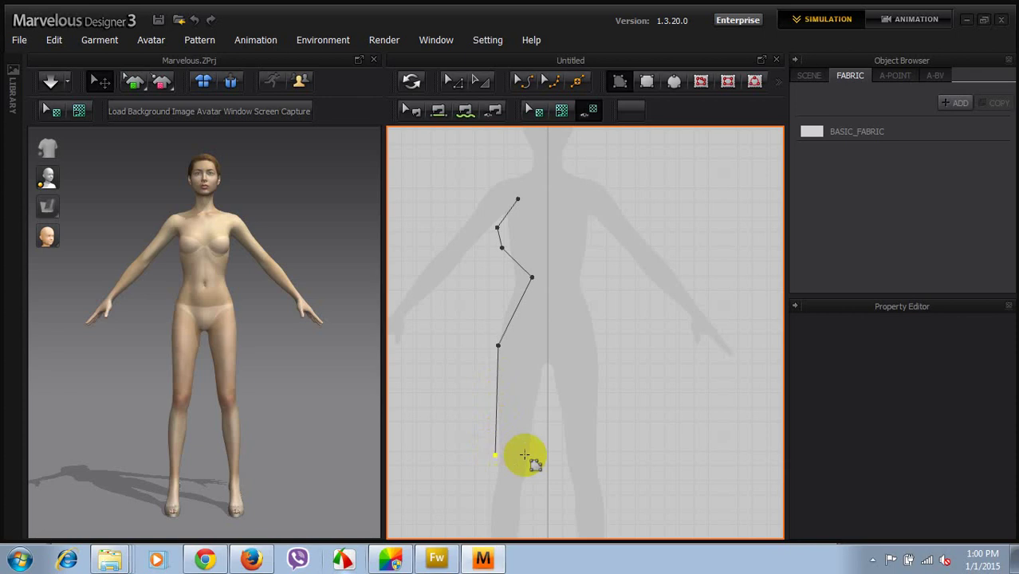
left_click(549, 455)
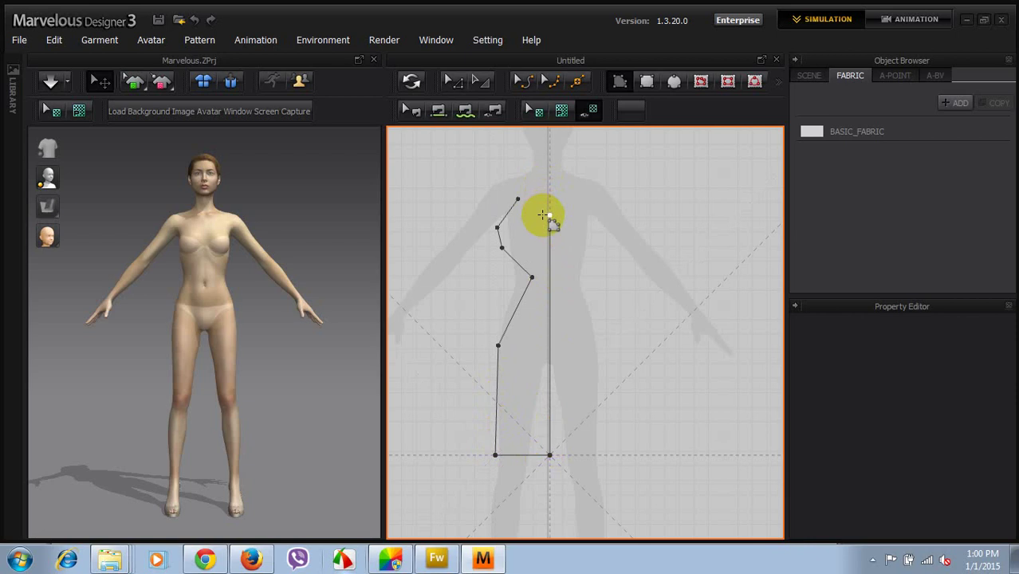
left_click(547, 214)
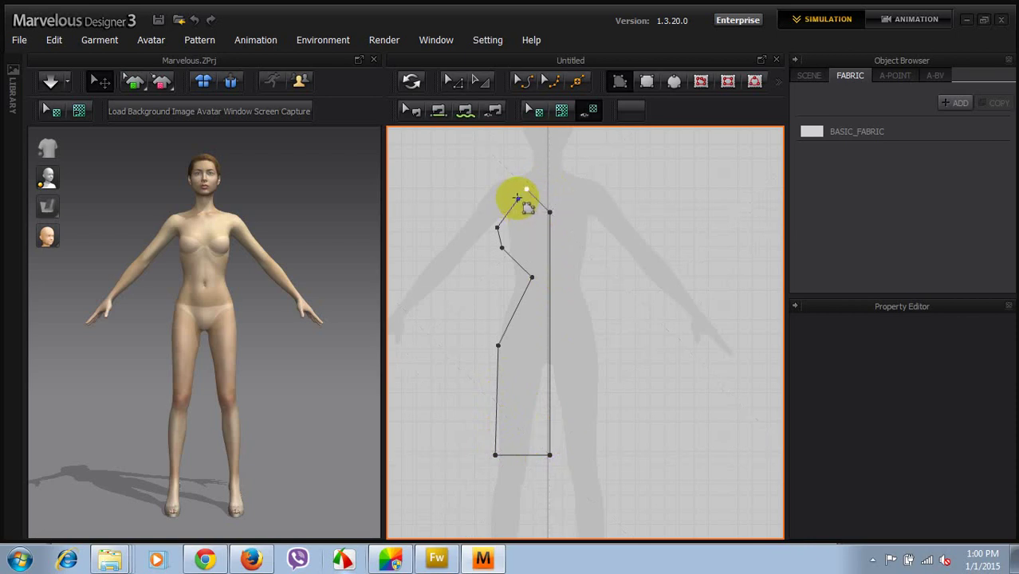
left_click(518, 200)
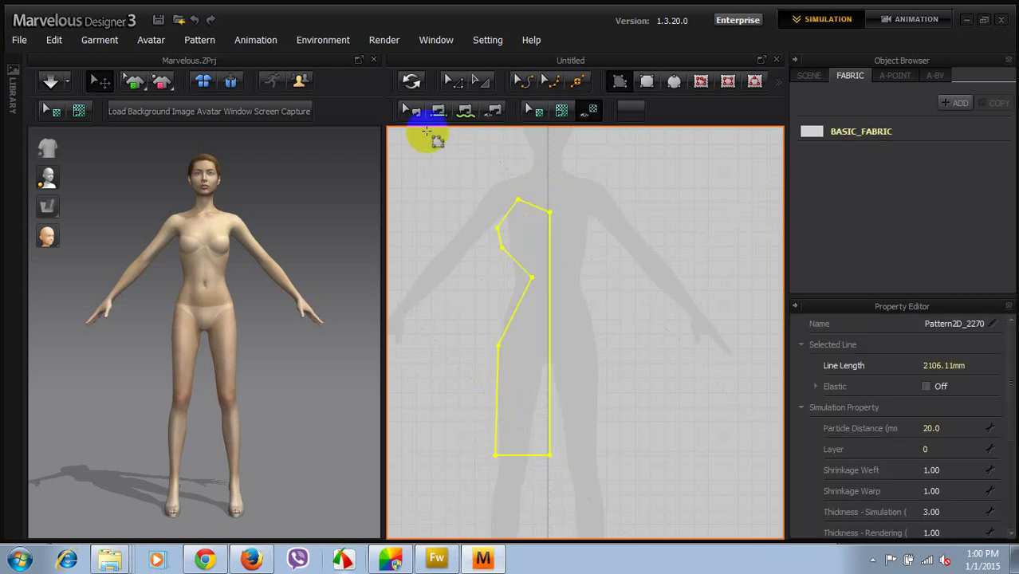
- Shift the half-dress pattern slightly so its straight vertical edge lines up with the silhouette's centre line
left_click(446, 80)
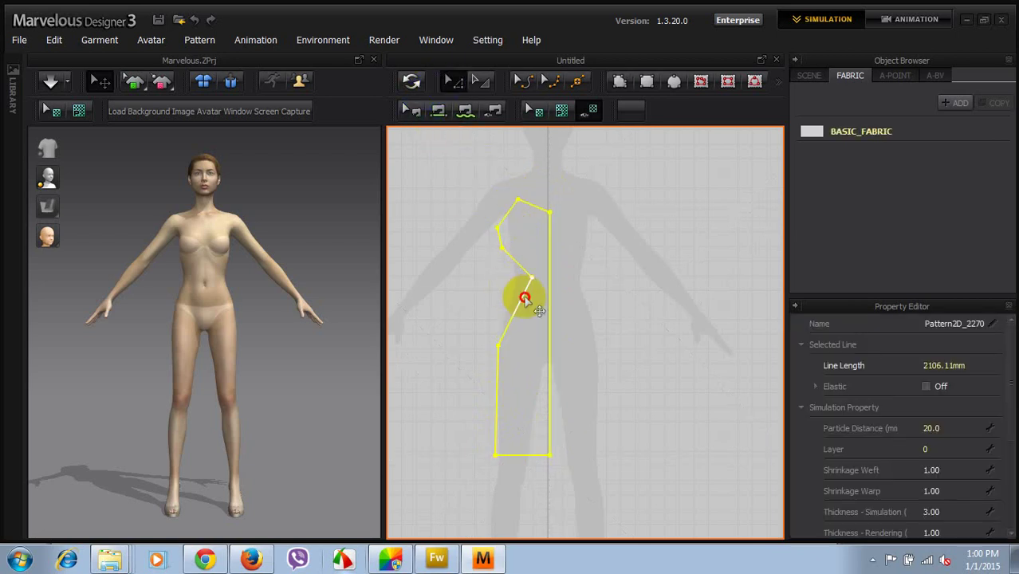
left_click_drag(525, 298, 523, 298)
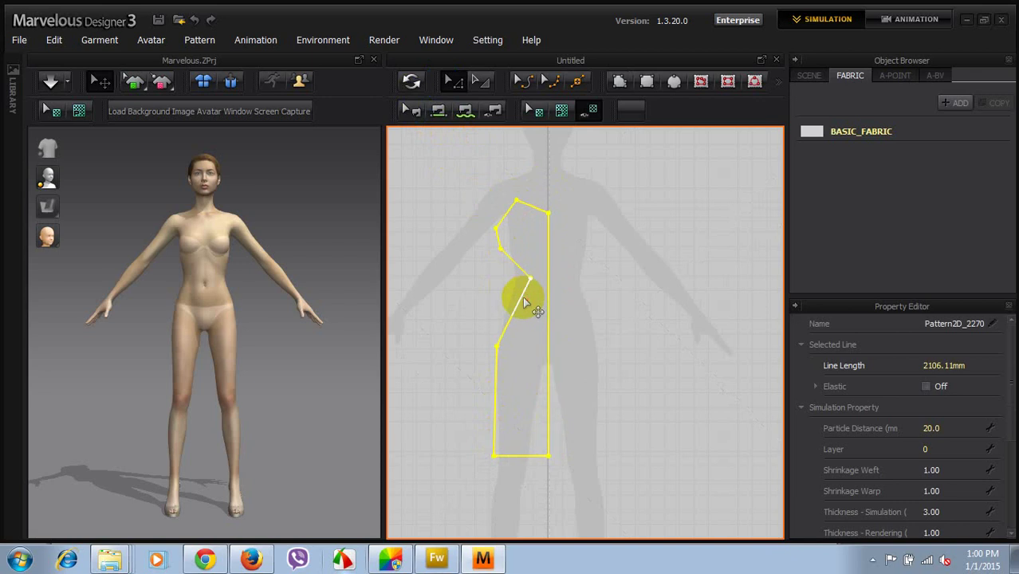
left_click(522, 83)
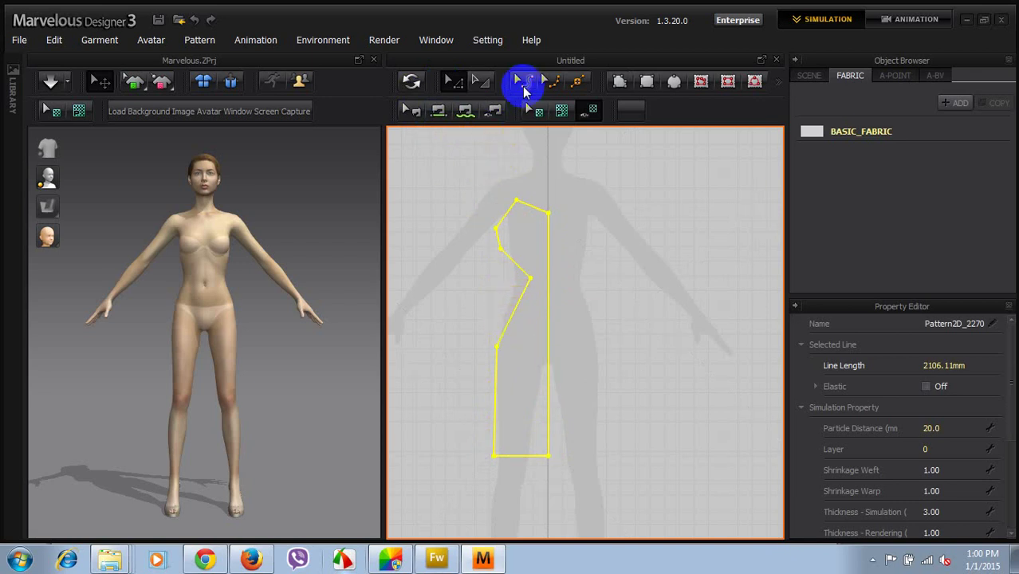
left_click(466, 82)
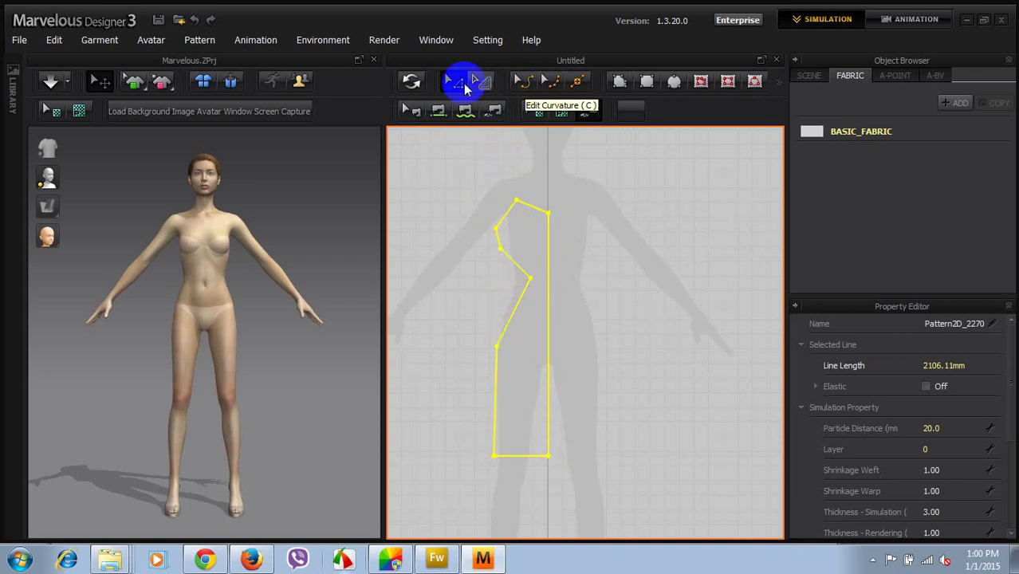
left_click(491, 325)
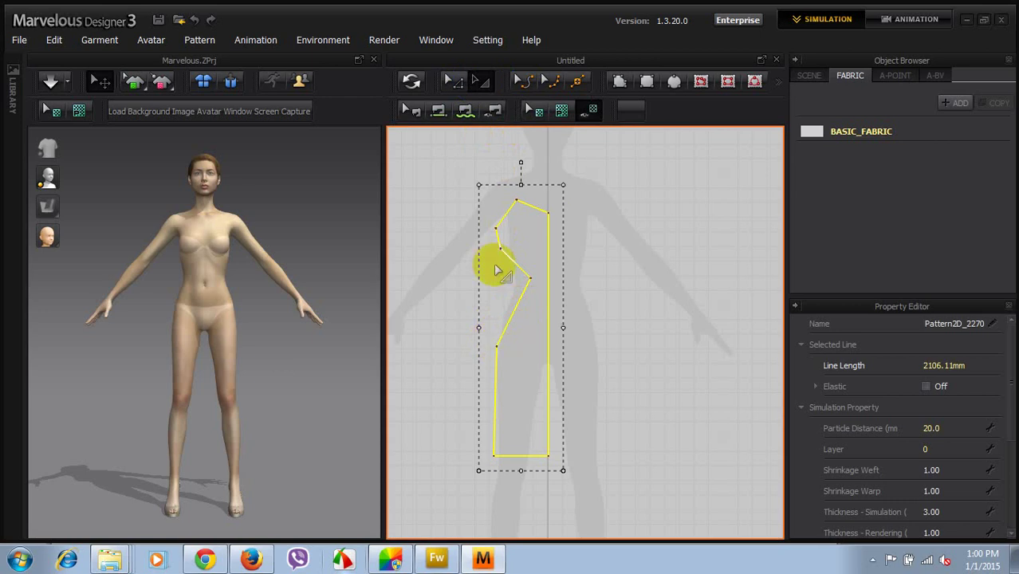
- Move the half-dress pattern's hip point slightly outward, beyond the silhouette's hip
left_click(449, 76)
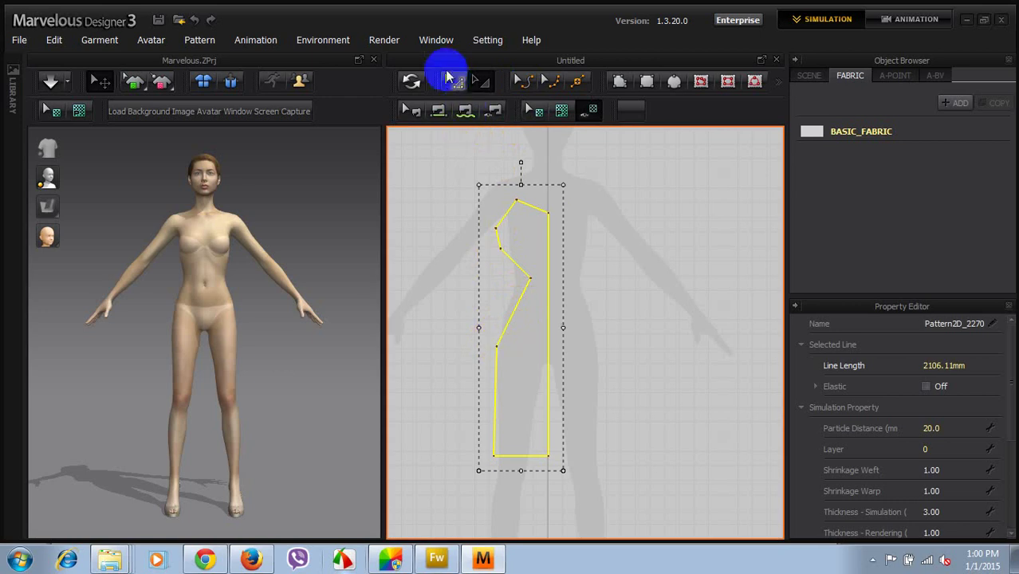
left_click(496, 347)
left_click(471, 355)
left_click(496, 346)
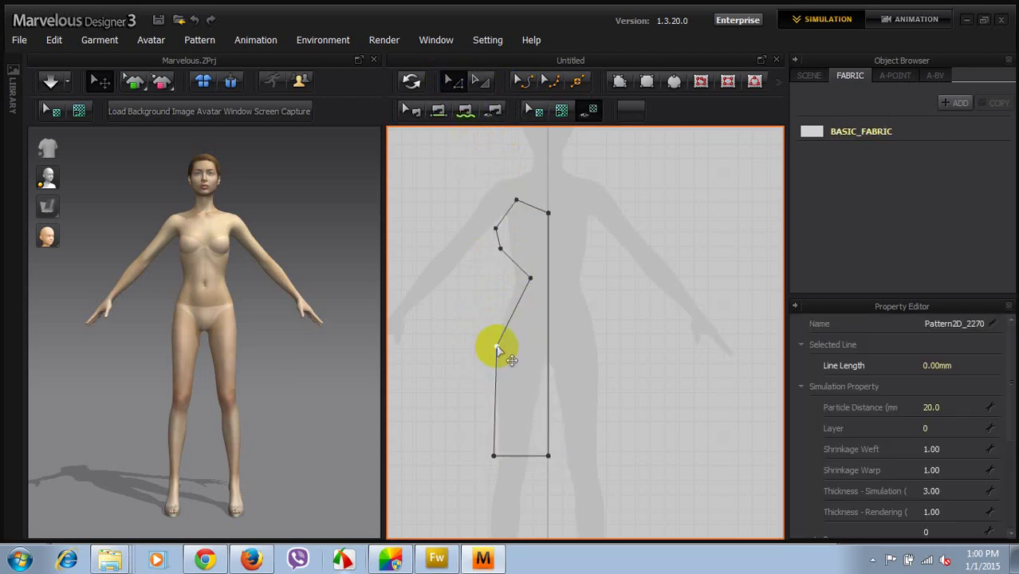
left_click_drag(496, 346, 494, 351)
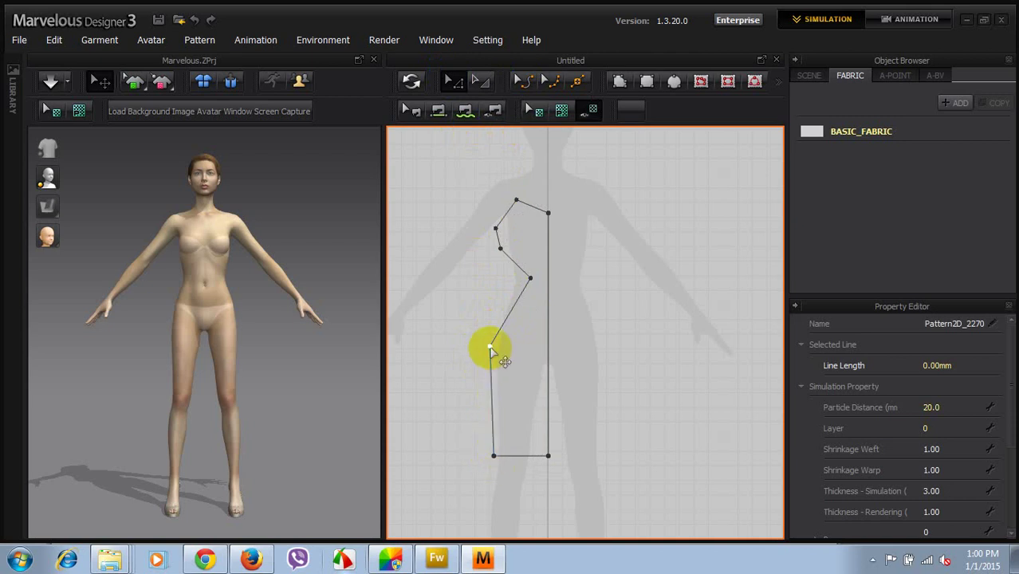
mouse_move(490, 347)
left_mouse_down()
mouse_move(500, 360)
mouse_move(489, 347)
left_mouse_up()
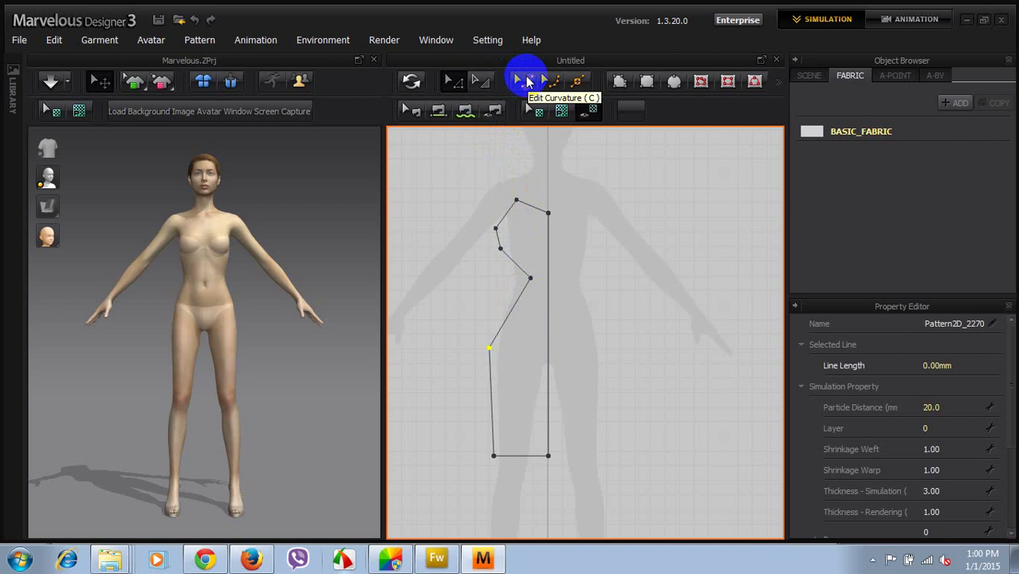
- Use Edit Curvature to bow the hip-to-waist, waist-to-bust and armhole edges of the half-dress pattern toward the centre line
left_click(527, 82)
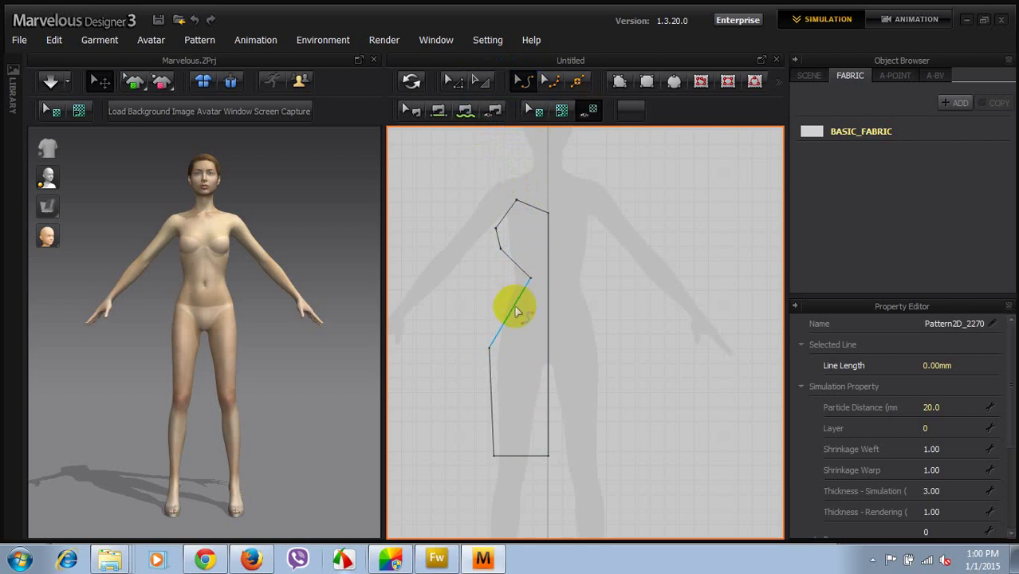
left_click_drag(516, 311, 523, 280)
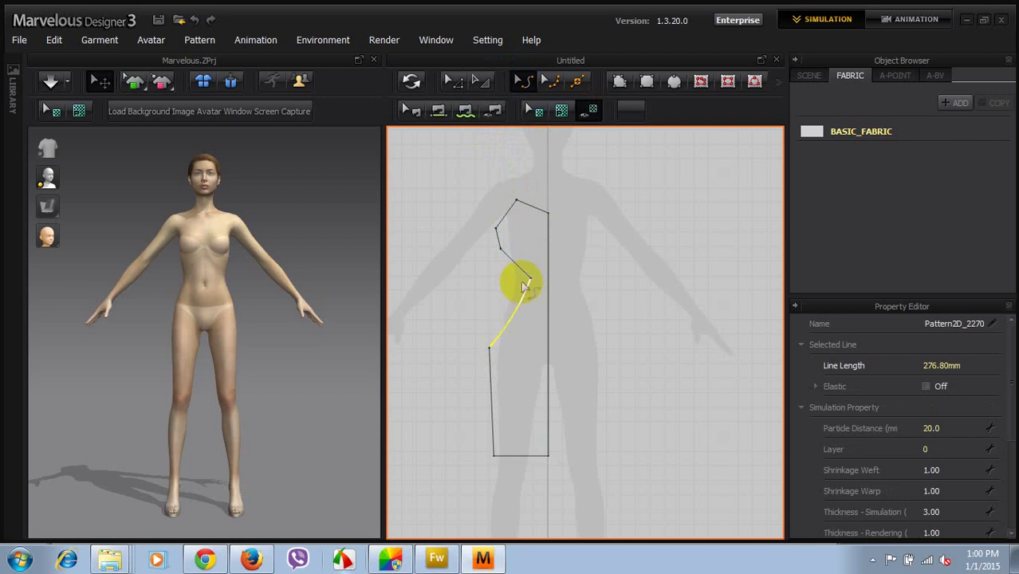
left_click(520, 266)
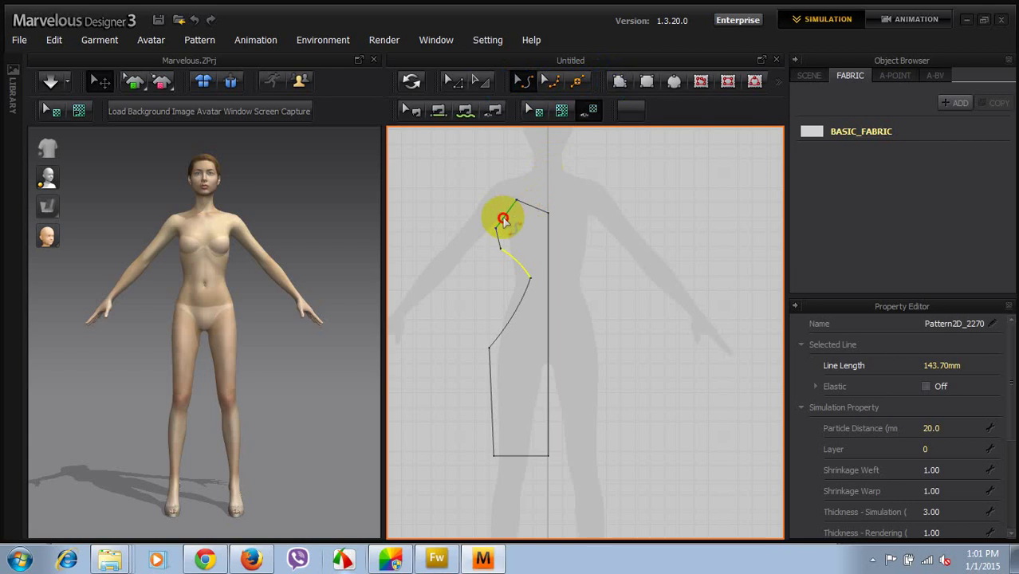
left_click_drag(503, 220, 512, 227)
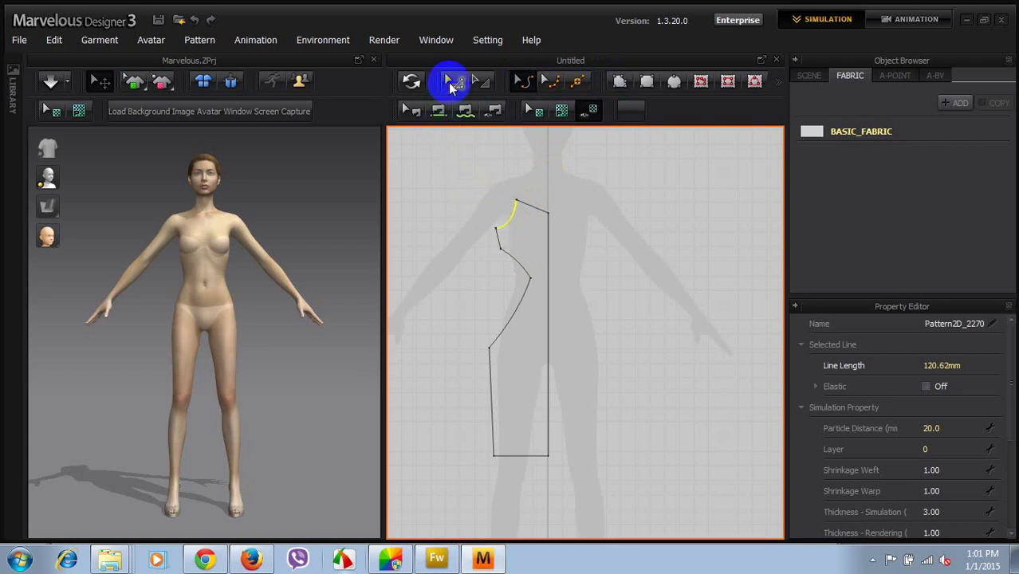
- Move the underarm point and the side point just below it slightly inward
left_click(448, 86)
left_click_drag(496, 228, 503, 249)
left_click(500, 250)
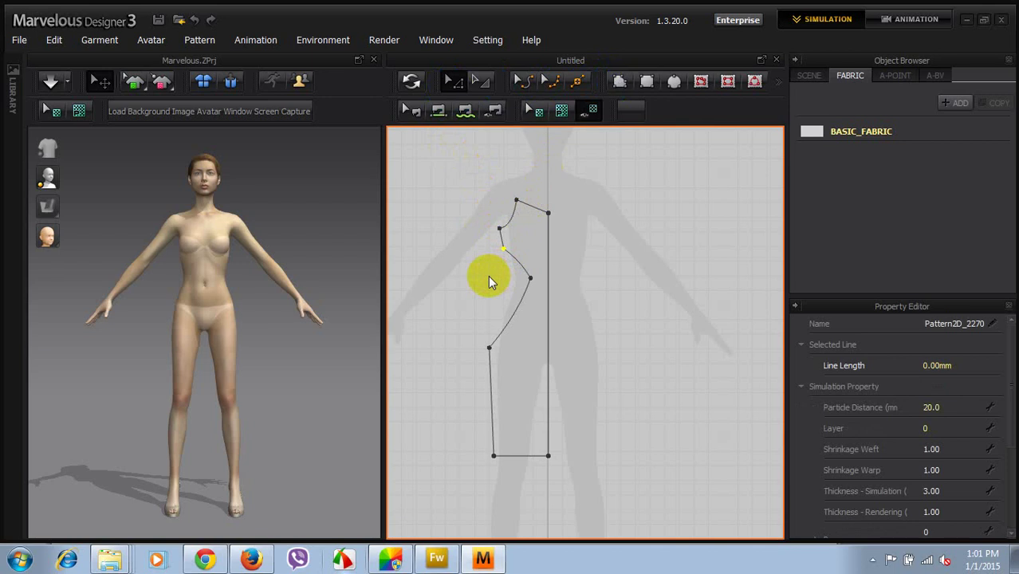
- Draw a four-point side panel polygon, about 760 mm around, filling the waist cutout between the side point, outer waist, hip point and inner waist point
left_click(619, 81)
scroll(510, 257, "up", 5)
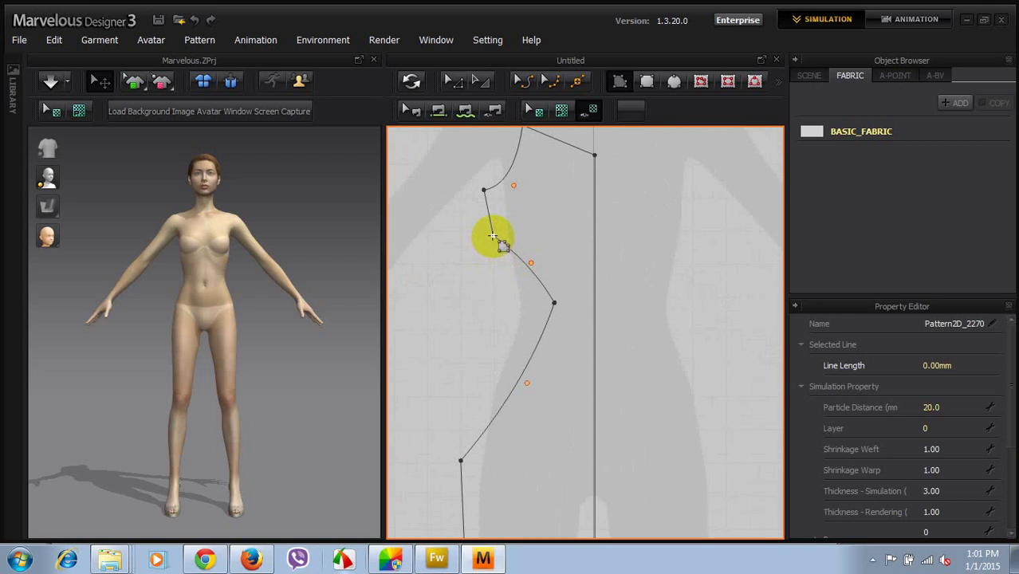
left_click(493, 236)
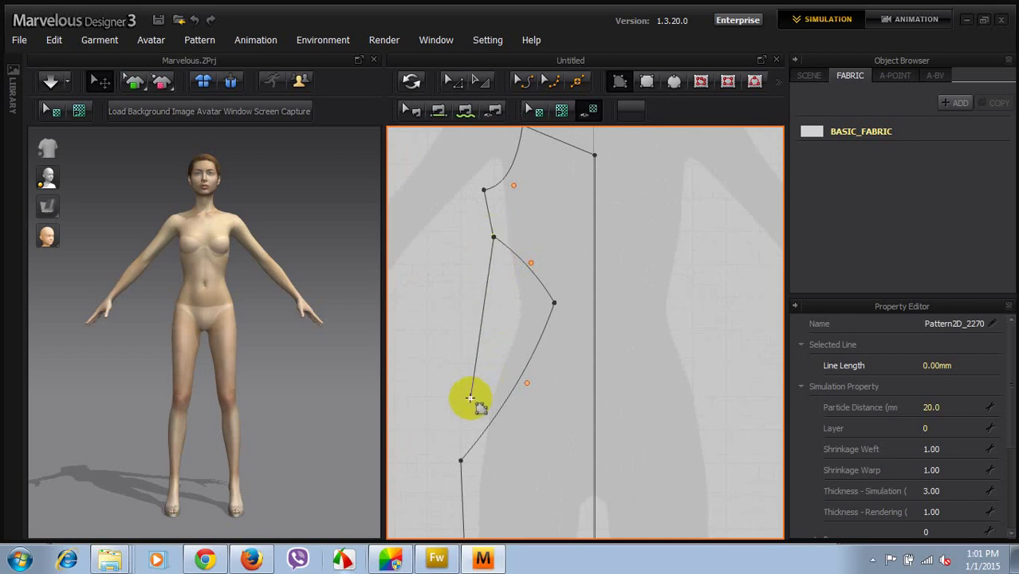
left_click(460, 459)
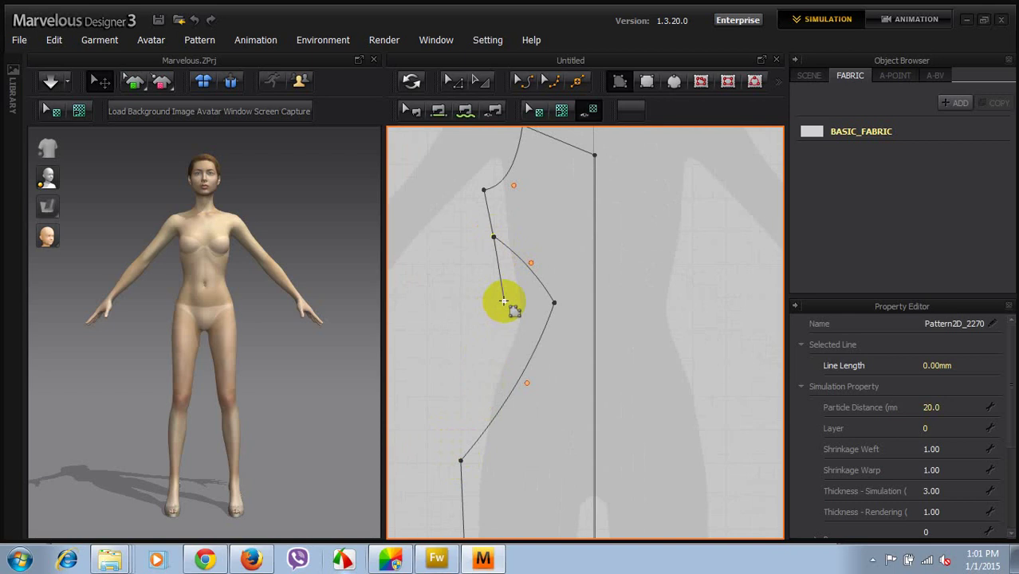
left_click(504, 301)
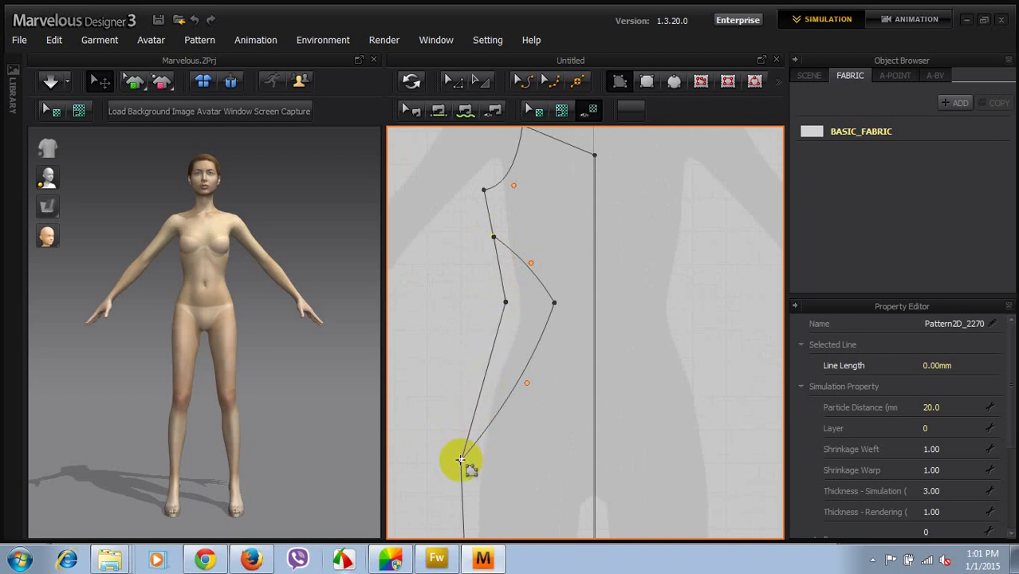
left_click(461, 460)
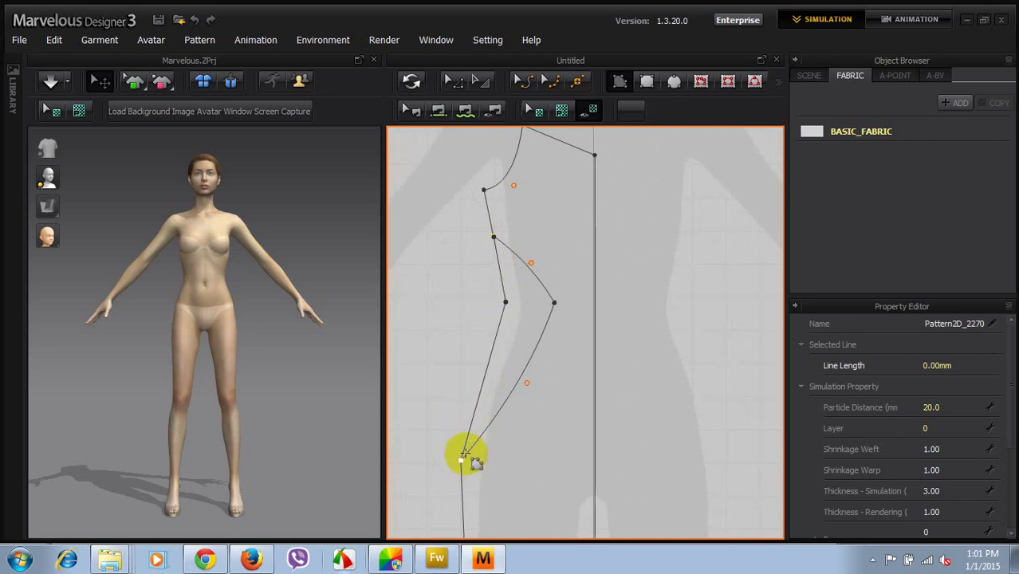
left_click(554, 304)
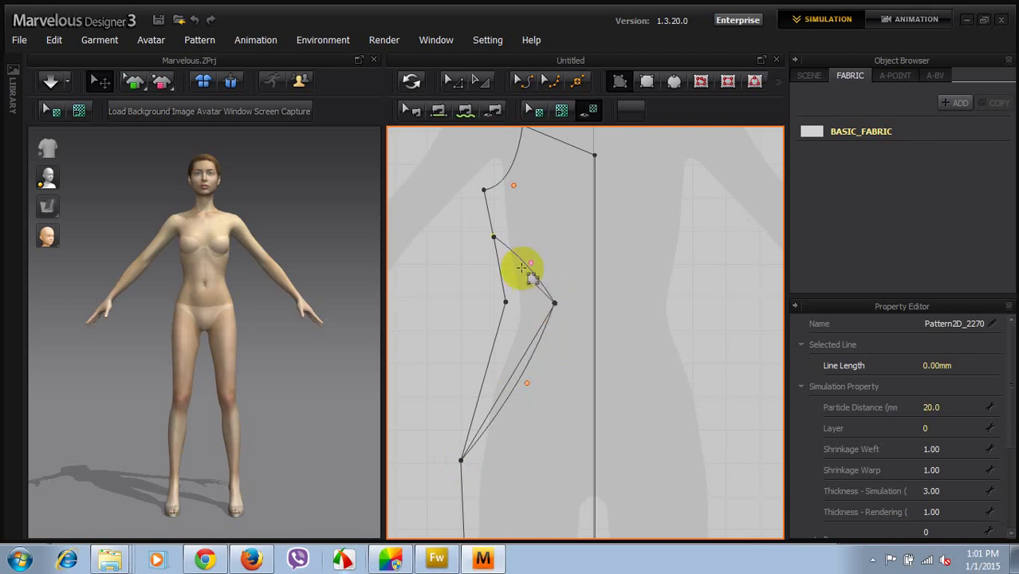
left_click(494, 237)
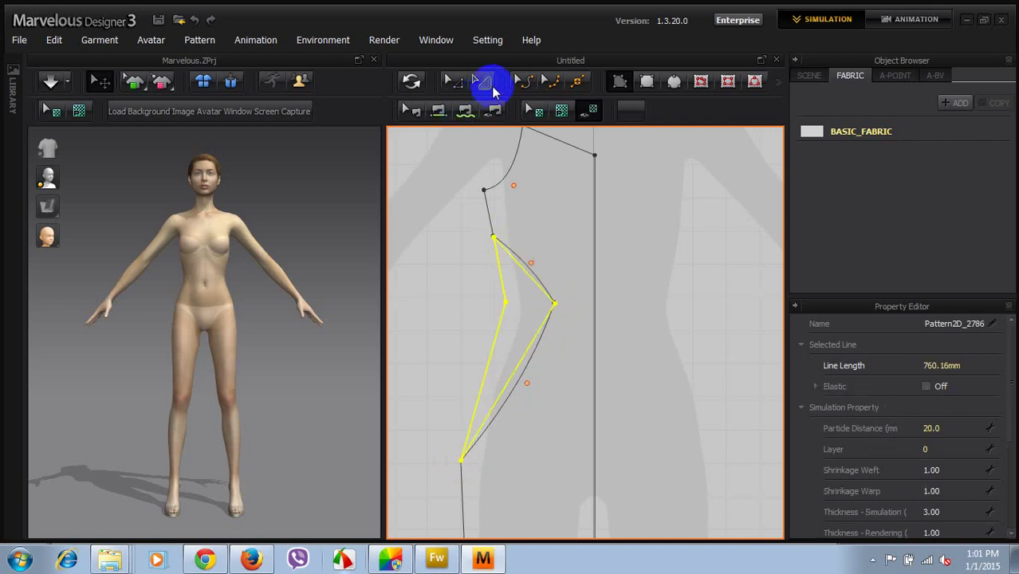
- Use Edit Curvature to curve the side panel's lower inner edge along the dress cutout and bow its lower and upper outer edges
left_click(520, 81)
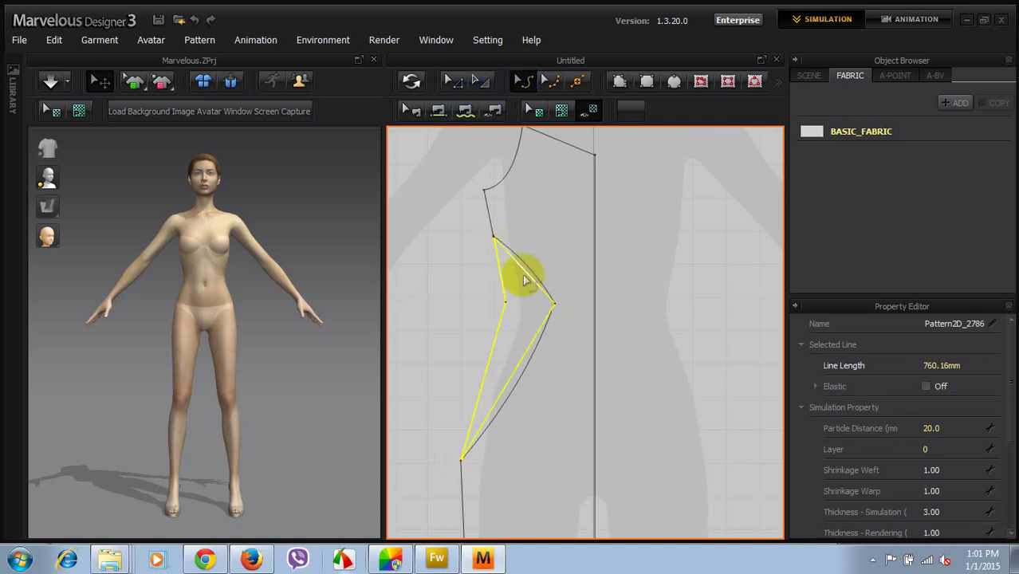
left_click(521, 389)
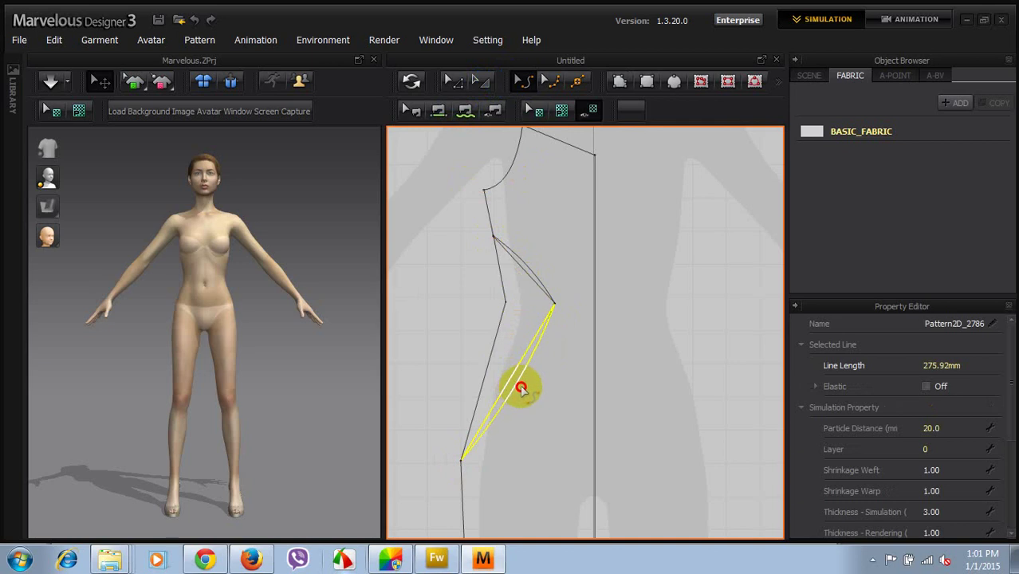
left_click(484, 363)
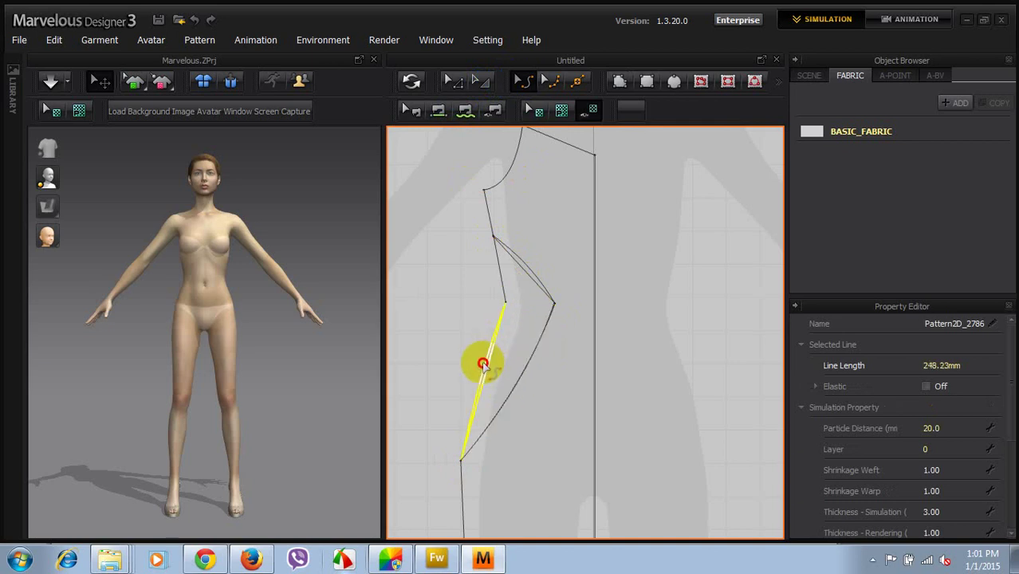
left_click_drag(483, 364, 463, 391)
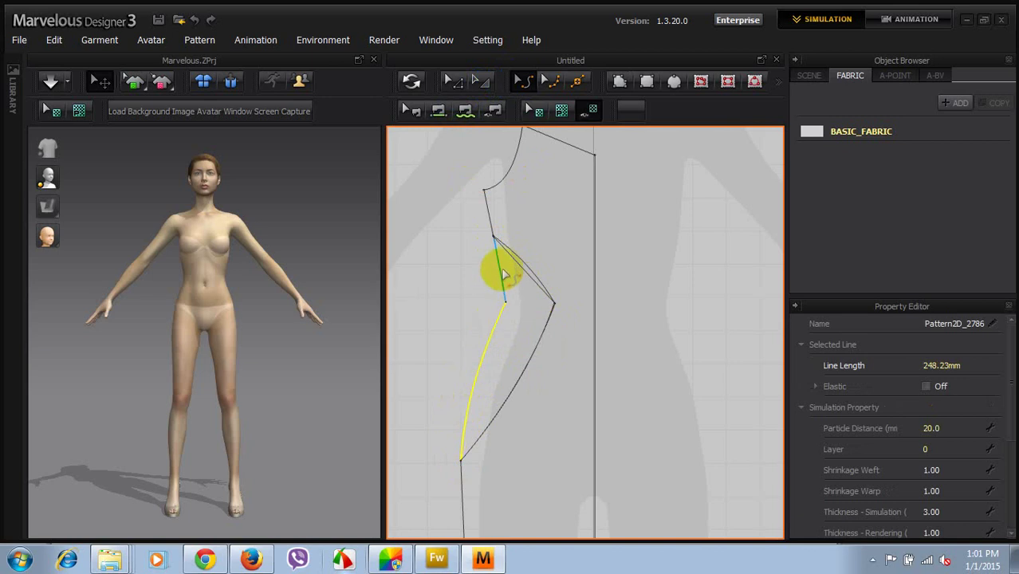
left_click_drag(500, 268, 504, 231)
- Move the side panel's outer waist point slightly outward and down, and soften the curve of the edge above it
left_click(451, 80)
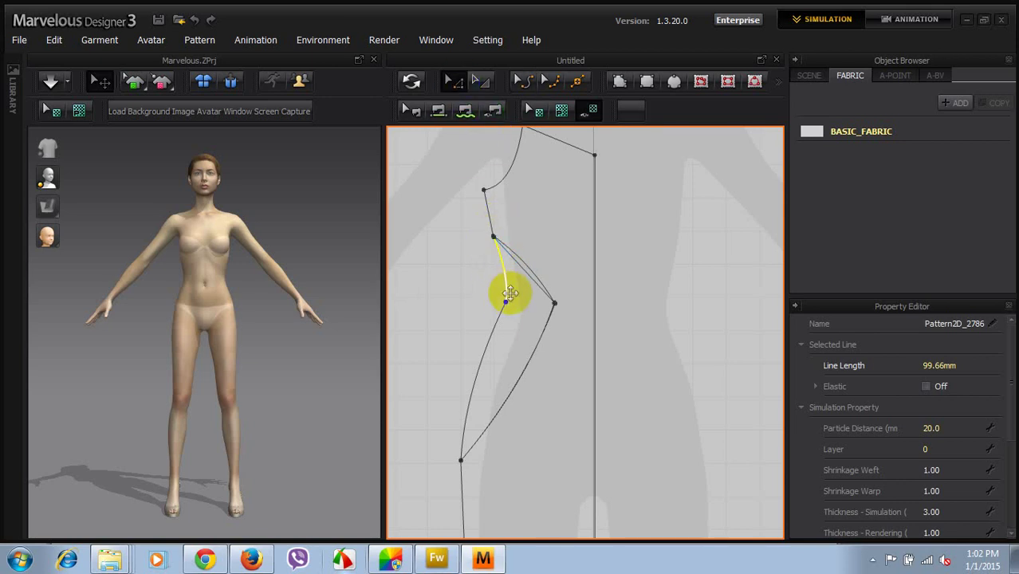
mouse_move(505, 306)
left_mouse_down()
mouse_move(489, 304)
mouse_move(498, 315)
left_mouse_up()
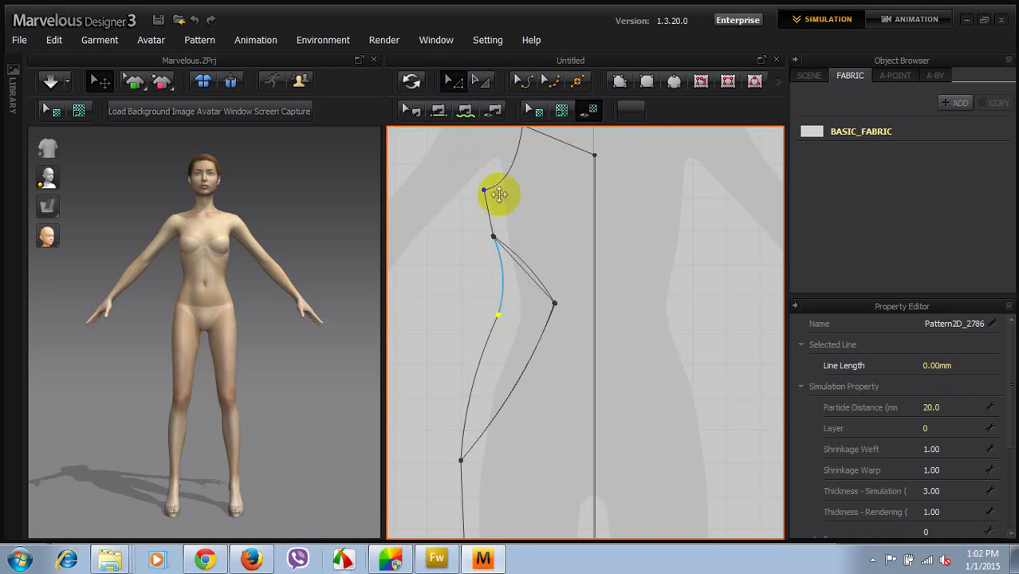
left_click(519, 81)
left_click(496, 279)
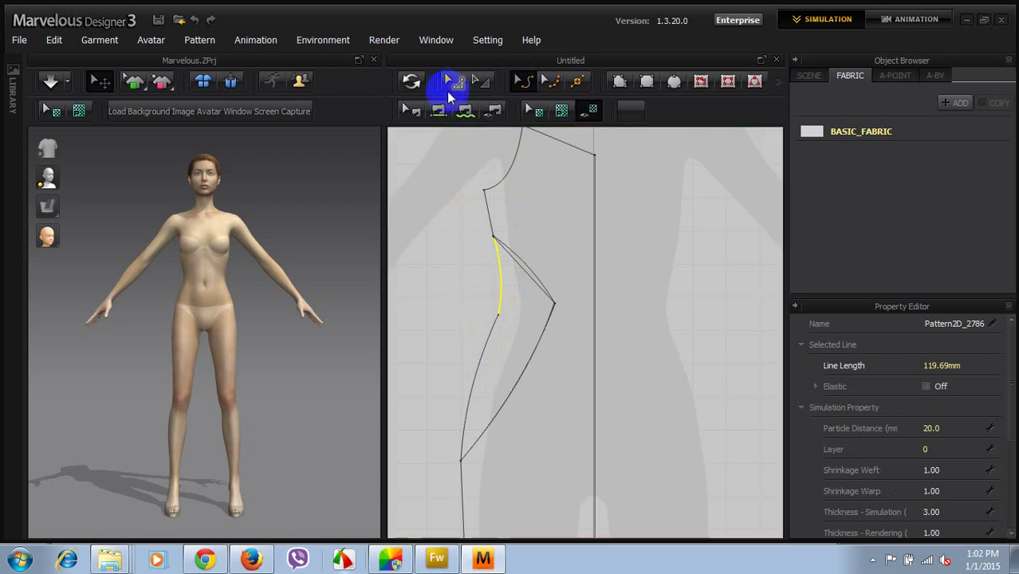
left_click(449, 88)
left_click(439, 257)
left_click(496, 264)
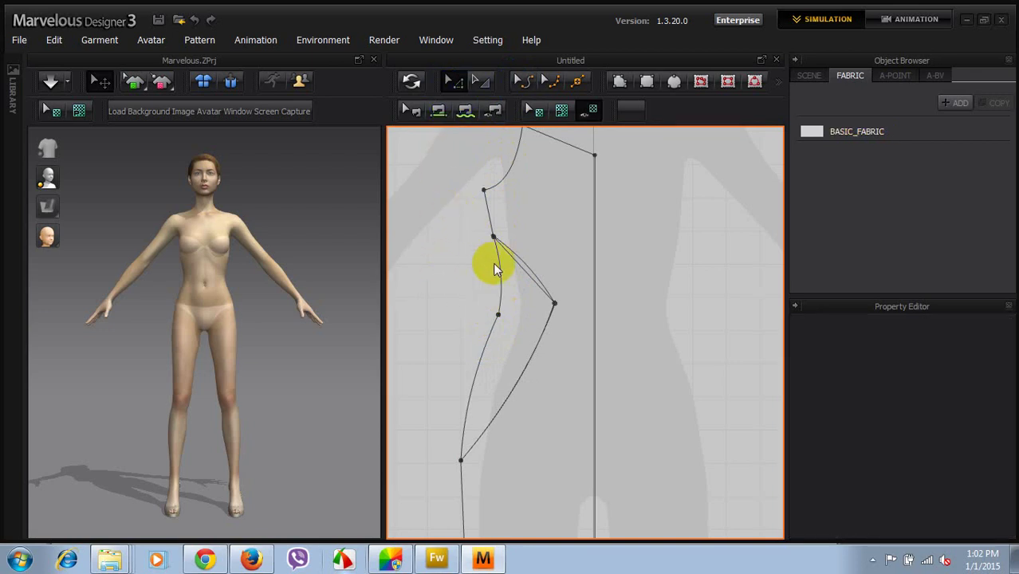
- Curve the side panel's upper inner edge to match the dress pattern's waist-to-bust edge
left_click(519, 88)
mouse_move(523, 235)
left_mouse_down()
mouse_move(526, 271)
mouse_move(532, 263)
left_mouse_up()
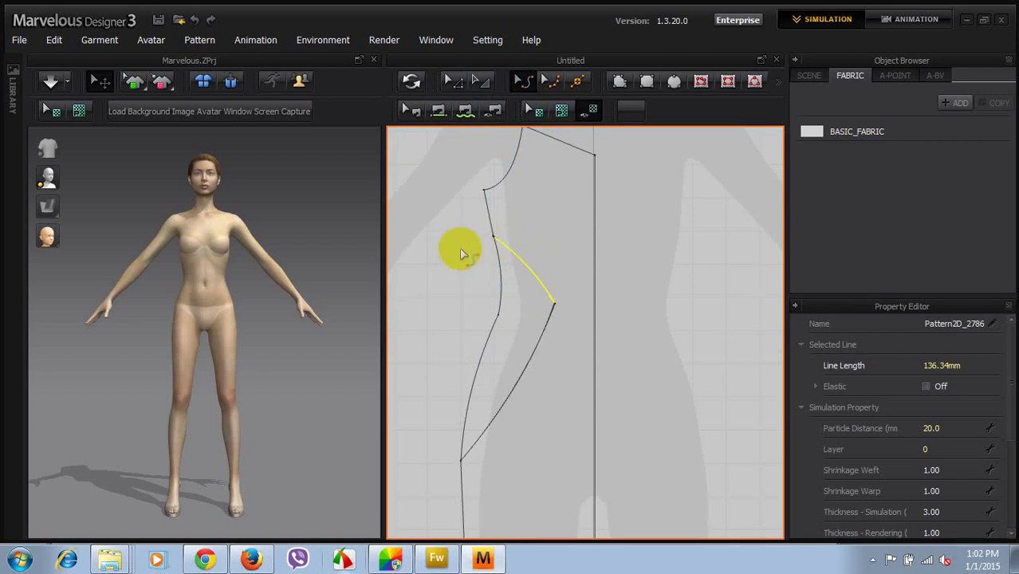
left_click(460, 258)
left_click(453, 80)
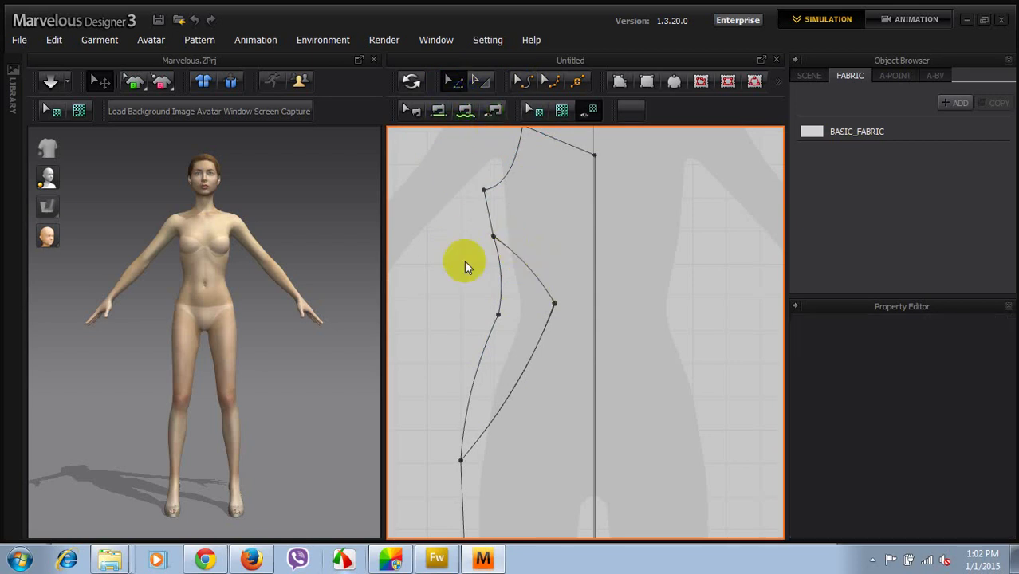
- Draw a four-point sleeve polygon, about 419 mm around, from the underarm point and armhole top outward over the upper arm
scroll(467, 261, "down", 5)
scroll(477, 292, "up", 3)
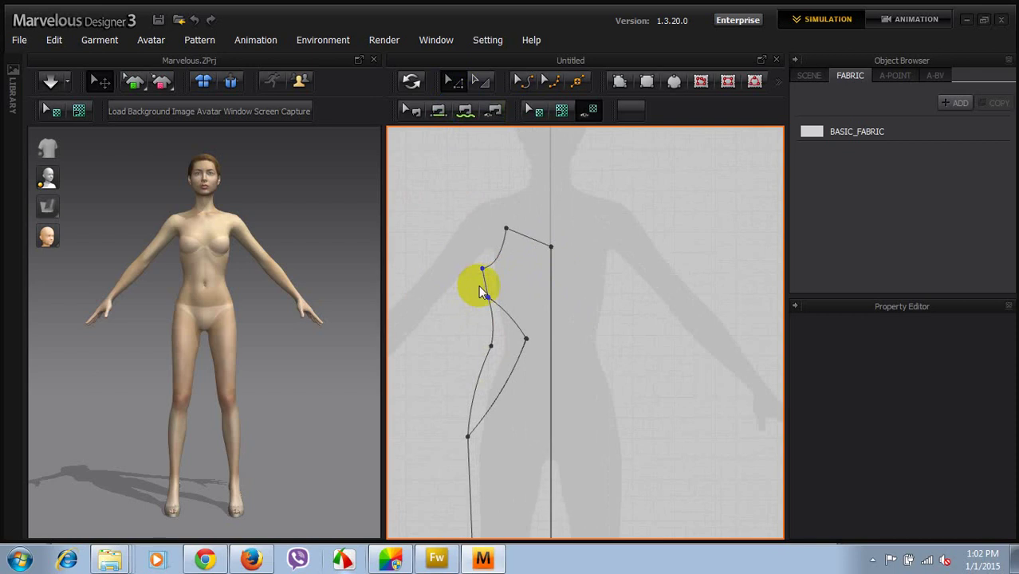
left_click(478, 284)
left_click(620, 82)
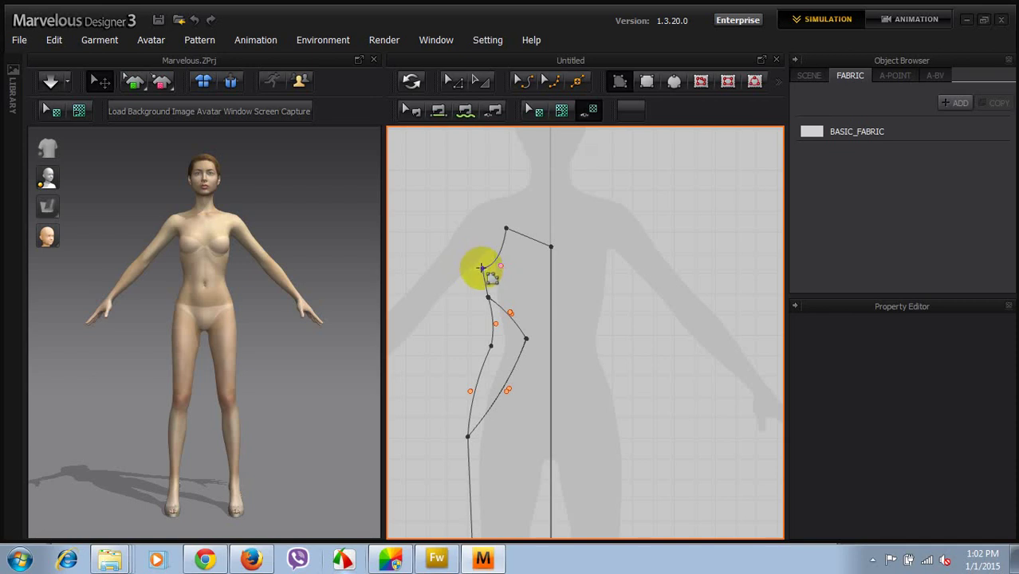
left_click(481, 268)
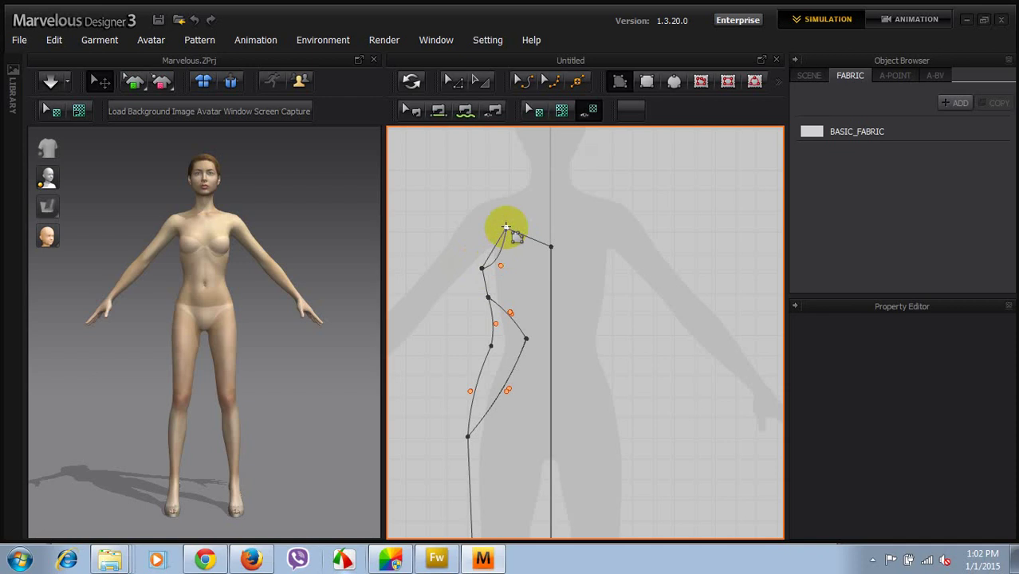
left_click(506, 227)
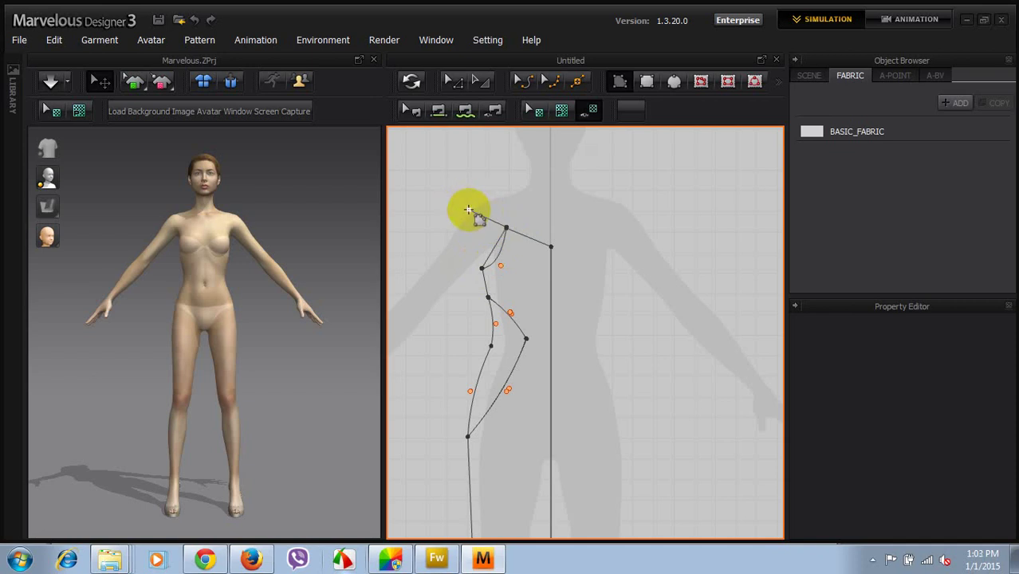
left_click(473, 213)
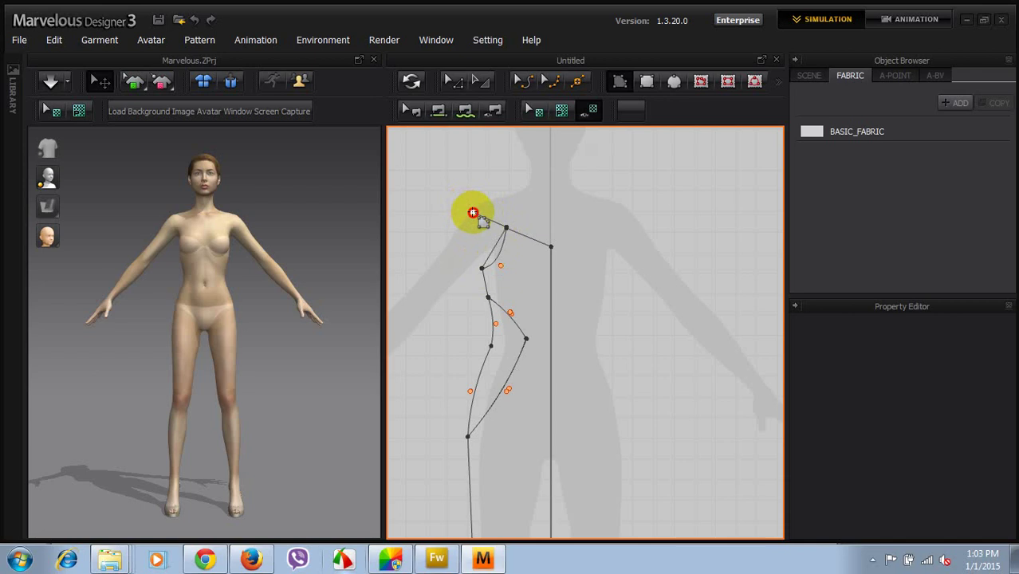
left_click(445, 251)
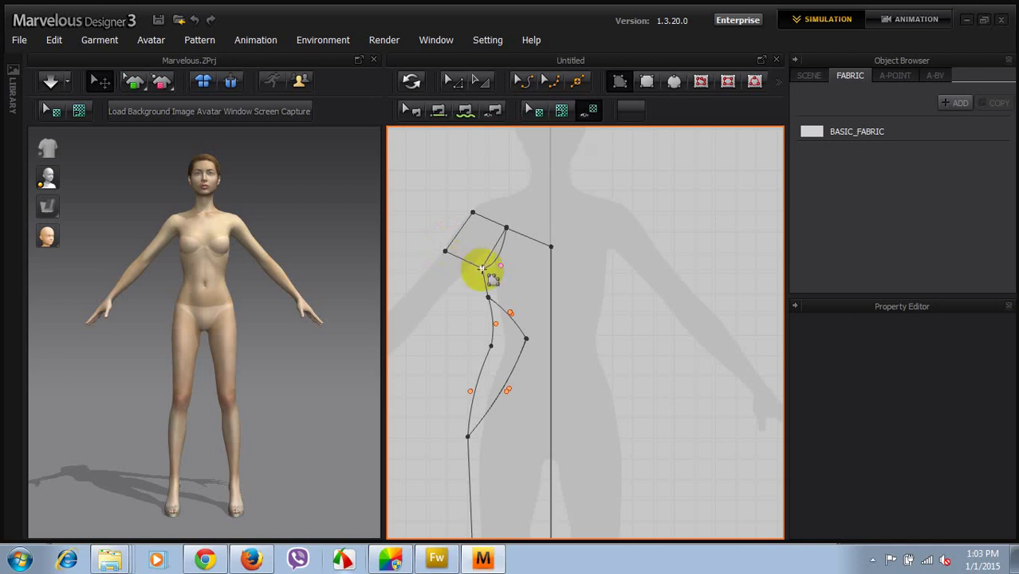
left_click(481, 269)
- Move the sleeve piece's lower outer corner slightly inward
left_click(458, 83)
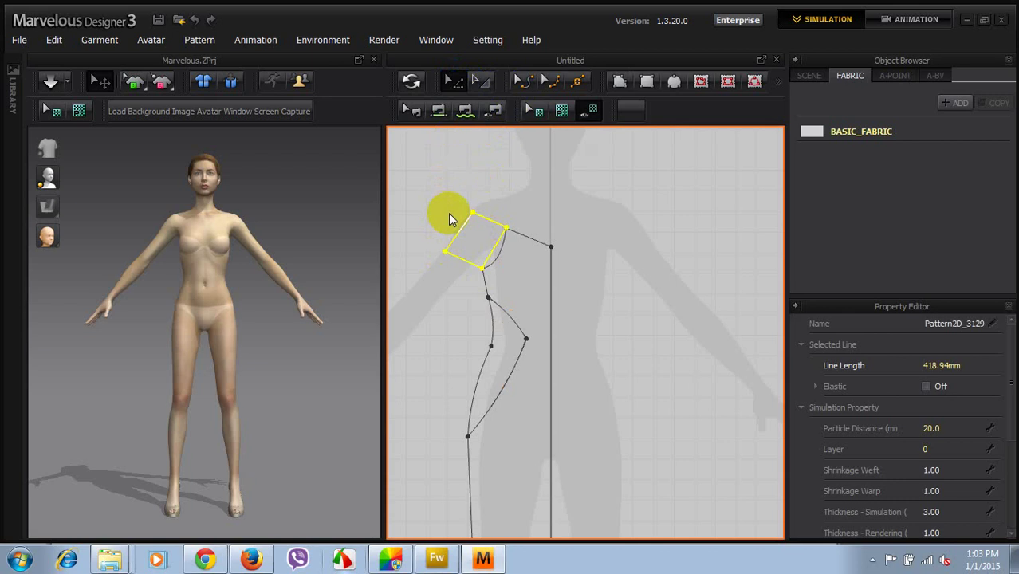
left_click(453, 175)
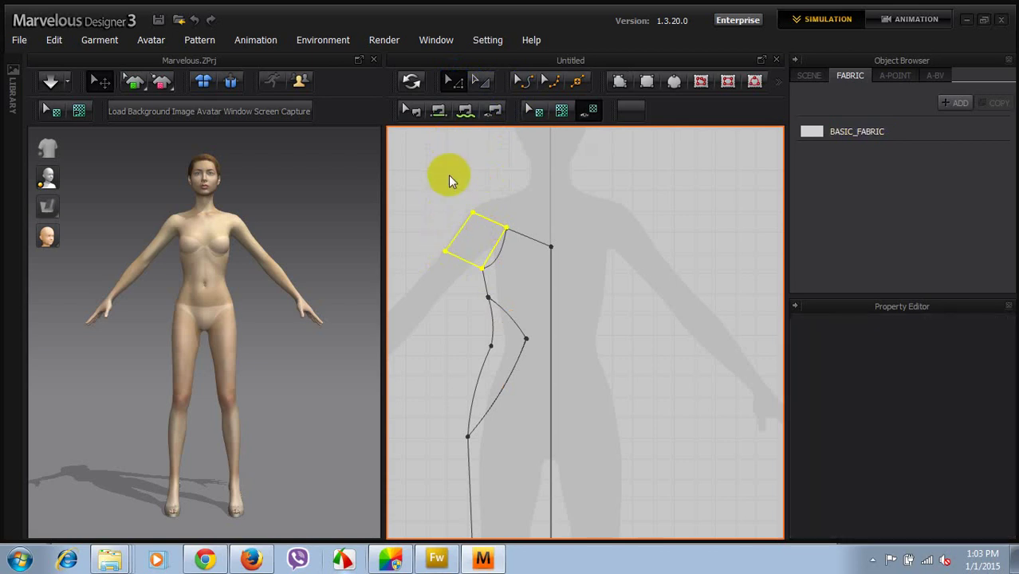
left_click(446, 254)
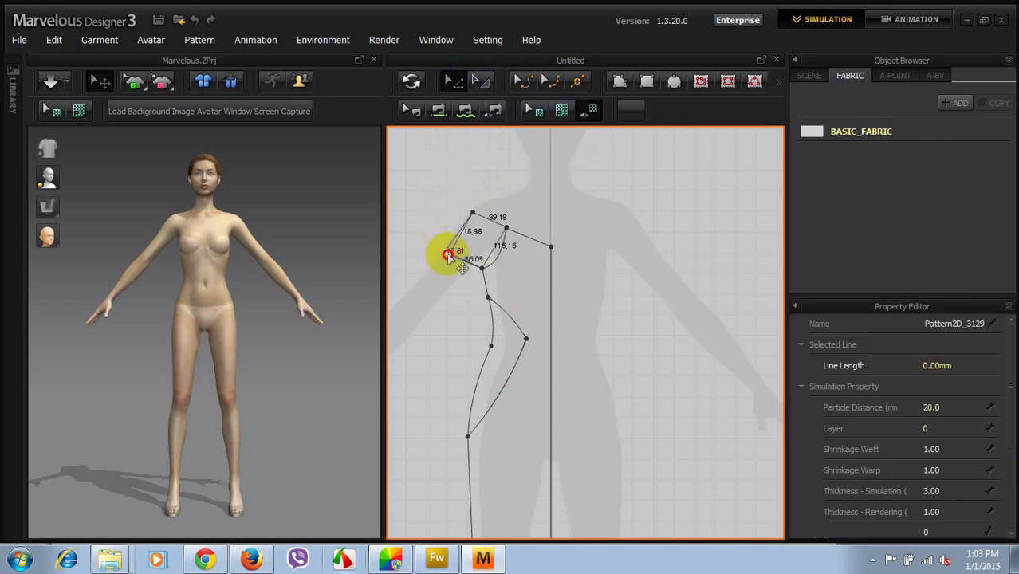
left_click_drag(448, 254, 451, 254)
left_click(442, 224)
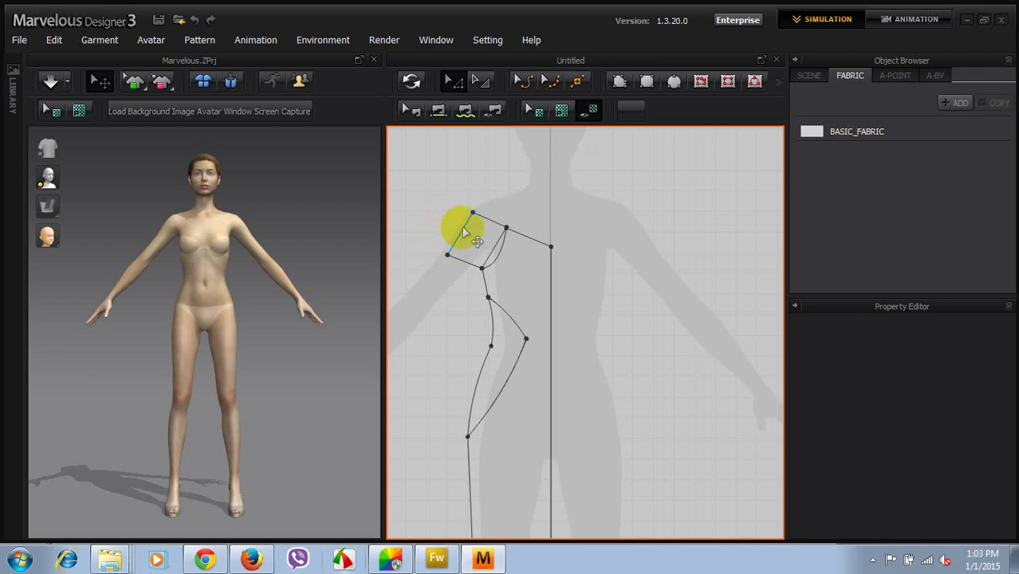
- Unfold the sleeve piece across its outer edge
right_click(466, 231)
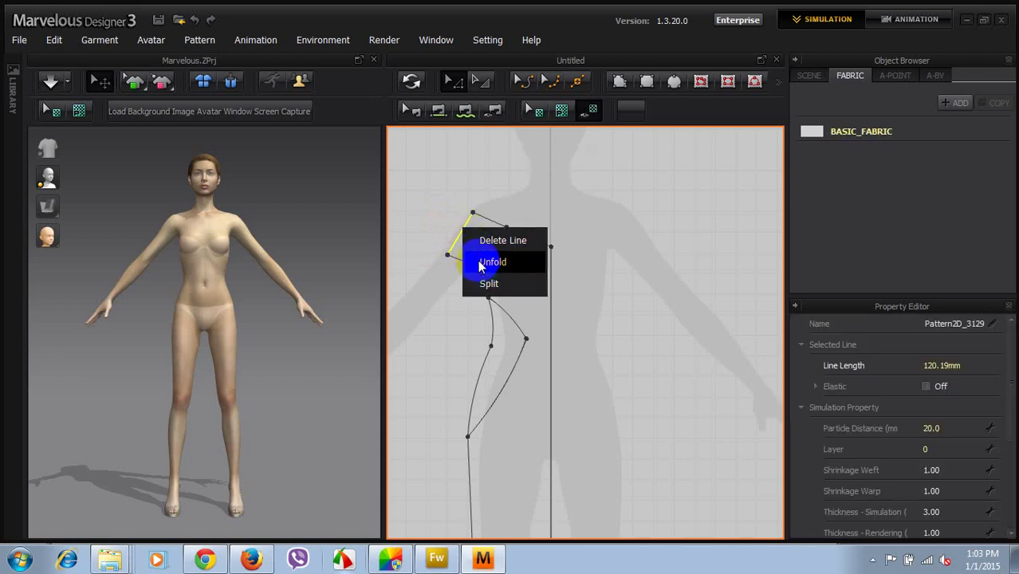
left_click(481, 266)
left_click(476, 256)
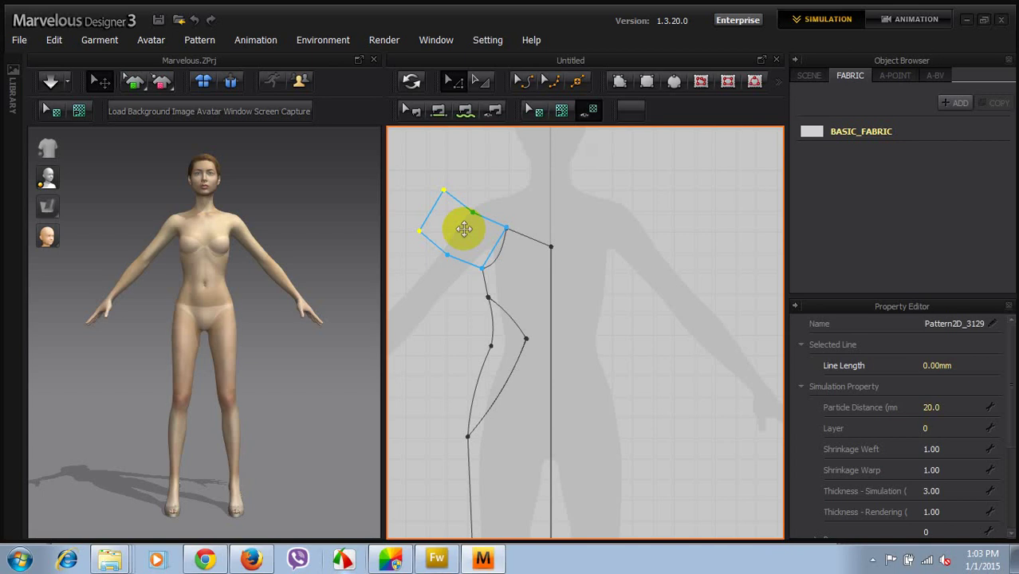
left_click(519, 171)
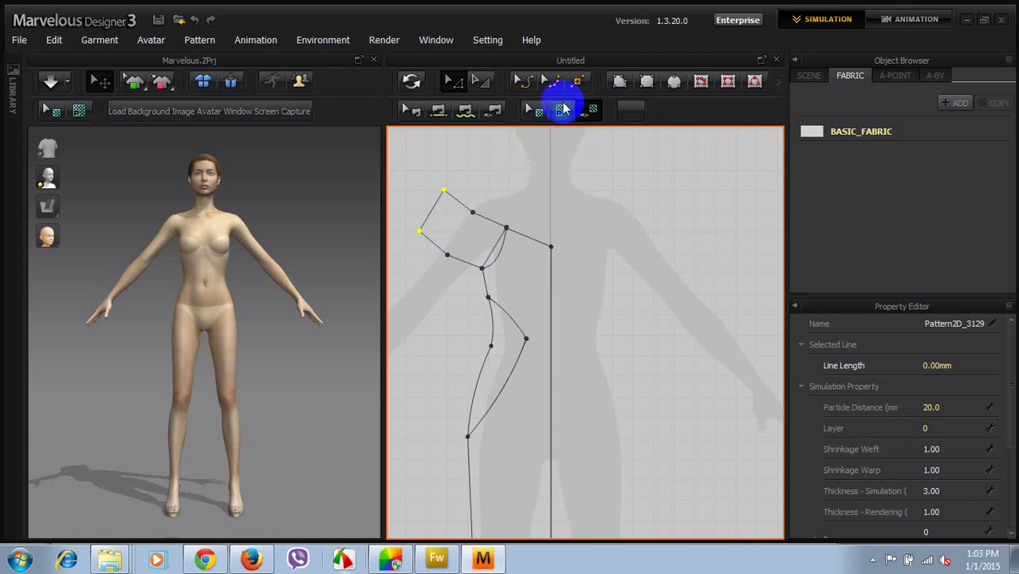
- Draw a four-point sleeve polygon, about 588 mm around, joining the armhole points to the outer corners of the unfolded sleeve
left_click(619, 82)
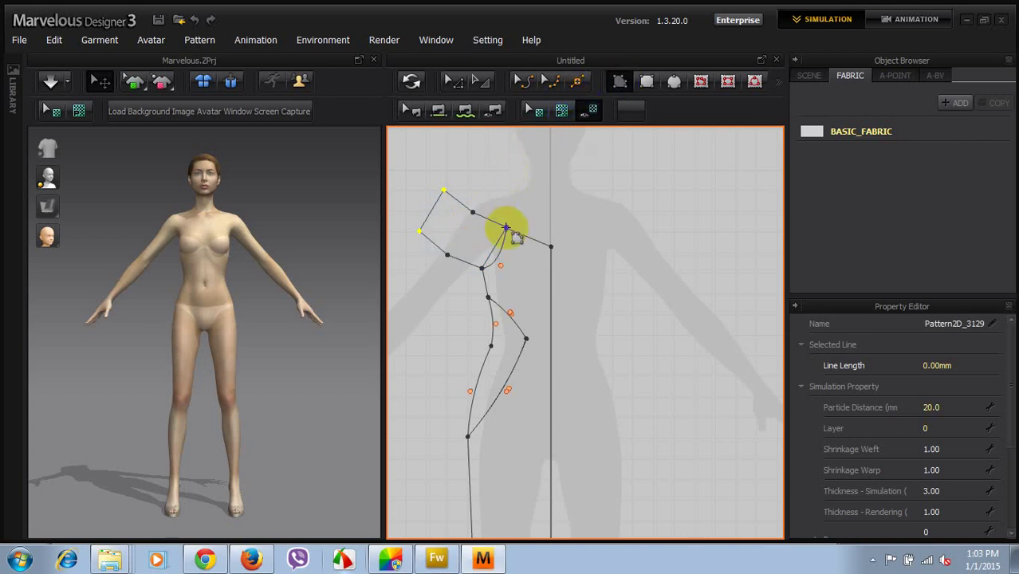
left_click_drag(506, 228, 443, 191)
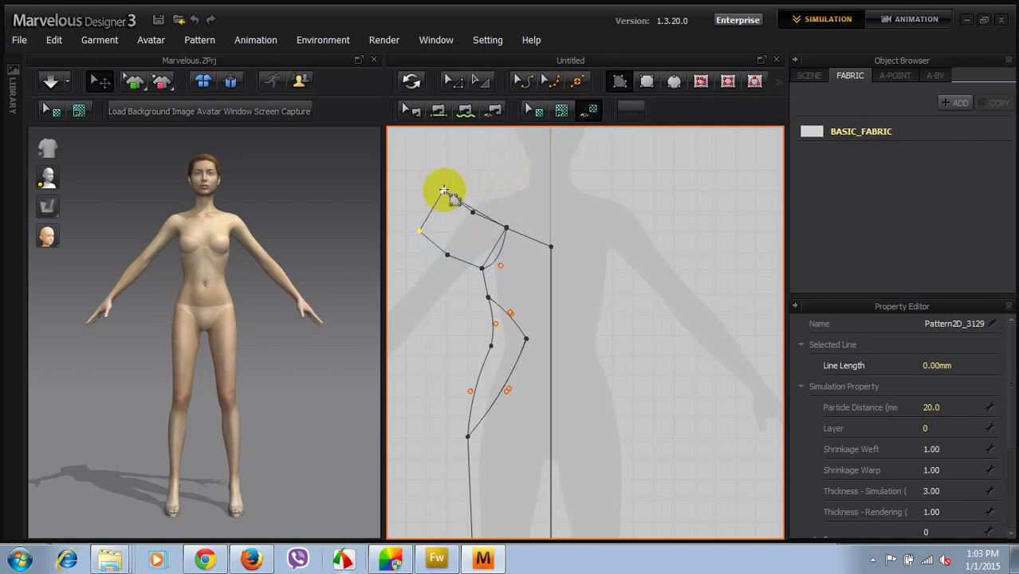
left_click_drag(420, 231, 419, 231)
left_click(418, 231)
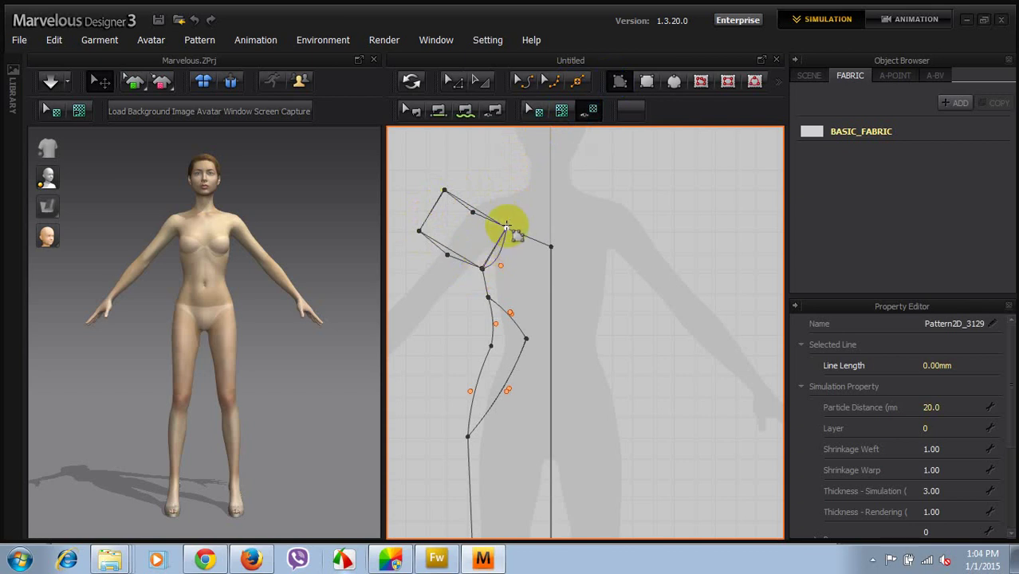
left_click(506, 230)
- Delete the six-point unfolded sleeve beneath the new four-point sleeve, keeping the new piece aligned with the armhole
left_click(453, 81)
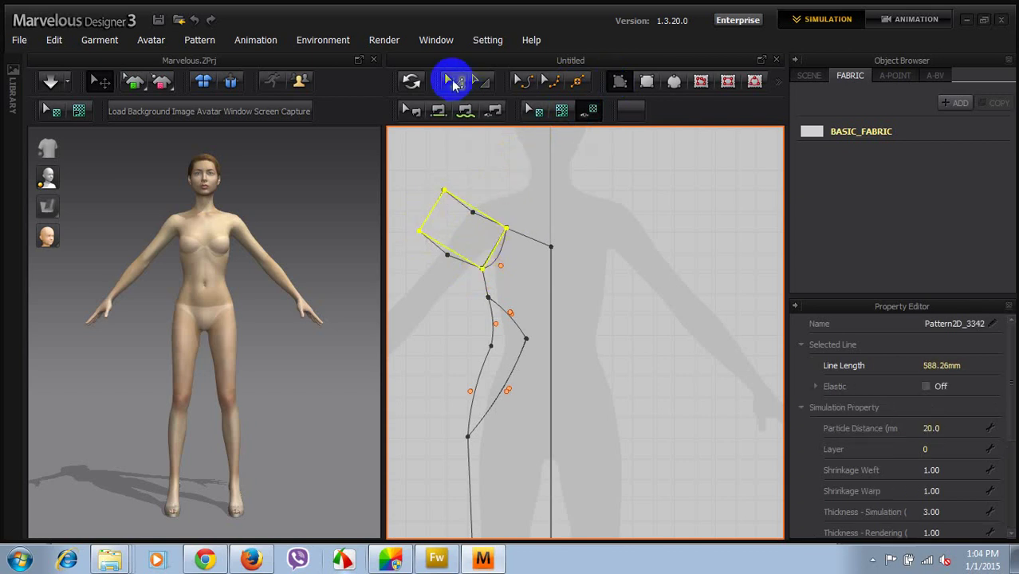
left_click(440, 246)
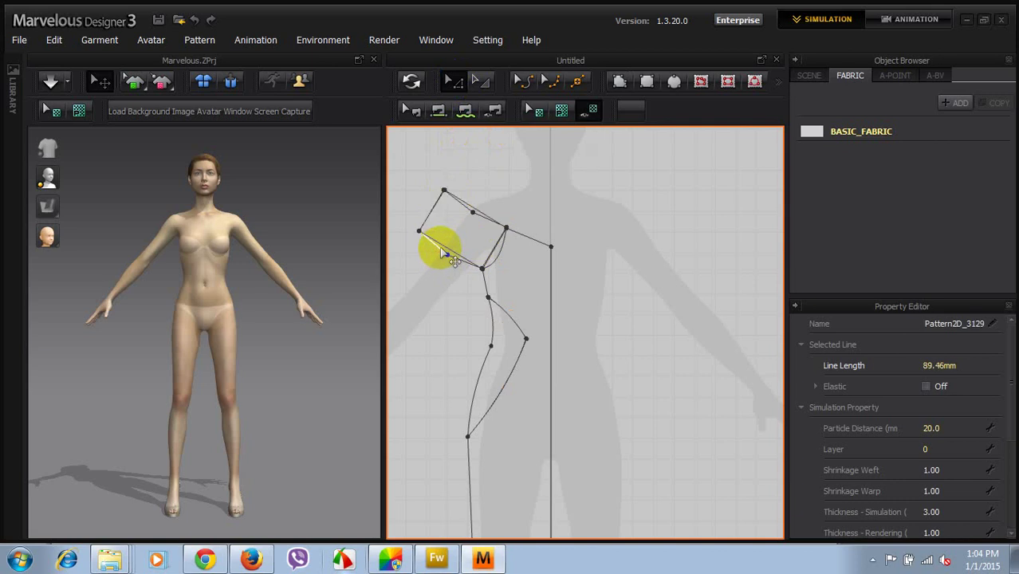
left_click(453, 257)
left_click(460, 231)
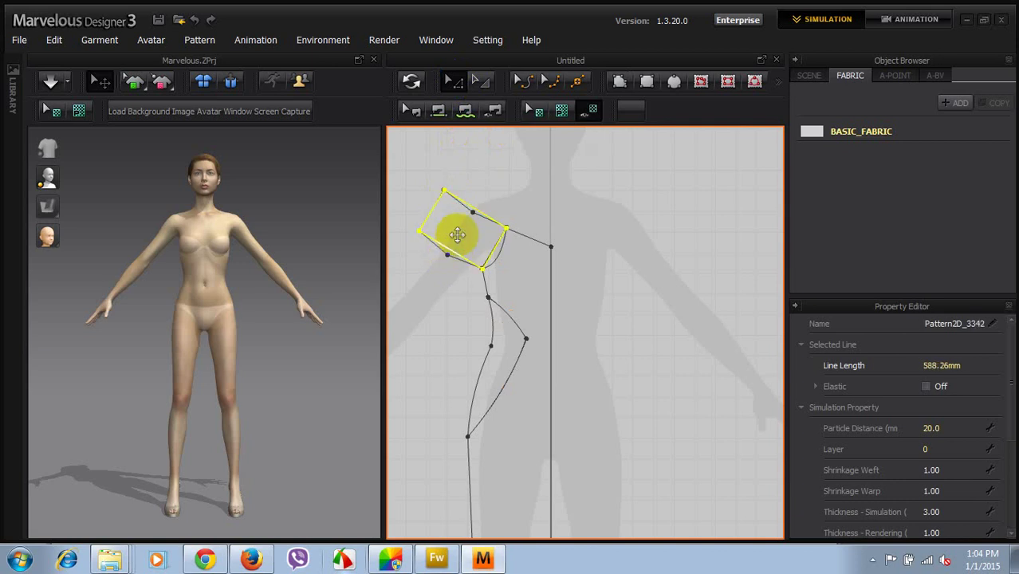
left_click_drag(457, 234, 485, 202)
left_click(460, 239)
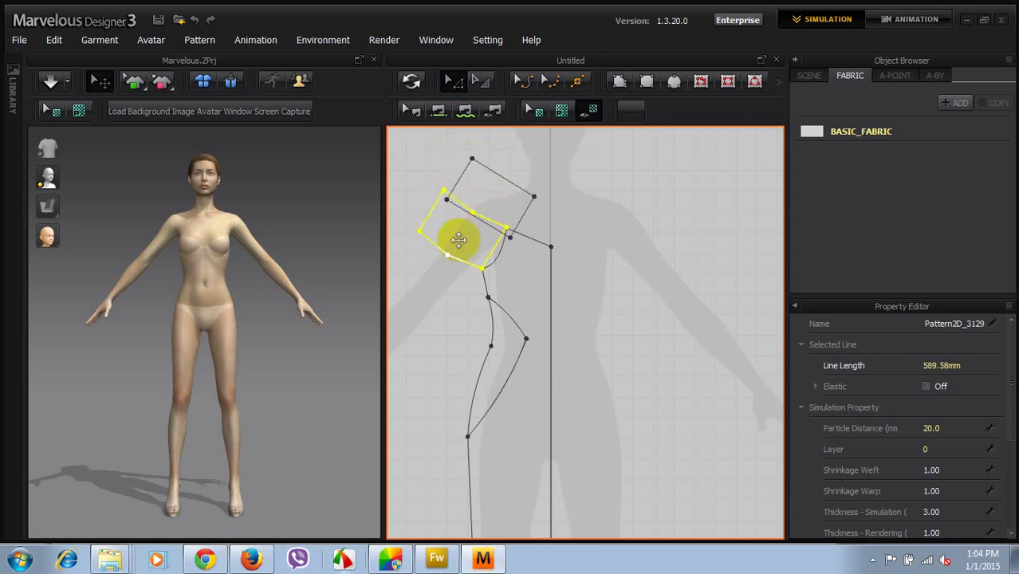
key("Delete")
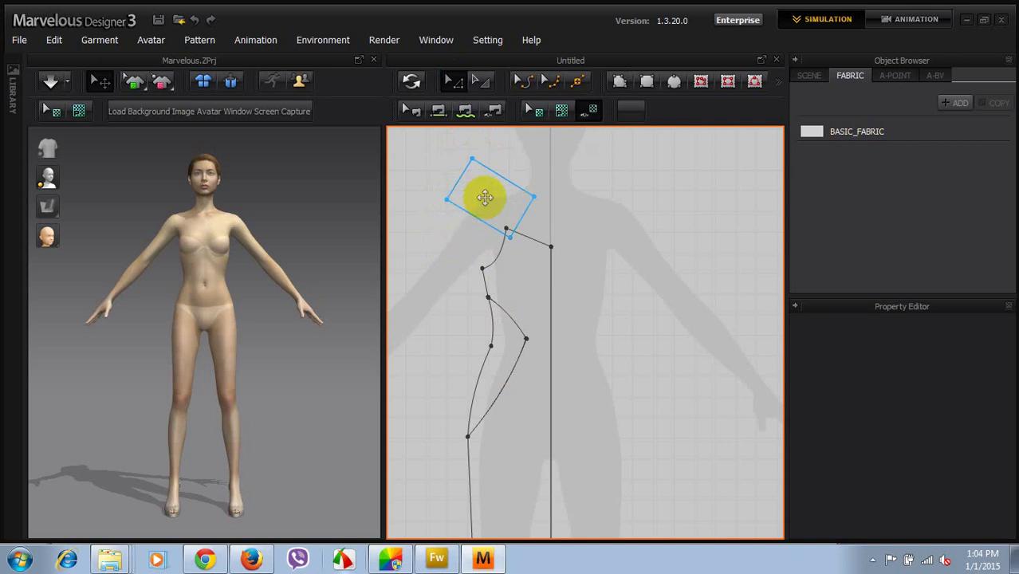
left_click_drag(484, 200, 457, 229)
key("Delete")
- Curve the sleeve's inner edge with Edit Curvature to match the dress pattern's armhole curve
left_click(523, 80)
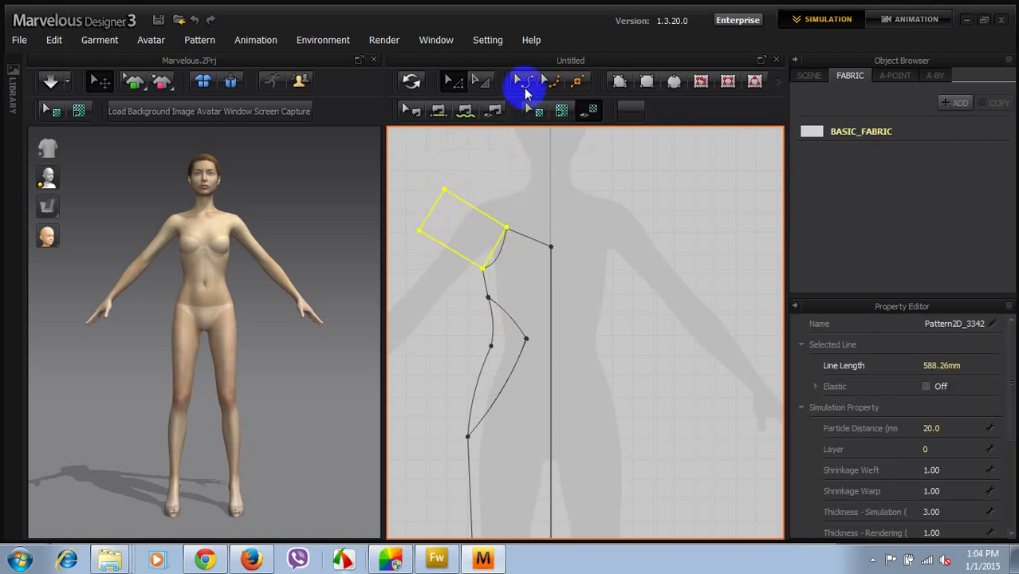
left_click_drag(486, 252, 500, 263)
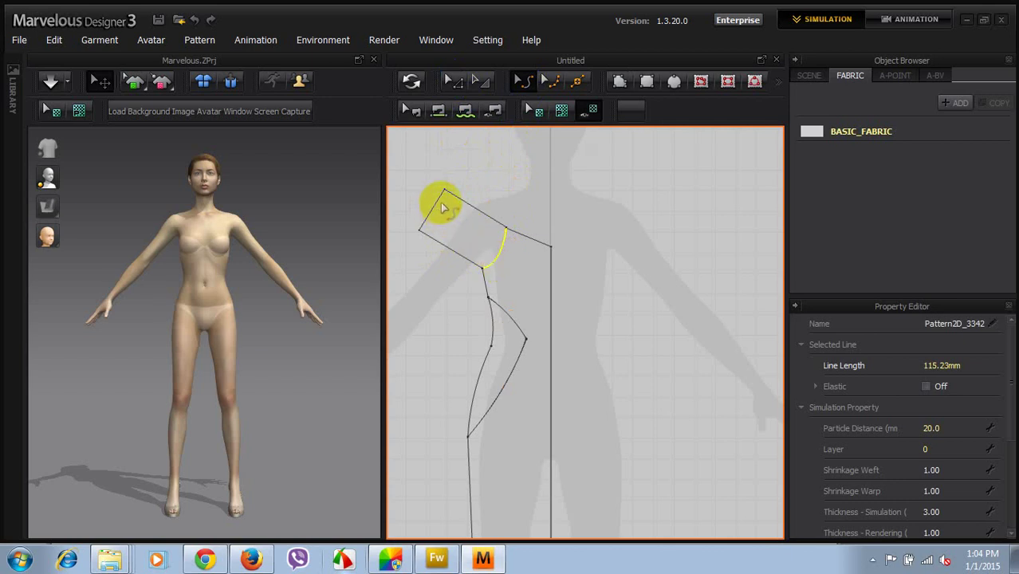
left_click(448, 83)
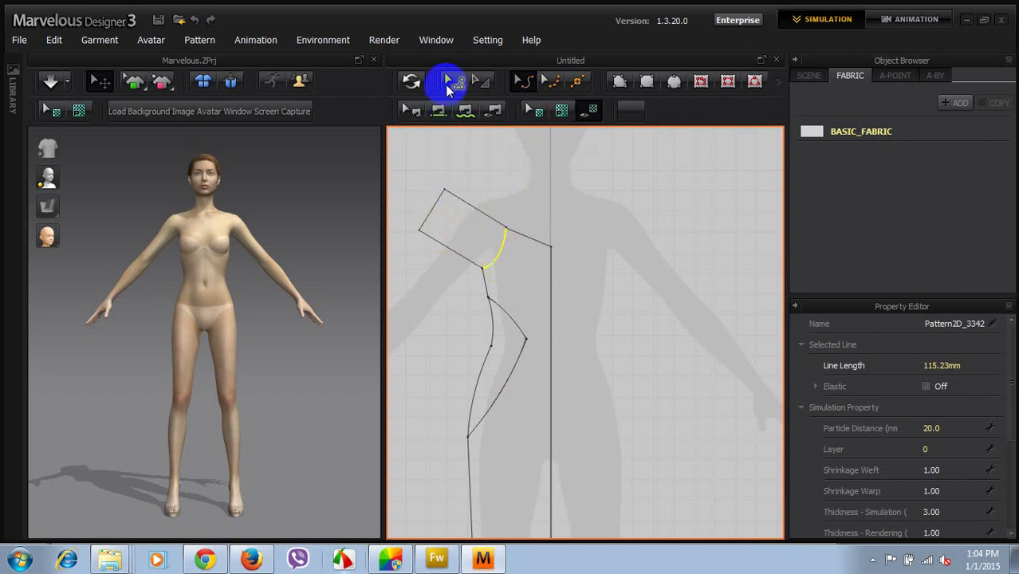
left_click(456, 148)
scroll(473, 216, "down", 5)
scroll(503, 255, "up", 3)
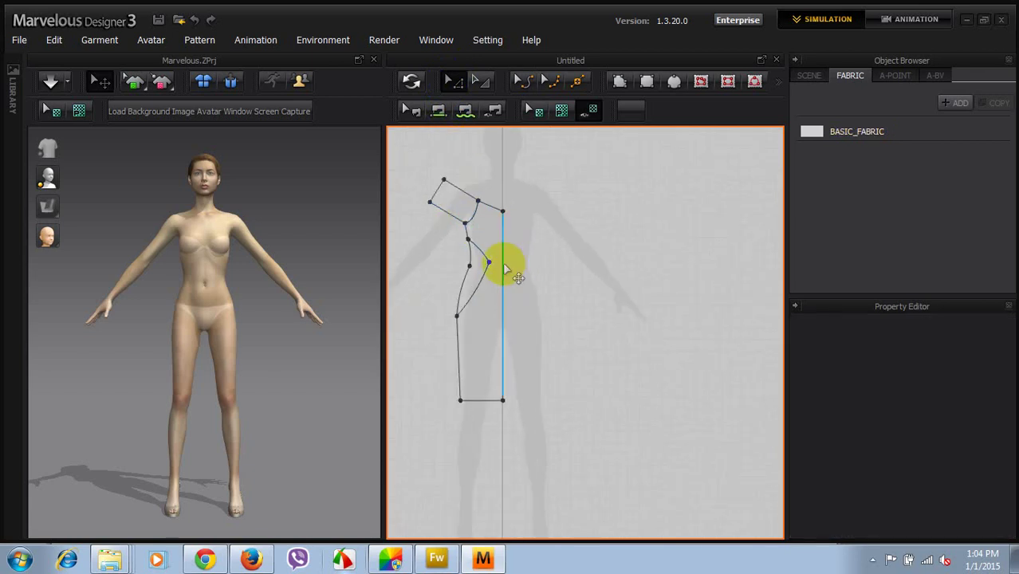
- Unfold the half-dress piece across its straight centre line to make a full symmetric dress
right_click(504, 267)
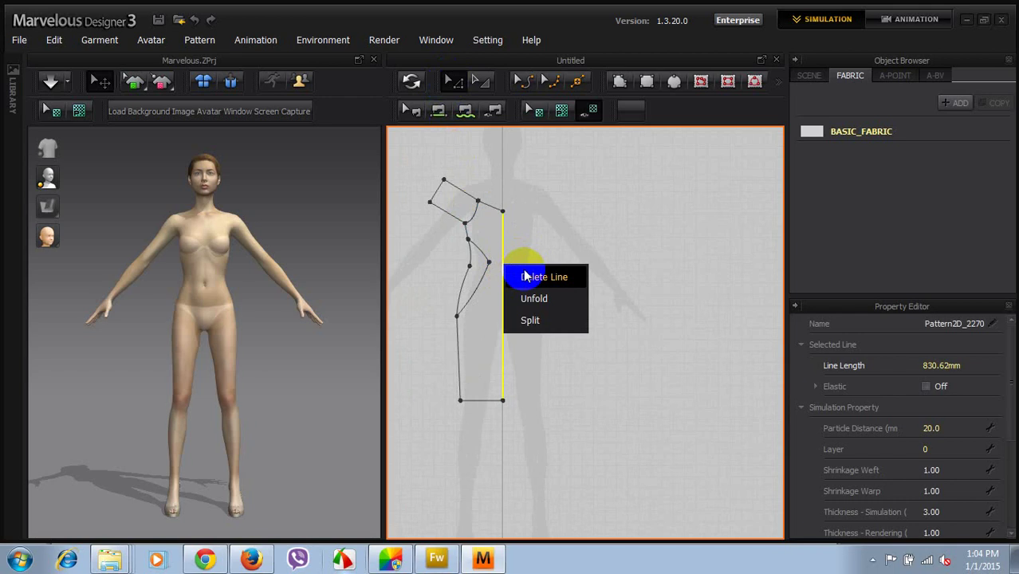
left_click(532, 298)
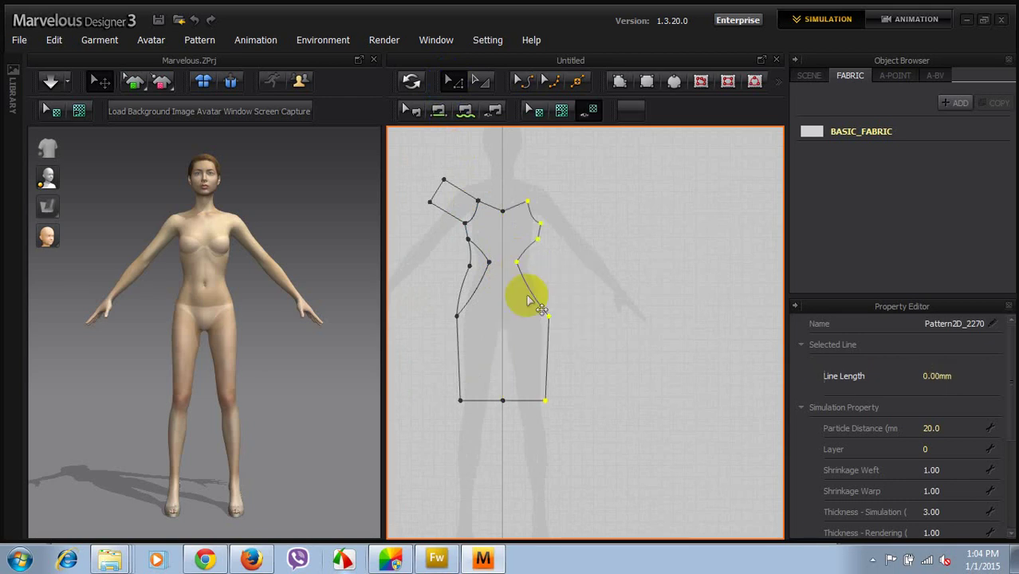
left_click(577, 283)
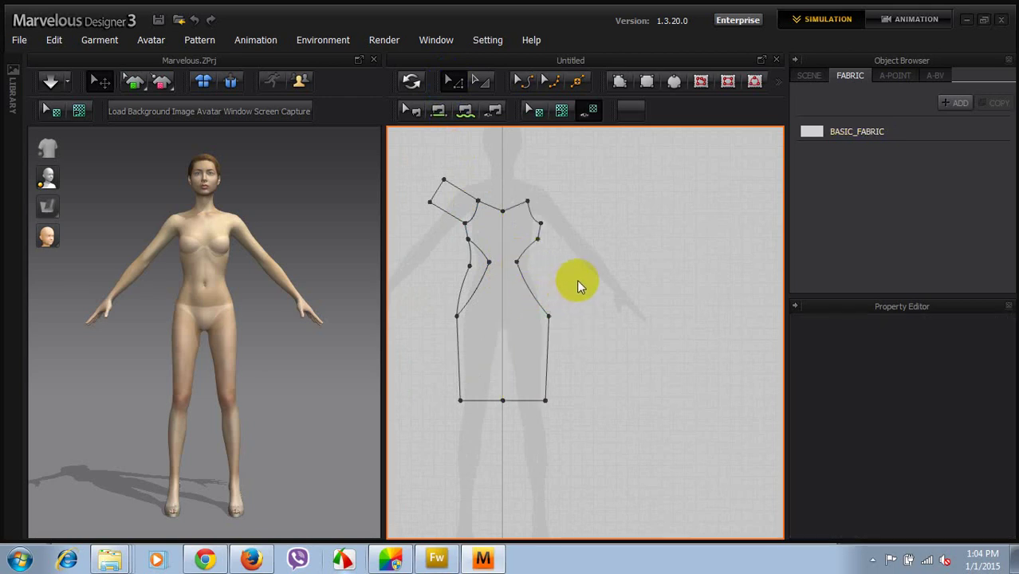
left_click(477, 275)
left_click(449, 199, "shift")
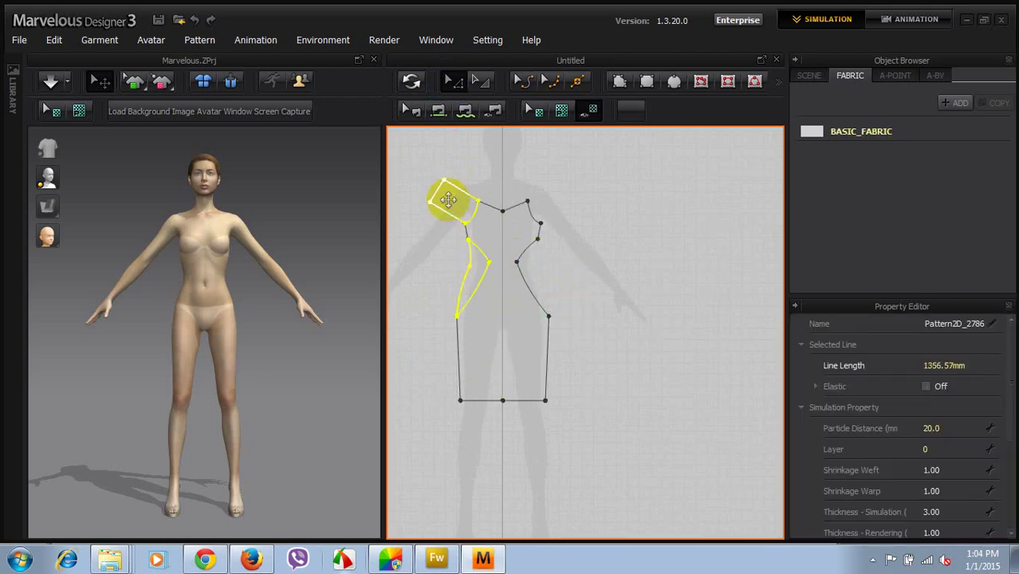
left_click(424, 250)
- Duplicate the full dress piece and place the copy beside the original, clear of its outline
scroll(623, 282, "down", 3)
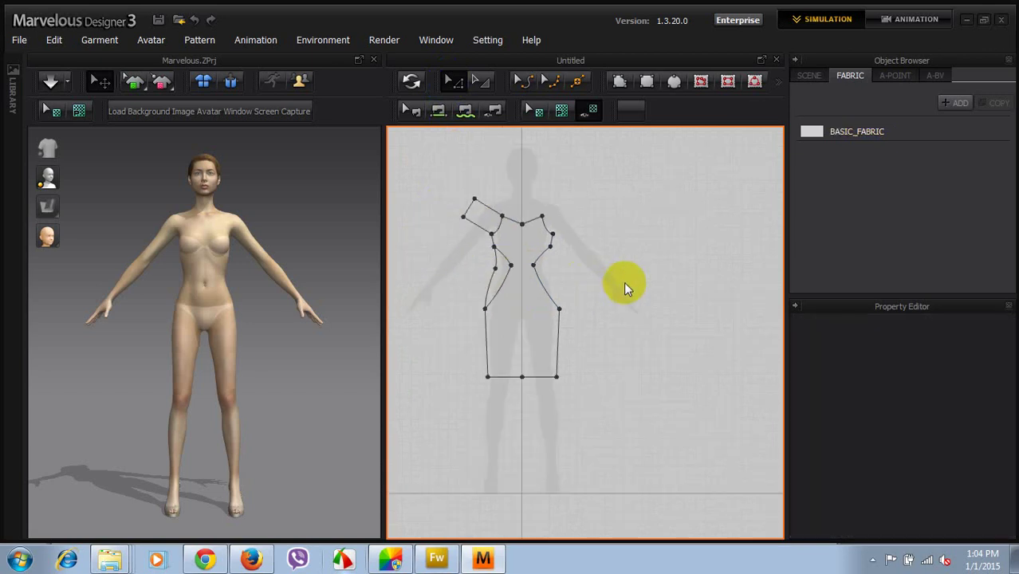
scroll(511, 274, "up", 3)
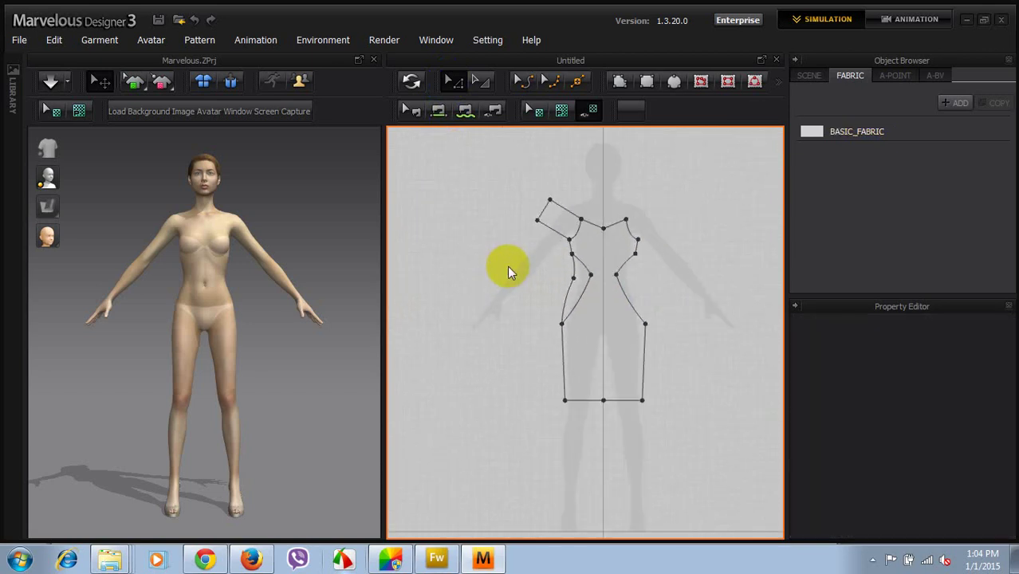
scroll(514, 275, "down", 1)
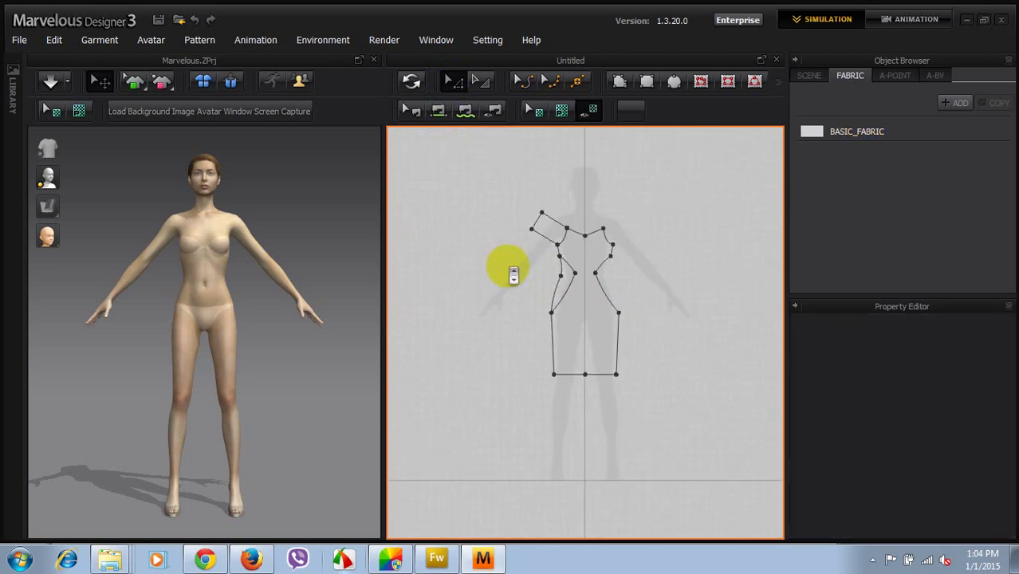
left_click(584, 302)
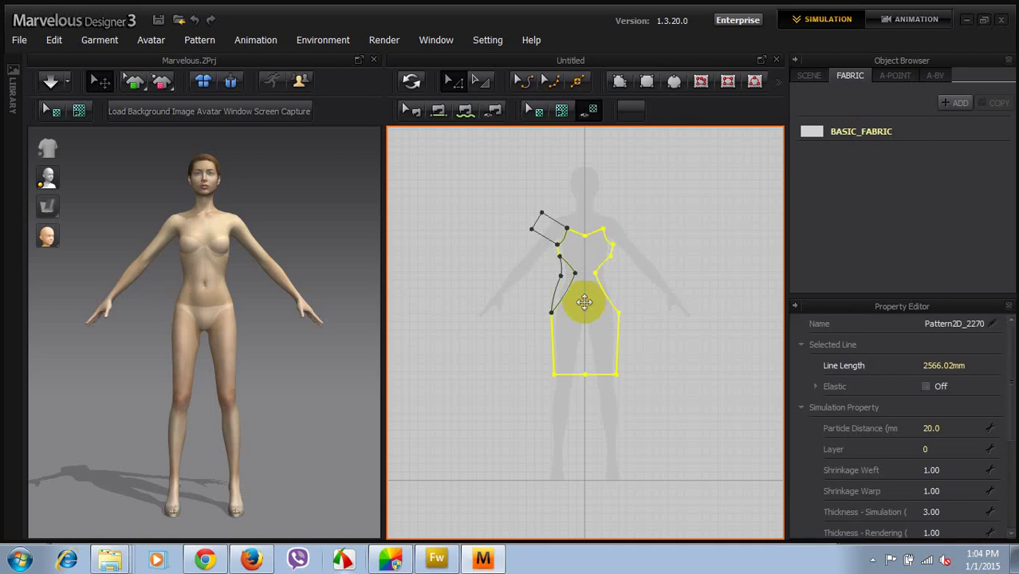
key("ctrl+v")
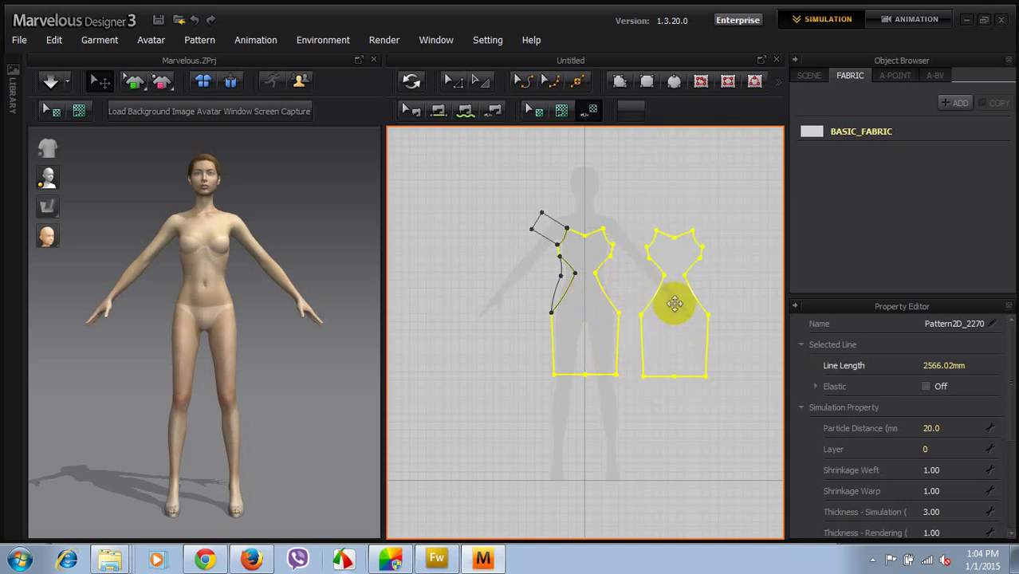
left_click(673, 301)
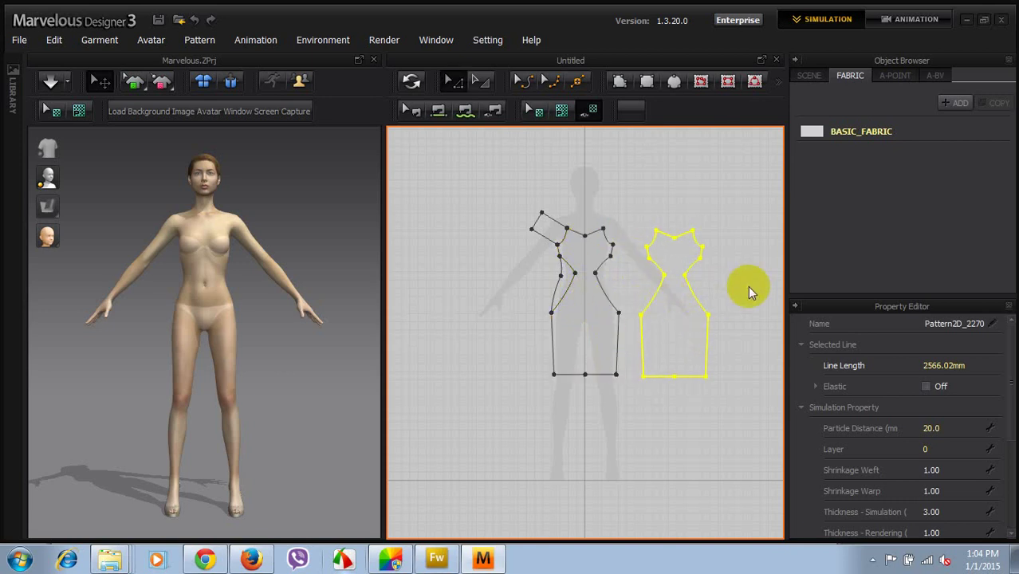
left_click(748, 286)
left_click(669, 311)
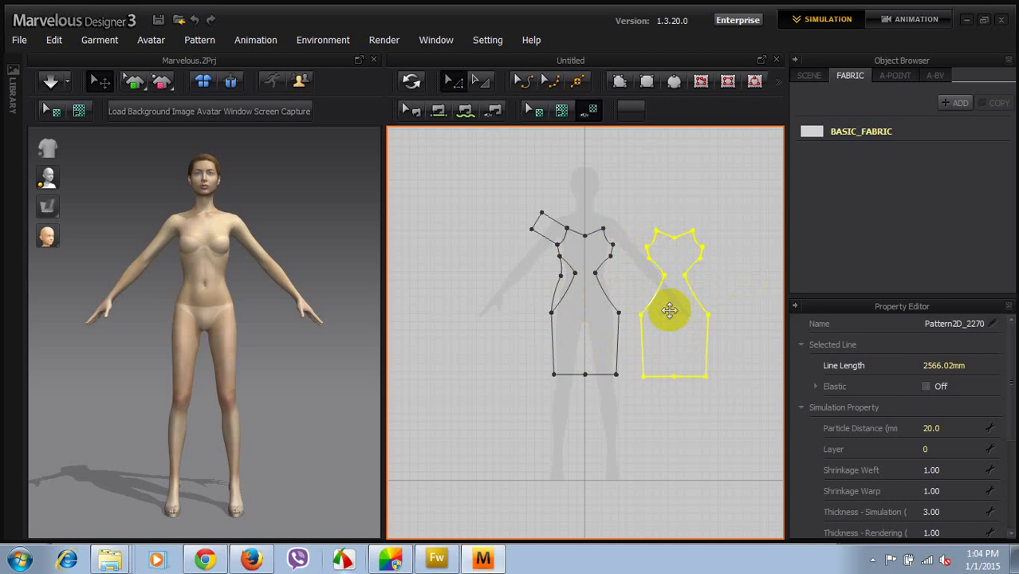
- Copy the sleeve and waist side panel and mirror-paste them along the opposite side of the original dress
left_click(561, 287)
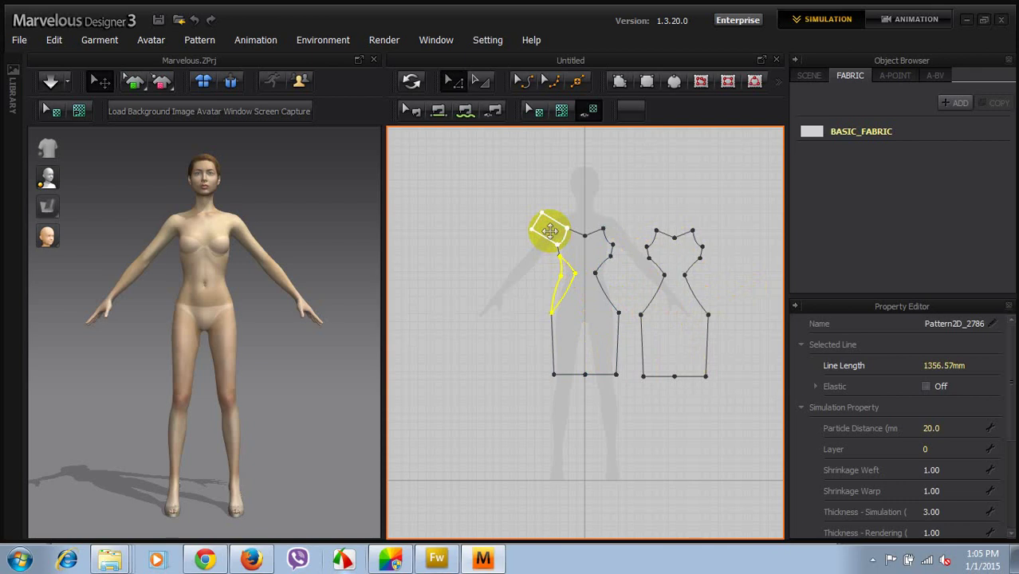
key("ctrl+c")
key("ctrl+v")
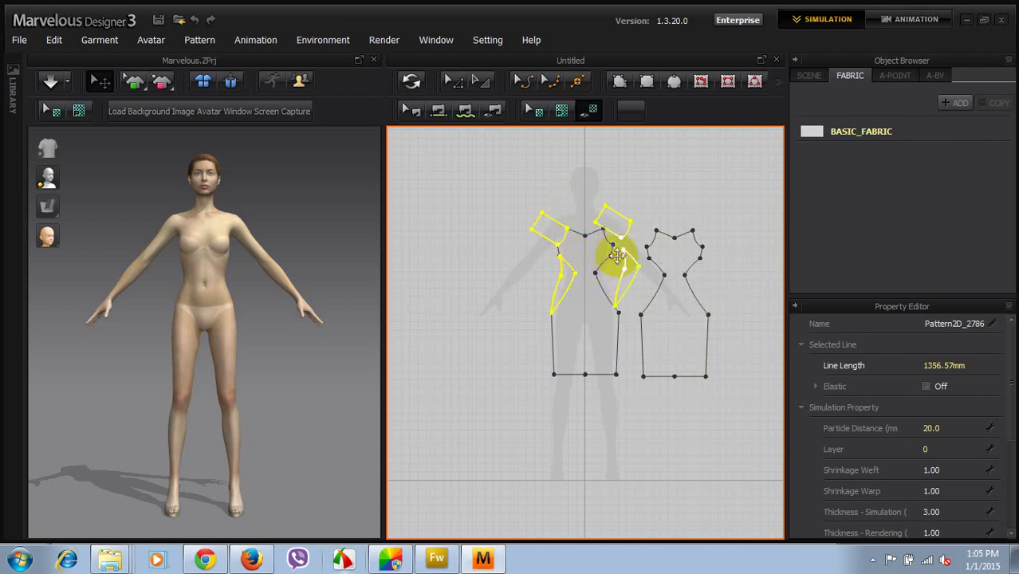
left_click(618, 255)
right_click(616, 254)
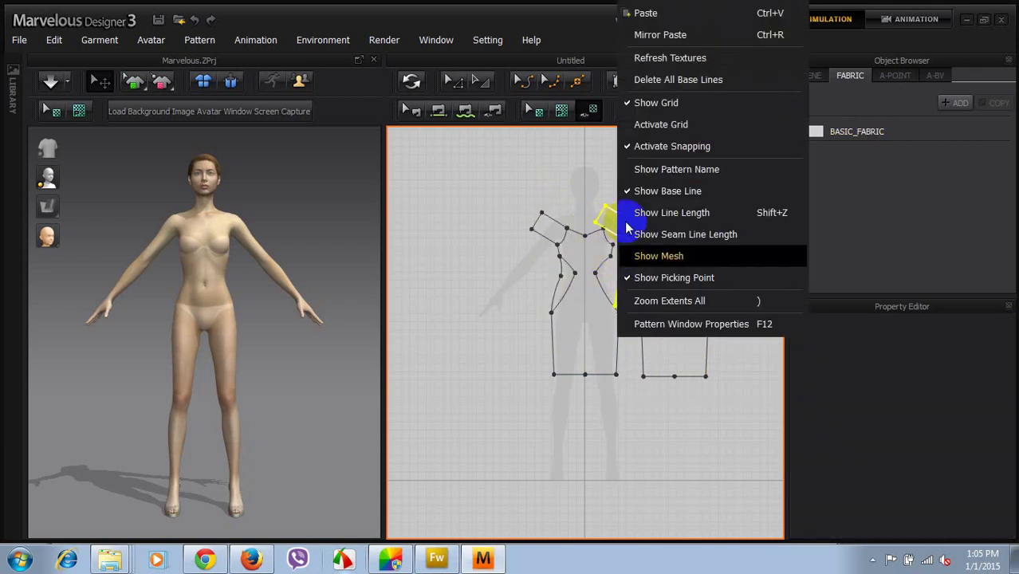
left_click(646, 35)
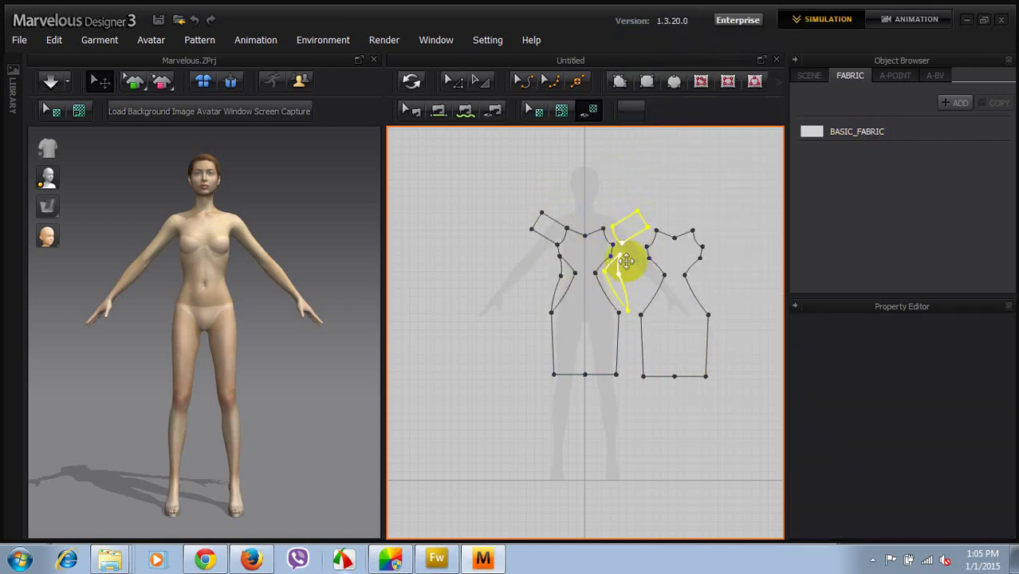
left_click(625, 260)
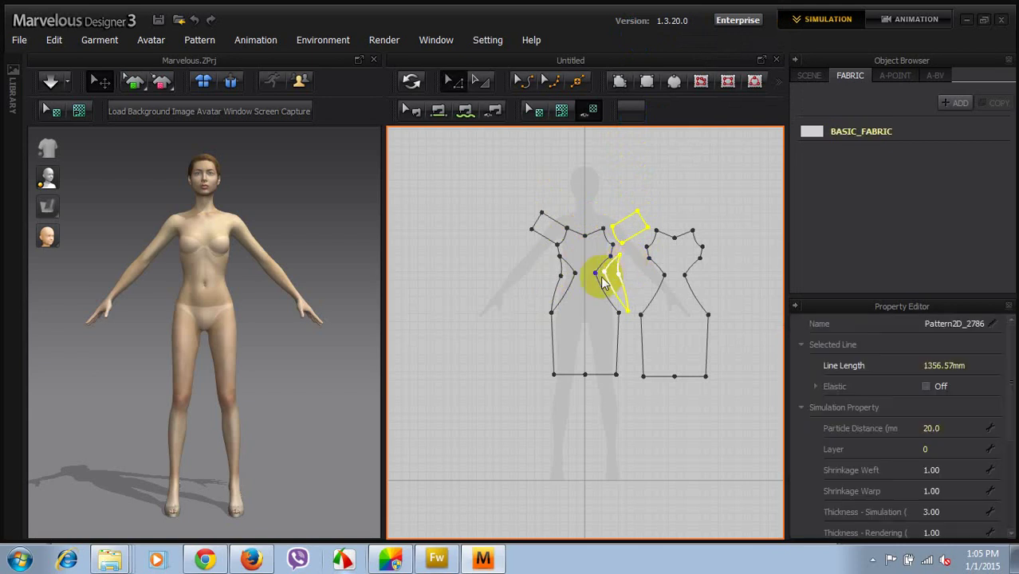
- Move the original sleeve and waist side panel slightly outward so they separate from the dress piece
left_click(559, 283)
left_click(547, 230, "shift")
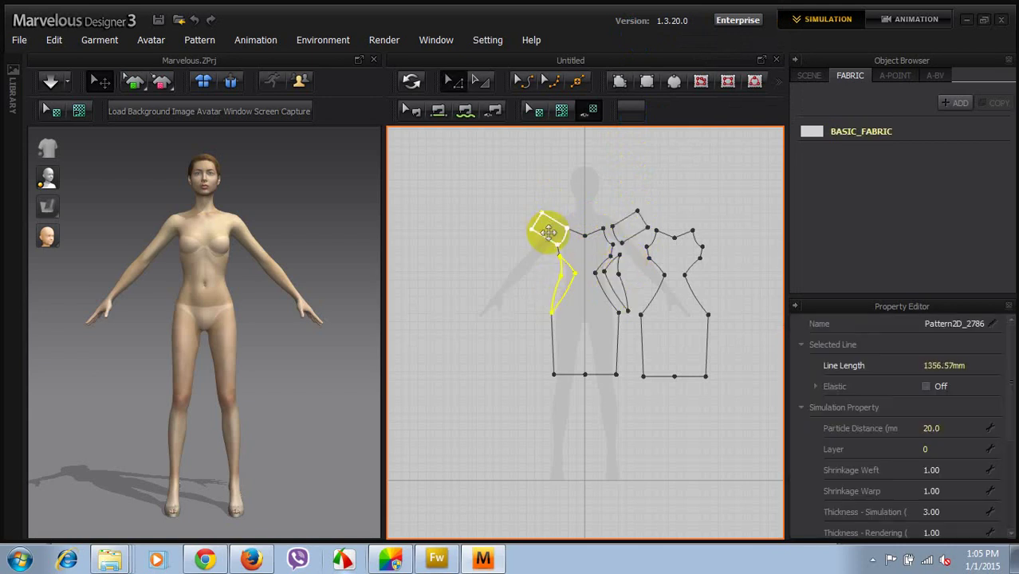
left_click_drag(548, 232, 540, 233)
left_click(513, 261)
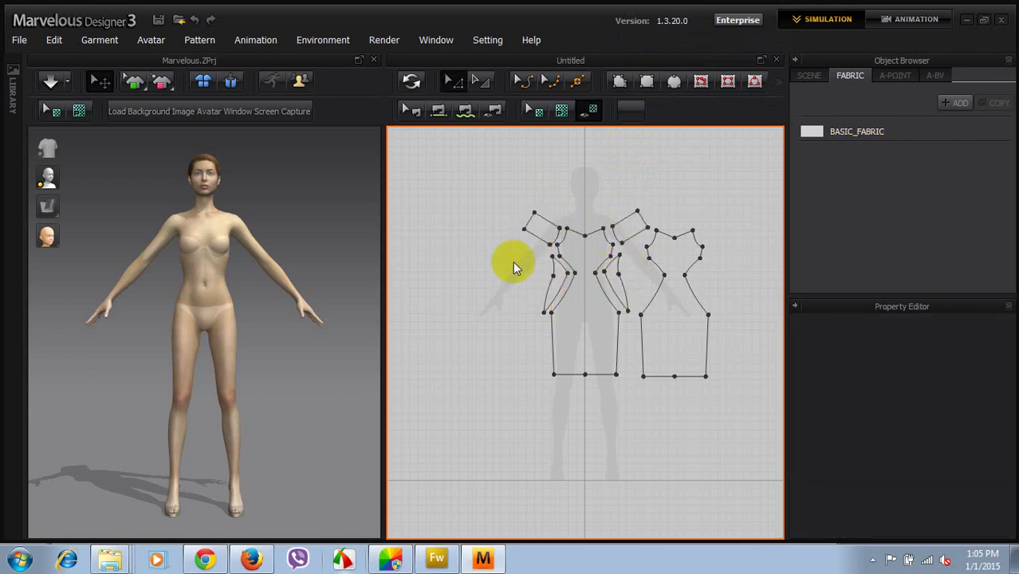
- Move the duplicate dress piece farther from the original to leave room for its side pieces
scroll(562, 352, "down", 3)
scroll(564, 361, "down", 2)
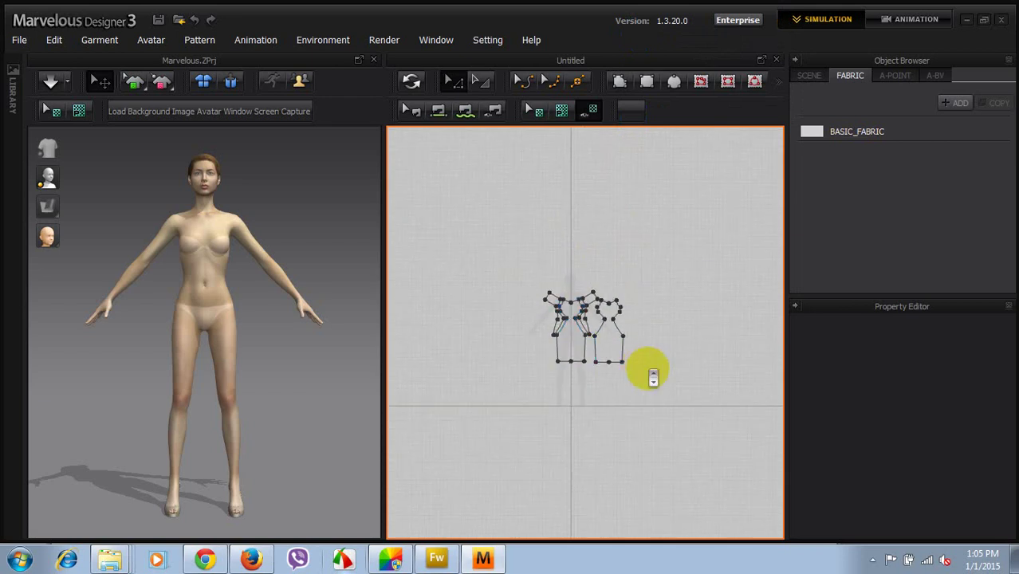
scroll(638, 371, "up", 3)
left_click(578, 322)
left_click_drag(578, 323, 625, 321)
left_click(679, 320)
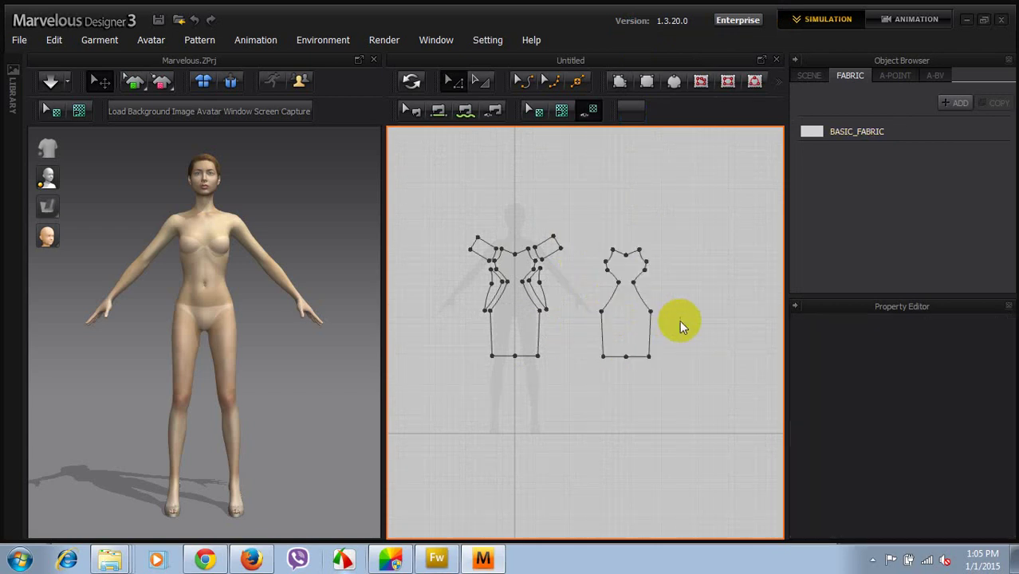
- Copy both sleeves and both waist side panels and paste them around the duplicate dress in matching positions
left_click(480, 243)
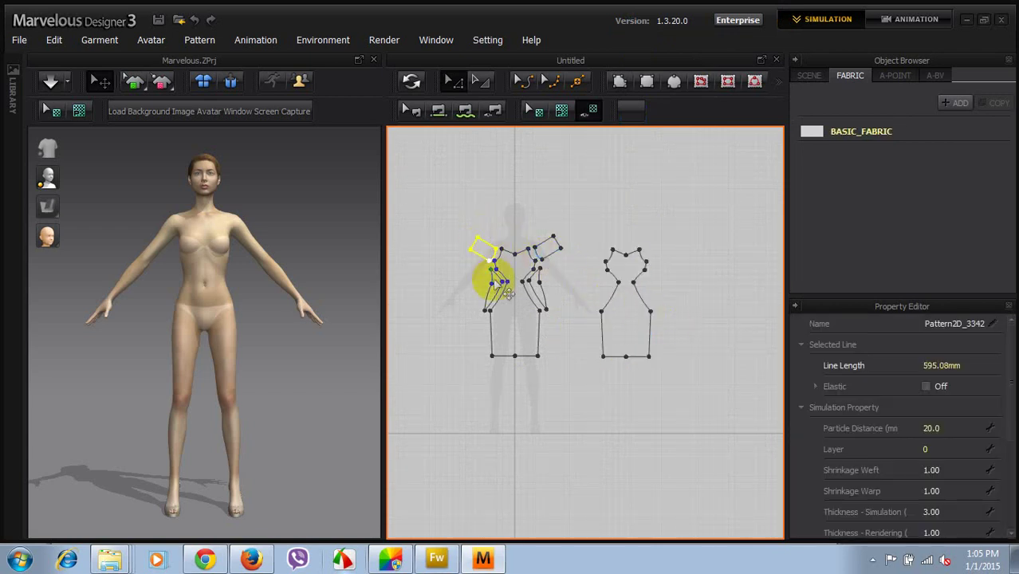
left_click(495, 285, "shift")
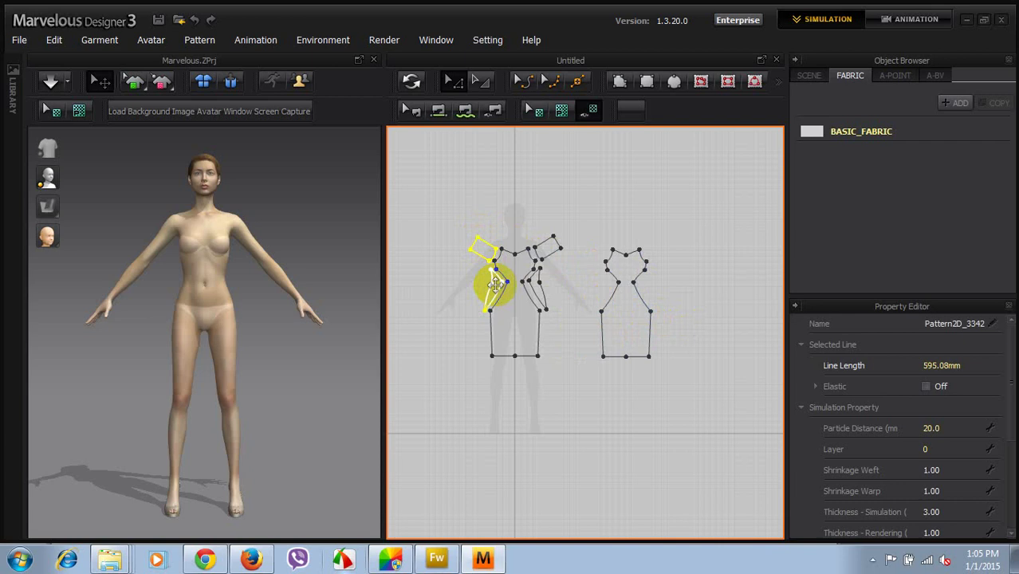
left_click(539, 289, "shift")
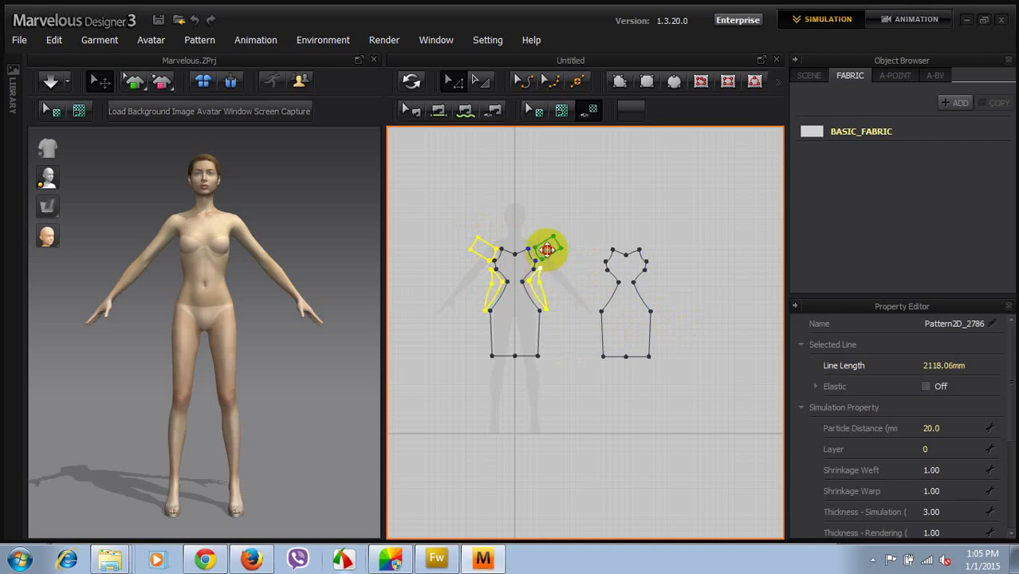
left_click(547, 250, "shift")
key("ctrl+v")
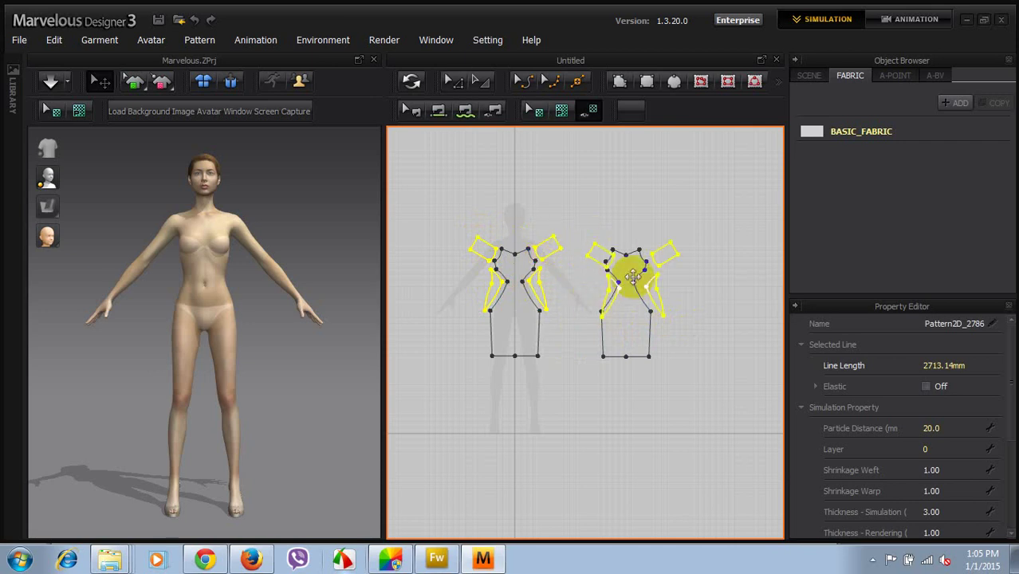
left_click_drag(626, 272, 627, 274)
left_click(684, 279)
- Delete both sleeve copies beside the duplicate dress, keeping its two waist side panels
left_click(663, 250)
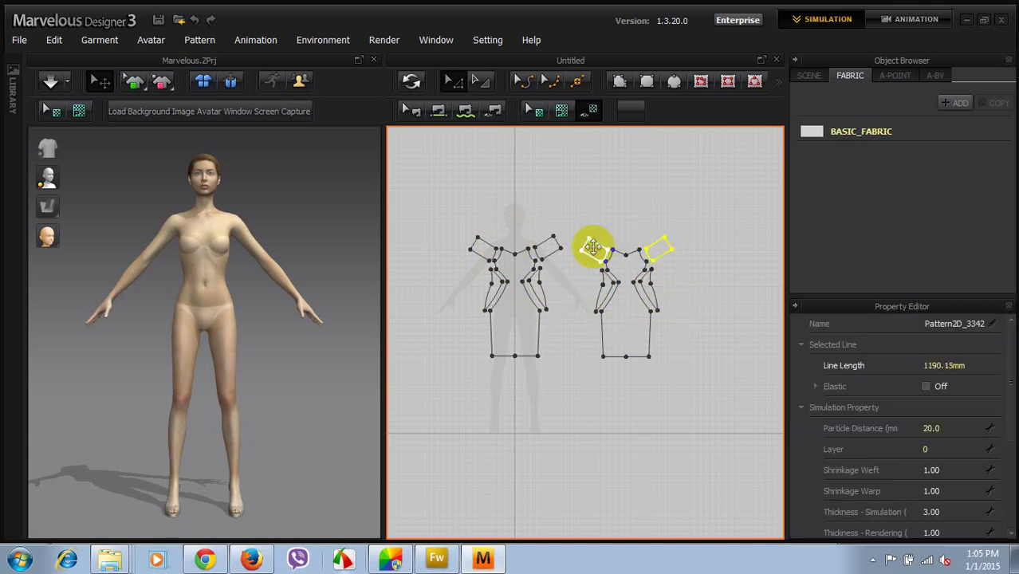
key("Delete")
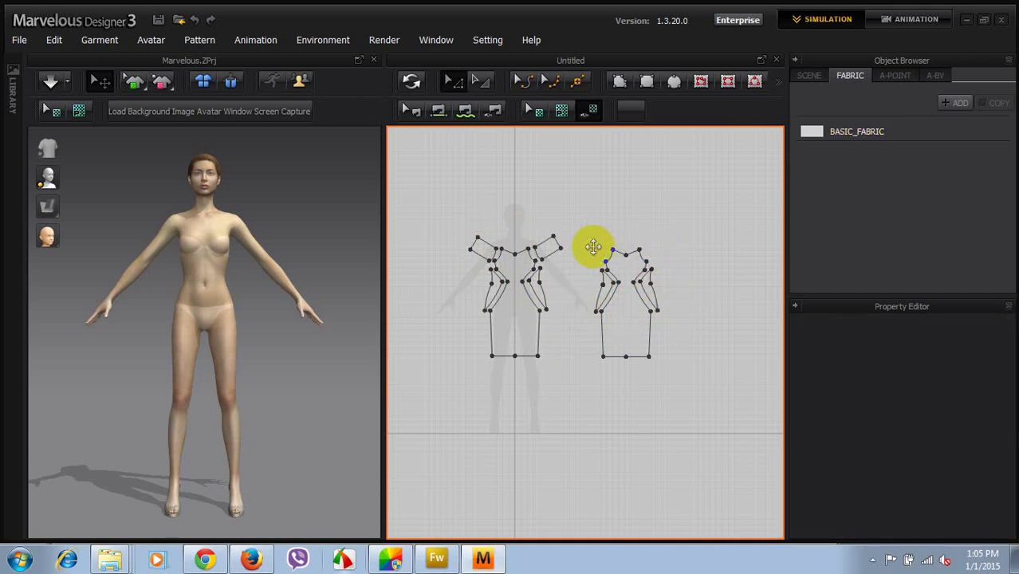
left_click(530, 291)
scroll(524, 296, "up", 4)
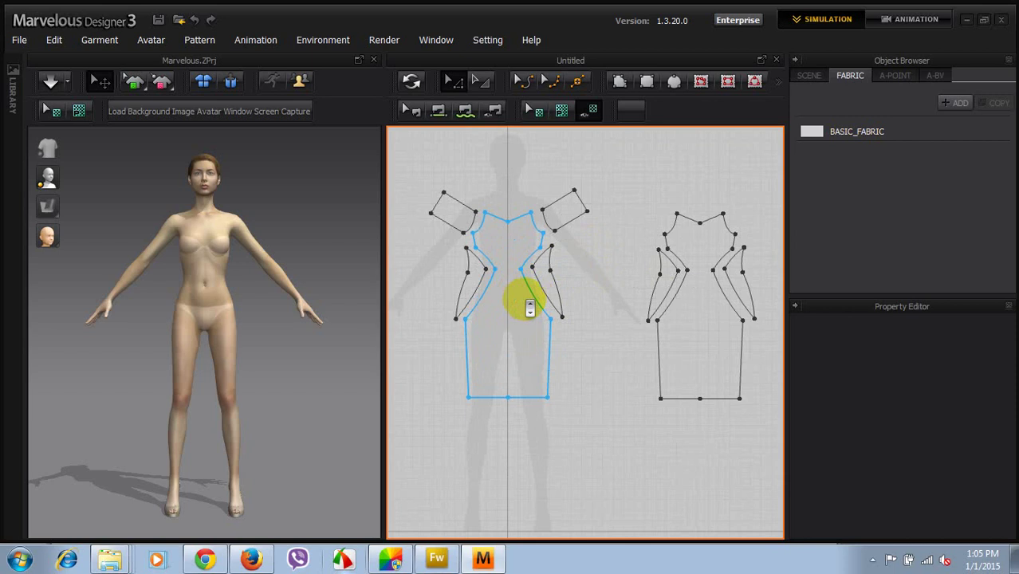
left_click(522, 295)
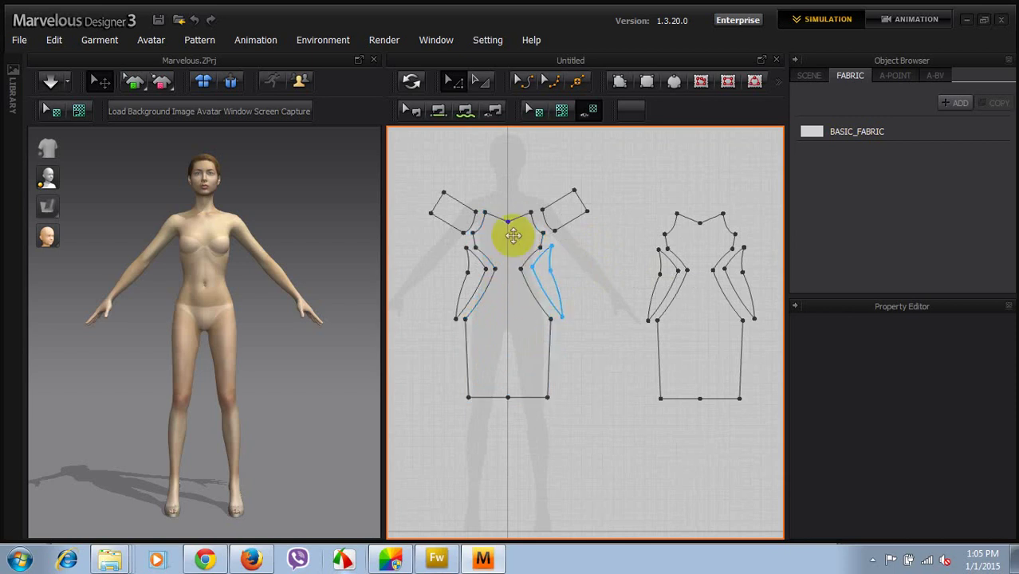
left_click(455, 210)
left_click(527, 205)
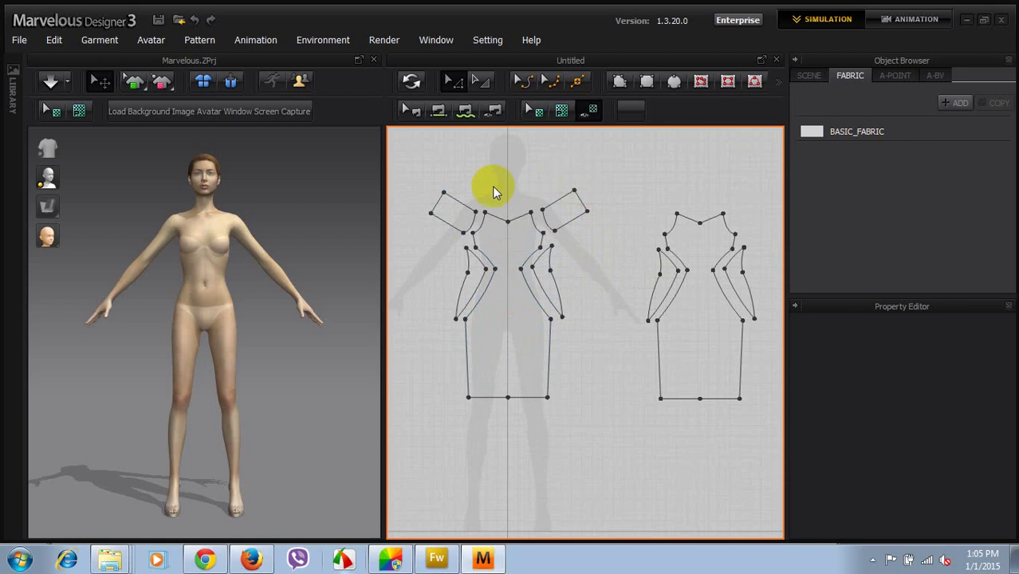
- Delete the mirrored sleeve beside the original dress, keeping only the first sleeve
scroll(432, 203, "up", 2)
left_click(439, 205)
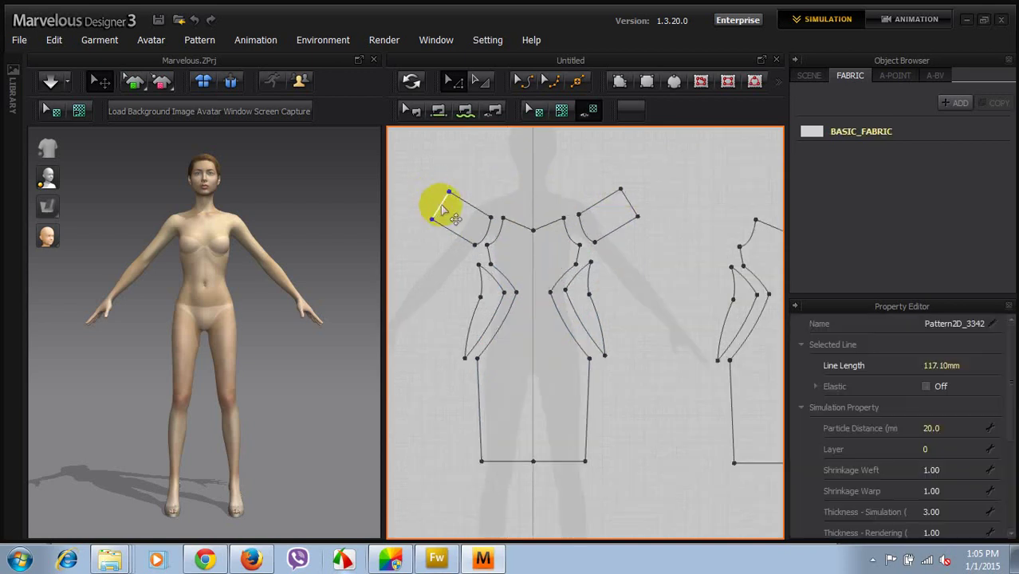
left_click(599, 212)
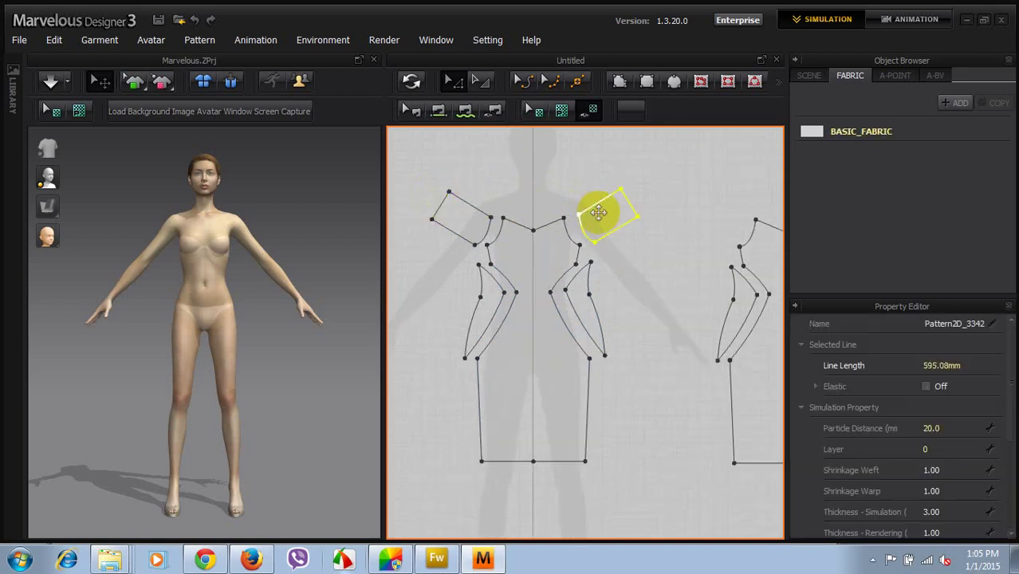
left_click(595, 215)
- Bow the remaining sleeve's outer edge outward with Edit Curvature
left_click(456, 219)
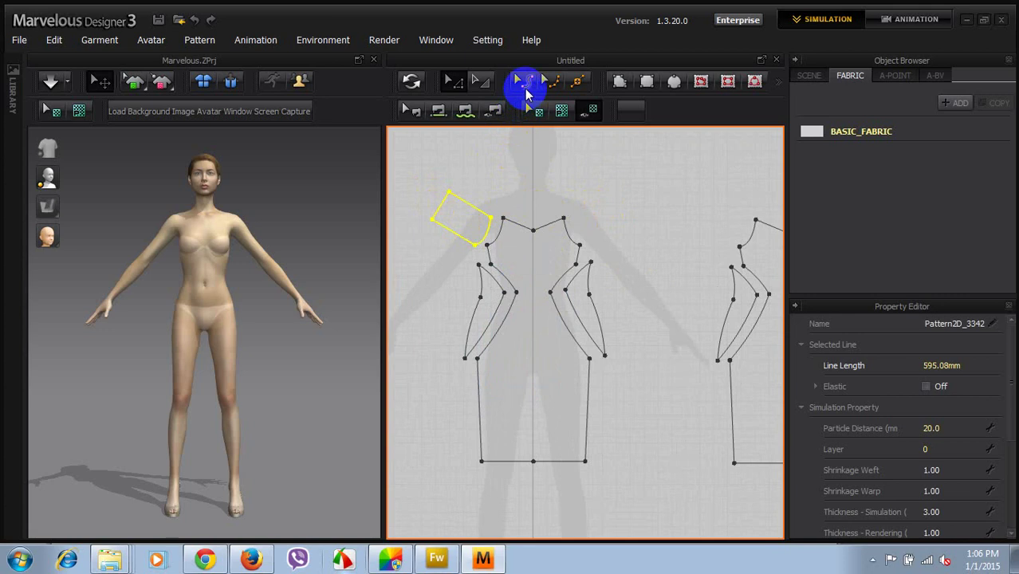
left_click(526, 93)
left_click(437, 207)
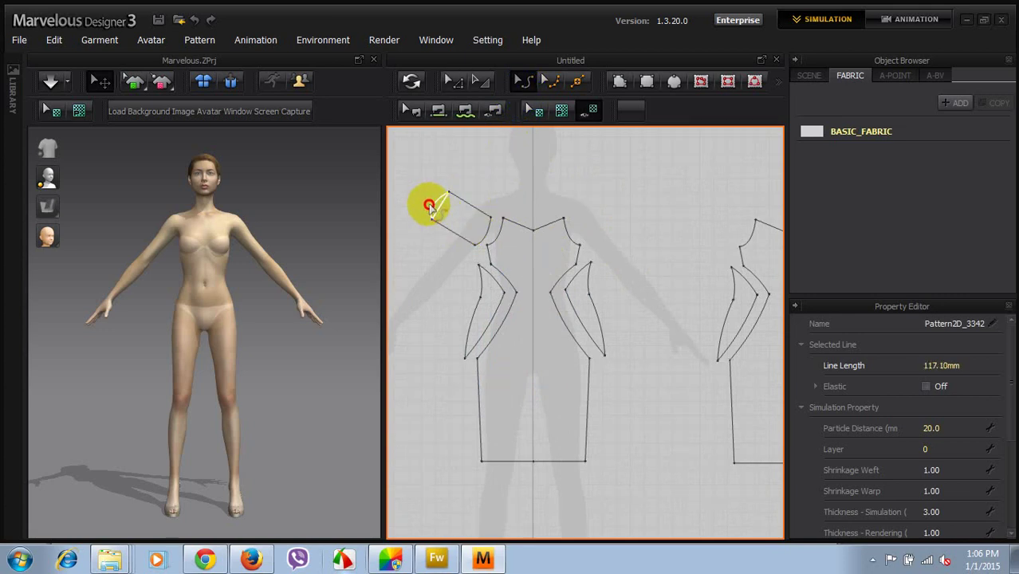
left_click(449, 80)
left_click(438, 167)
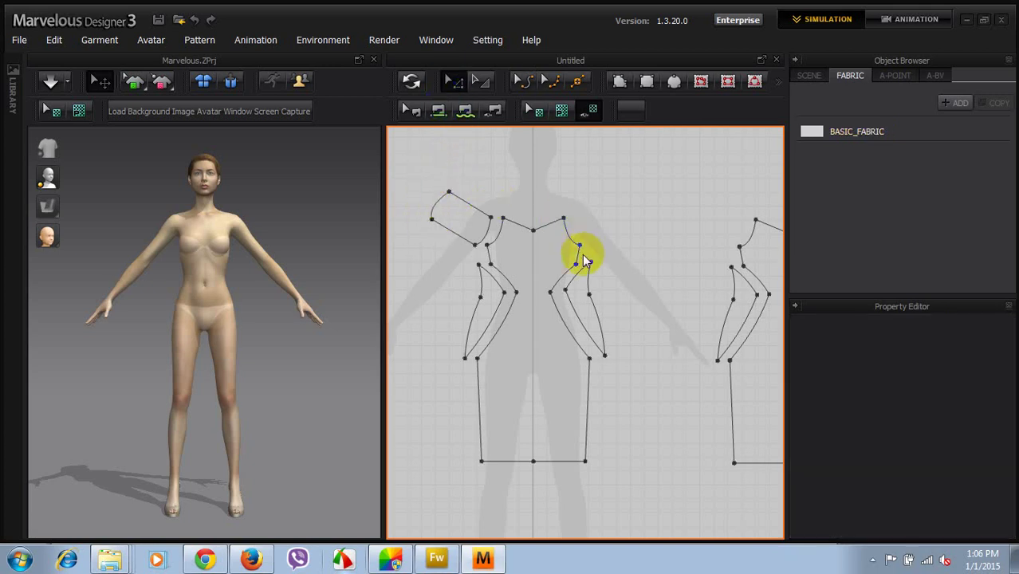
- Mirror-paste a copy of the curved sleeve at the original dress's opposite shoulder
left_click(456, 225)
key("ctrl+v")
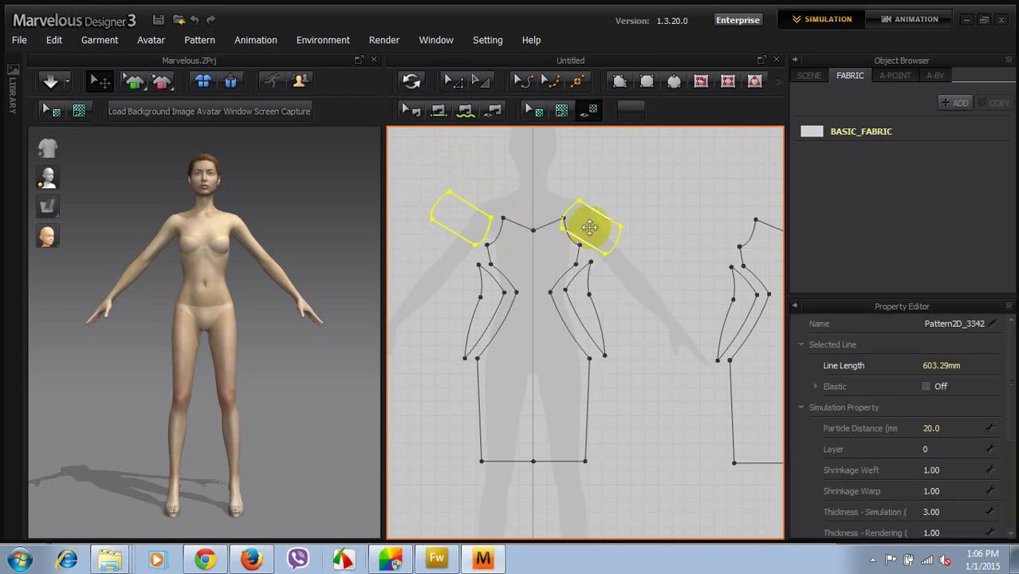
right_click(606, 223)
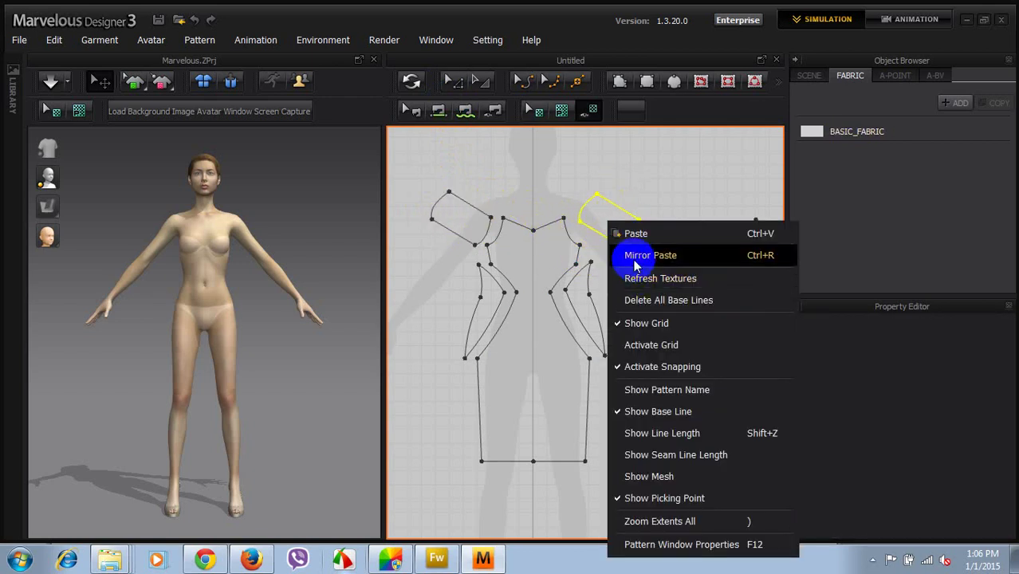
left_click(632, 255)
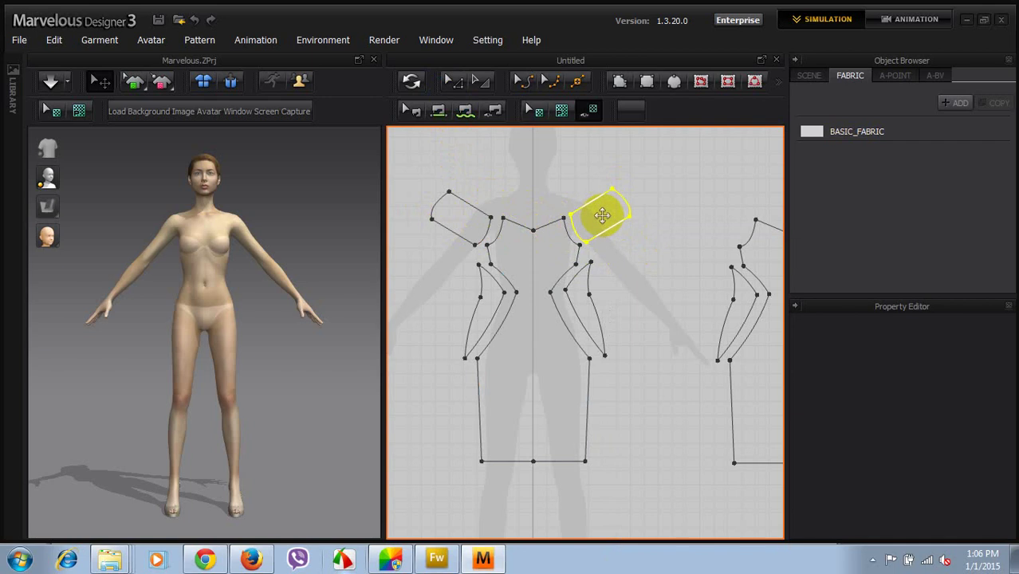
left_click(604, 221)
left_click(644, 269)
- Move the duplicate dress and its two waist side panels closer to the original dress
scroll(549, 275, "down", 5)
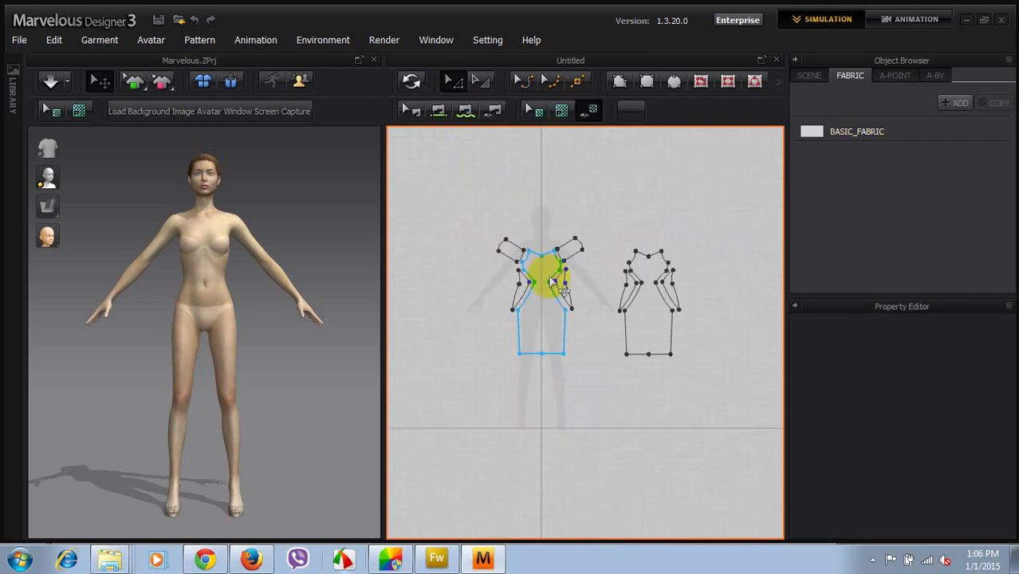
scroll(527, 323, "up", 2)
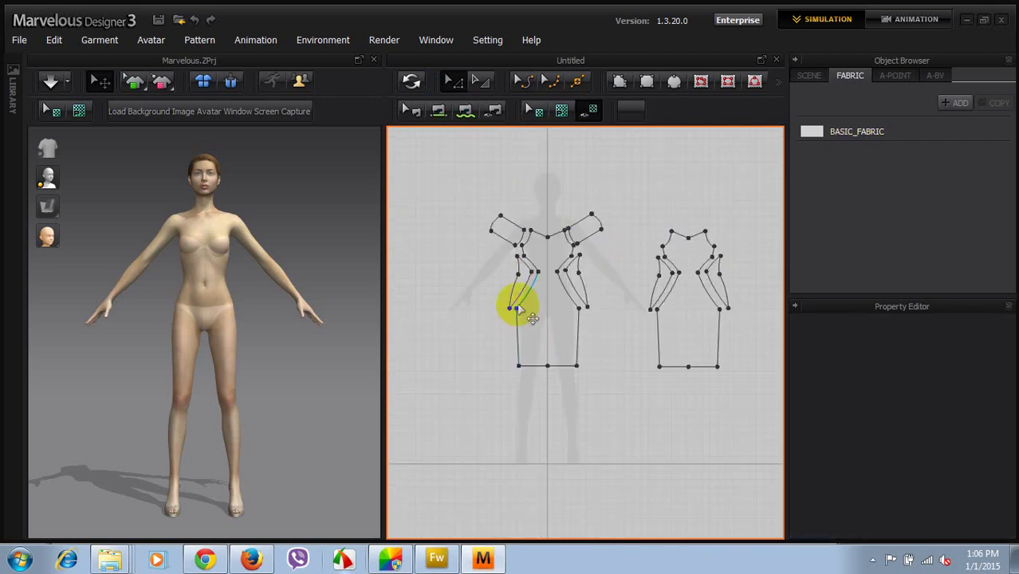
left_click_drag(632, 201, 745, 386)
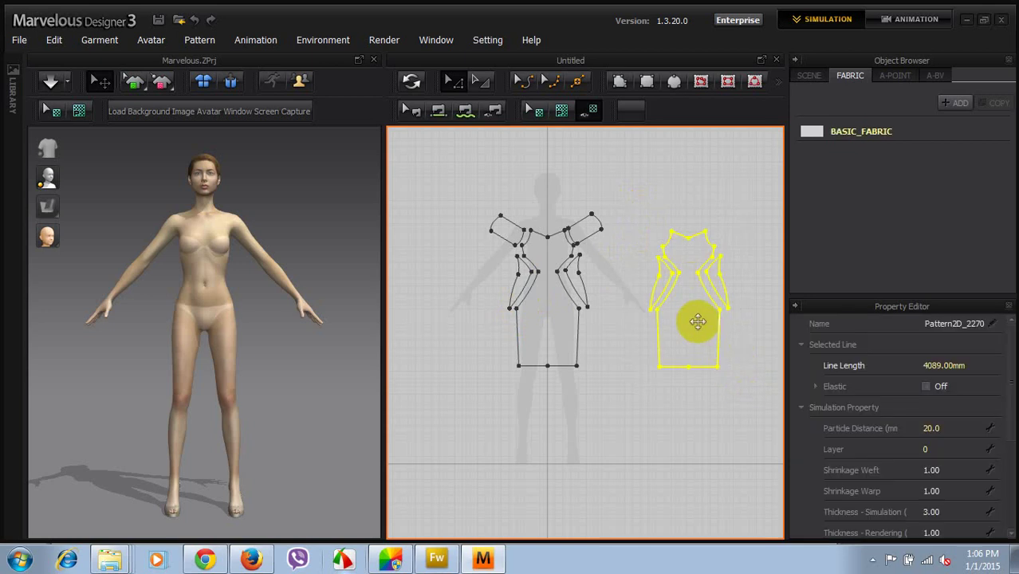
left_click_drag(698, 322, 655, 321)
left_click(714, 315)
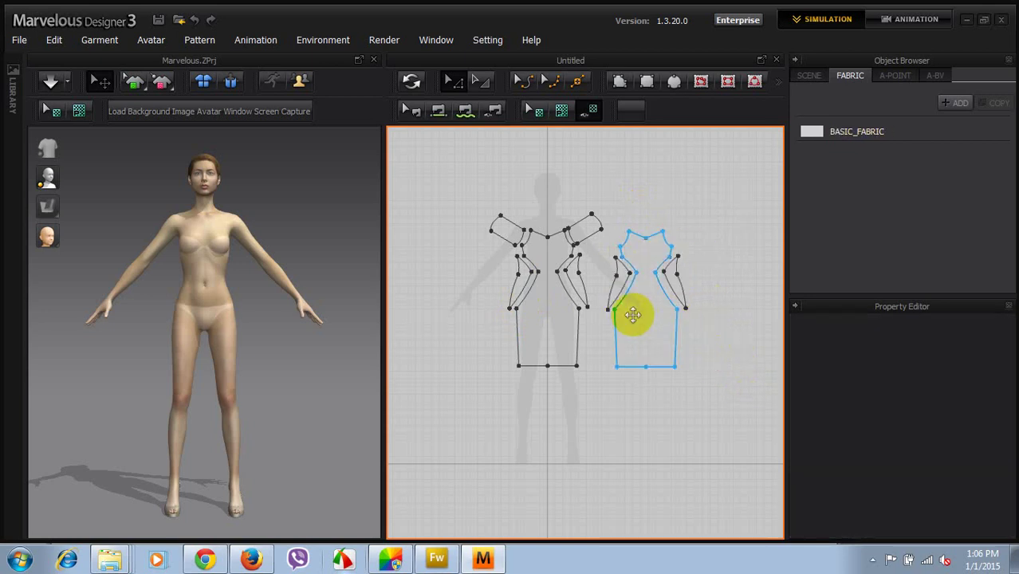
- Select all the pattern pieces and widen them slightly together with Transform Pattern
left_click_drag(456, 191, 712, 356)
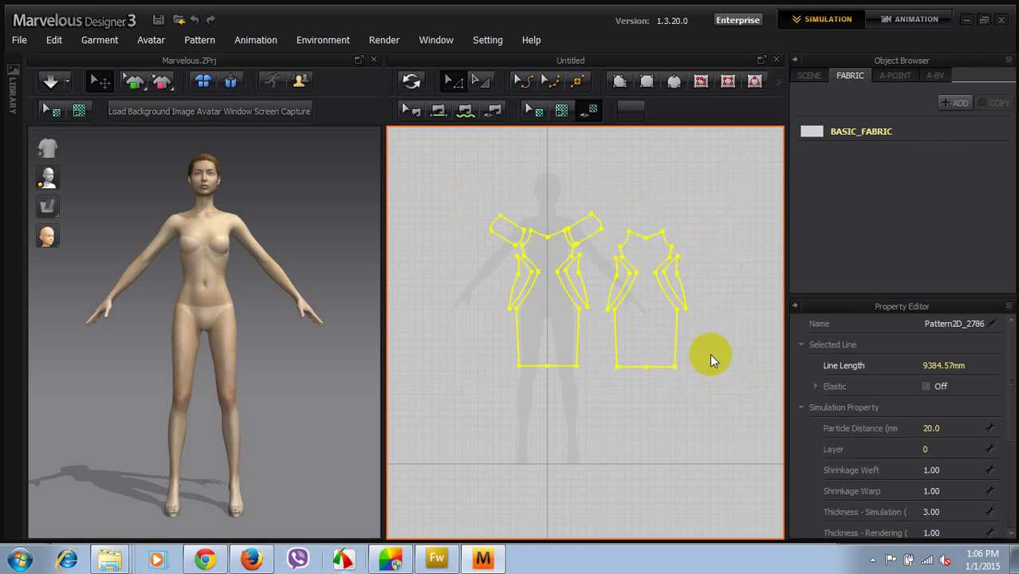
left_click(481, 81)
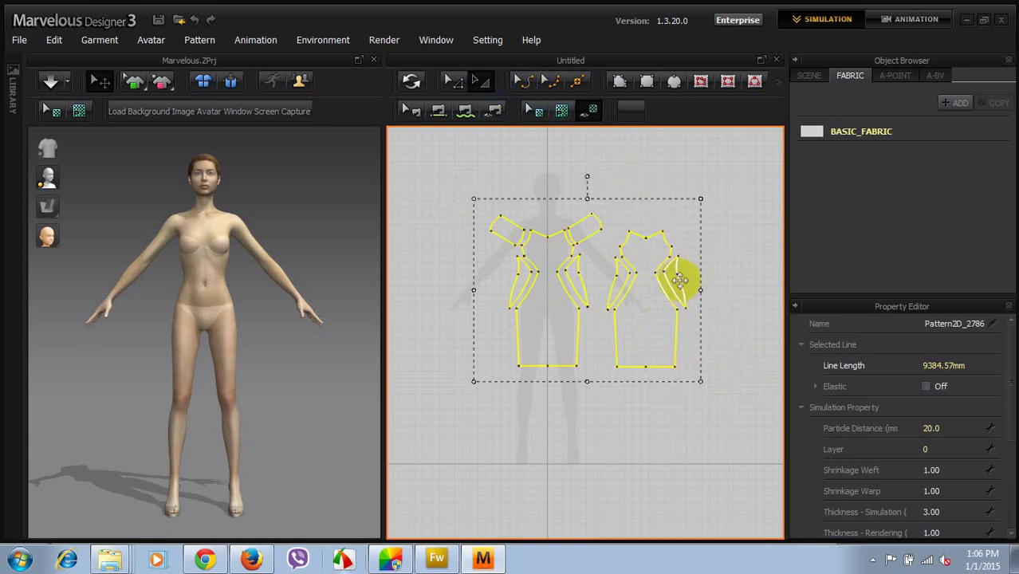
left_click(717, 303)
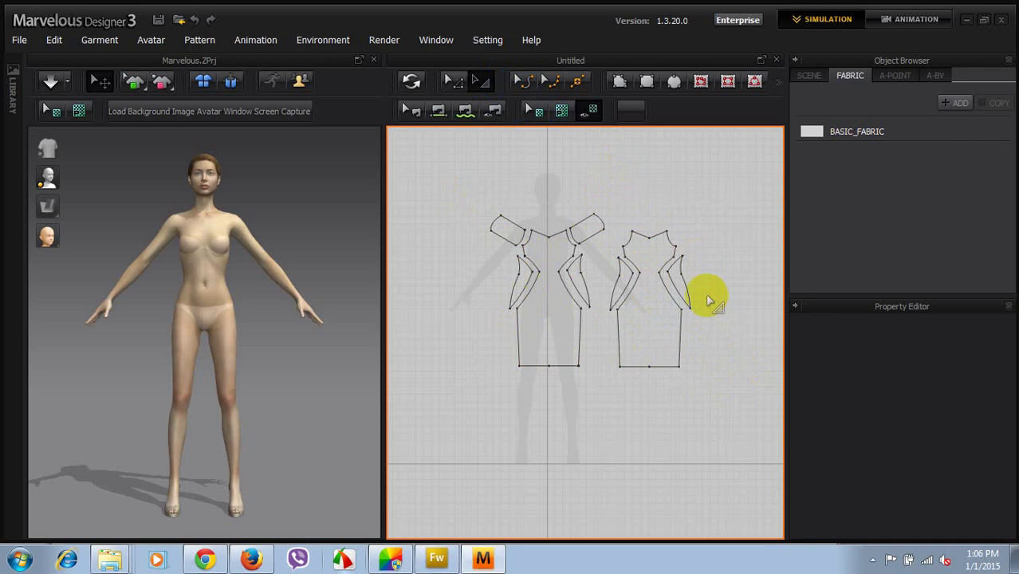
left_click_drag(449, 168, 701, 423)
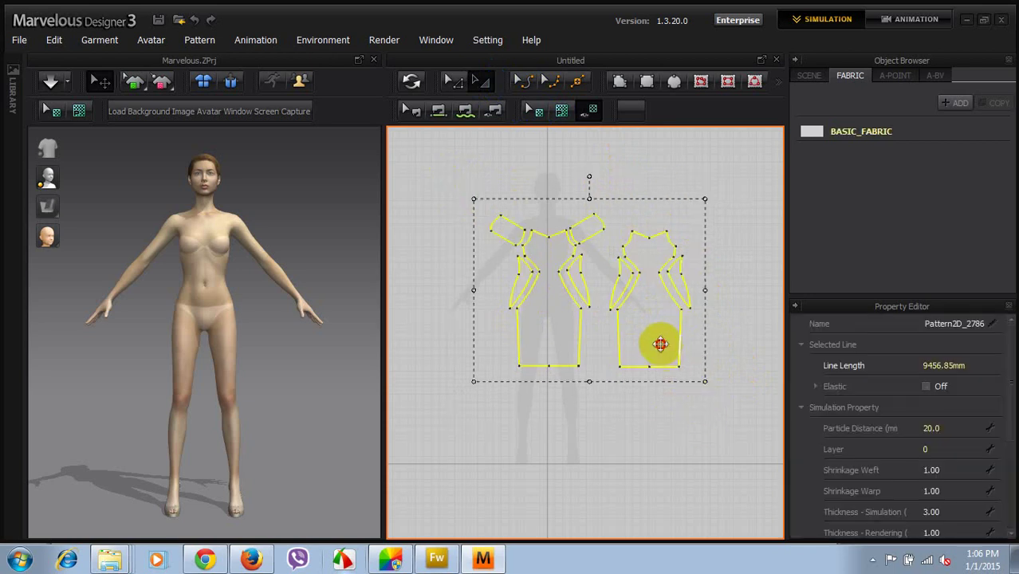
left_click(723, 346)
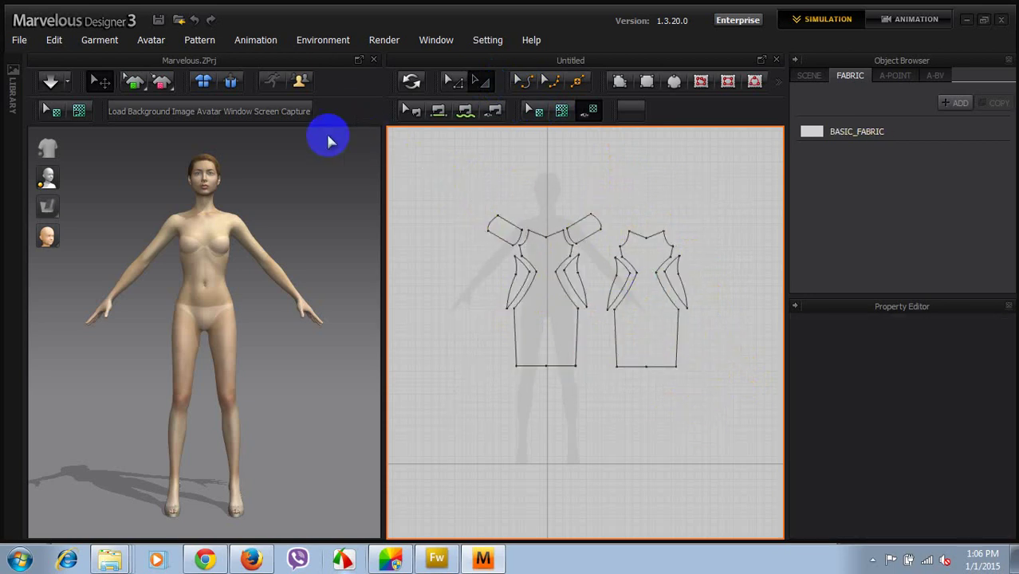
- Synchronize the 2D pattern pieces to the 3D garment view and widen that view
left_click(411, 81)
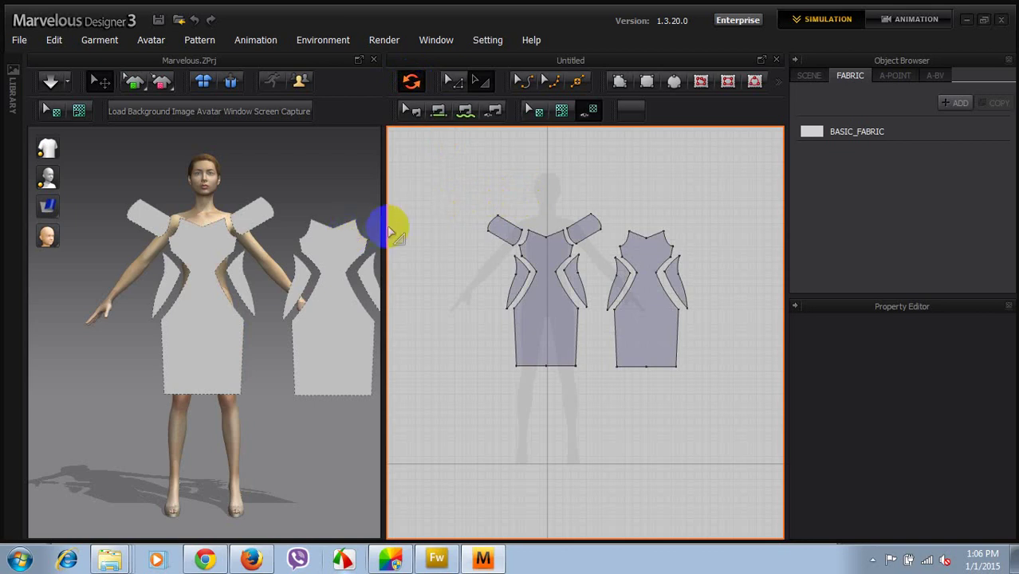
left_click_drag(382, 226, 429, 225)
left_click(319, 204)
scroll(323, 239, "down", 5)
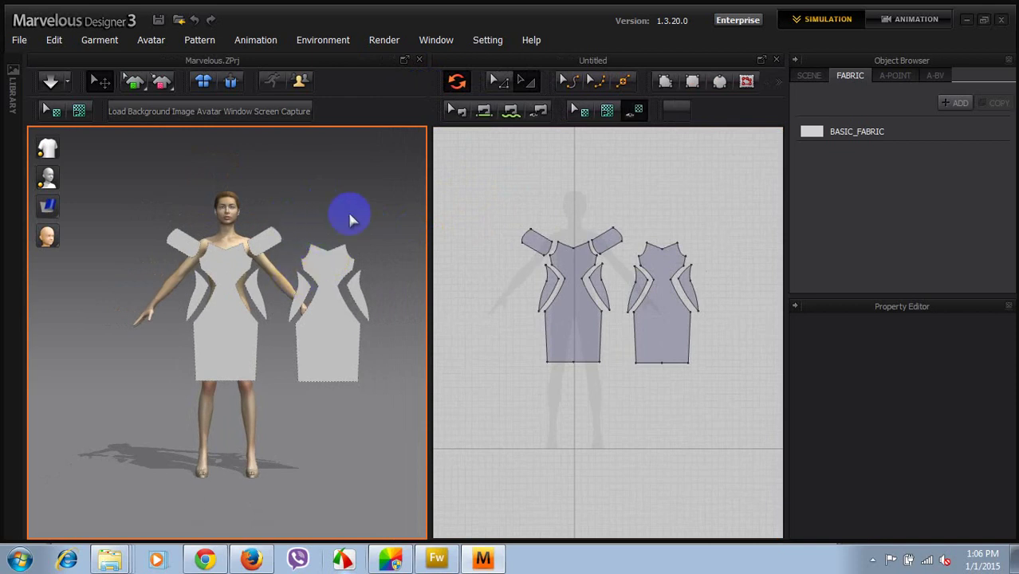
- Show the avatar's arrangement points and place the duplicate dress with its side panels behind the avatar's back
left_click(524, 80)
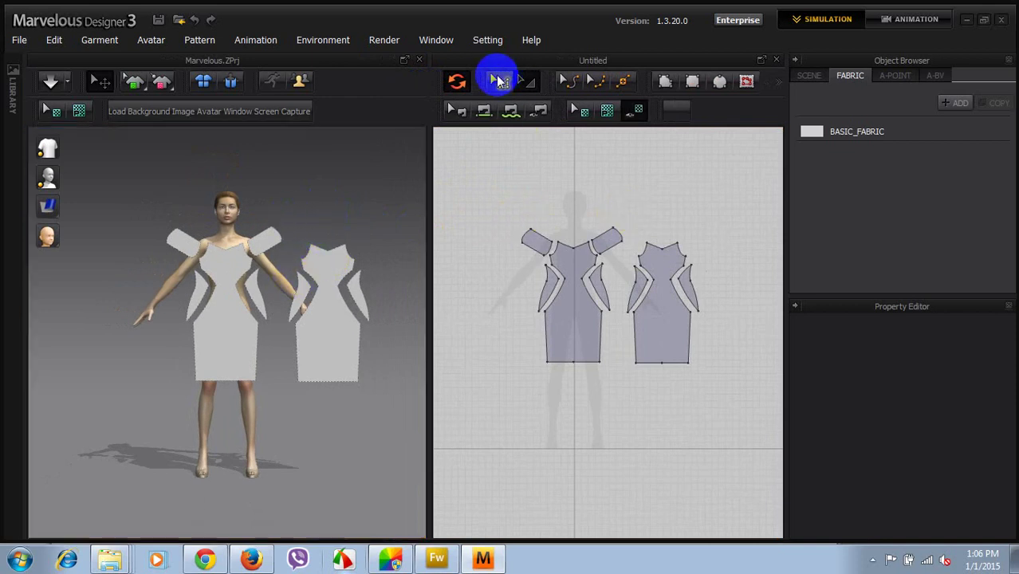
left_click(582, 245)
left_click_drag(625, 215, 734, 391)
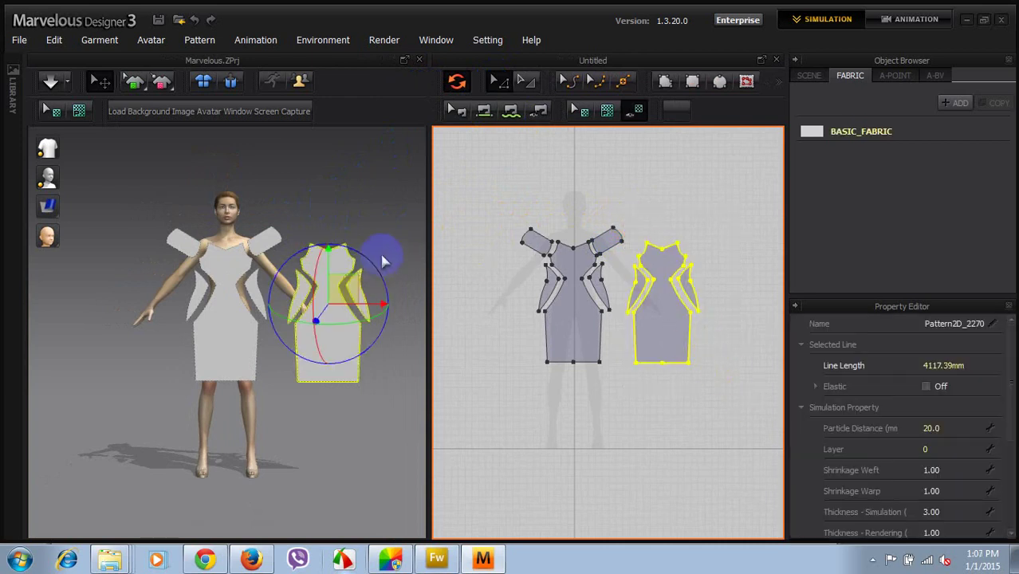
mouse_move(54, 183)
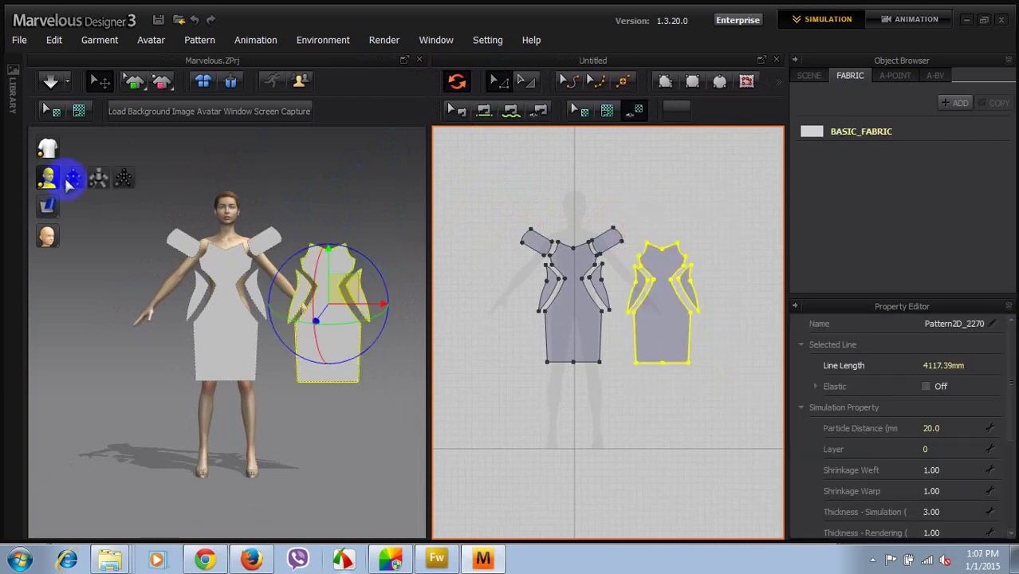
left_click(72, 182)
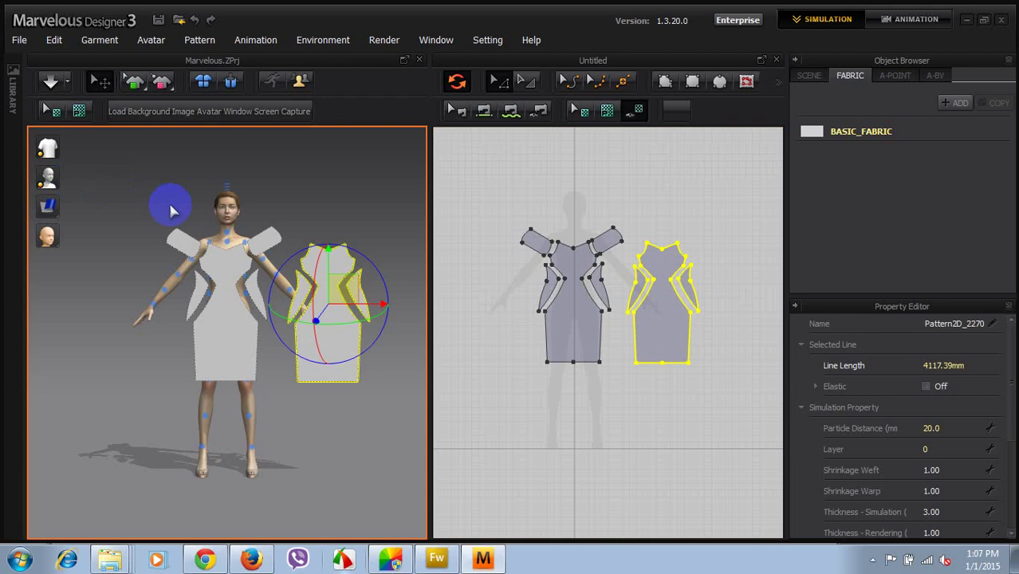
right_click_drag(341, 239, 226, 279)
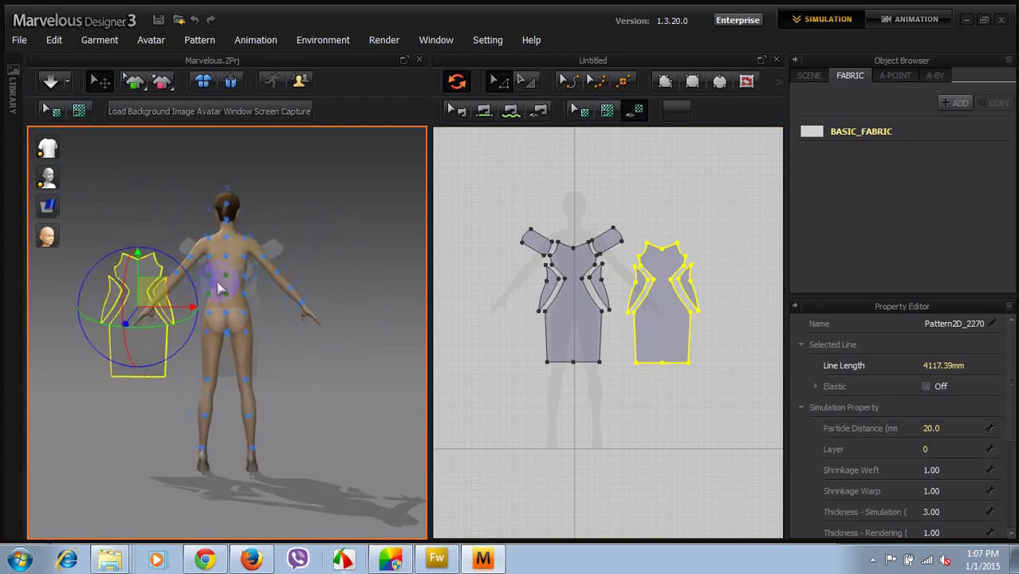
scroll(217, 284, "up", 2)
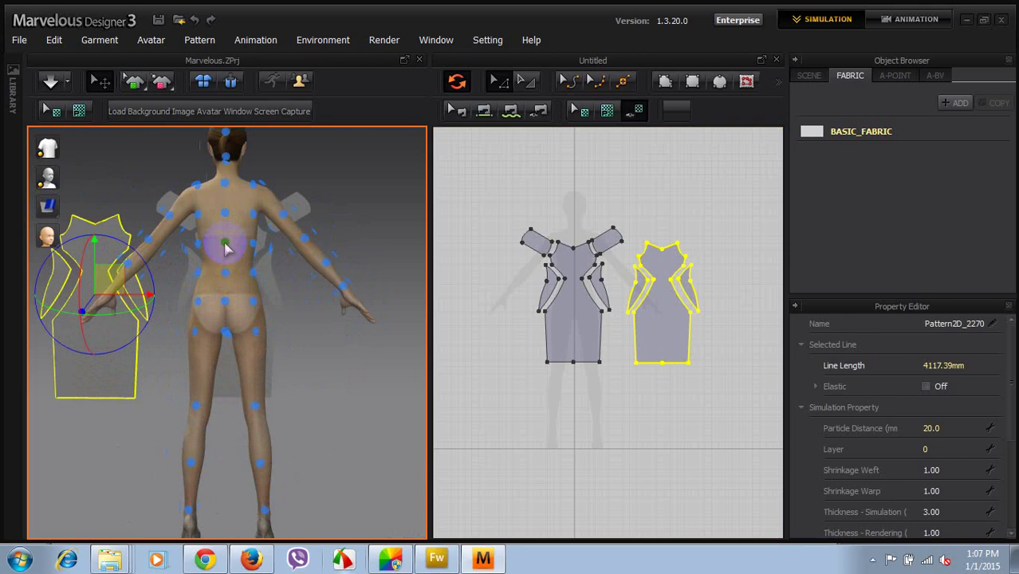
left_click(226, 248)
right_click_drag(154, 273, 341, 301)
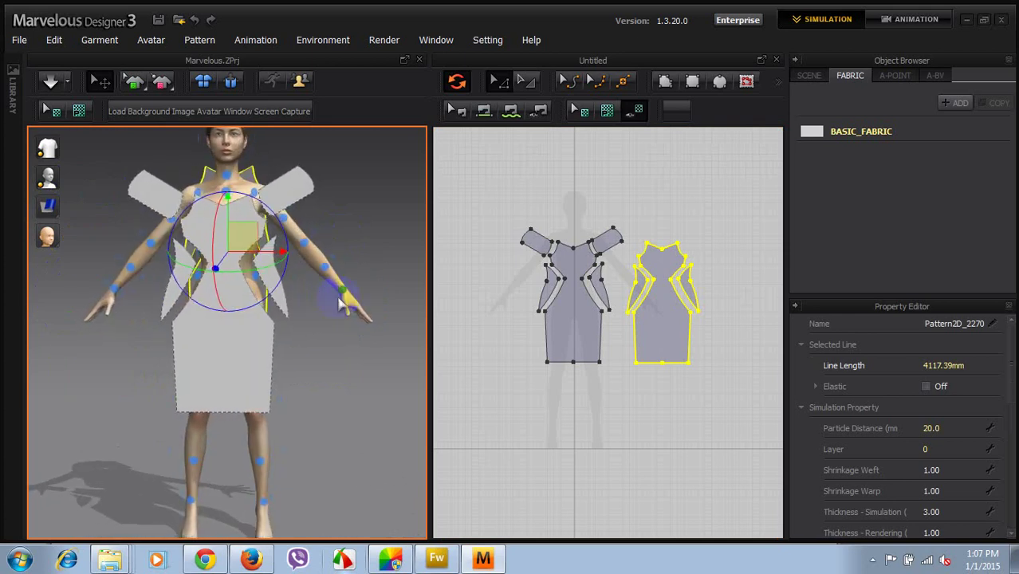
- Move both sleeves away from the front dress in the 2D pattern layout
left_click(531, 241)
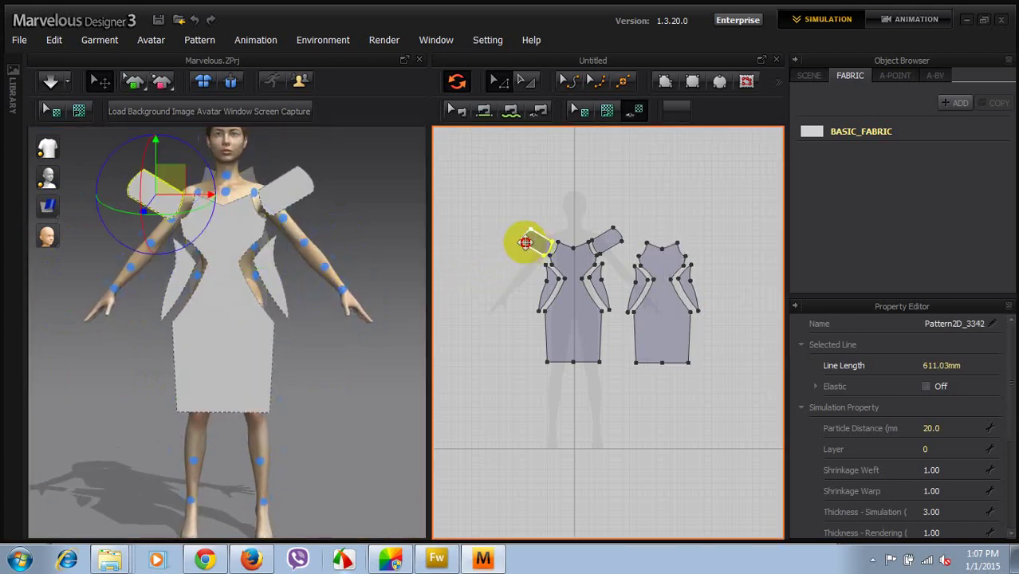
left_click_drag(525, 242, 488, 232)
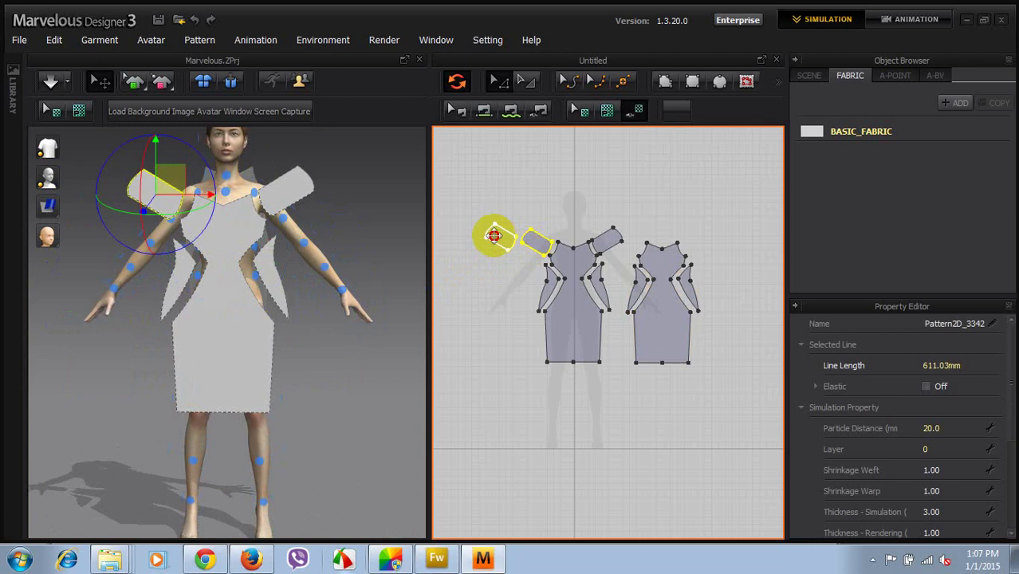
left_click(607, 243)
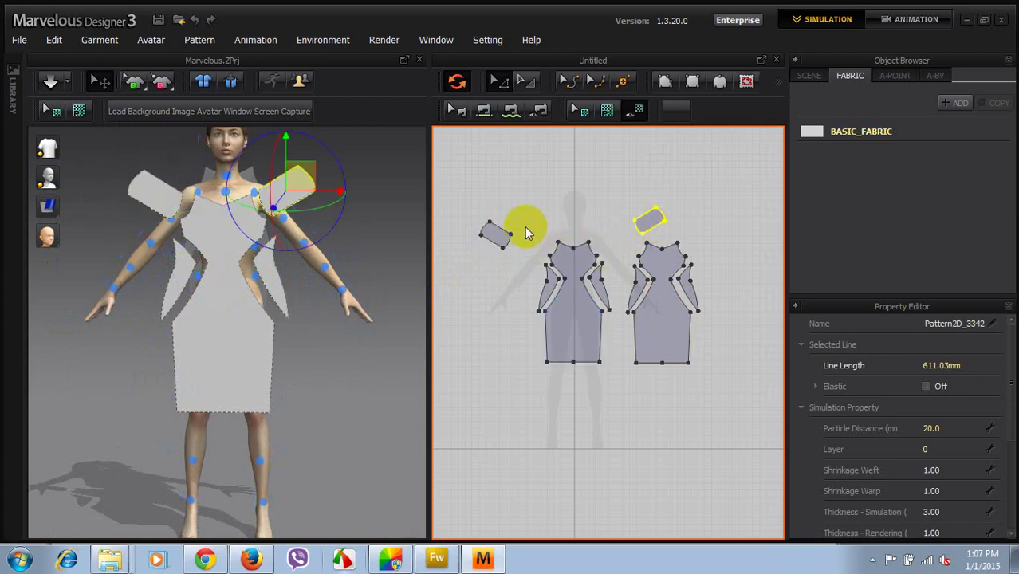
- Arrange the front dress and its side panels on the avatar's torso point and lower them to chest level
left_click_drag(525, 229, 621, 384)
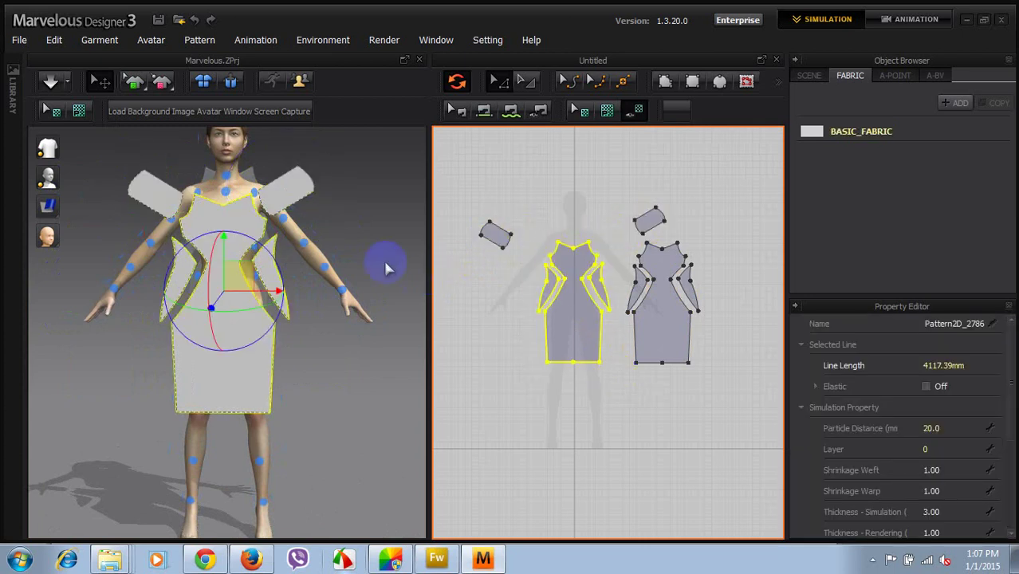
left_click_drag(243, 276, 379, 363)
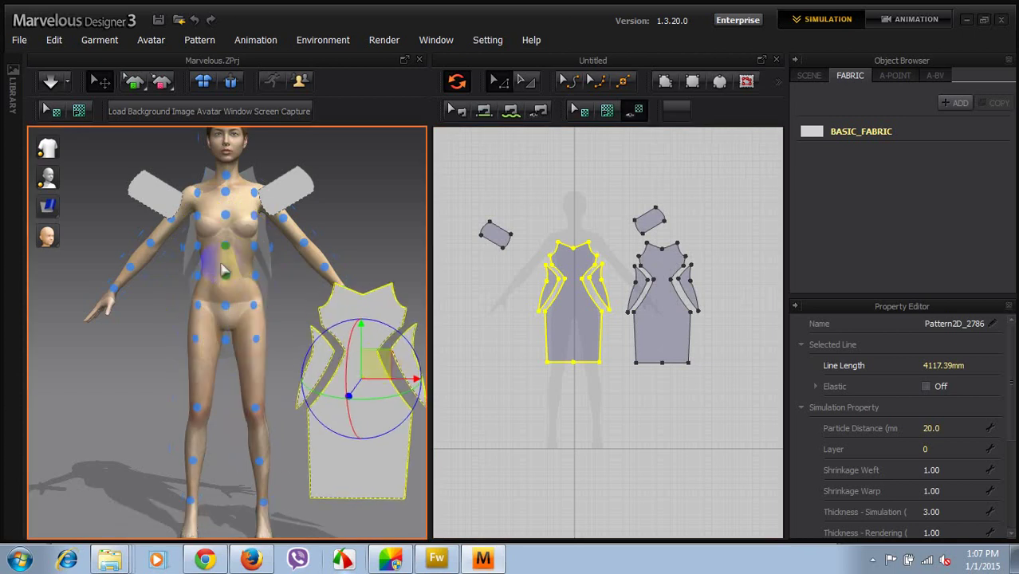
left_click(226, 250)
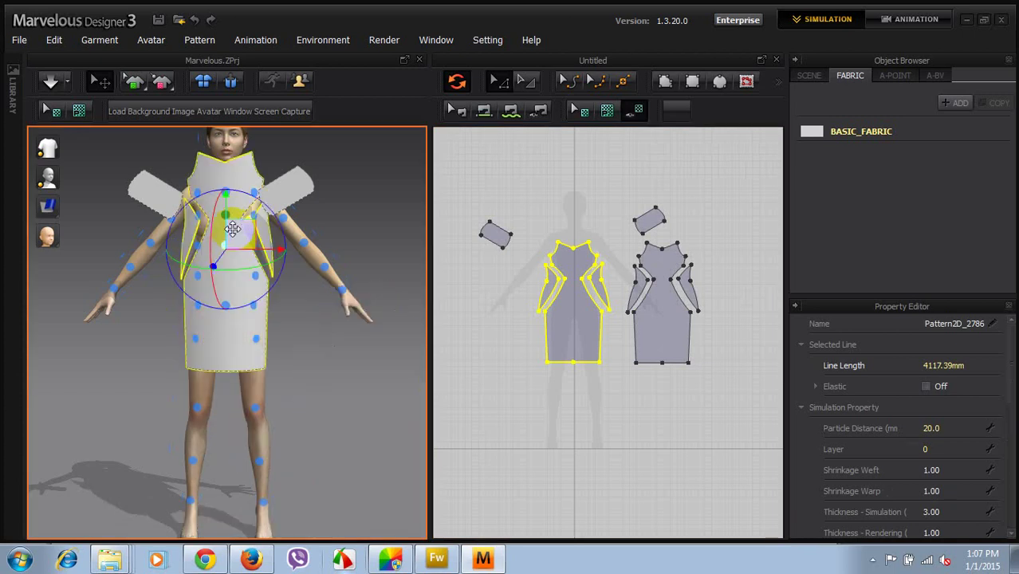
left_click_drag(228, 225, 225, 260)
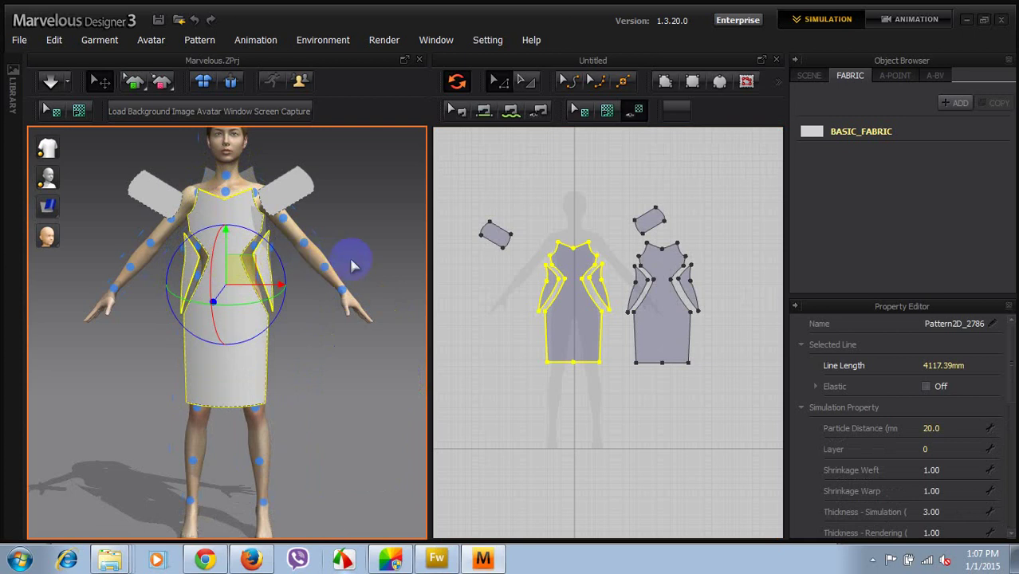
- Lower the back dress and its side panels in 3D to match the front dress's height
right_click_drag(347, 261, 156, 267)
right_click_drag(291, 266, 209, 274)
left_click_drag(646, 219, 702, 387)
right_click_drag(281, 271, 335, 281)
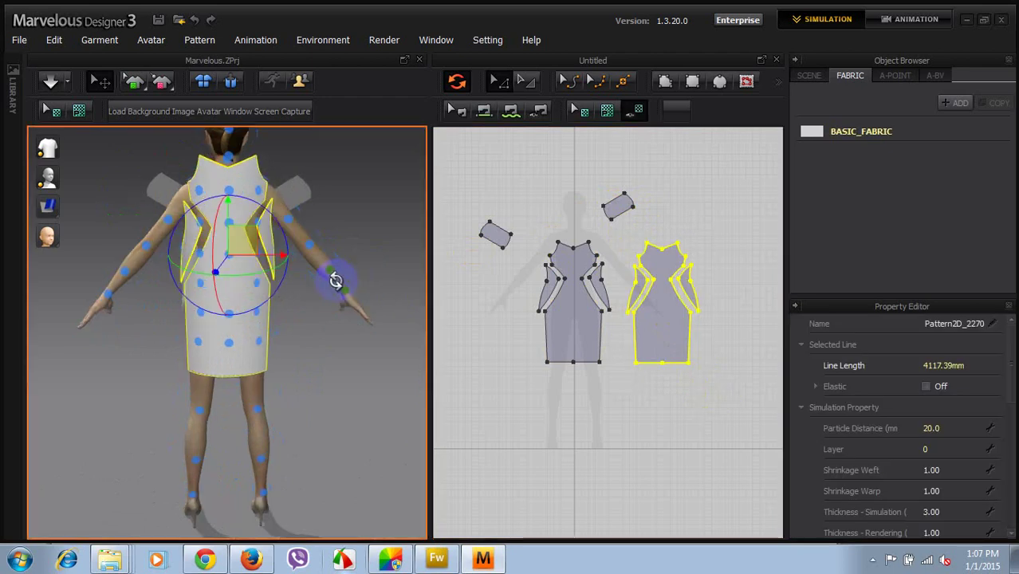
left_click_drag(229, 227, 226, 268)
- Place the first sleeve around the avatar's right upper arm with an arrangement point
mouse_move(334, 255)
right_mouse_down()
mouse_move(201, 262)
mouse_move(358, 268)
mouse_move(333, 274)
right_mouse_up()
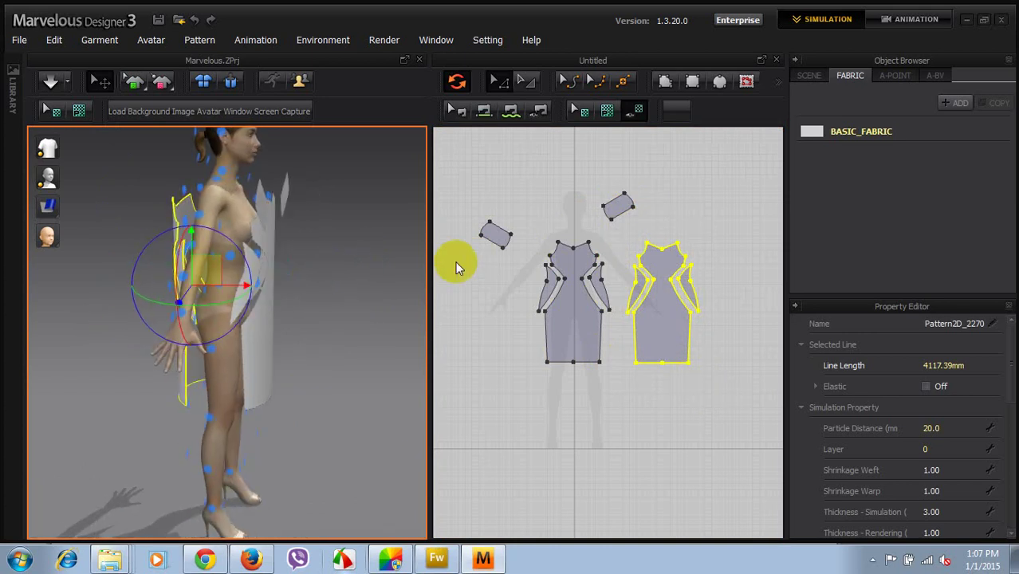
left_click(490, 236)
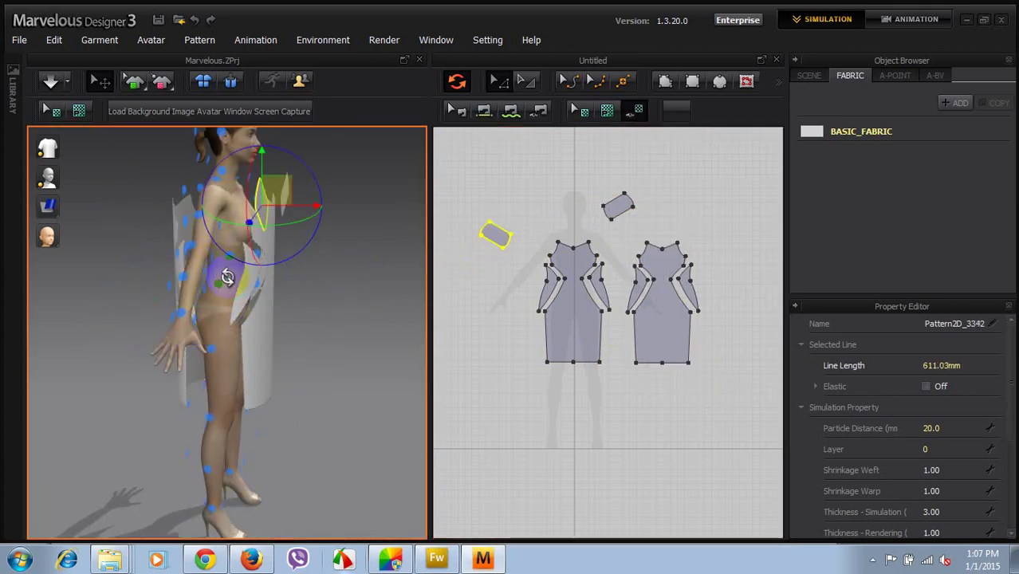
right_click_drag(227, 277, 234, 273)
left_click(217, 223)
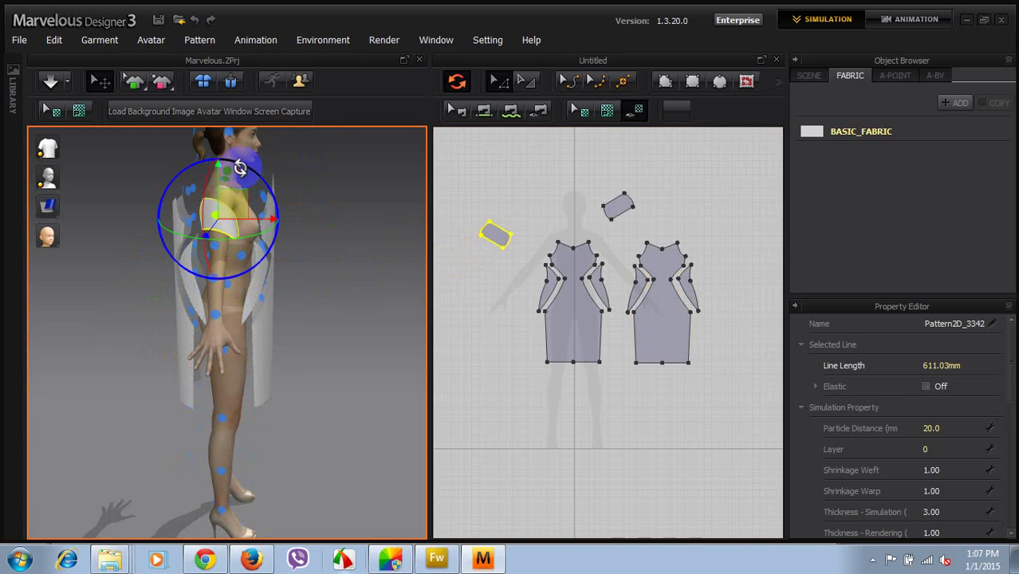
- Place the second sleeve around the avatar's left upper arm with an arrangement point
right_click_drag(328, 232, 206, 235)
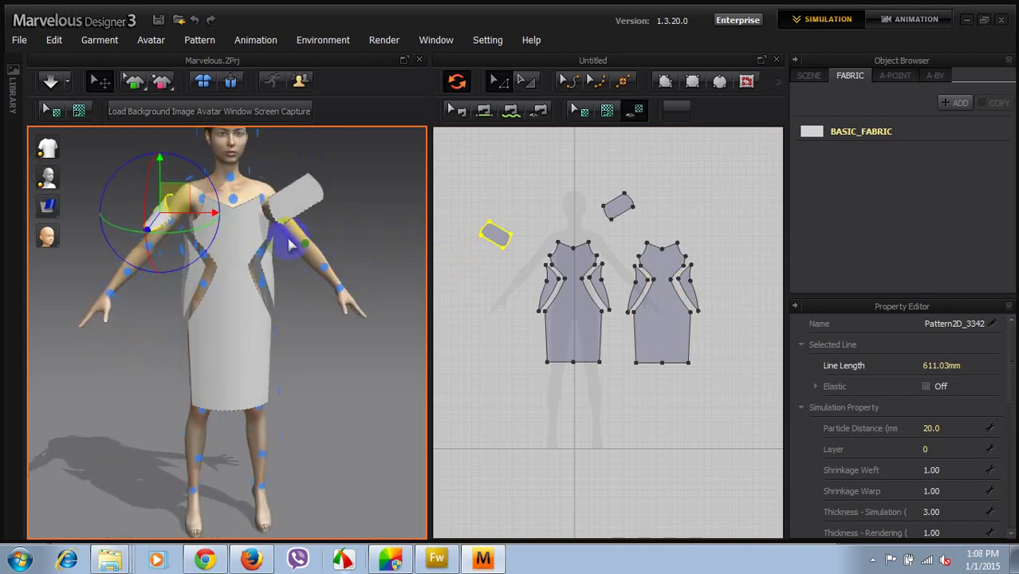
right_click_drag(289, 243, 206, 248)
left_click(256, 217)
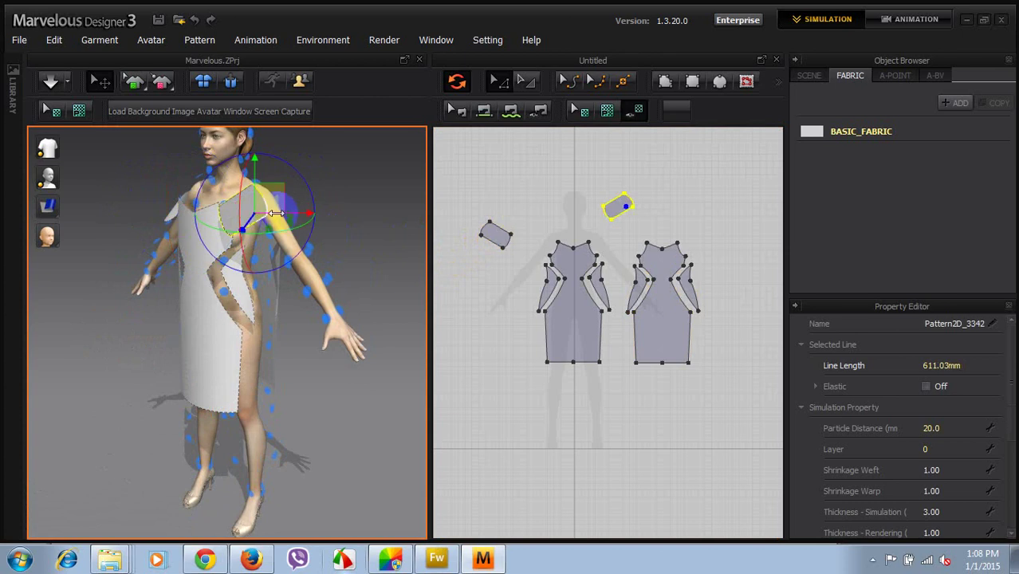
left_click_drag(277, 206, 359, 216)
right_click_drag(357, 305, 240, 231)
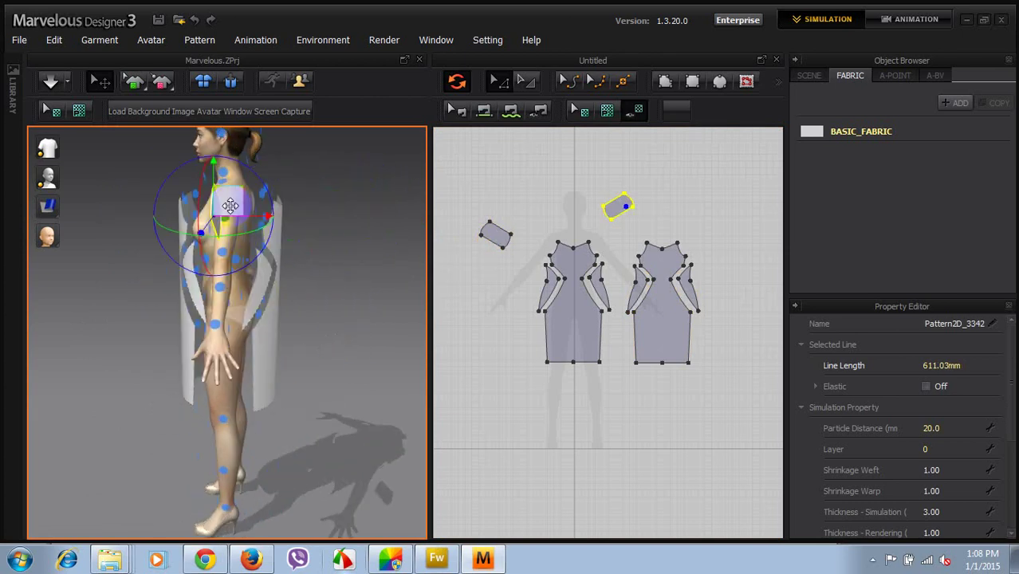
left_click_drag(230, 206, 318, 216)
left_click(225, 218)
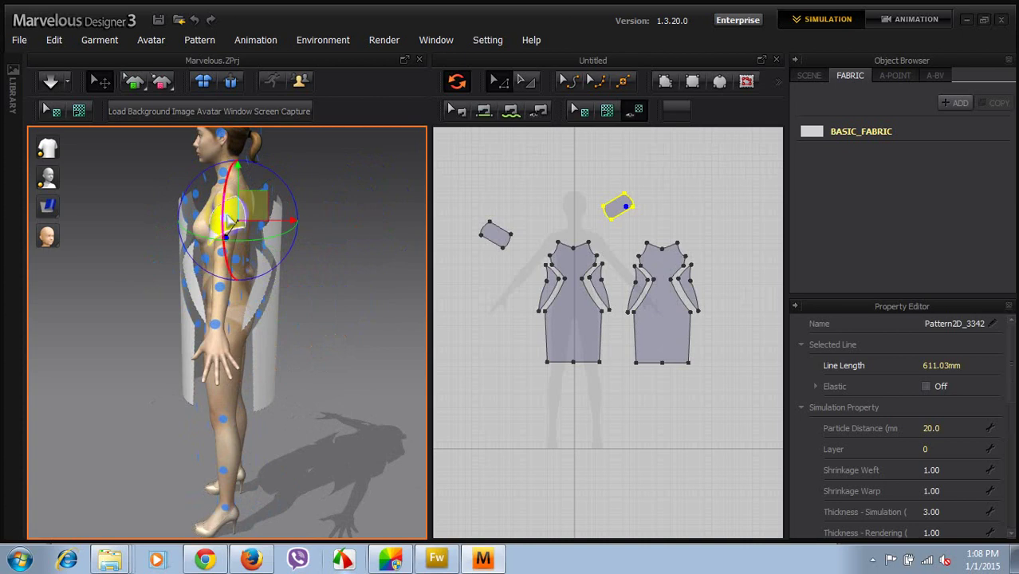
left_click_drag(270, 170, 279, 187)
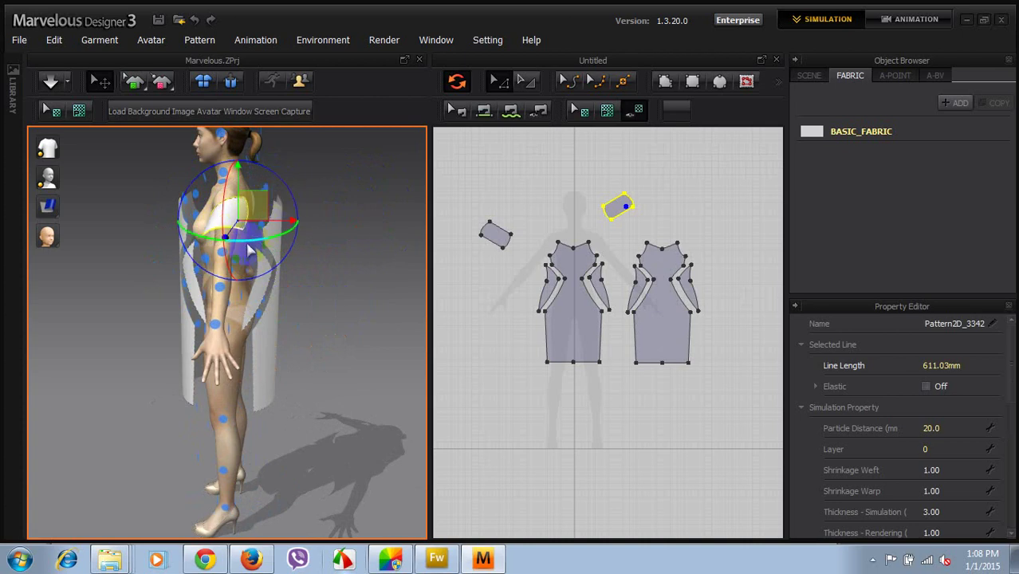
right_click_drag(234, 271, 400, 256)
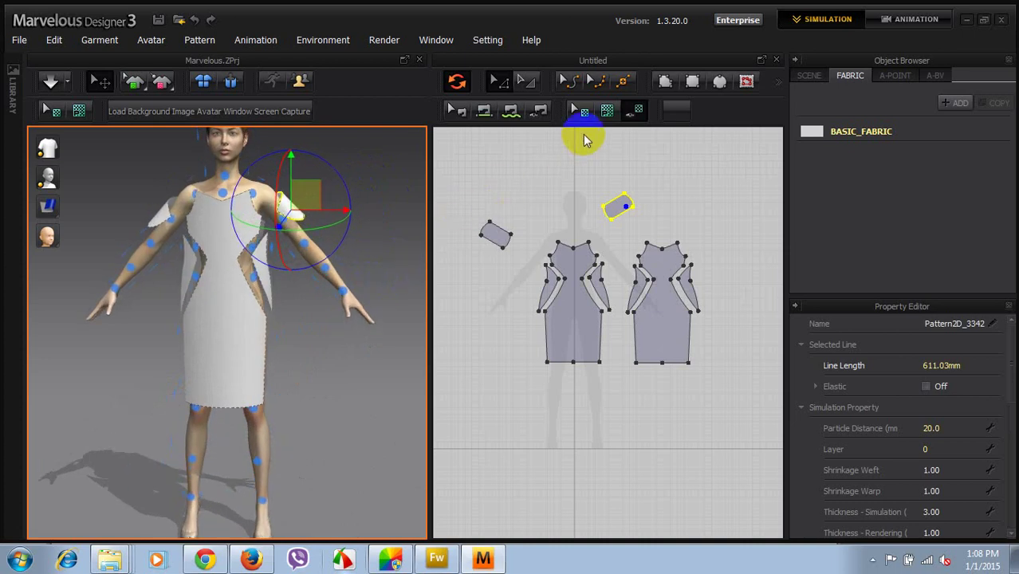
- Move both sleeves in the 2D pattern layout close to the front dress's armholes
left_click(531, 166)
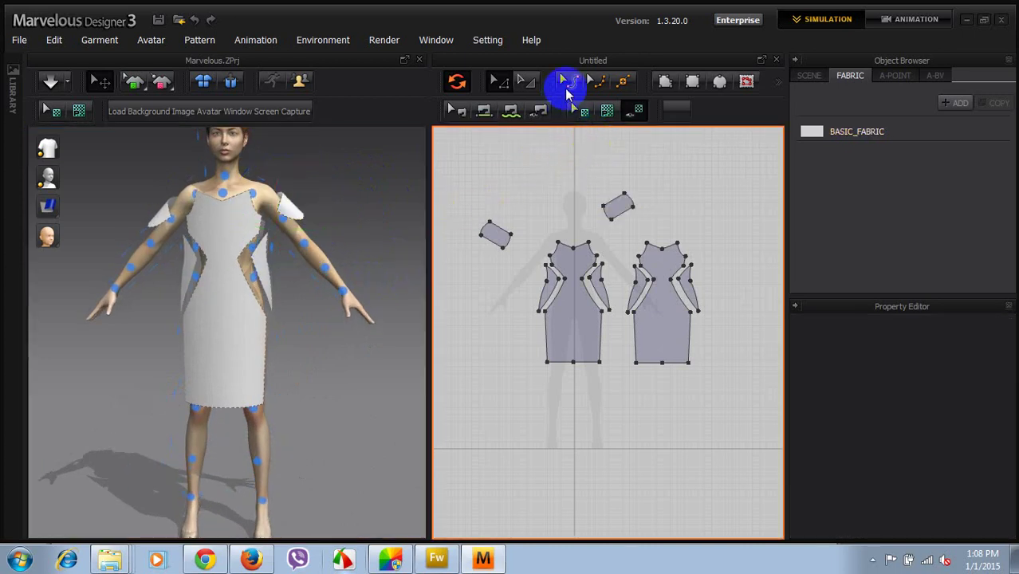
left_click_drag(616, 206, 612, 236)
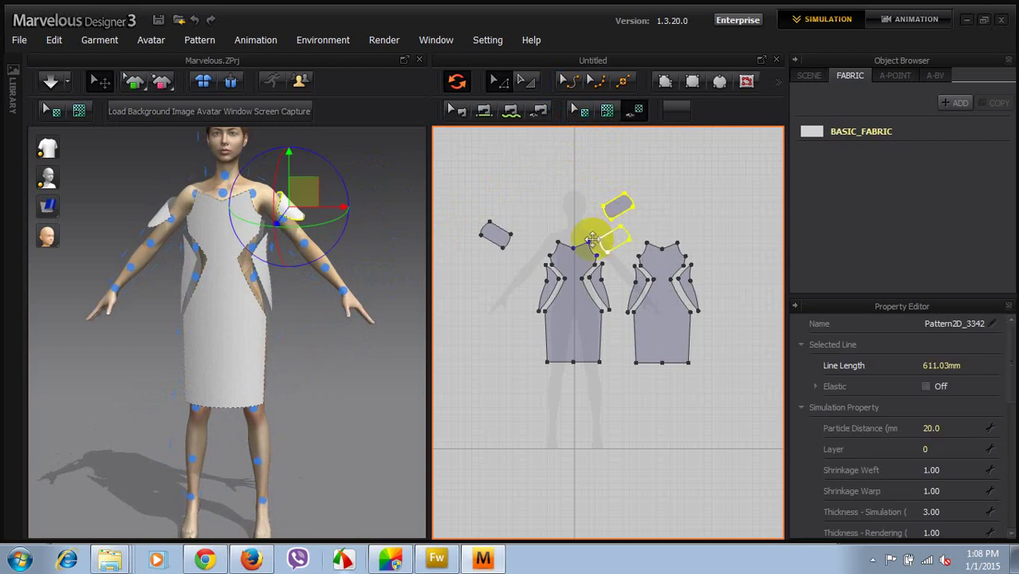
left_click(518, 239)
left_click_drag(524, 241, 557, 239)
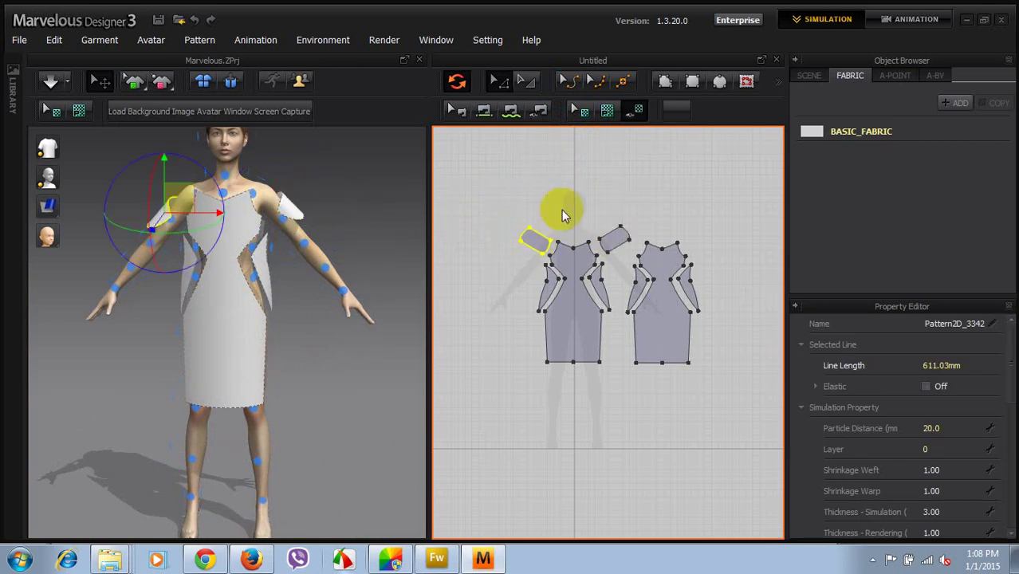
left_click(575, 199)
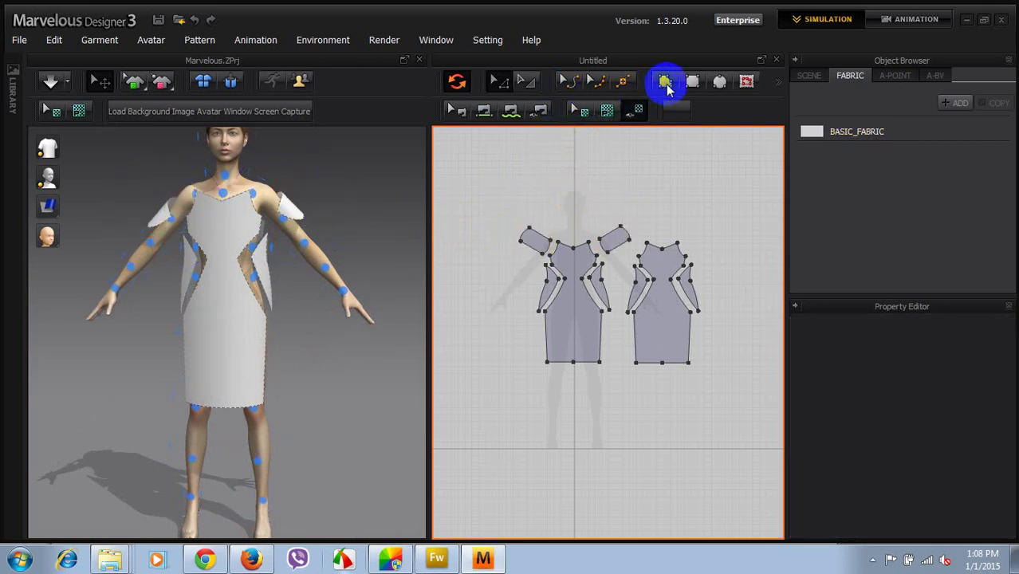
- Sew the upper and lower inner edges of the avatar's right-hand side panel to the front dress with segment sewing
left_click(487, 112)
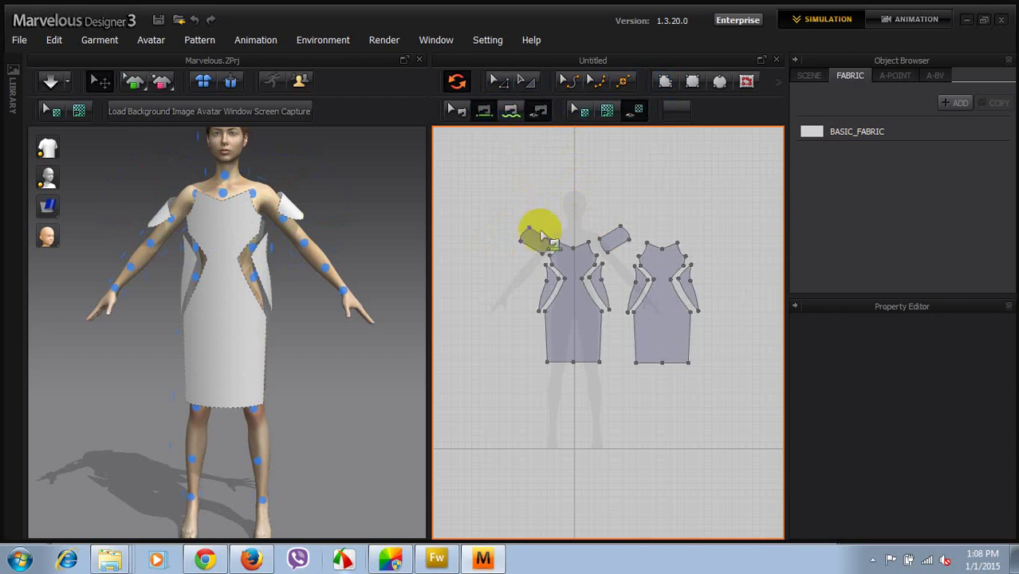
left_click(578, 246)
scroll(589, 265, "up", 4)
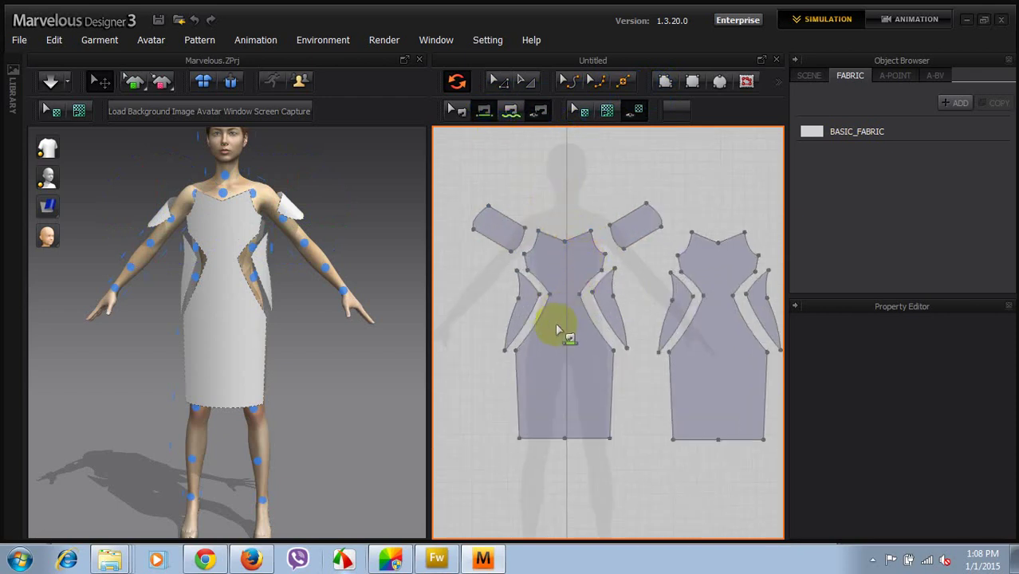
scroll(552, 320, "up", 1)
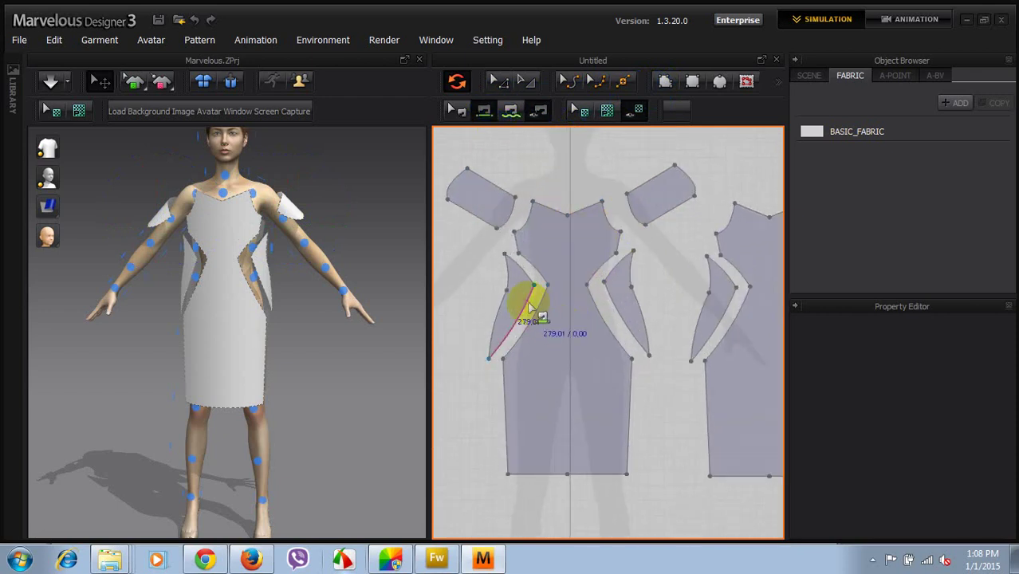
left_click(540, 311)
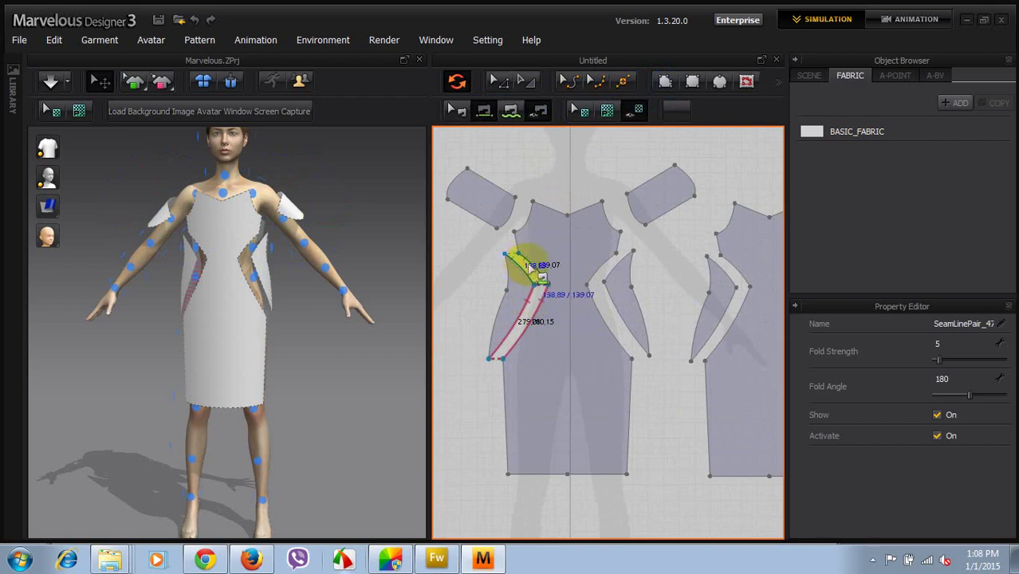
left_click(528, 264)
scroll(540, 306, "down", 4)
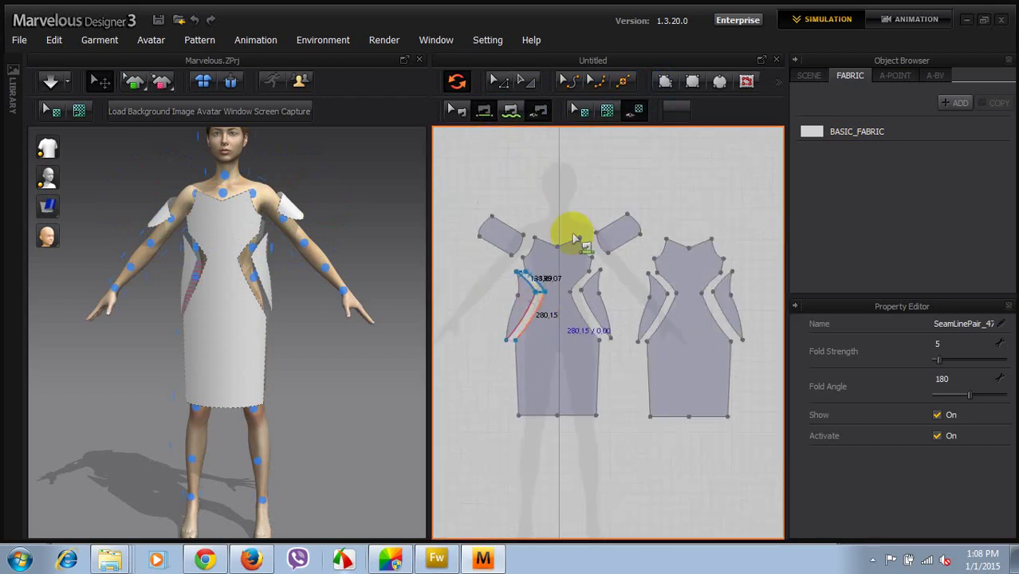
left_click(492, 88)
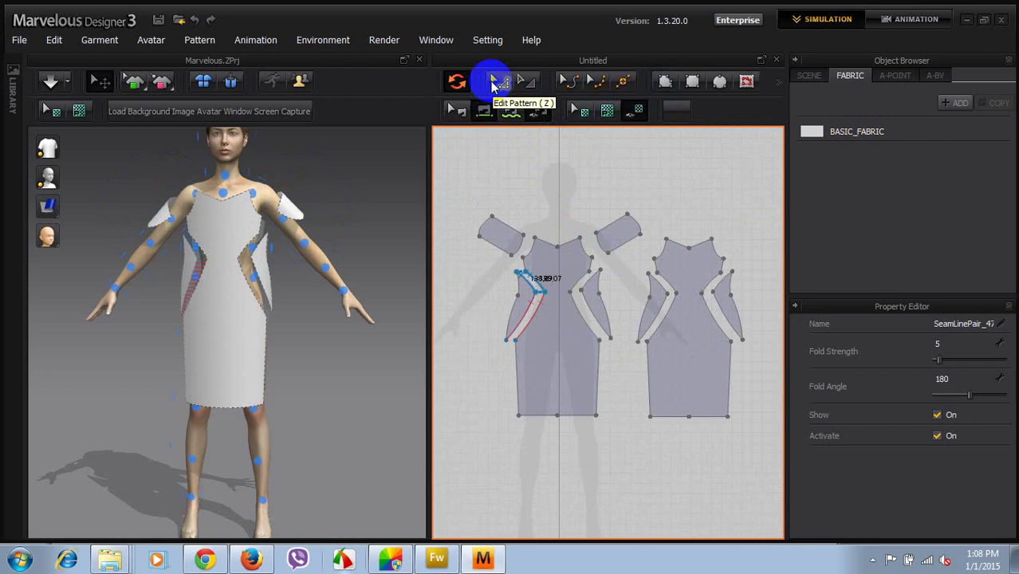
- Sew the upper and lower inner edges of the avatar's left-hand side panel to the front dress's waist curve
scroll(572, 283, "up", 1)
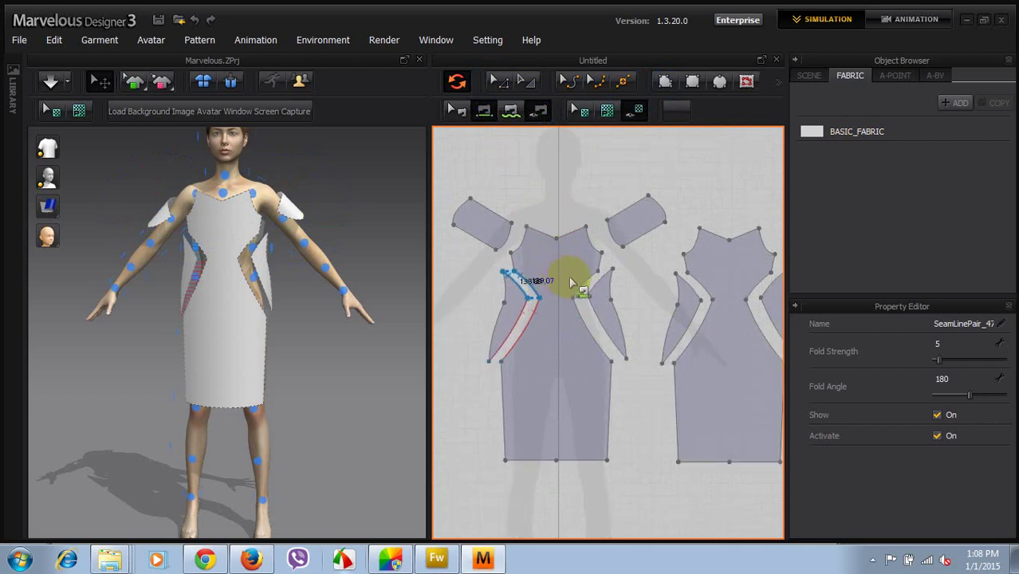
left_click(596, 289)
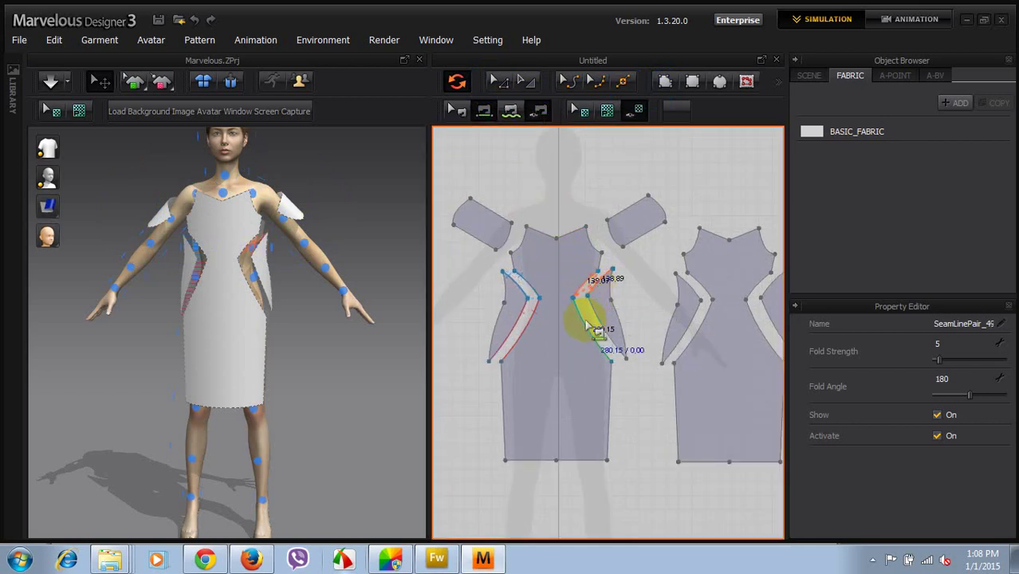
left_click(594, 323)
- Sew the upper and lower inner edges of both back side panels to the back dress's waist curves
scroll(539, 332, "down", 1)
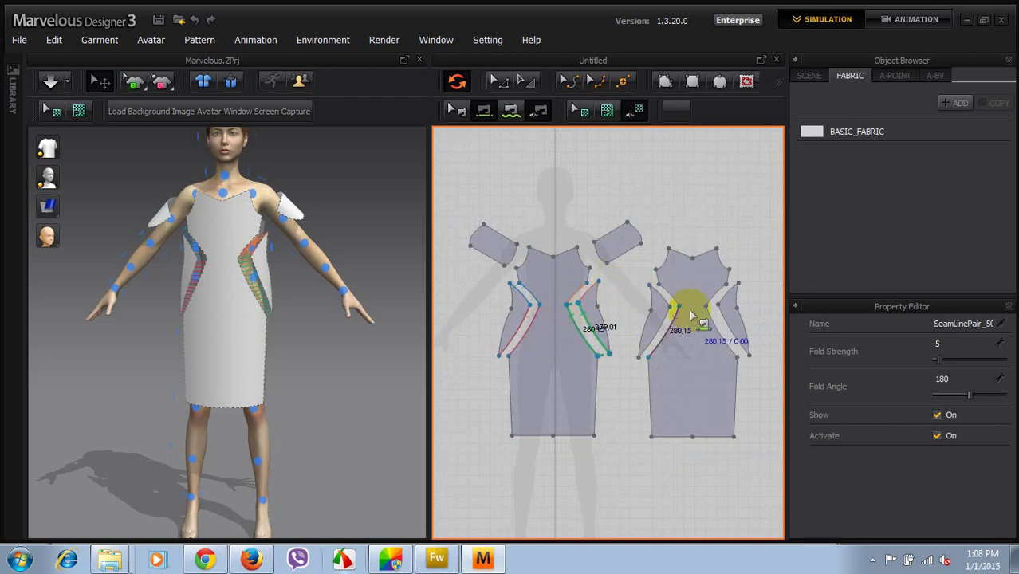
scroll(691, 318, "up", 1)
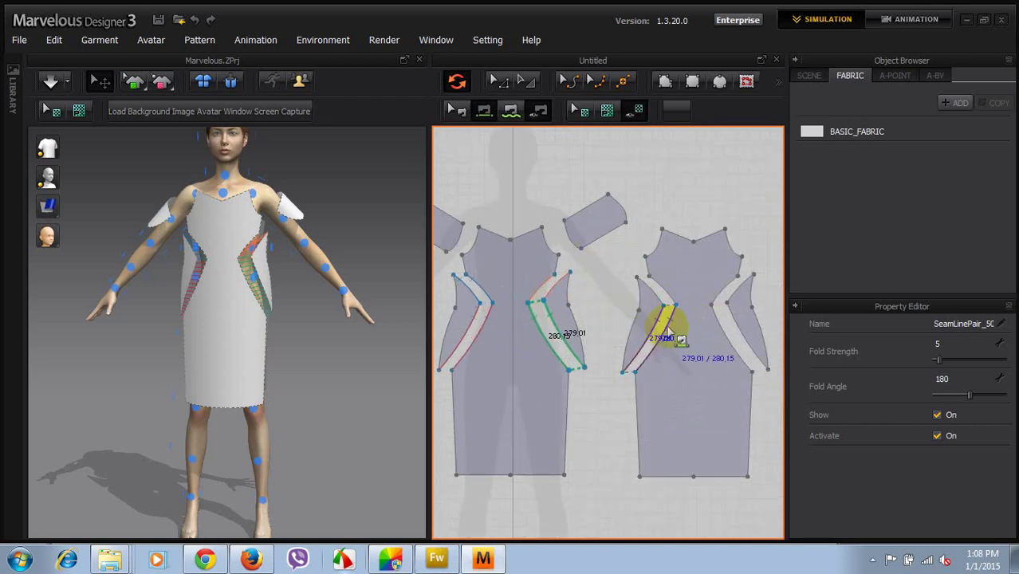
left_click(670, 329)
left_click(724, 323)
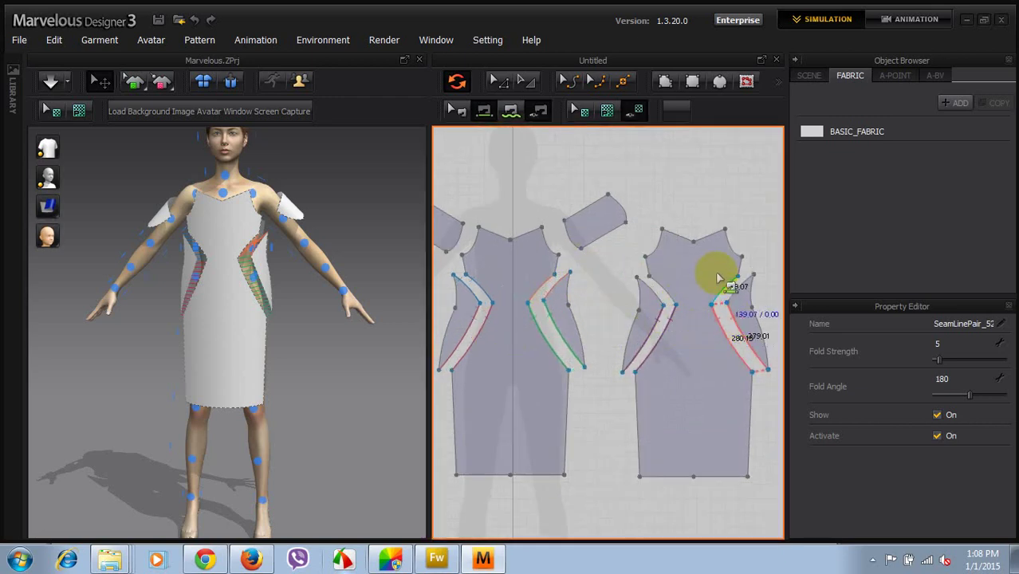
left_click(732, 295)
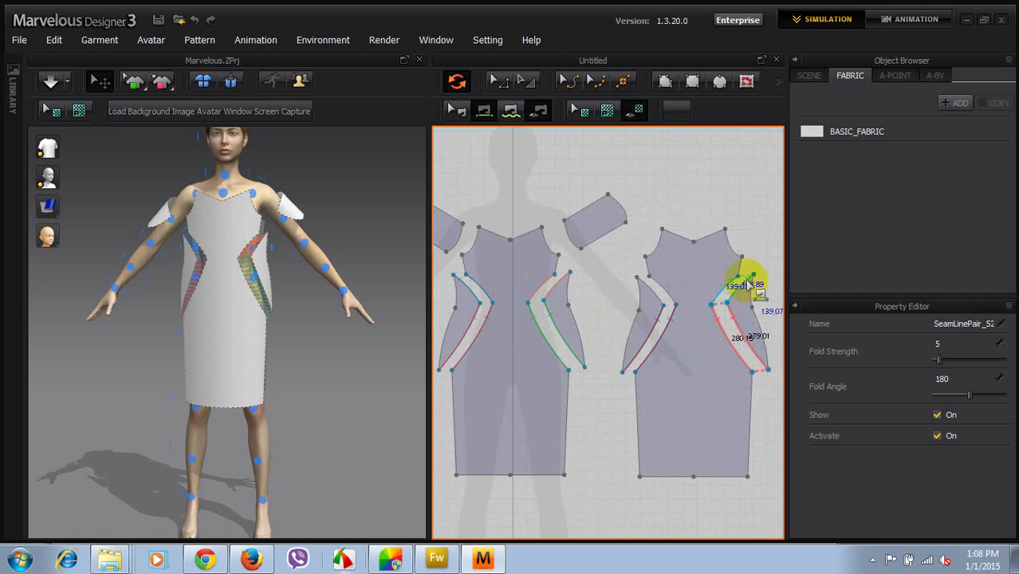
left_click(750, 281)
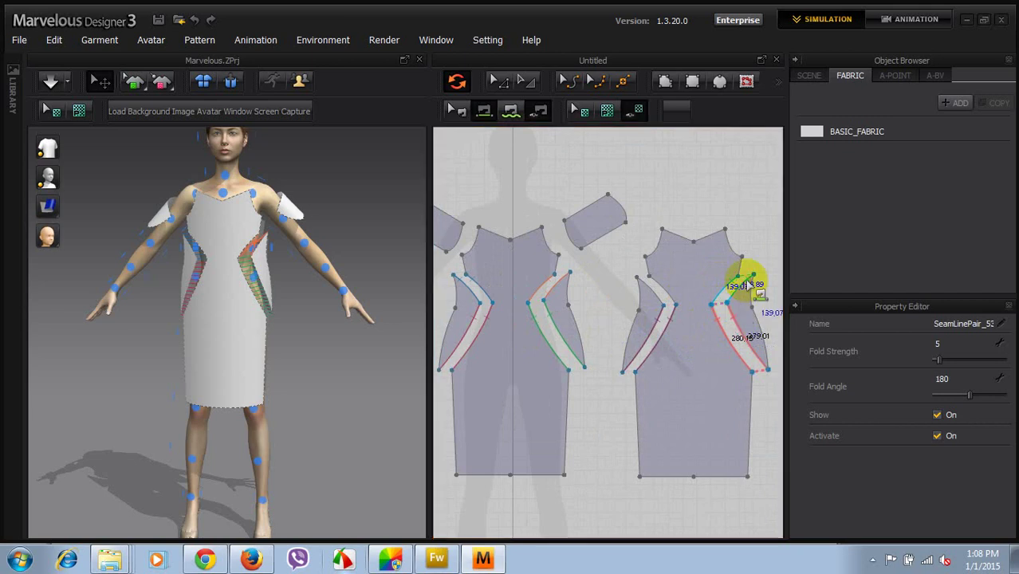
left_click(651, 287)
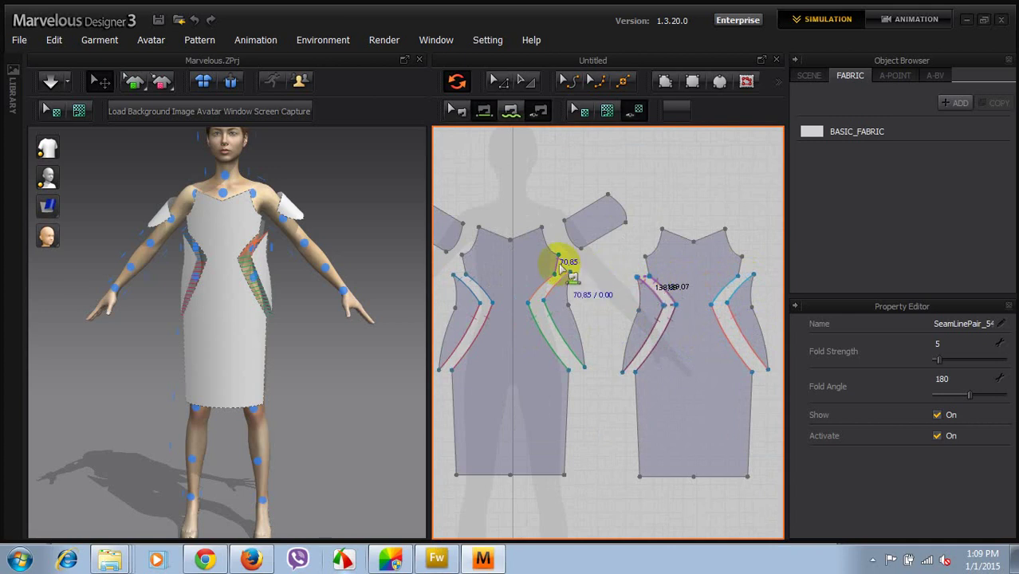
- Sew the short underarm edge of the front dress to the matching edge of the back dress on the avatar's left side
left_click(563, 269)
left_click(643, 257)
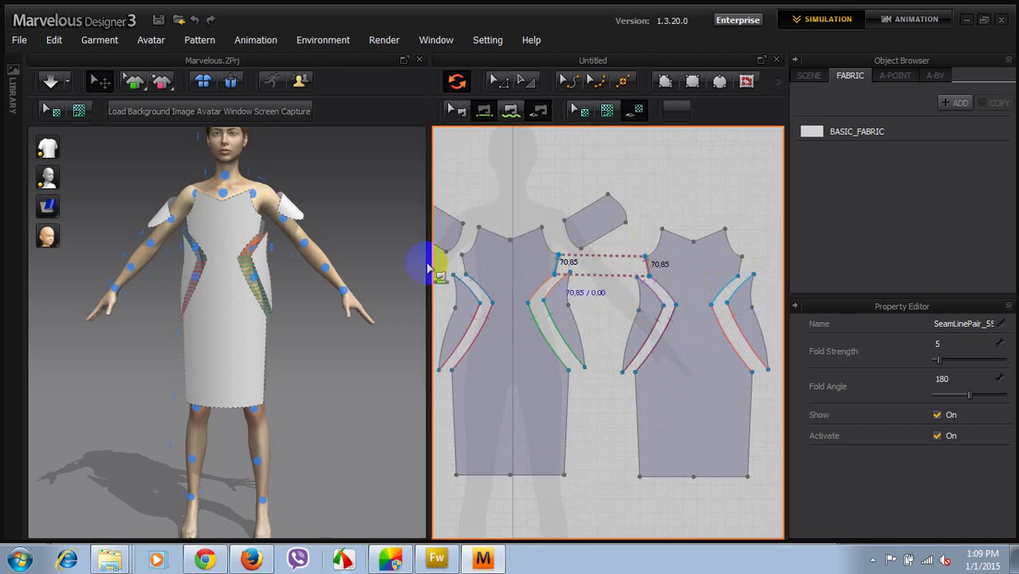
right_click_drag(331, 275, 301, 277)
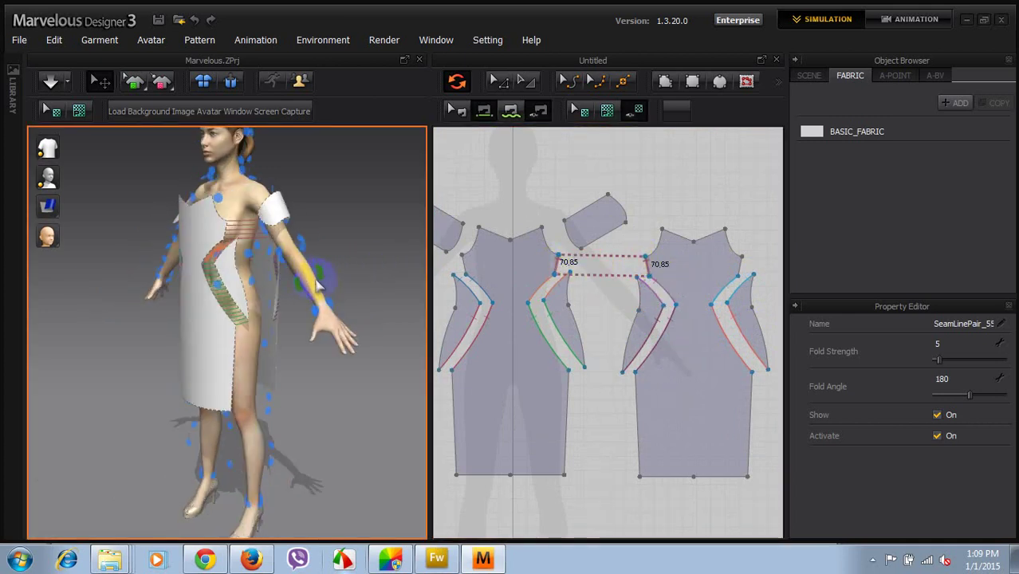
right_click(535, 287)
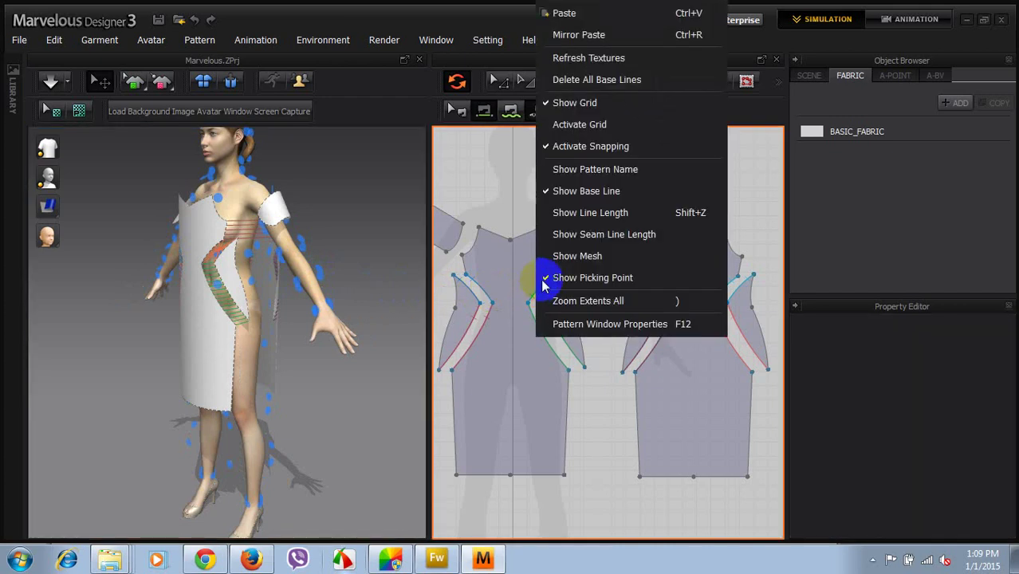
left_click(579, 58)
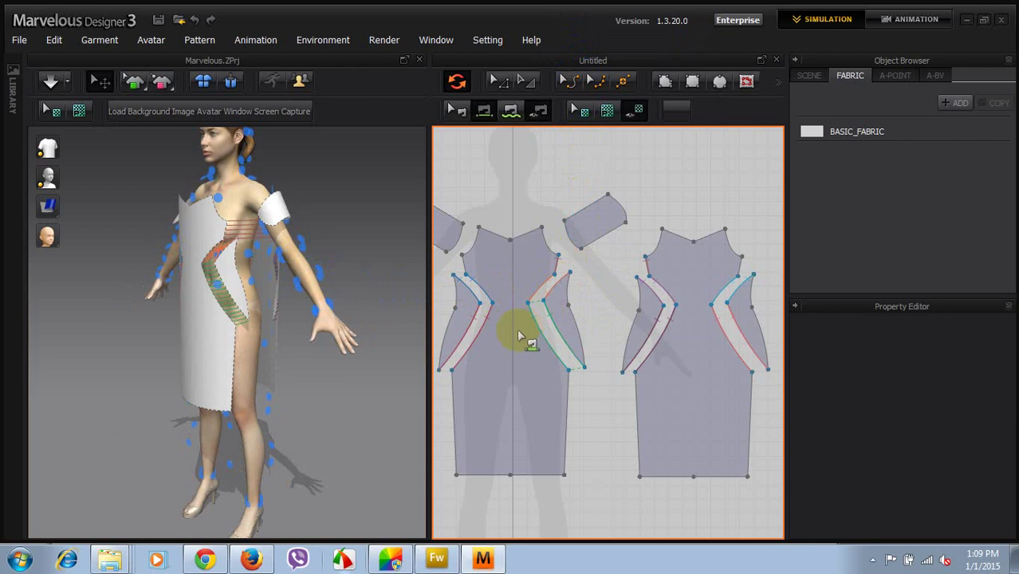
left_click(475, 284)
left_click(543, 289)
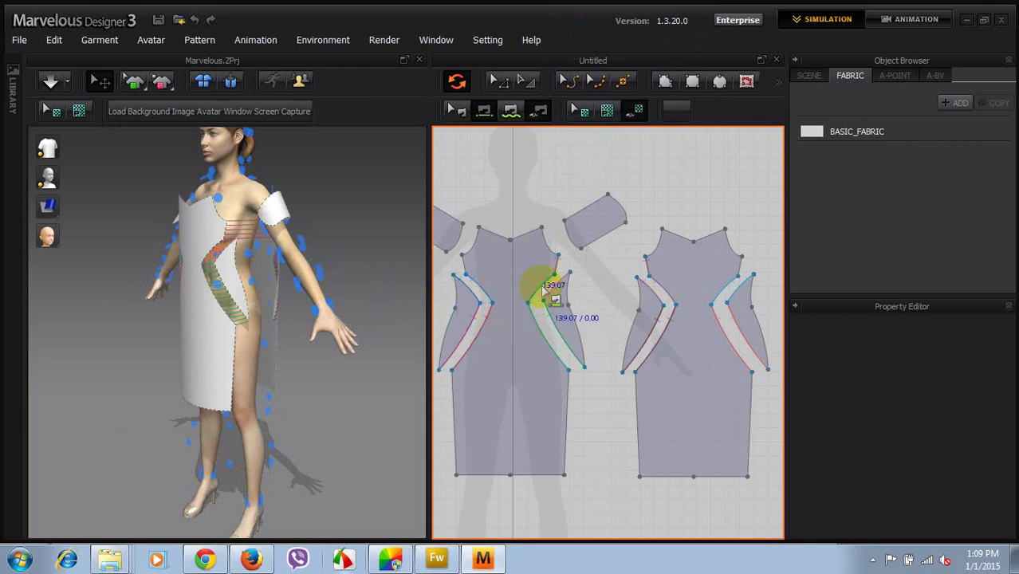
right_click(541, 293)
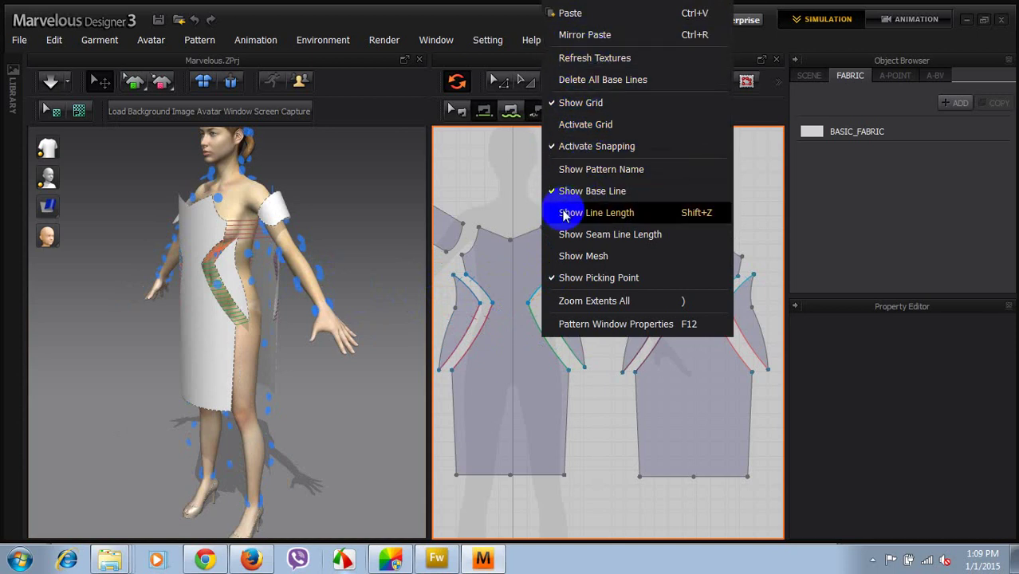
- Reverse the upper seam line between the front dress and its side panel on the avatar's left side
left_click(457, 110)
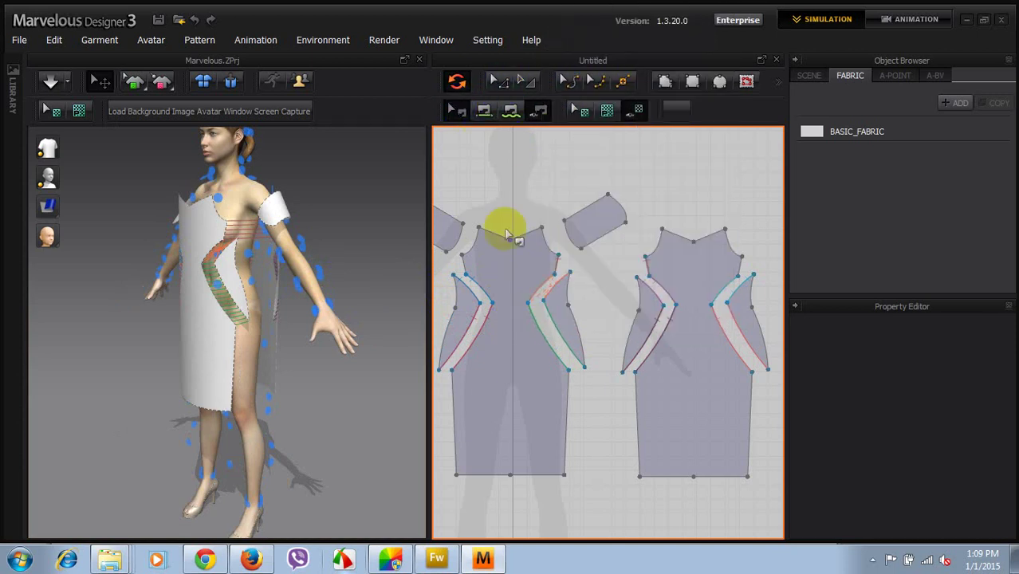
right_click(544, 295)
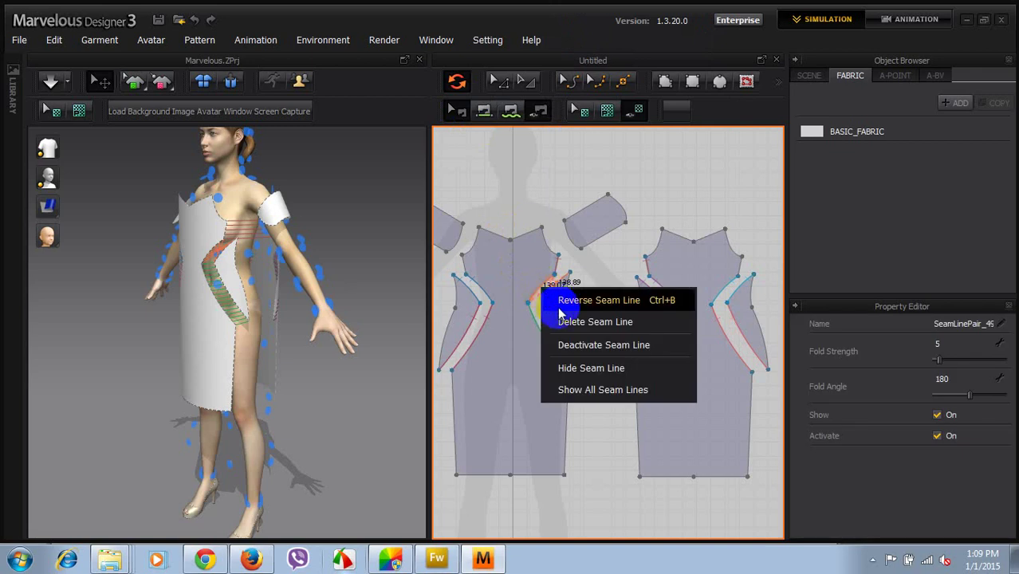
left_click(560, 309)
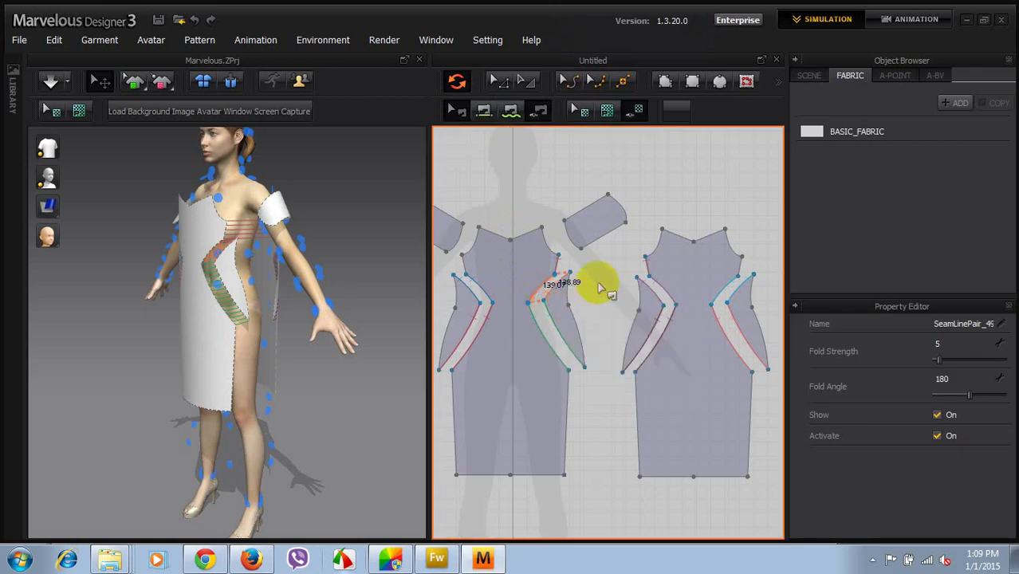
right_click_drag(392, 285, 341, 260)
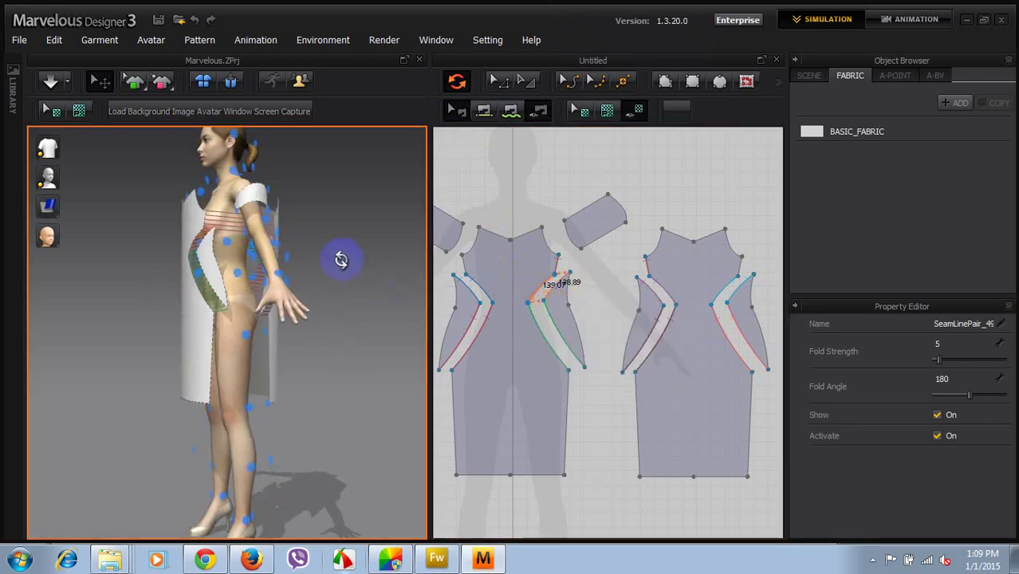
left_click(515, 108)
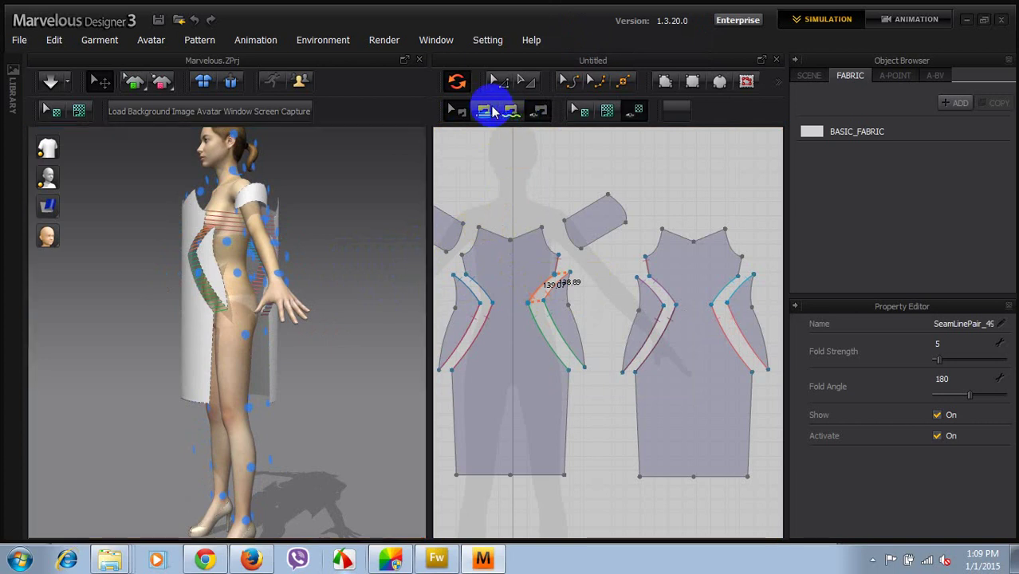
- Sew the outer edges of the front and back side panels together on the avatar's left side, along with the skirt side edges
left_click_drag(547, 284, 568, 283)
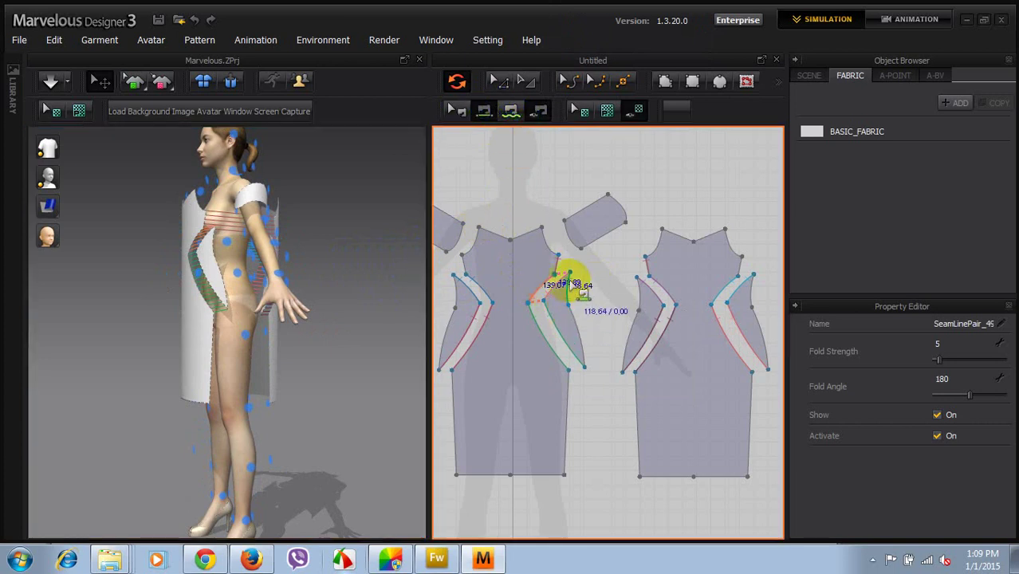
left_click(630, 294)
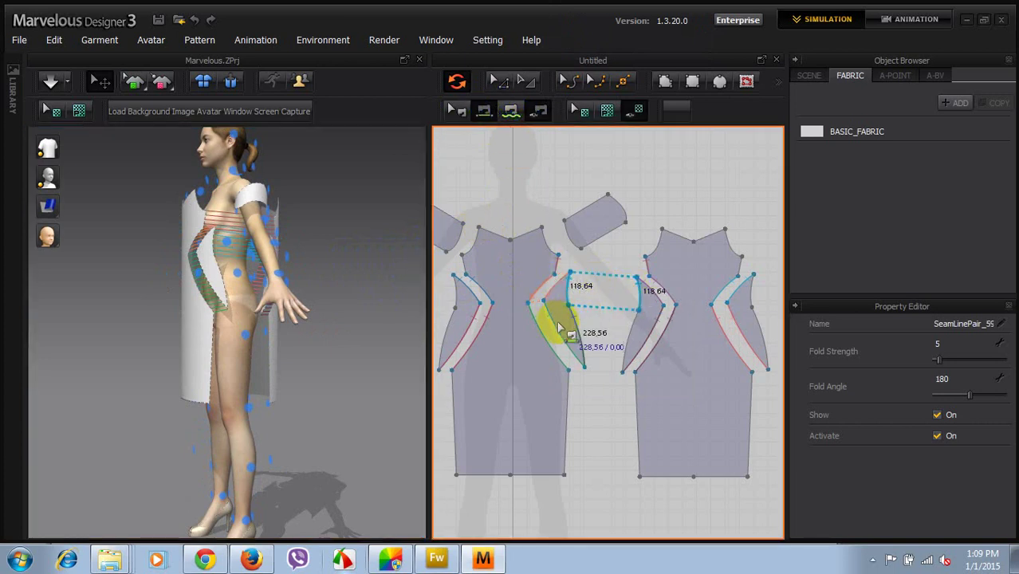
left_click(577, 323)
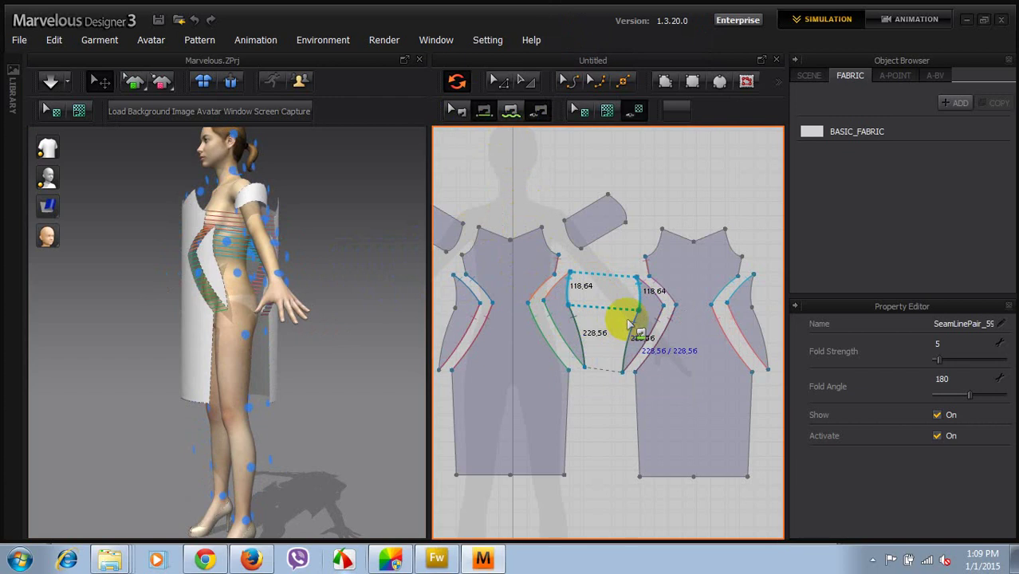
left_click(638, 339)
left_click(564, 407)
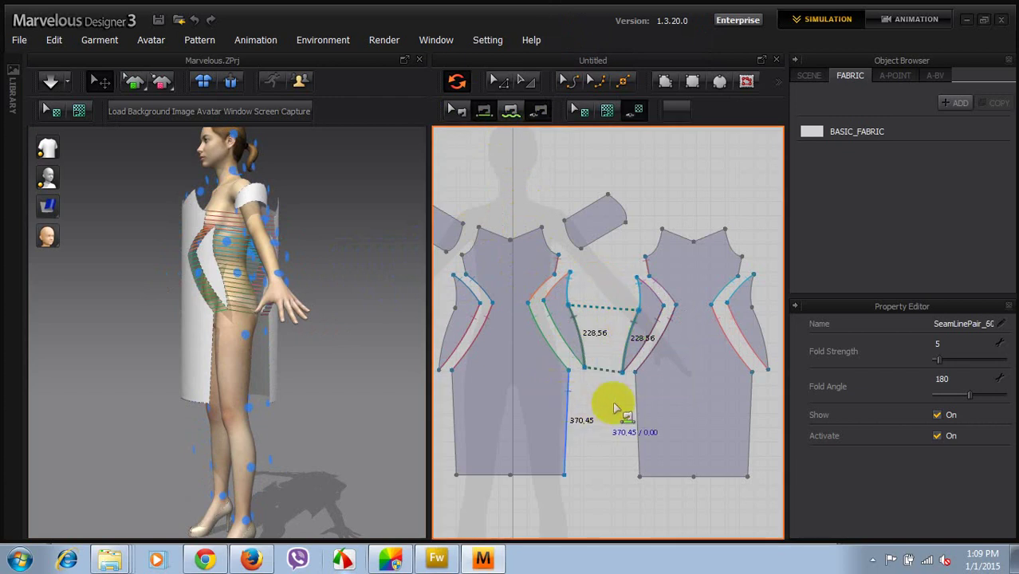
left_click(635, 402)
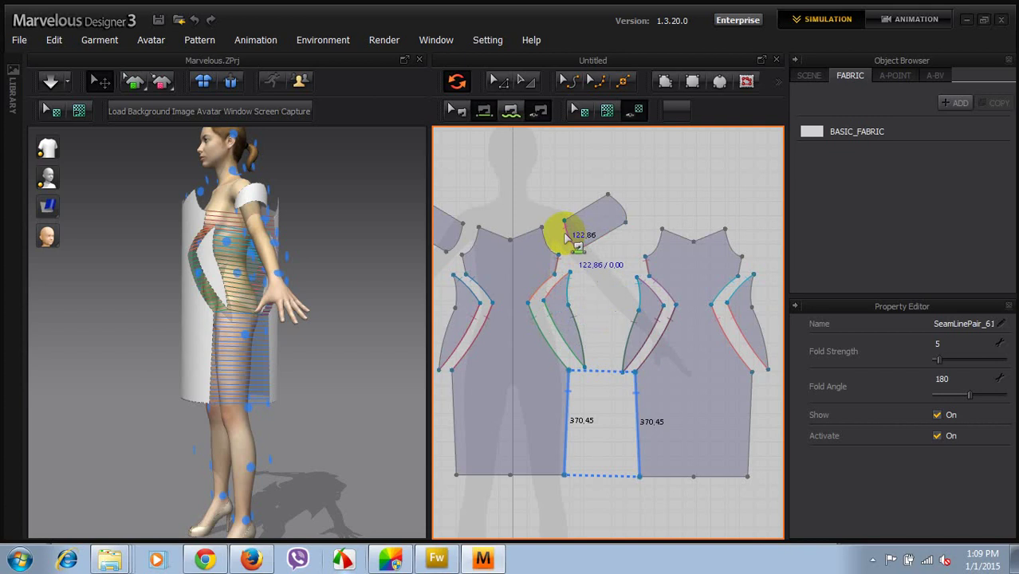
- Sew the inner curved edge of the avatar's left sleeve to the adjacent armhole of the front dress
left_click(564, 236)
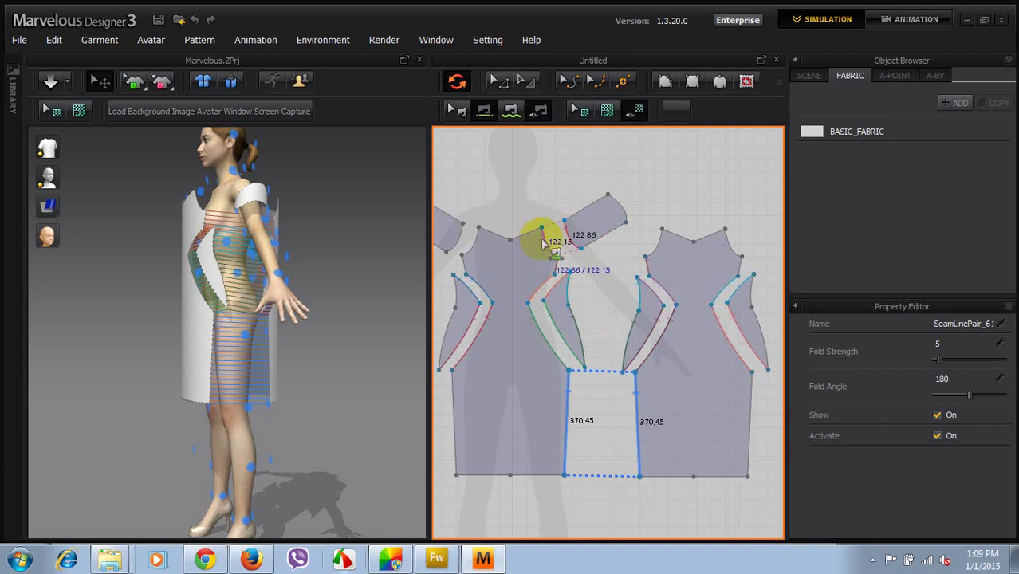
left_click(543, 243)
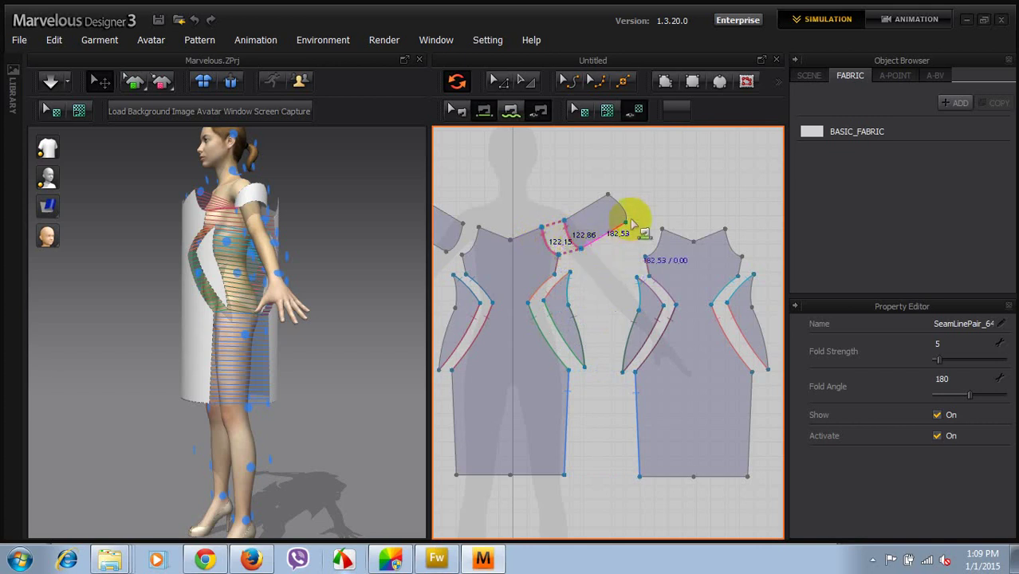
left_click(630, 204)
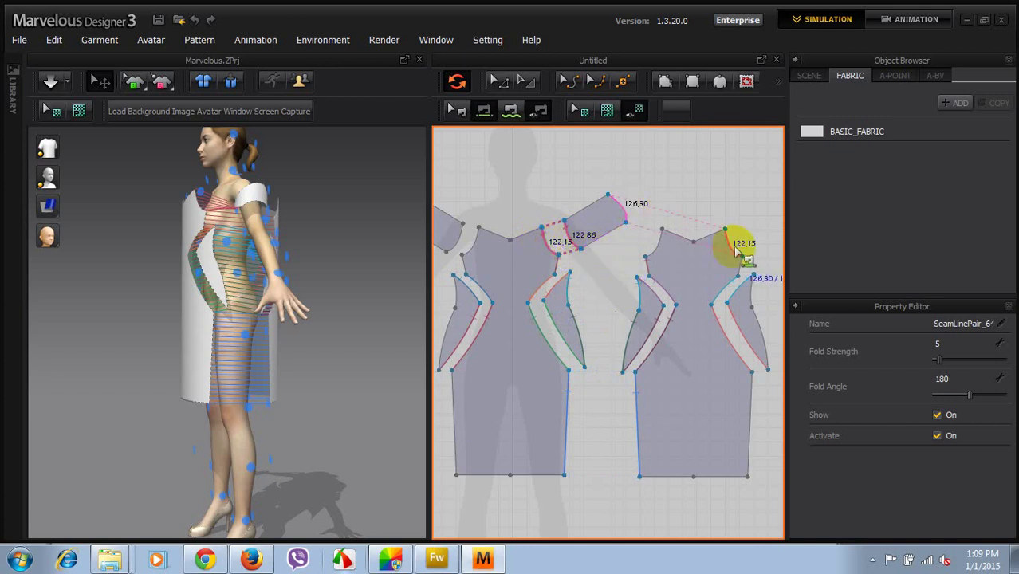
left_click(734, 248)
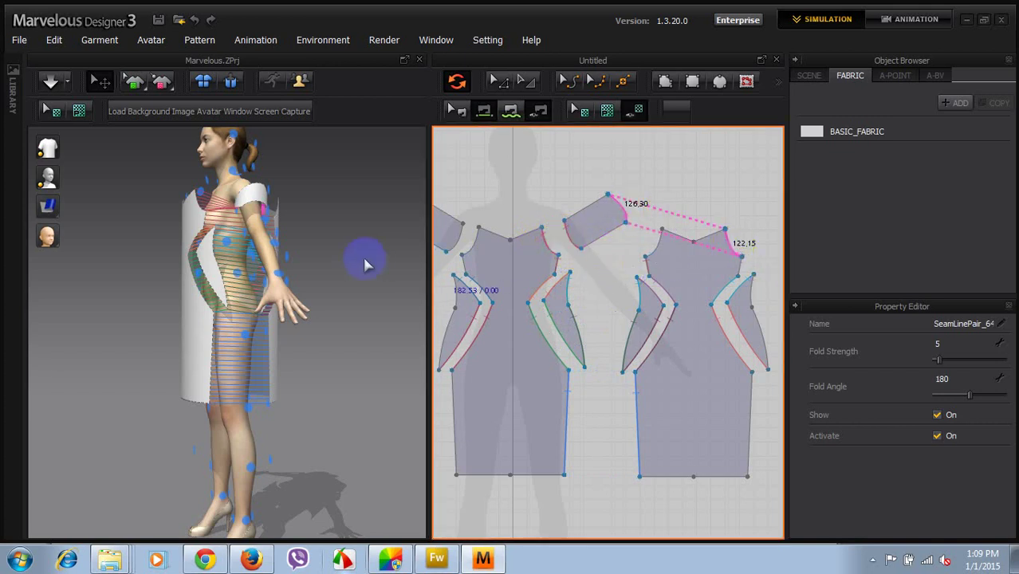
right_click_drag(363, 255, 239, 274)
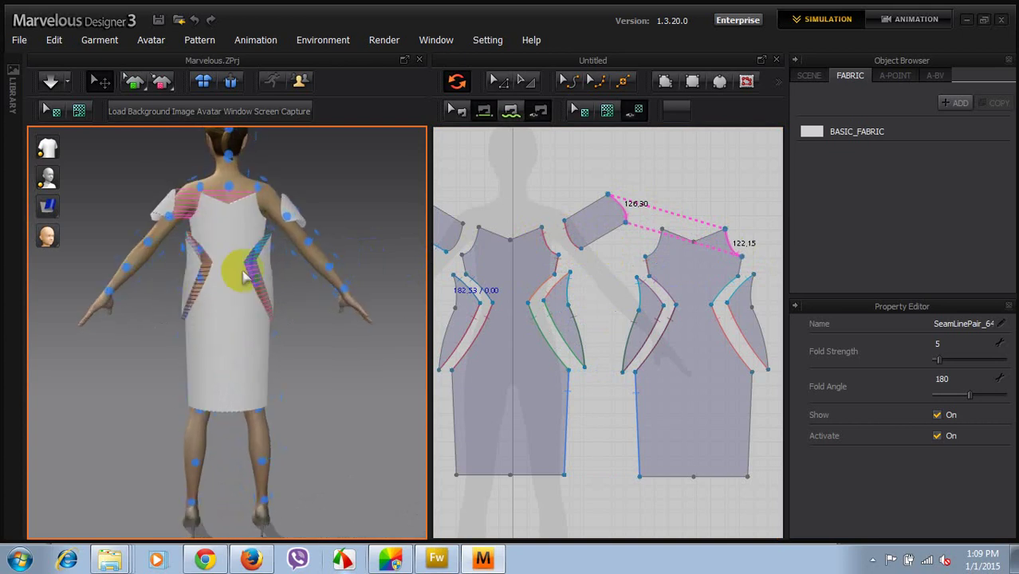
left_click(449, 107)
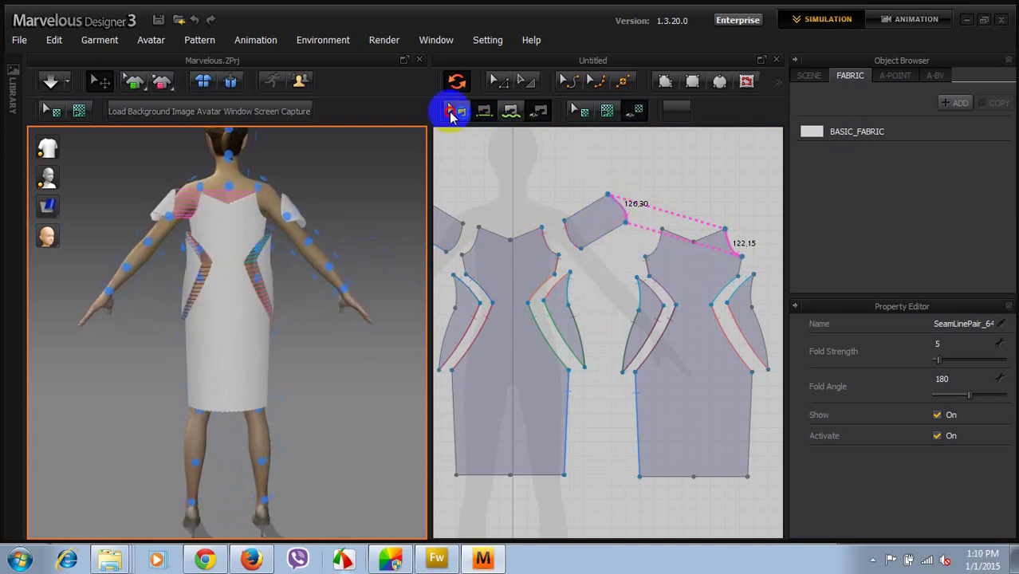
right_click(623, 209)
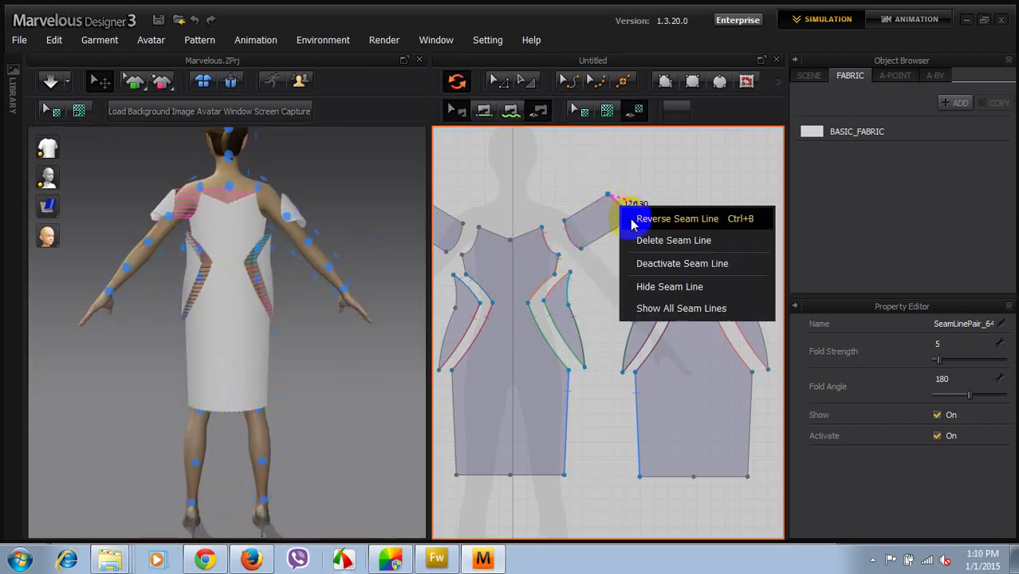
left_click(647, 240)
- Sew the outer curved edge of the avatar's left sleeve to the back dress's armhole nearest that sleeve
left_click(486, 111)
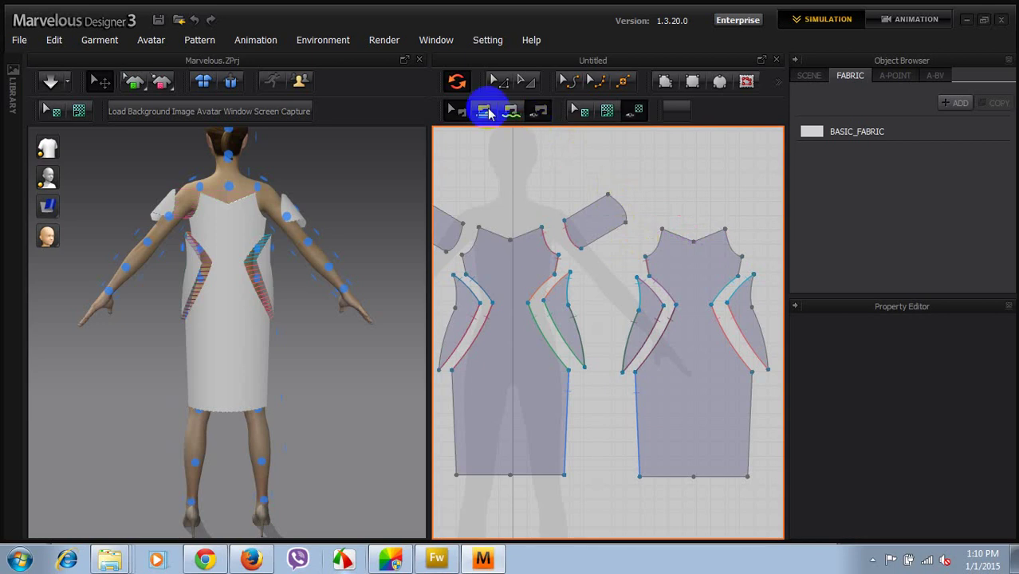
left_click(614, 202)
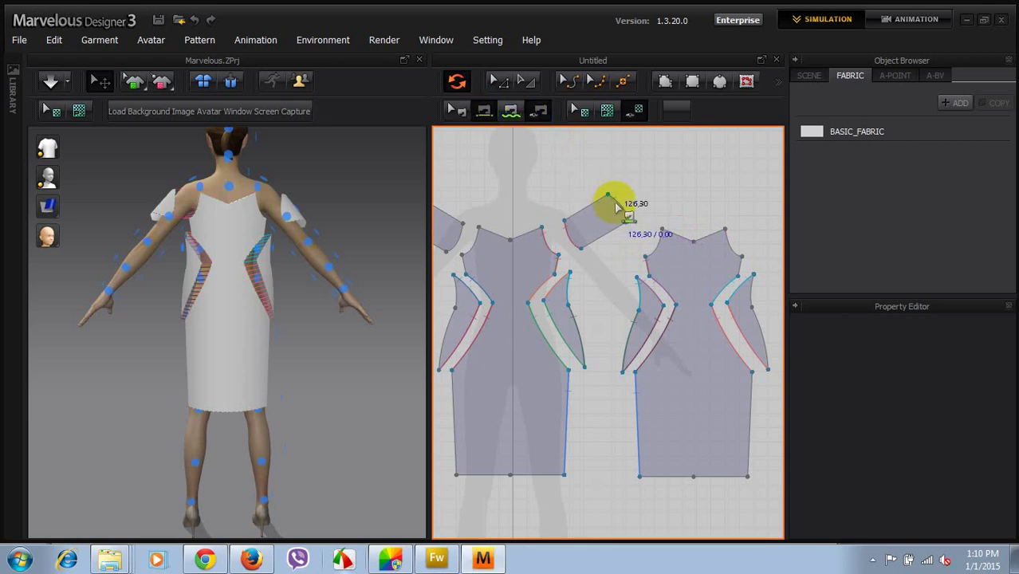
left_click(648, 242)
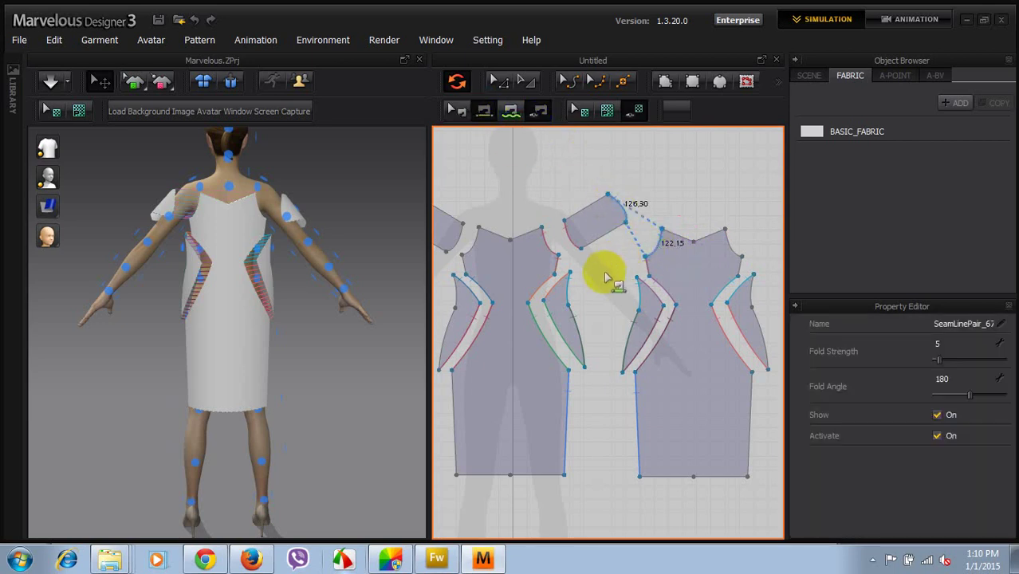
- Sew the front and back skirt side edges and the side panels' outer edges together on the avatar's right side
left_click(466, 404)
left_click(753, 407)
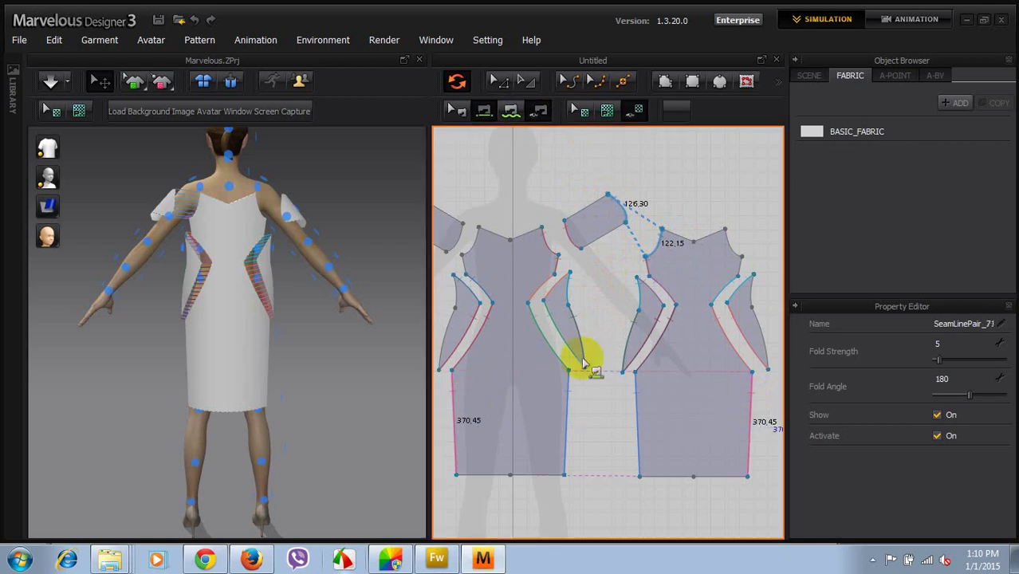
left_click(457, 323)
left_click(765, 319)
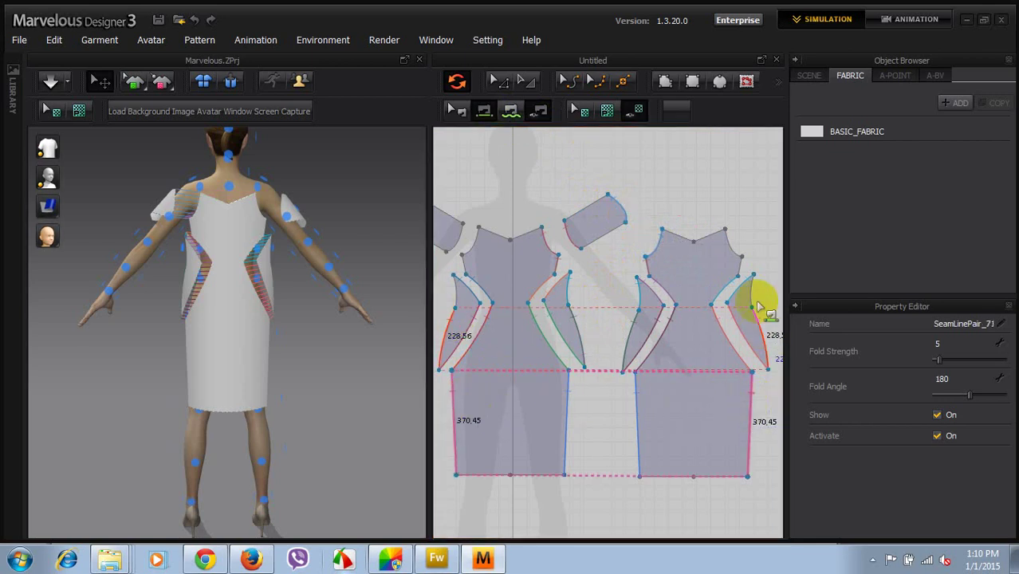
left_click(753, 280)
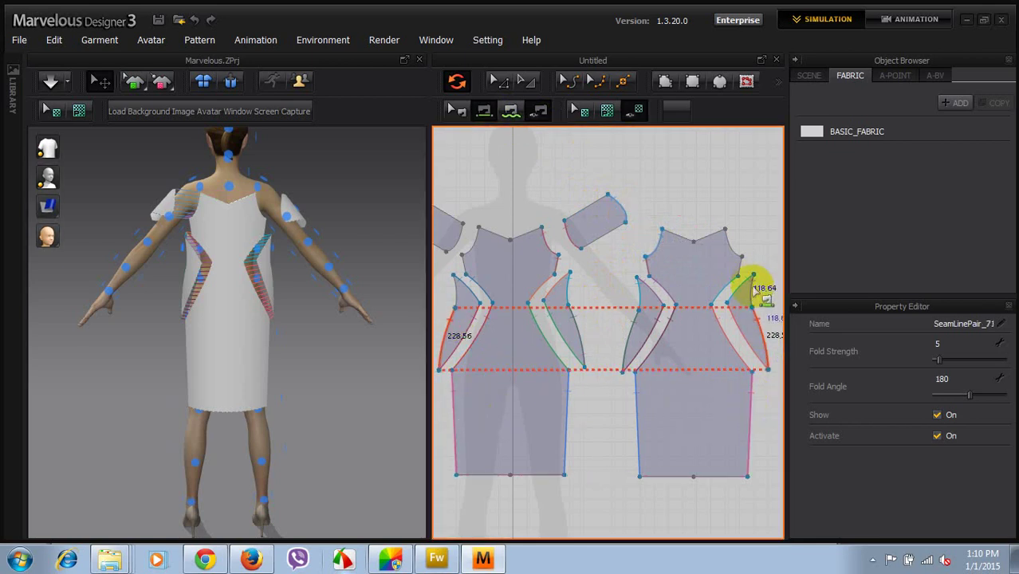
left_click(450, 292)
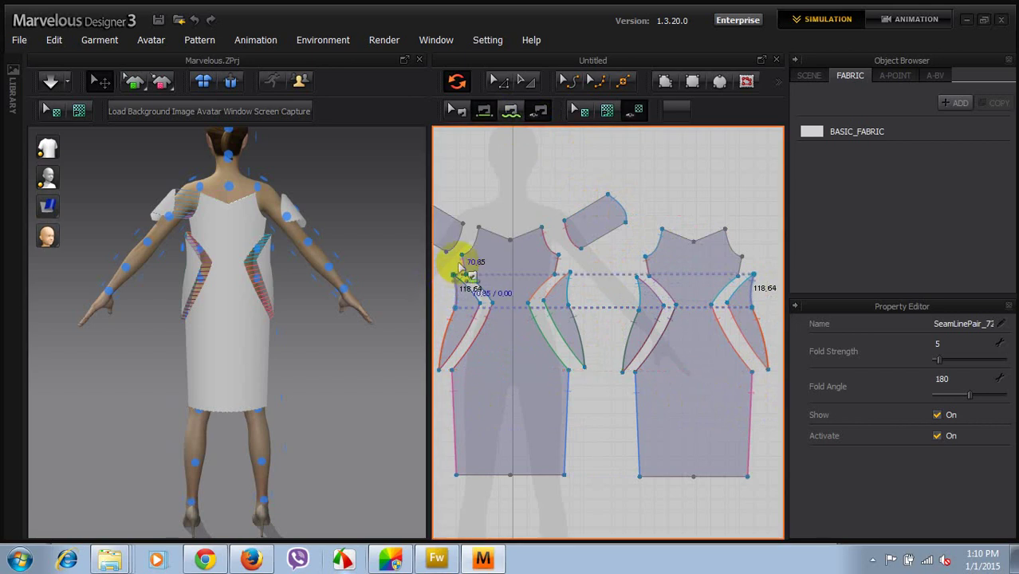
- Sew the short underarm edge of the front dress to the matching back dress edge on the avatar's right side
left_click(461, 267)
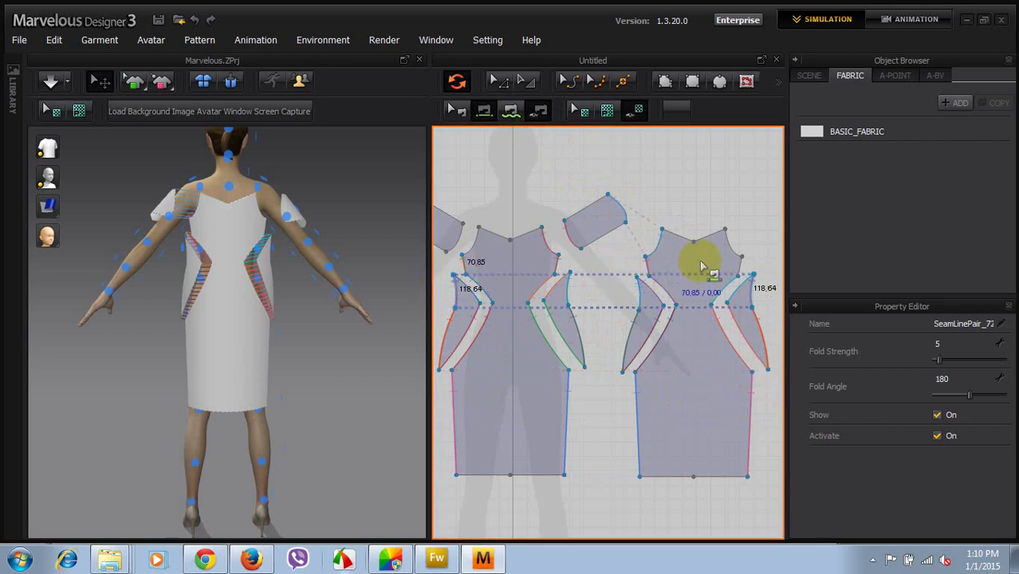
left_click(750, 267)
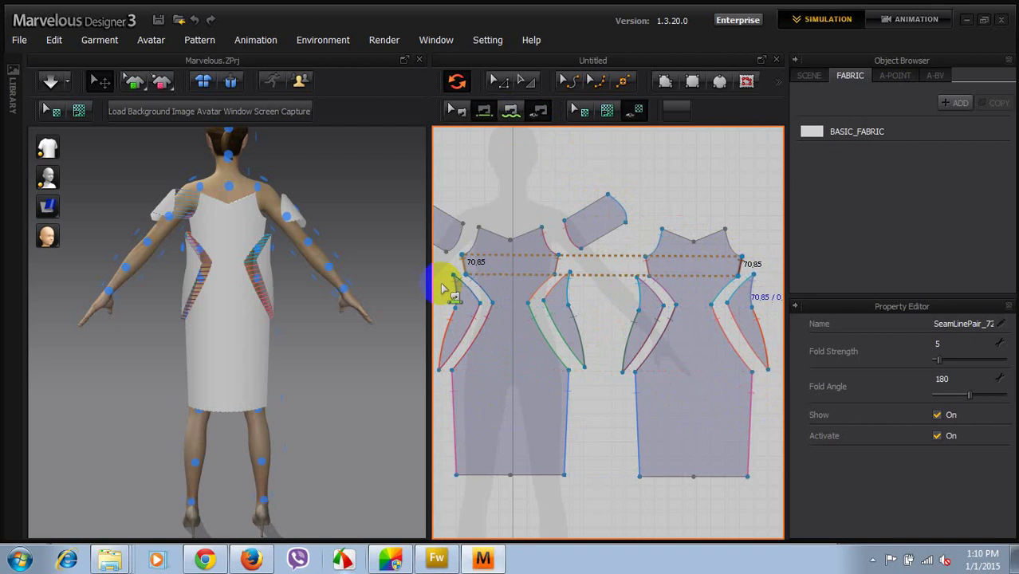
- Sew the avatar's right sleeve to the dress, joining its inner curve to the front armhole and its outer curve to the back armhole
right_click_drag(261, 295, 291, 296)
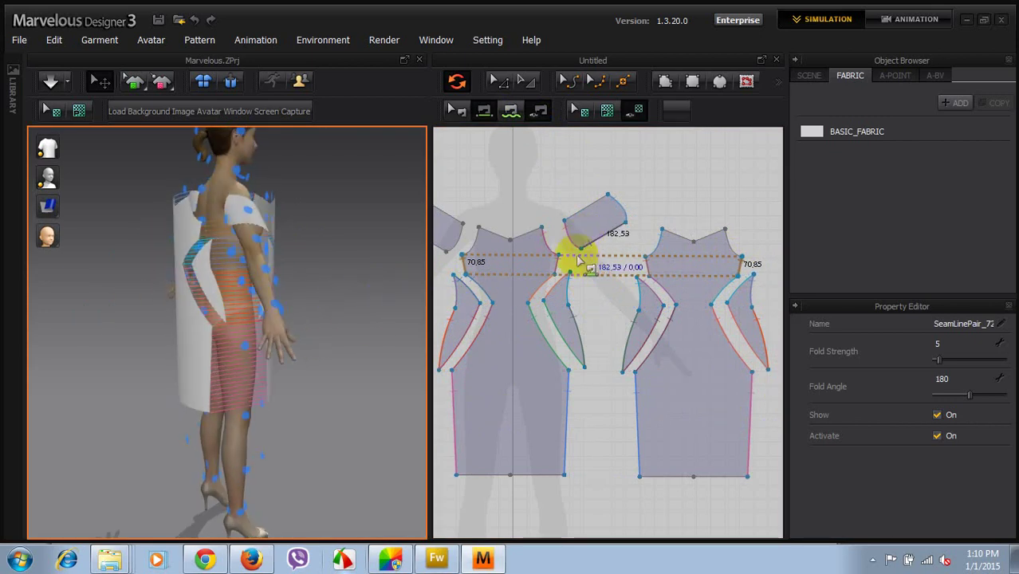
scroll(578, 293, "down", 4)
scroll(559, 307, "up", 3)
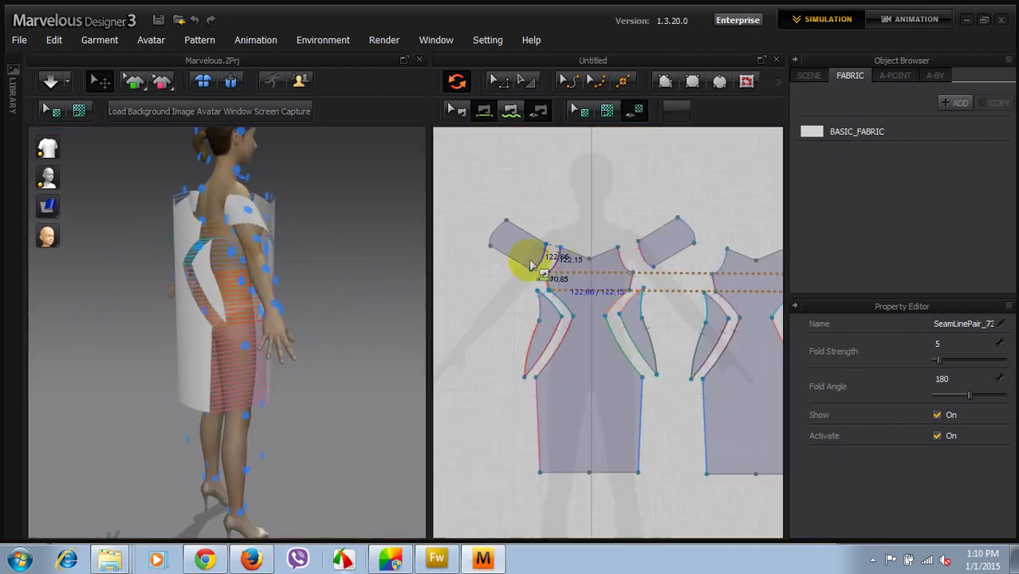
left_click(544, 270)
right_click_drag(246, 268, 403, 275)
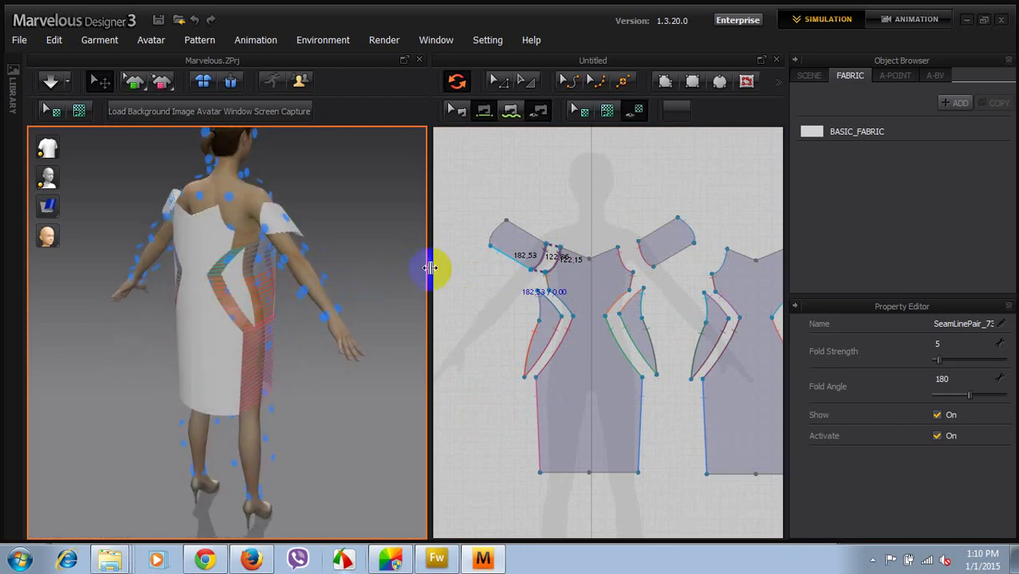
left_click(500, 228)
scroll(469, 283, "down", 2)
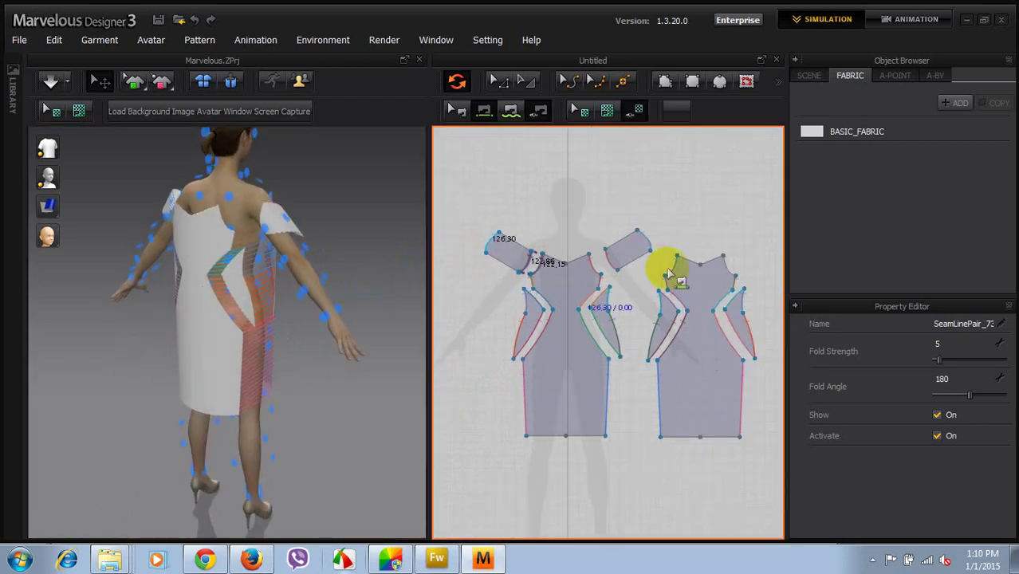
left_click(730, 268)
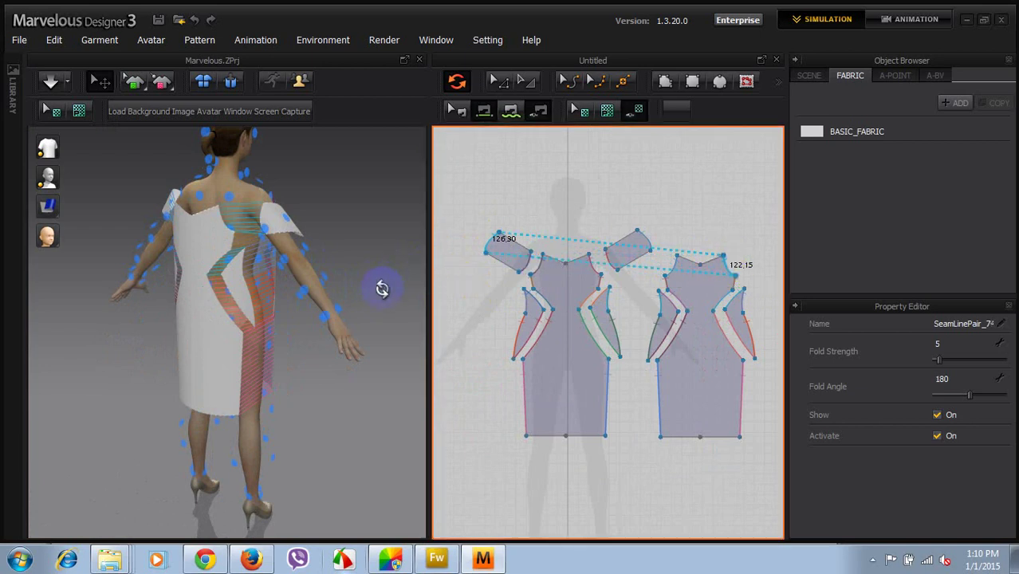
- Simulate the garment from the front view so the sewn dress drapes onto the avatar
right_click_drag(382, 287, 270, 299)
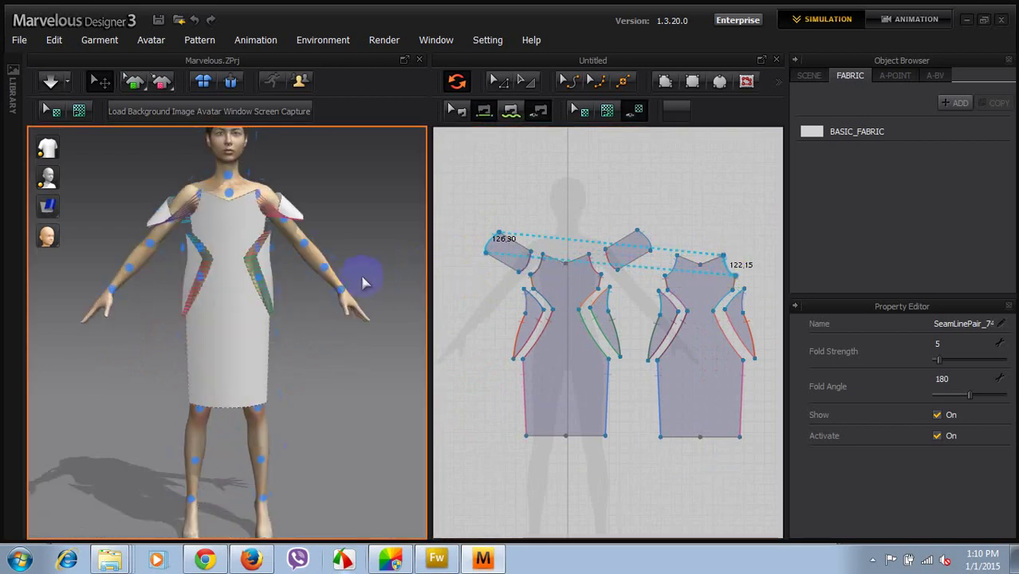
left_click(51, 82)
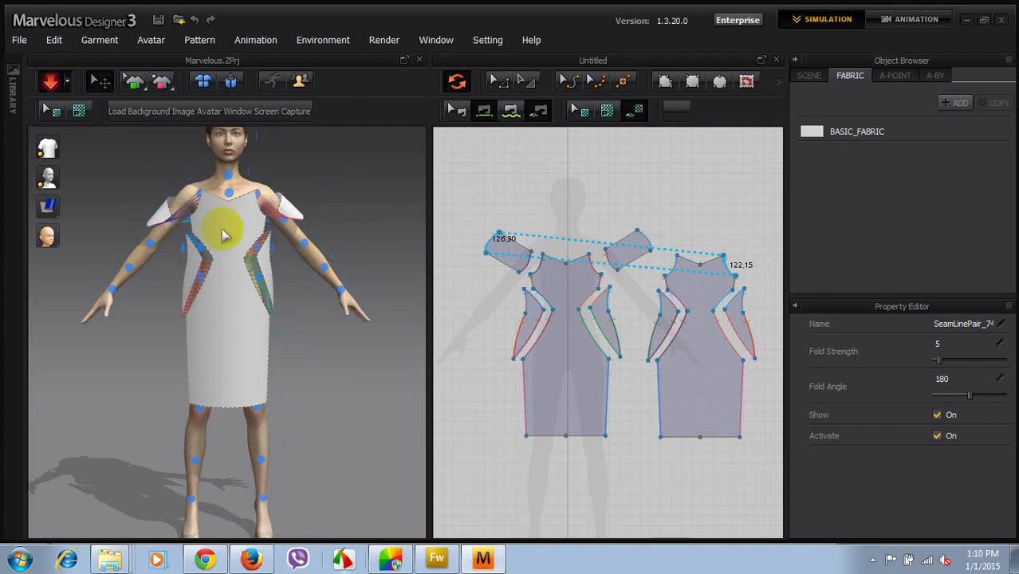
left_click(314, 300)
left_click(371, 245)
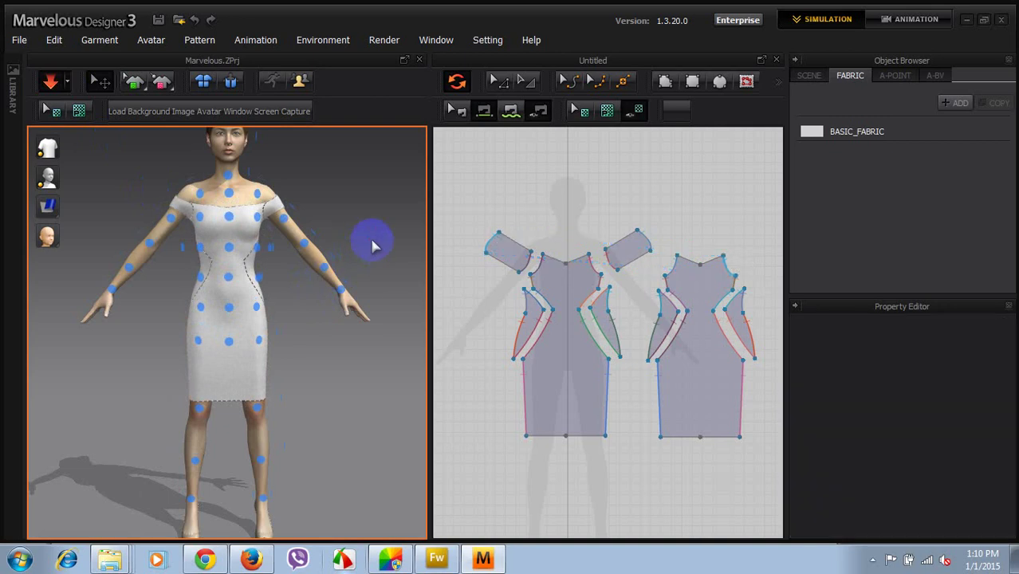
left_click(275, 193)
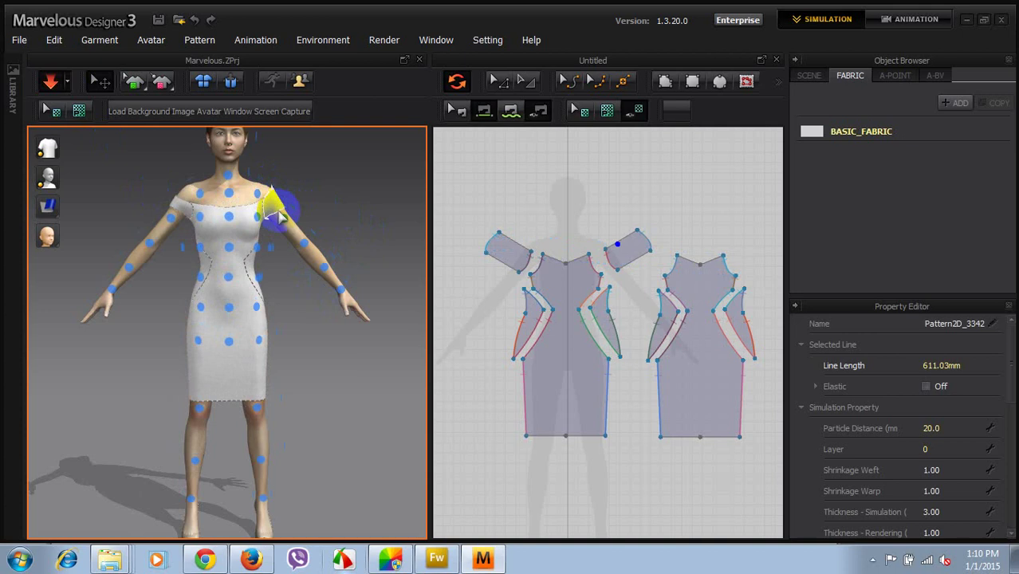
left_click(188, 188)
left_click(188, 187)
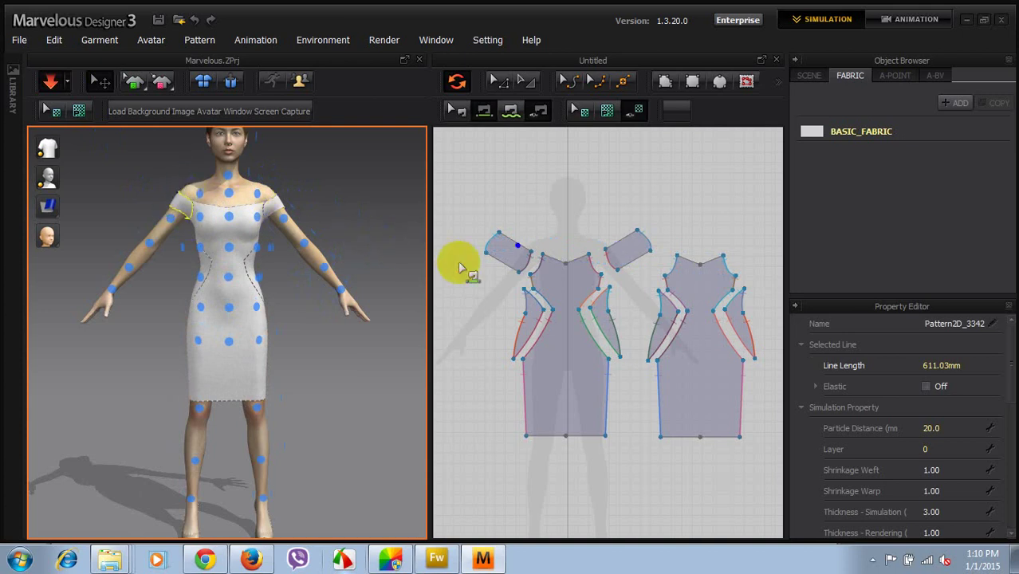
- Move the lower straight edge of the avatar's right sleeve pattern slightly downward to widen the sleeve
left_click(491, 84)
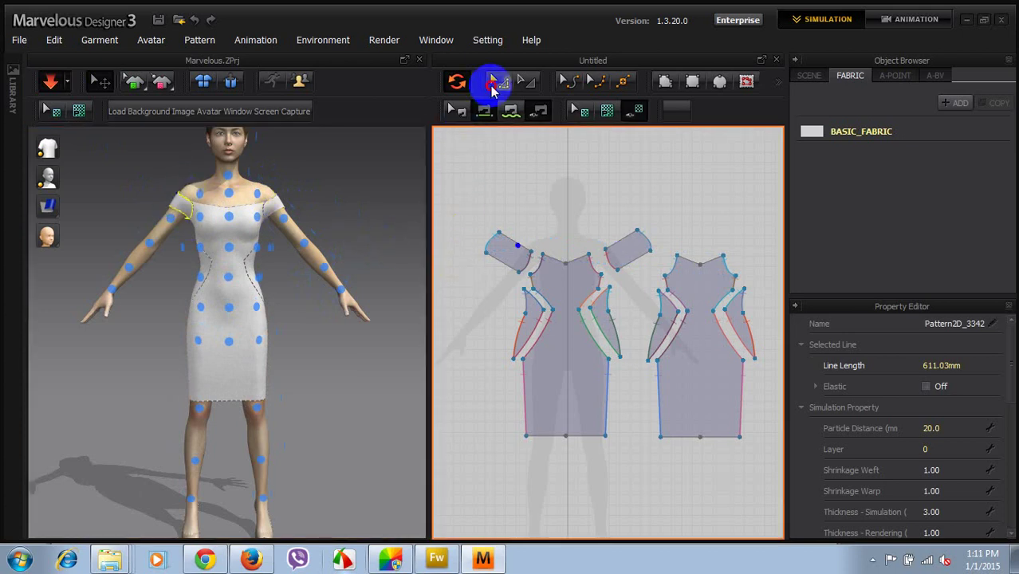
left_click(439, 223)
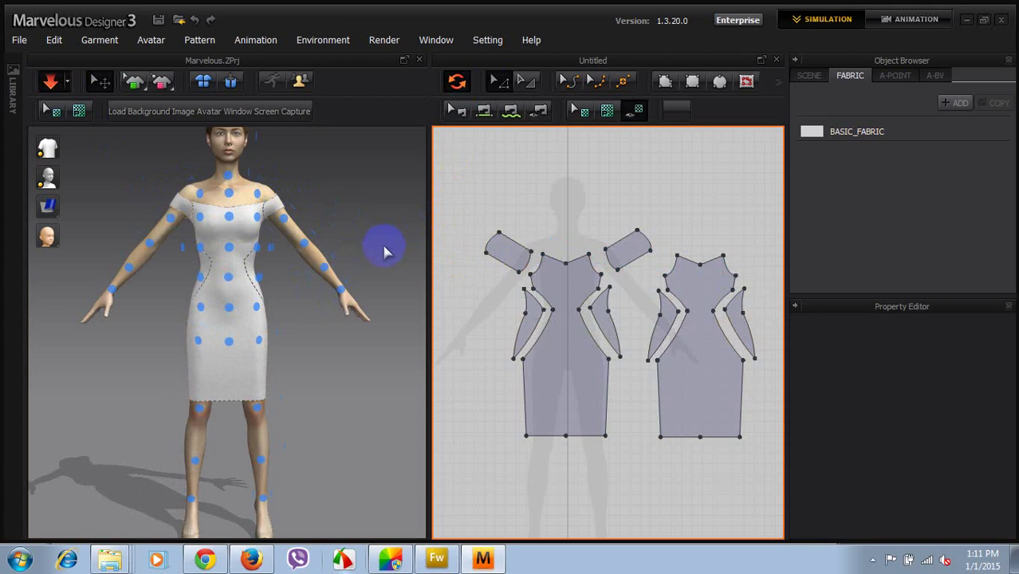
left_click(500, 268)
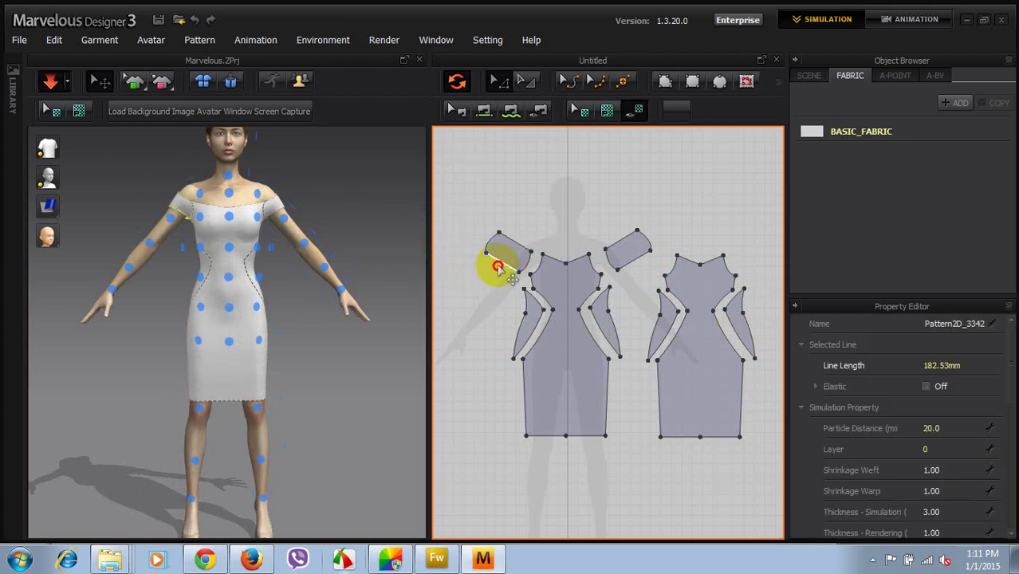
left_click_drag(498, 266, 498, 273)
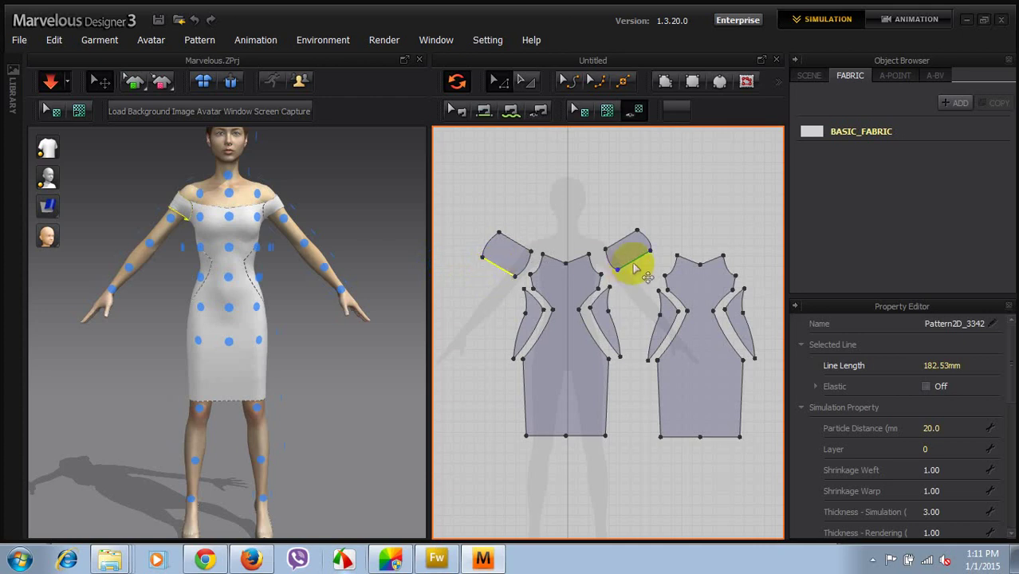
- Move the lower edge of the avatar's left sleeve pattern slightly outward and adjust the outer curved edge of the right sleeve
left_click_drag(632, 264, 638, 272)
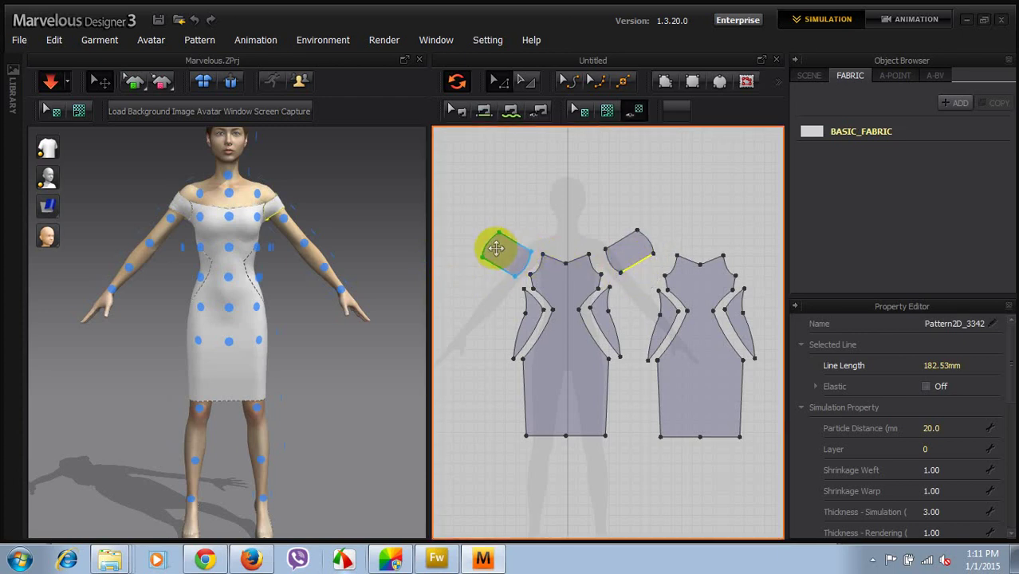
mouse_move(496, 249)
left_mouse_down()
mouse_move(482, 237)
mouse_move(492, 245)
left_mouse_up()
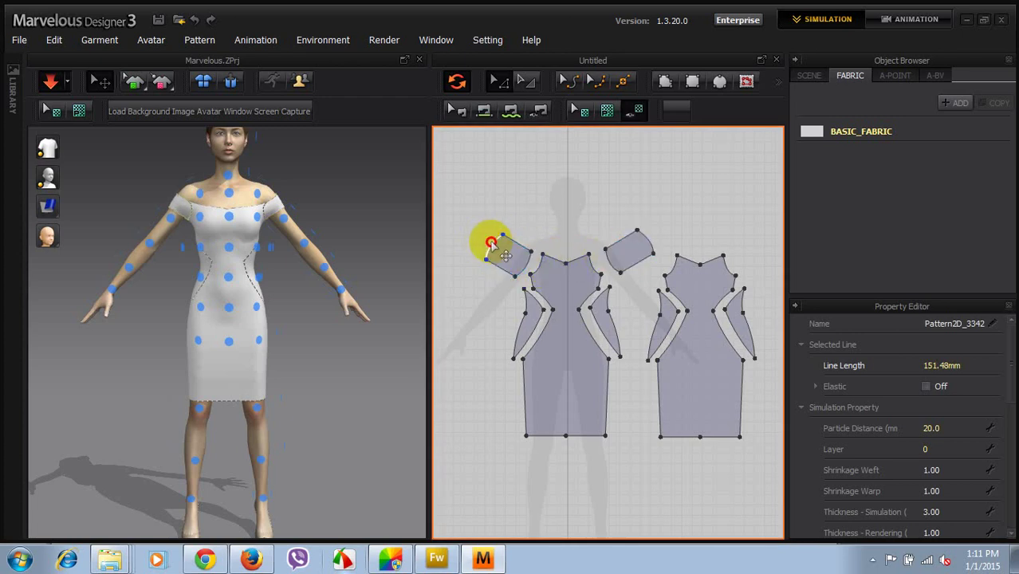
left_click_drag(490, 243, 498, 236)
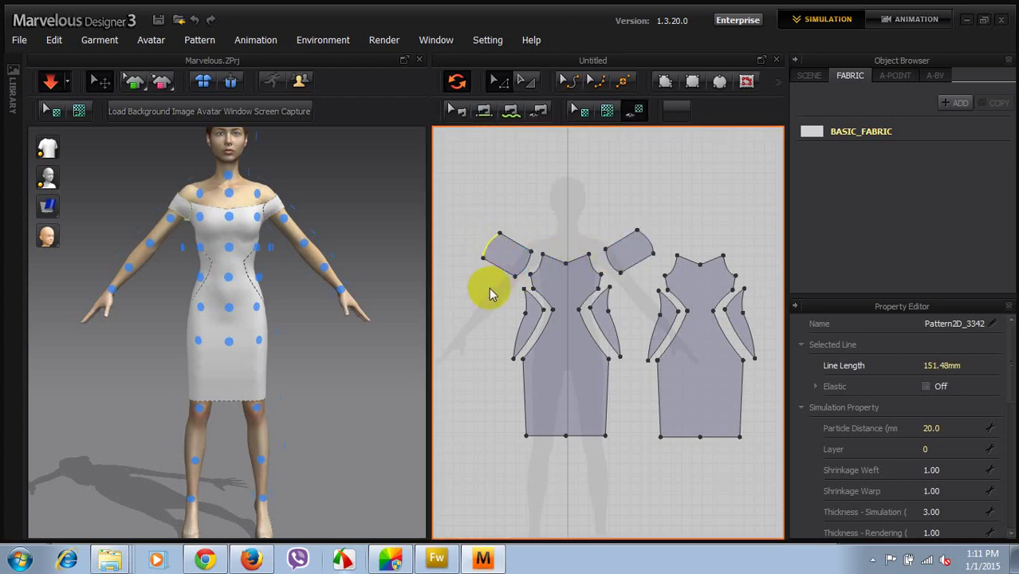
left_click(489, 292)
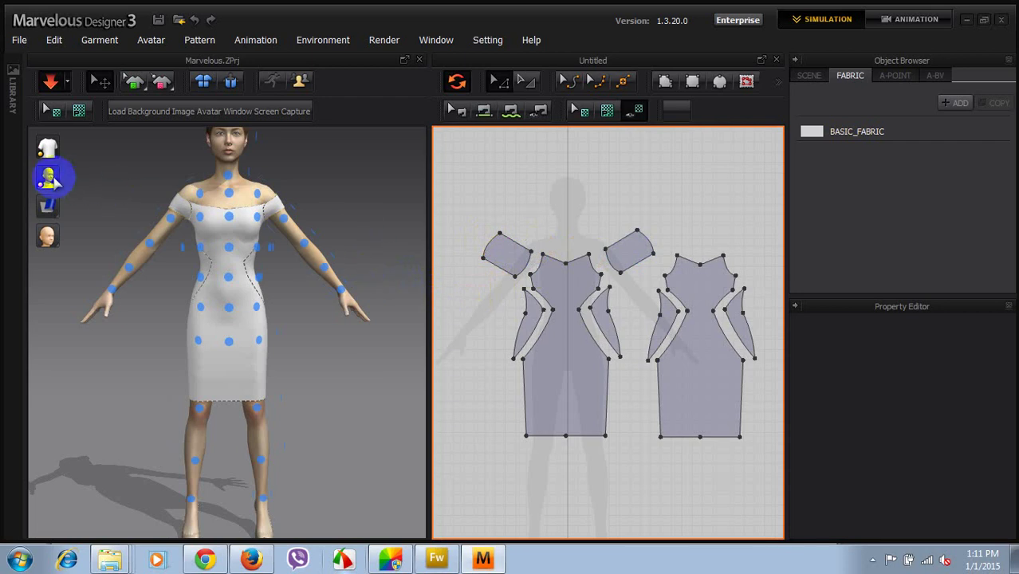
- Hide the avatar's arrangement points and inspect the draped dress from the side and front
left_click(76, 178)
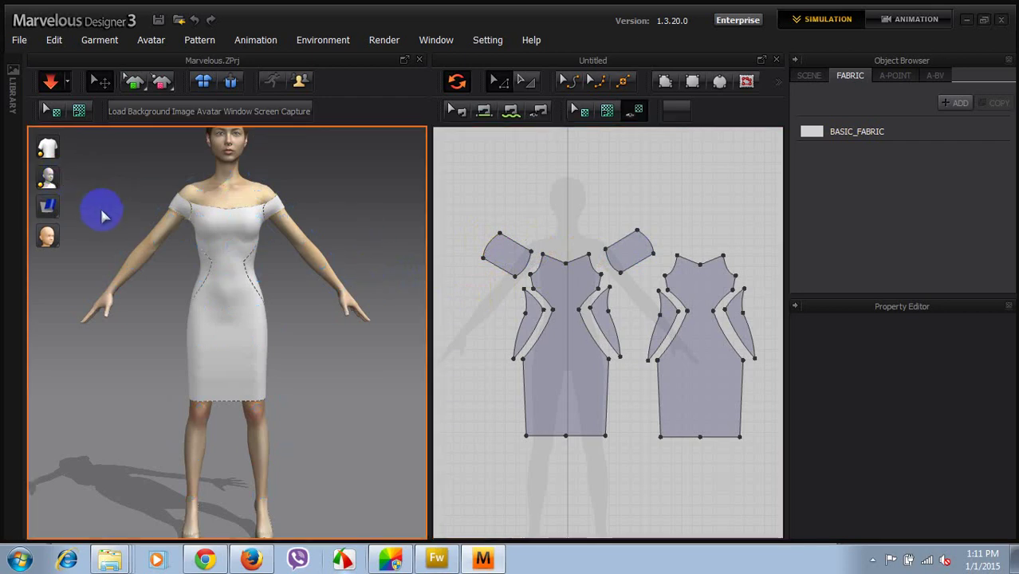
mouse_move(307, 304)
right_mouse_down()
mouse_move(262, 285)
mouse_move(156, 313)
mouse_move(245, 296)
mouse_move(316, 298)
right_mouse_up()
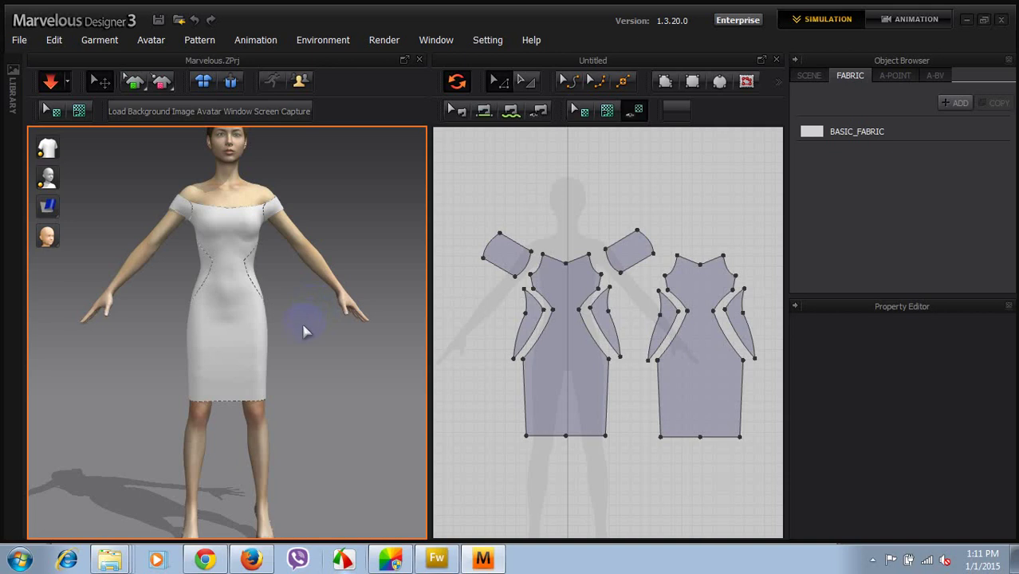
scroll(308, 335, "down", 1)
right_click_drag(311, 335, 171, 324)
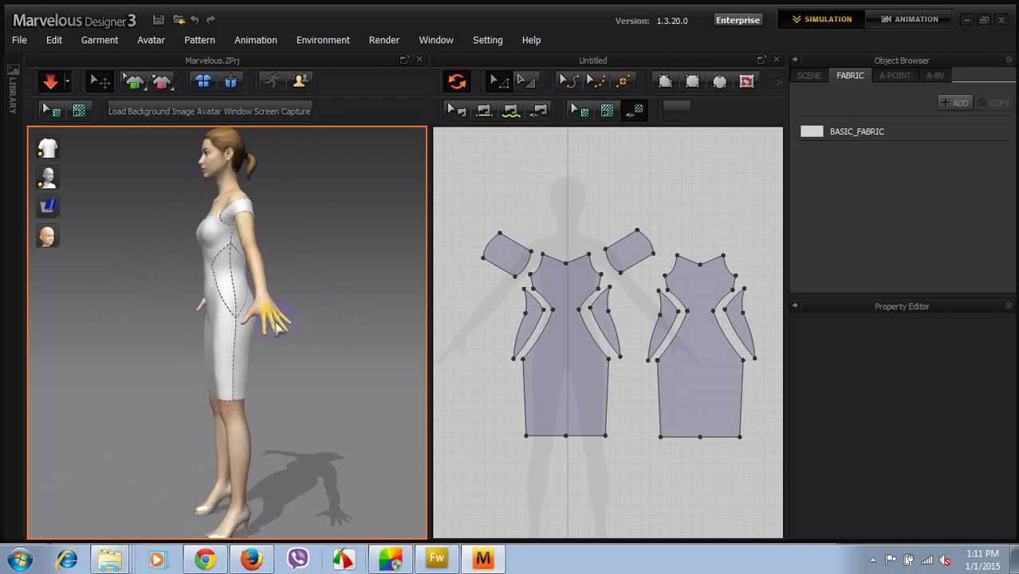
mouse_move(310, 325)
right_mouse_down()
mouse_move(200, 318)
mouse_move(339, 323)
mouse_move(241, 303)
mouse_move(157, 315)
mouse_move(348, 307)
mouse_move(319, 312)
right_mouse_up()
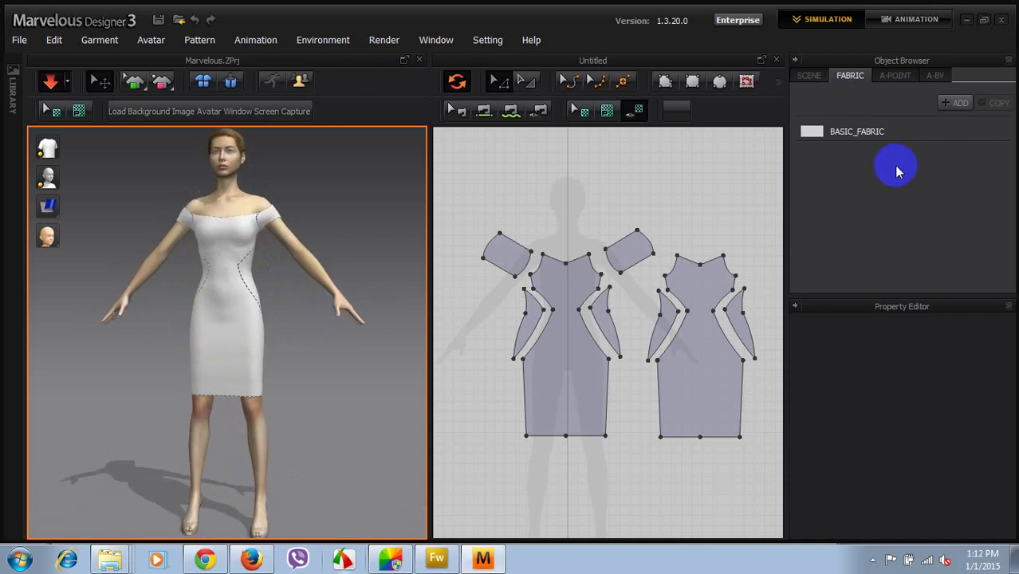
- Set the physical property preset of BASIC_FABRIC to D_Cotton_CLO_v2
left_click(870, 134)
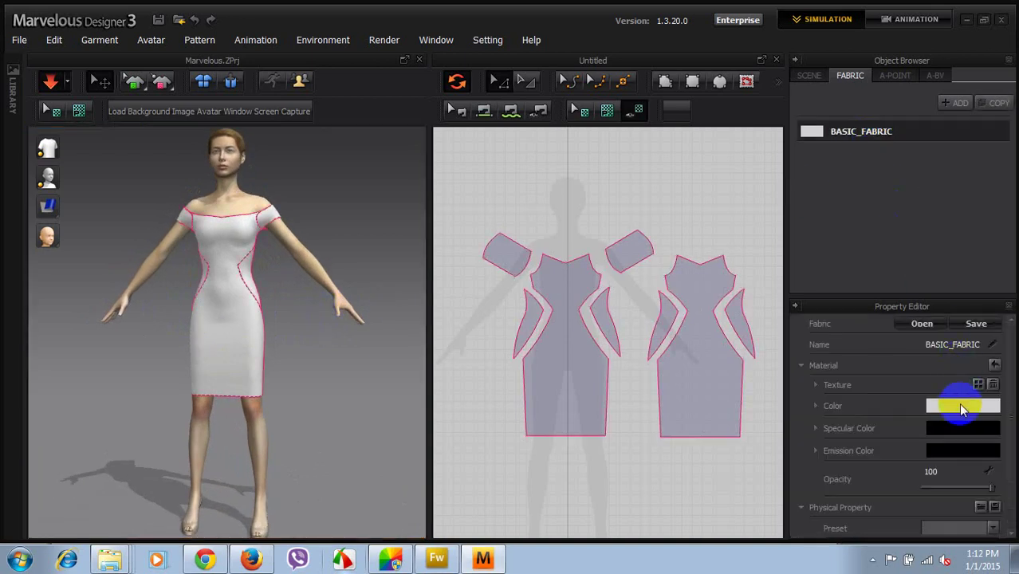
left_click(947, 527)
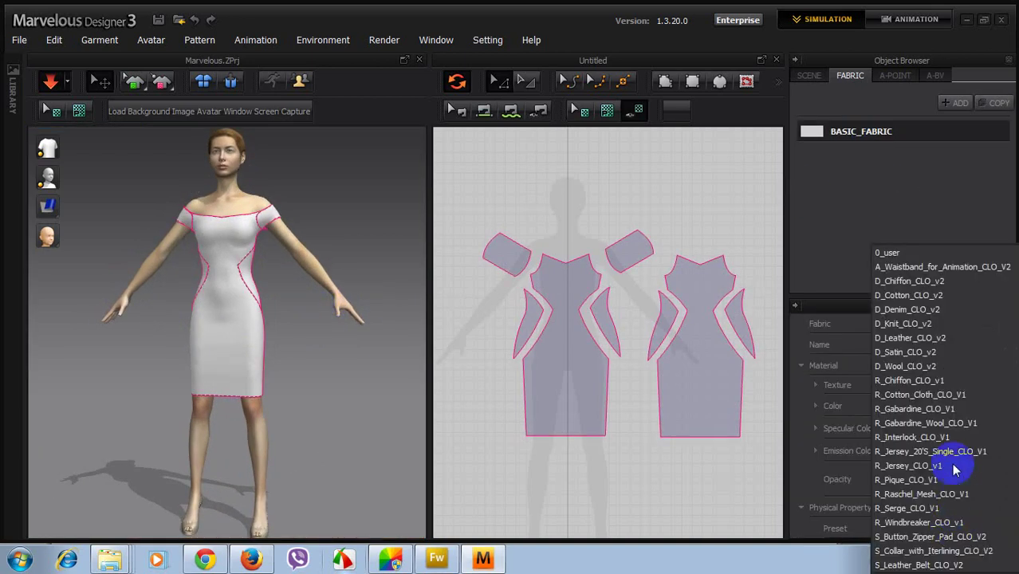
left_click(914, 297)
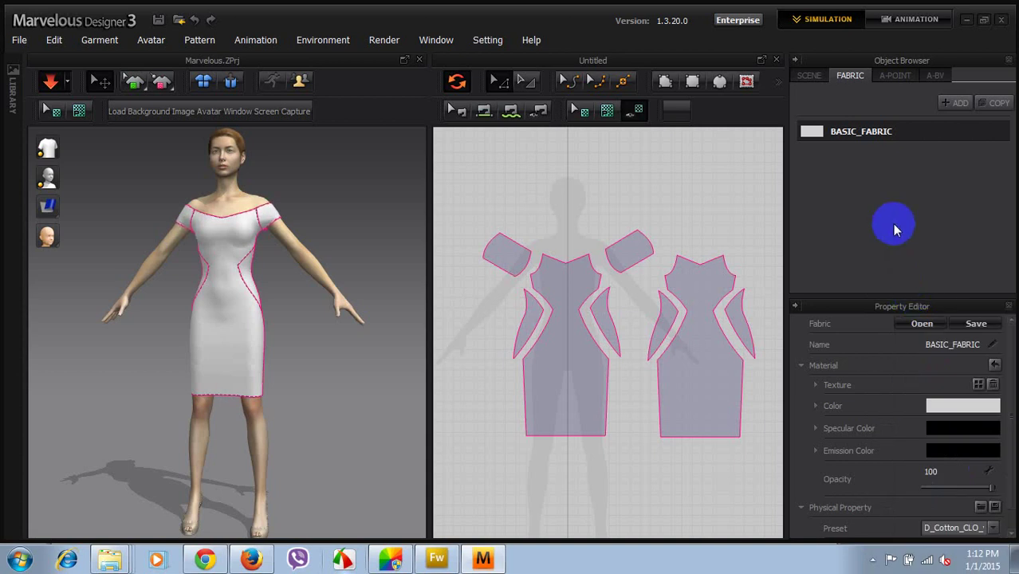
- Add a new fabric and give it the D_Cotton_CLO_v2 physical property preset
left_click(956, 103)
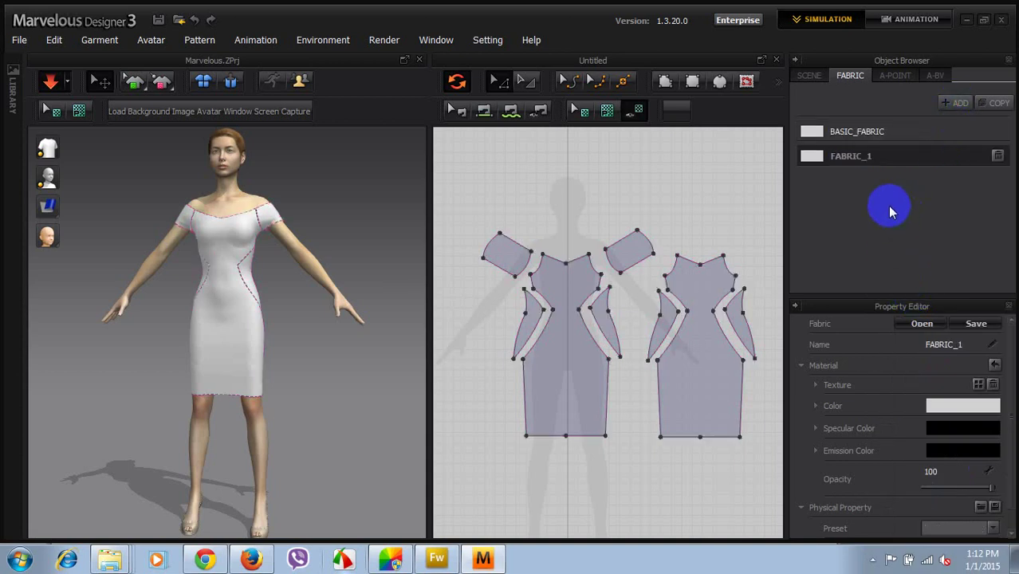
left_click(953, 528)
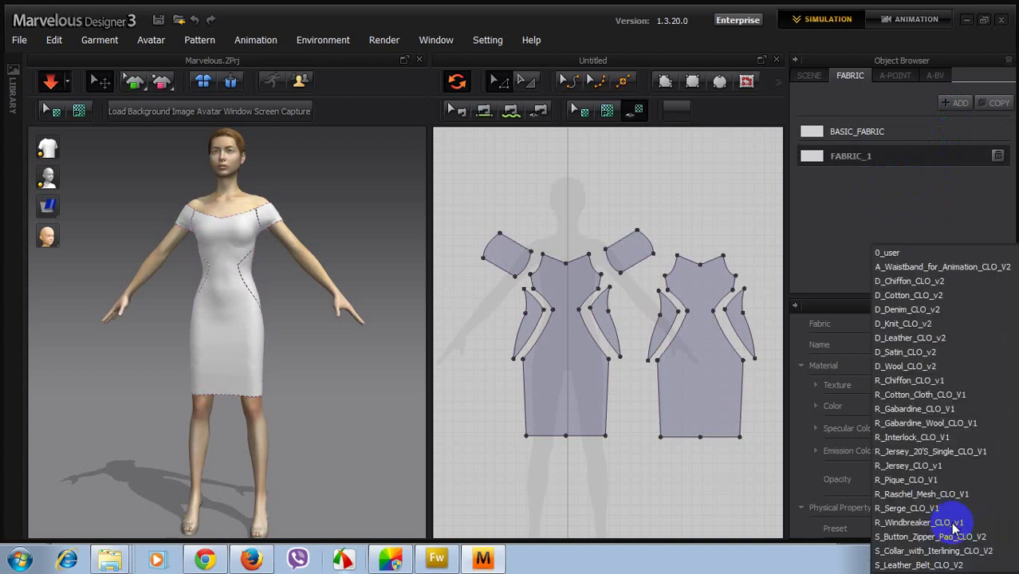
left_click(919, 297)
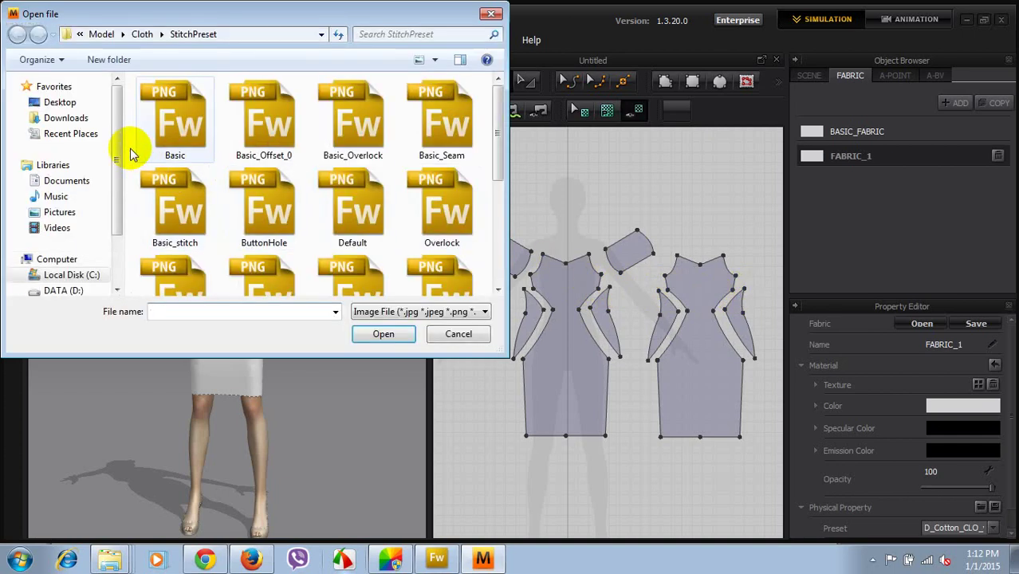
- Browse for the new fabric's texture image in "New folder" inside the "Mau len web" folder on drive D
left_click(118, 135)
left_click_drag(118, 137, 119, 184)
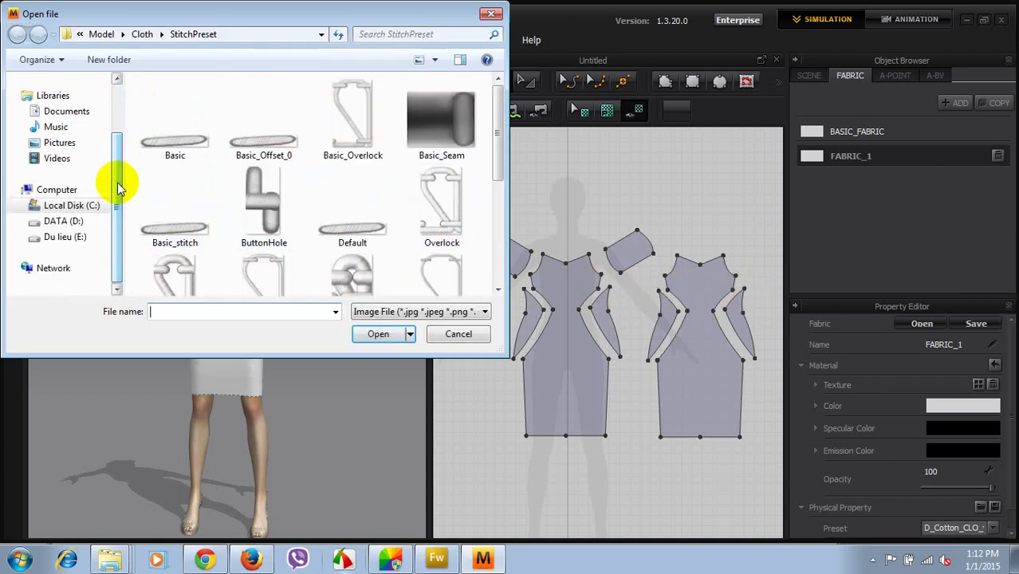
left_click(70, 221)
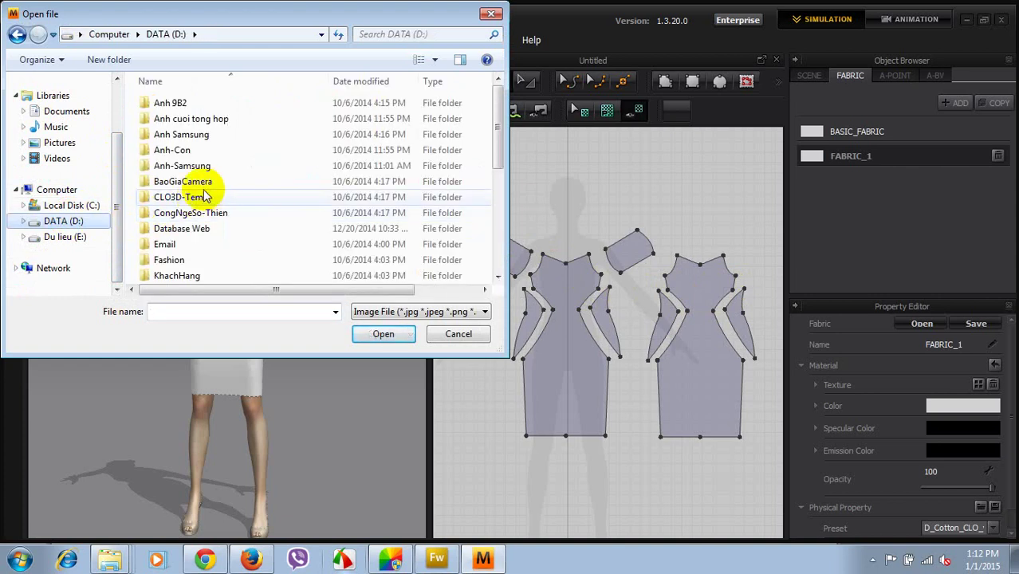
left_click(205, 197)
scroll(205, 196, "down", 2)
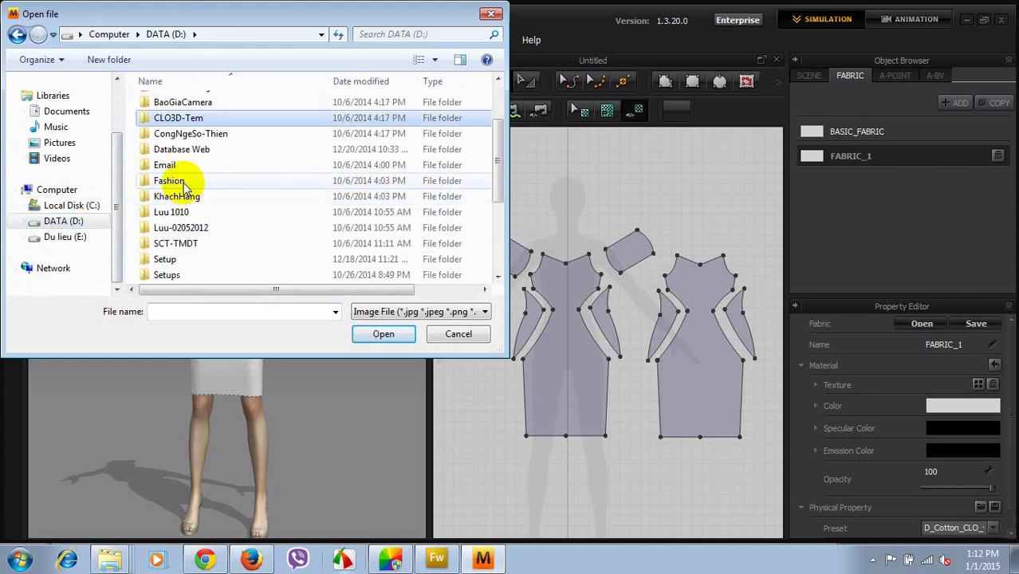
scroll(195, 224, "down", 1)
scroll(232, 251, "down", 1)
double_click(258, 276)
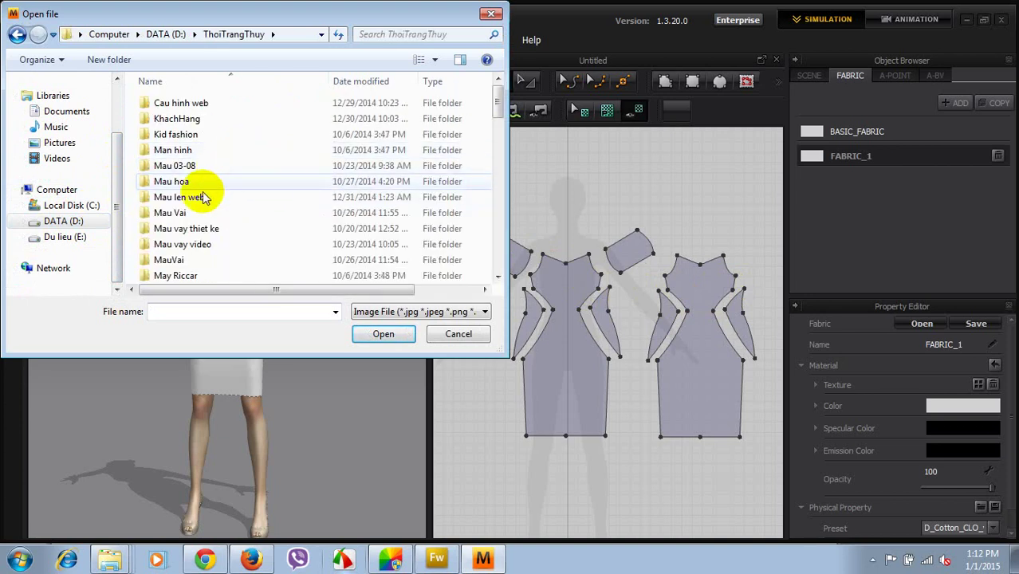
double_click(200, 199)
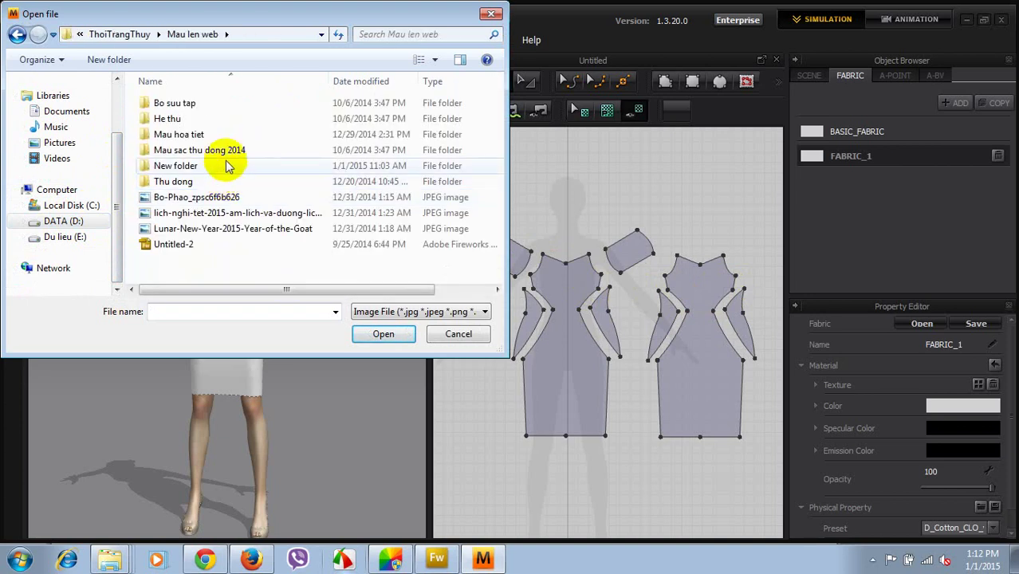
double_click(209, 166)
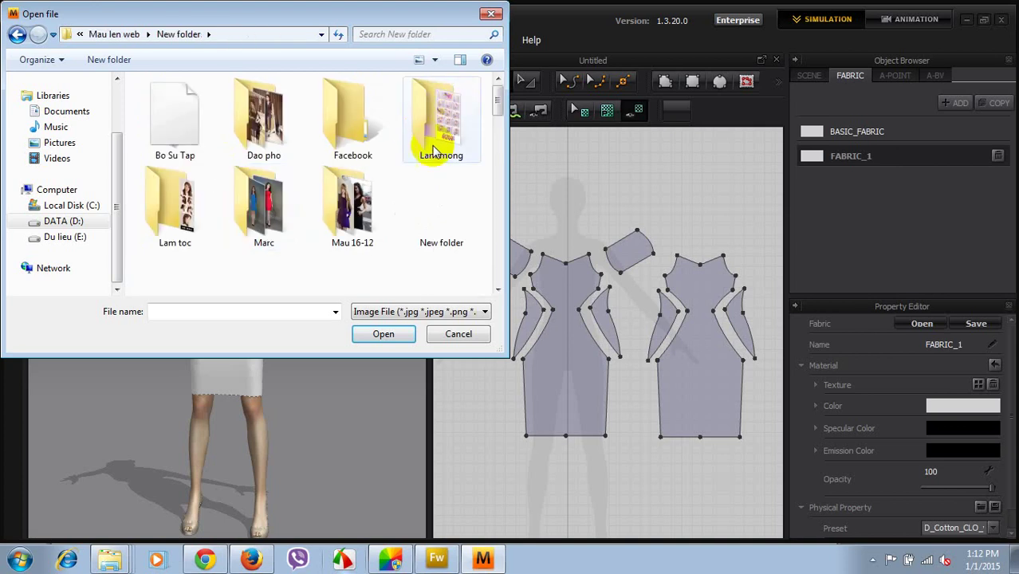
- Load the houndstooth-blk_preview image as the texture of the new fabric
scroll(423, 174, "down", 3)
scroll(394, 185, "down", 6)
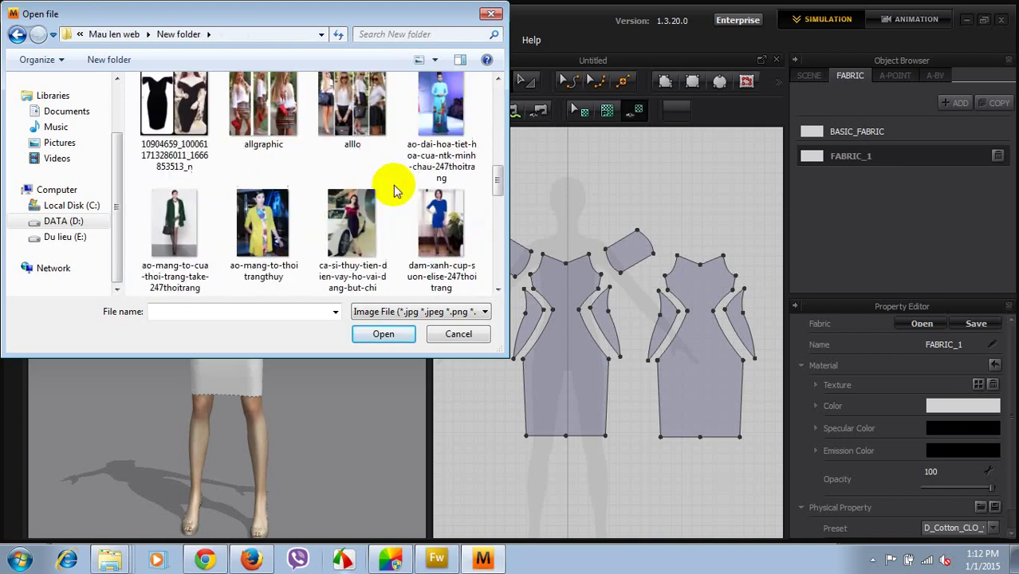
scroll(394, 185, "down", 3)
left_click(177, 120)
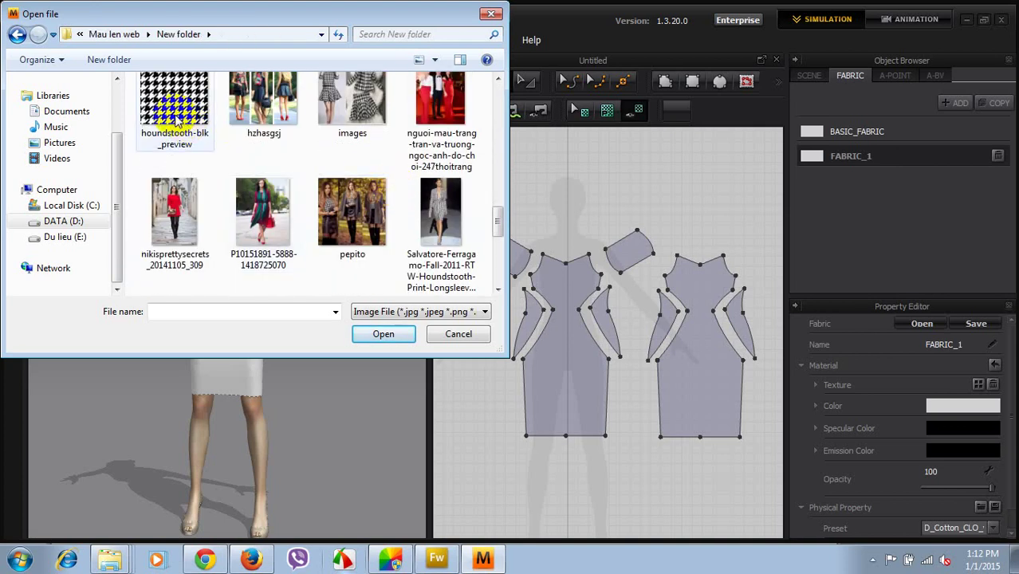
left_click(384, 334)
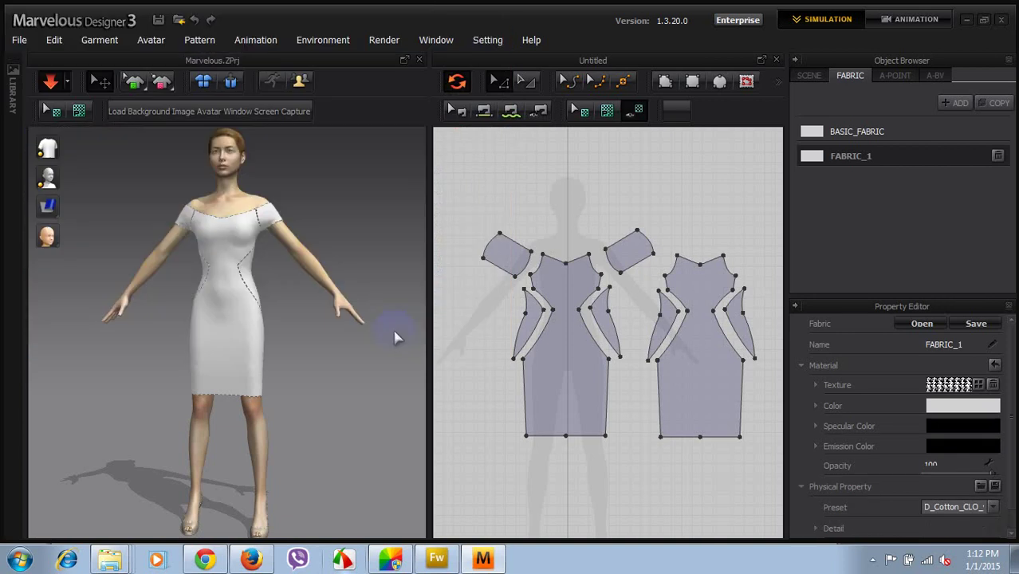
left_click(813, 188)
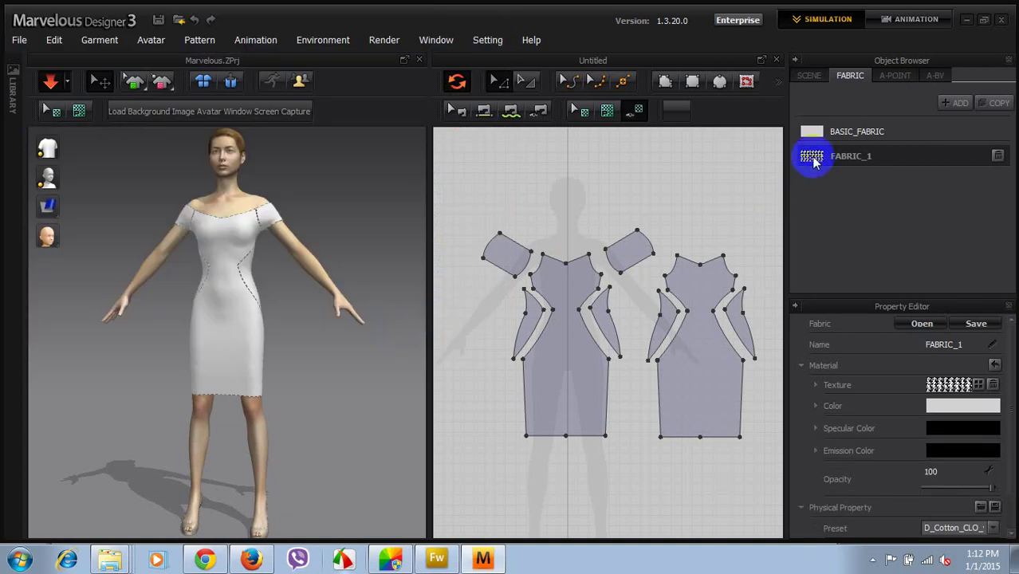
- Apply the houndstooth fabric to the front dress, back dress and both sleeve patterns
left_click(564, 355)
left_click(563, 356)
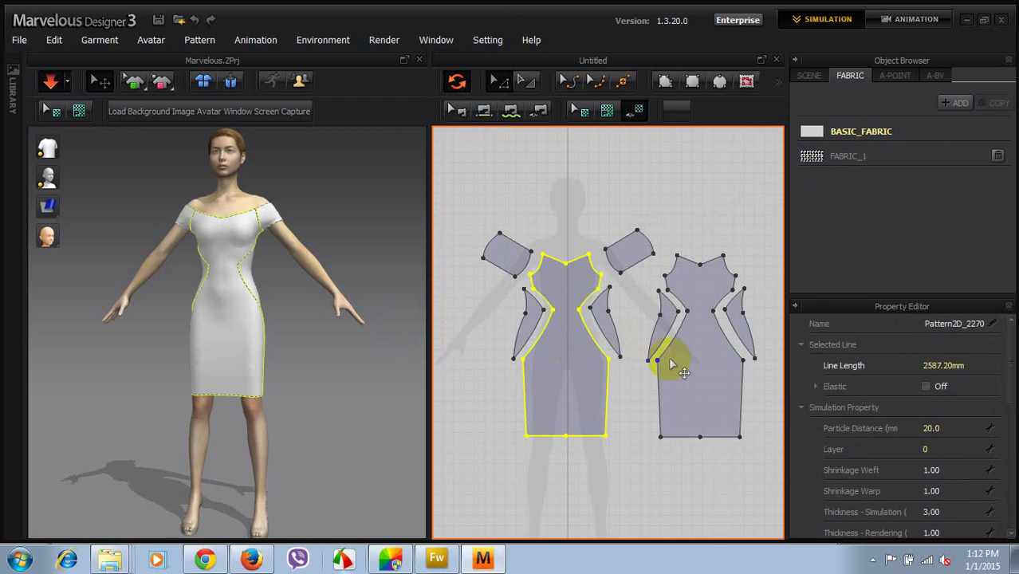
left_click(683, 364, "shift")
left_click(629, 252, "shift")
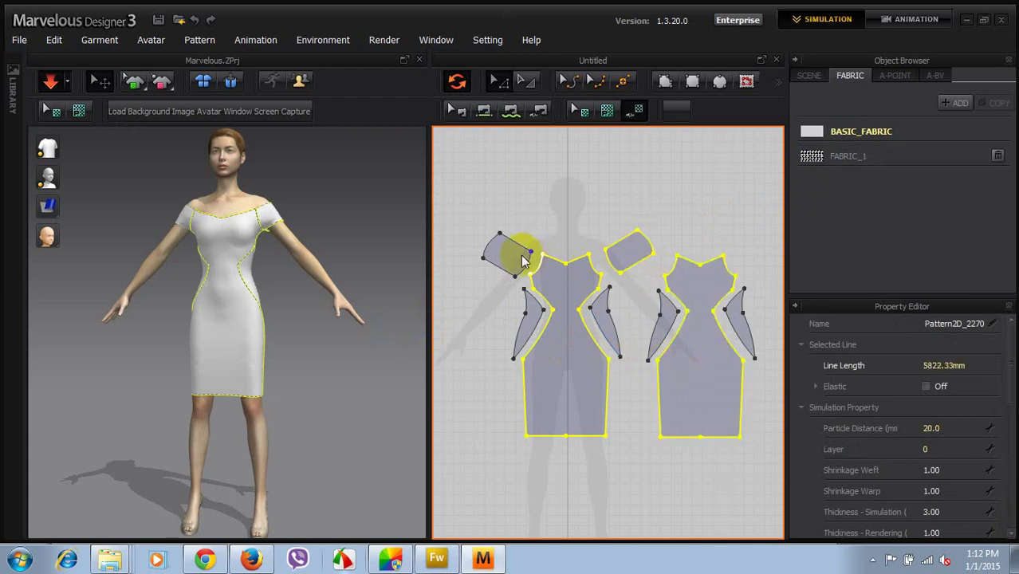
left_click(515, 259, "shift")
left_click_drag(815, 162, 697, 319)
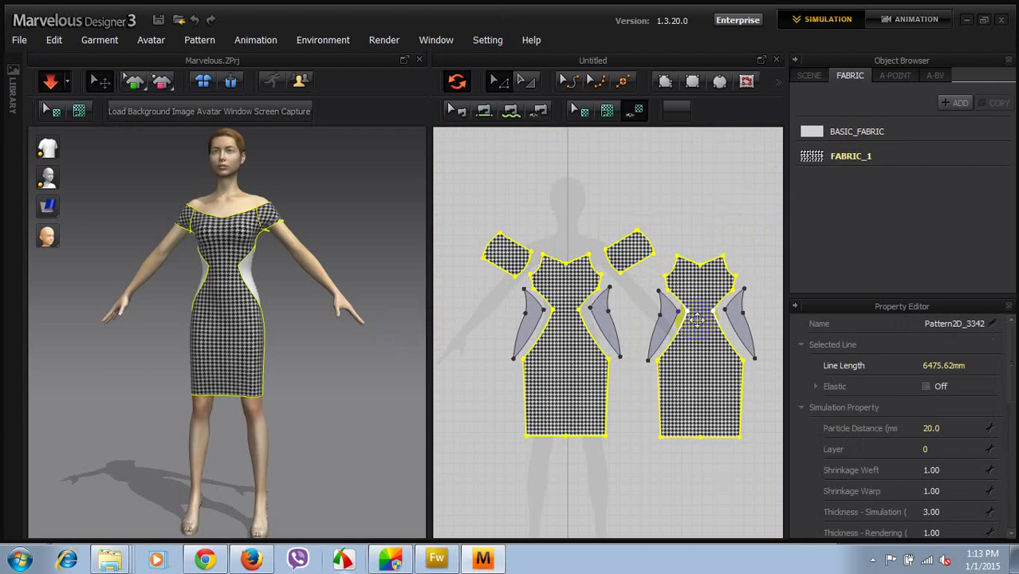
left_click(696, 219)
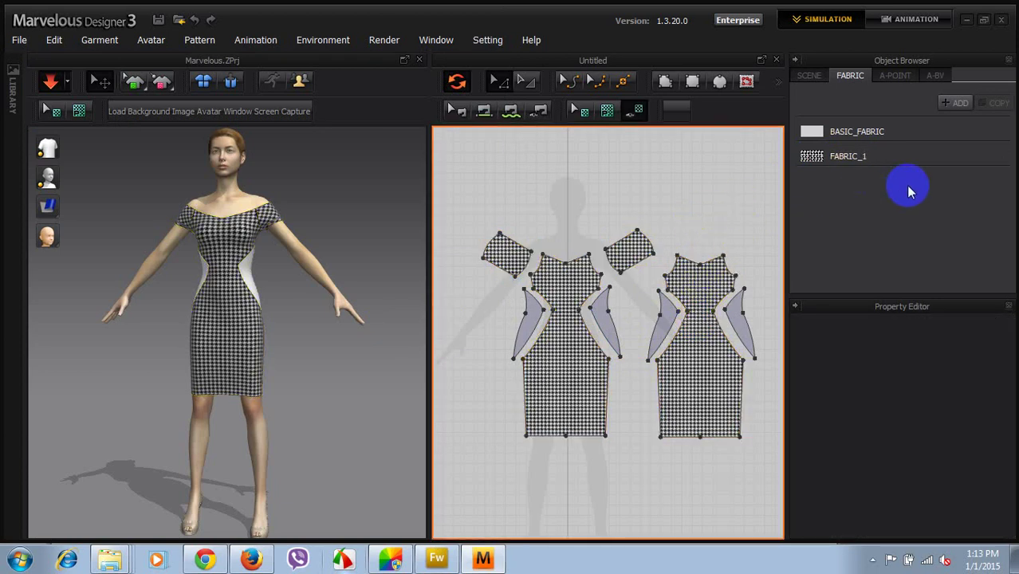
- Add another fabric with the D_Cotton_CLO_v2 preset and set its color to near-black 090808
left_click(952, 102)
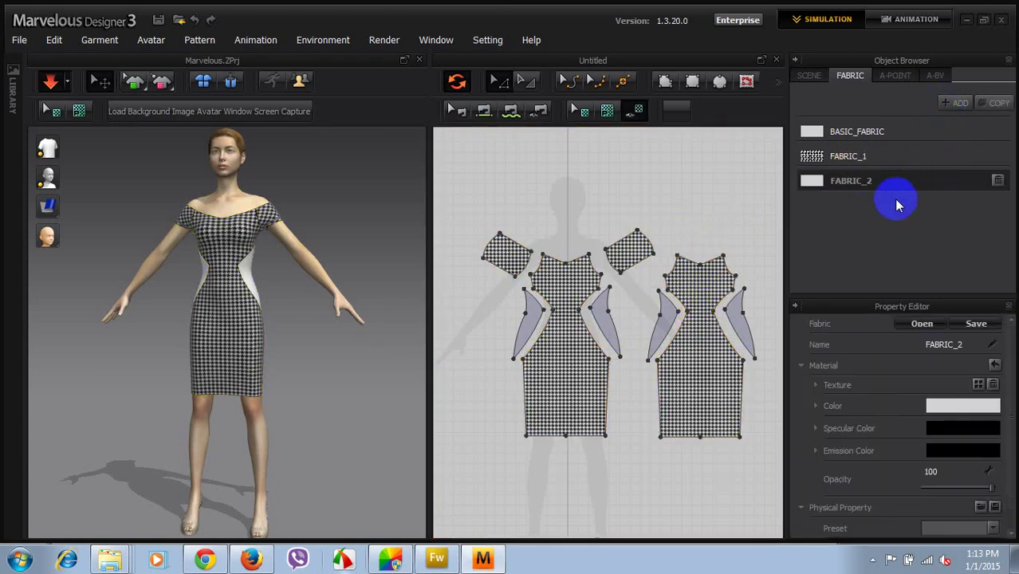
left_click(951, 529)
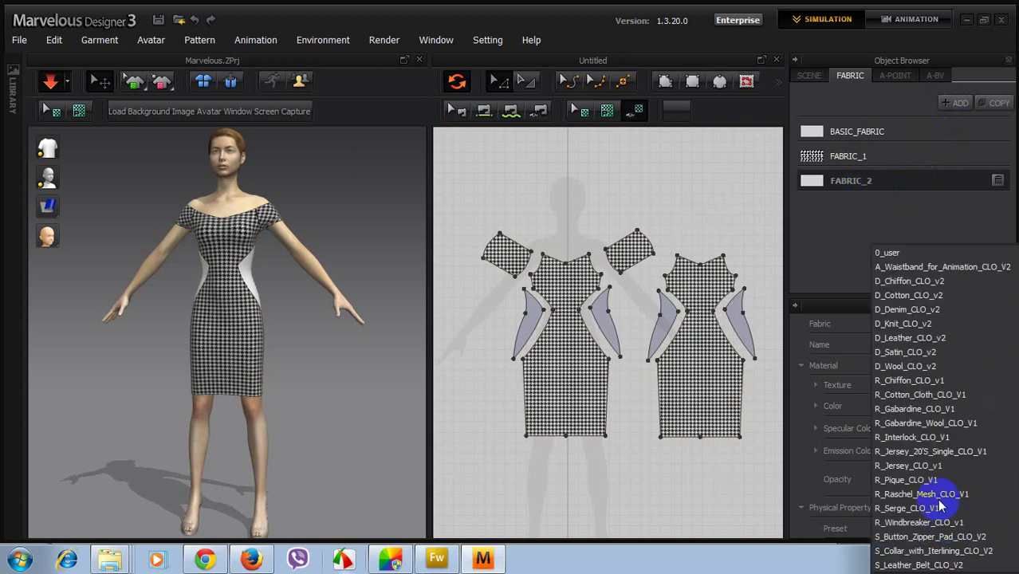
left_click(908, 296)
left_click(937, 407)
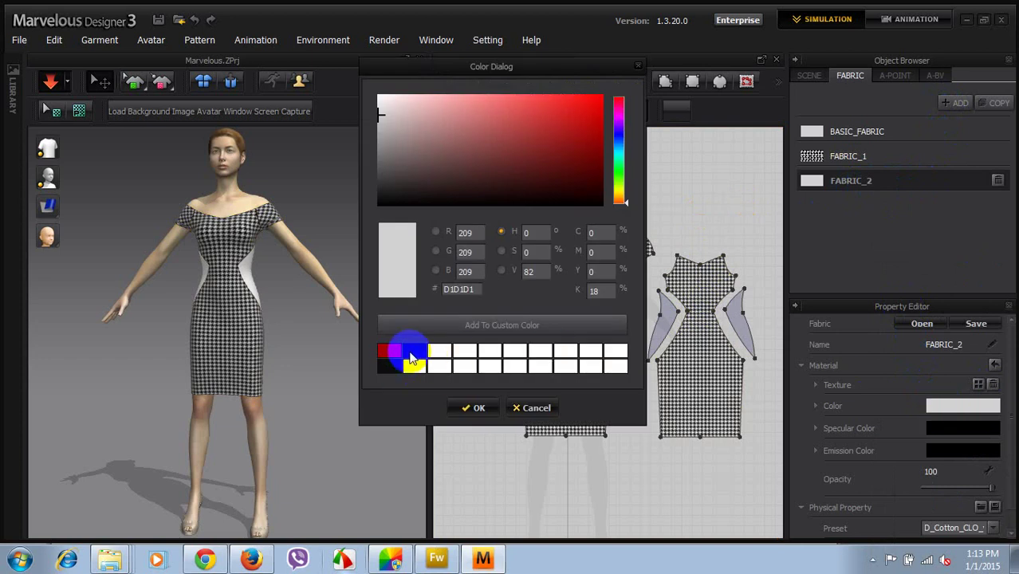
left_click(412, 356)
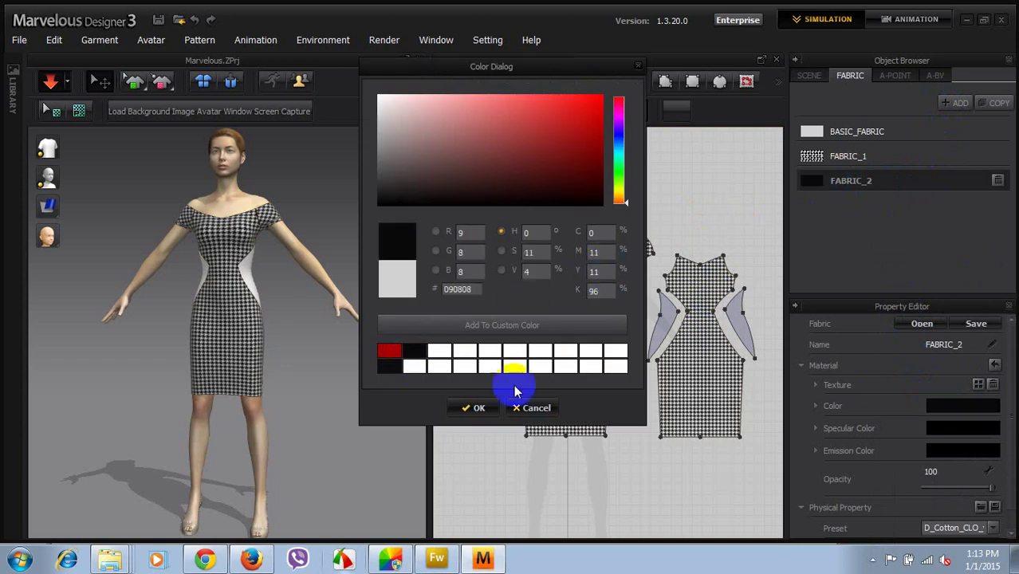
left_click(472, 409)
- Apply the black fabric to all four curved side panels of the front and back dress
left_click(530, 315)
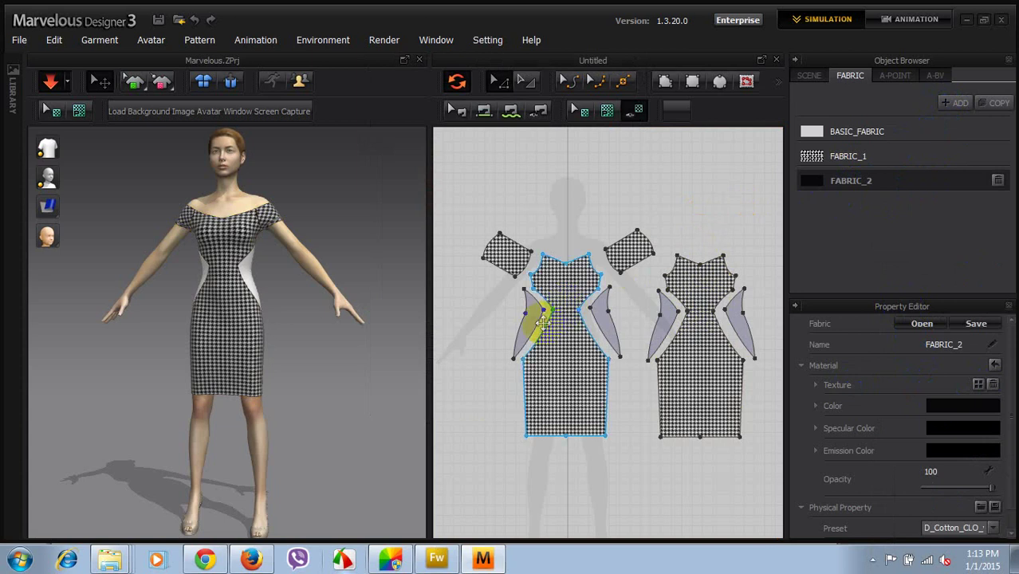
left_click(530, 323)
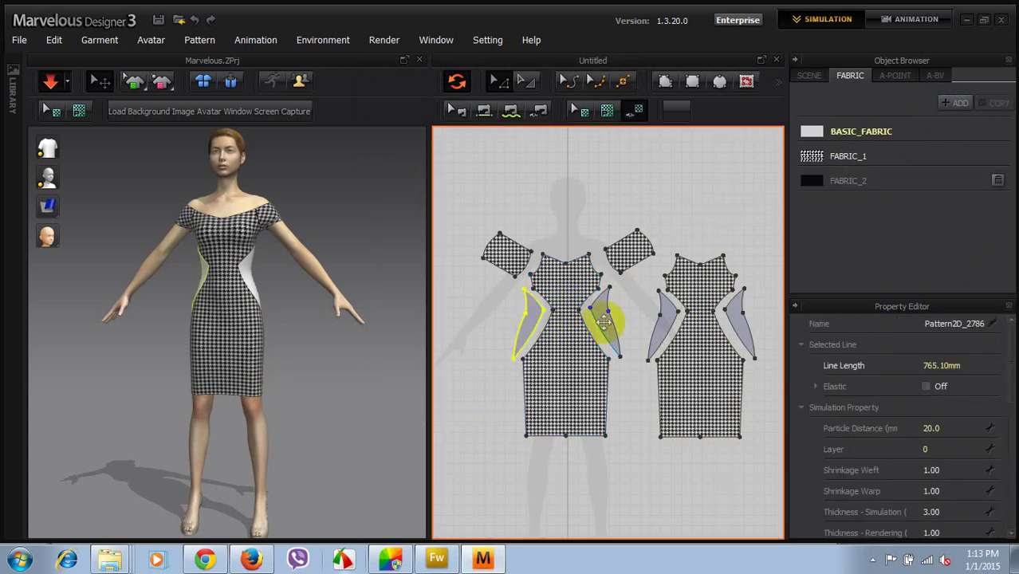
left_click(632, 322, "shift")
left_click(659, 319, "shift")
left_click(736, 323, "shift")
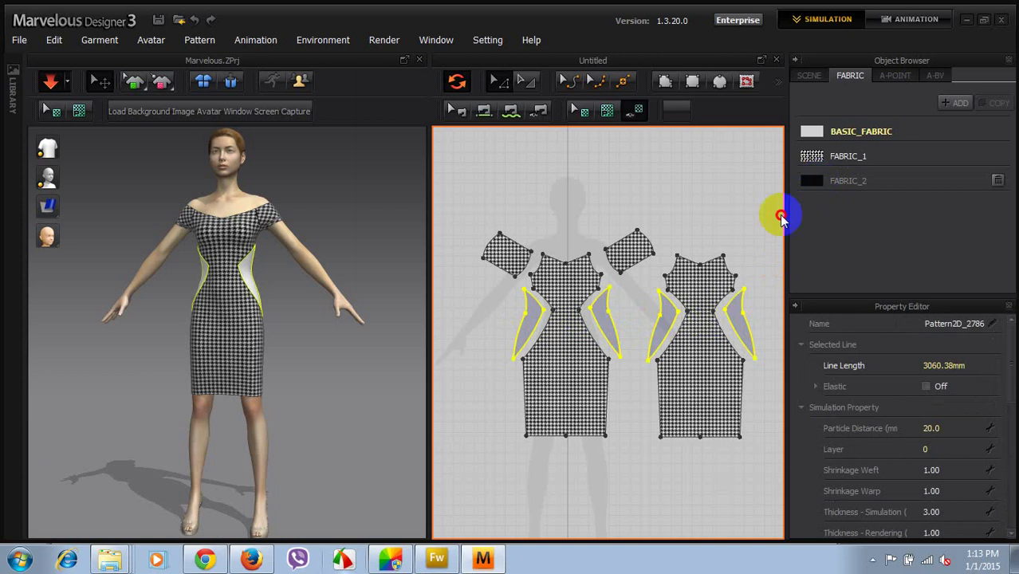
left_click(744, 316, "shift")
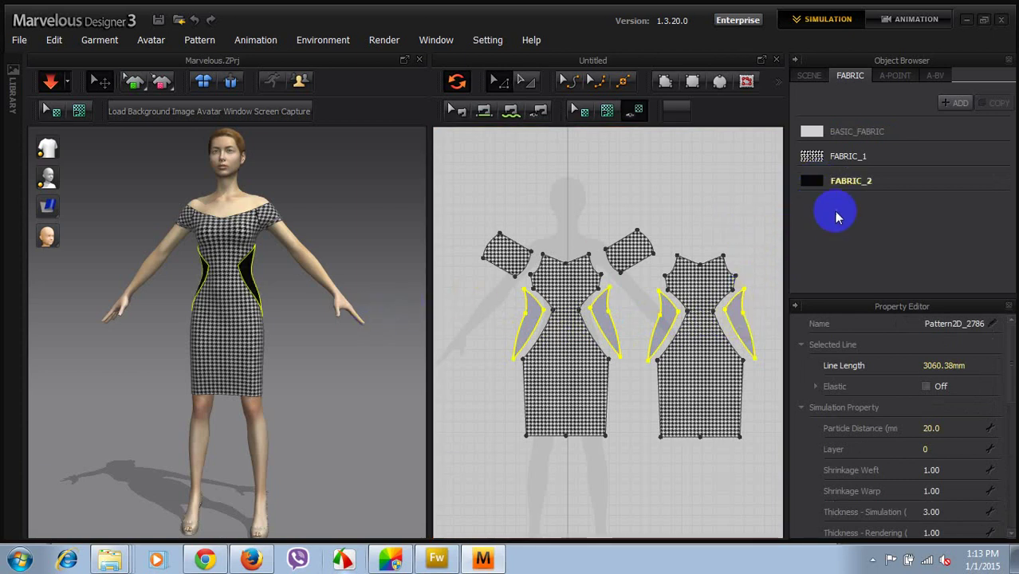
left_click(903, 179)
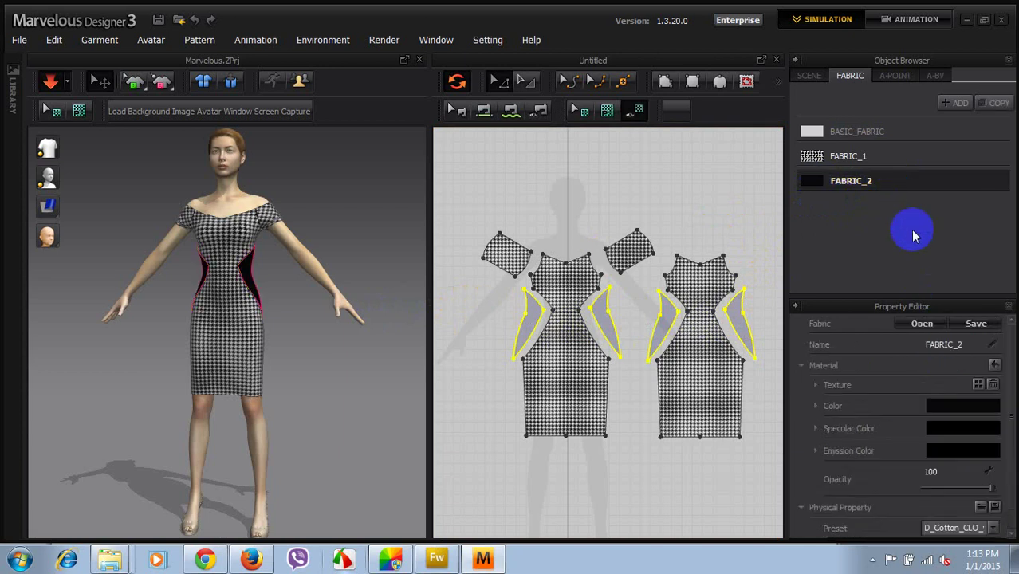
- Change the color of FABRIC_2 on the waist side panels to dark grey #212020 and deselect the panels
left_click(959, 408)
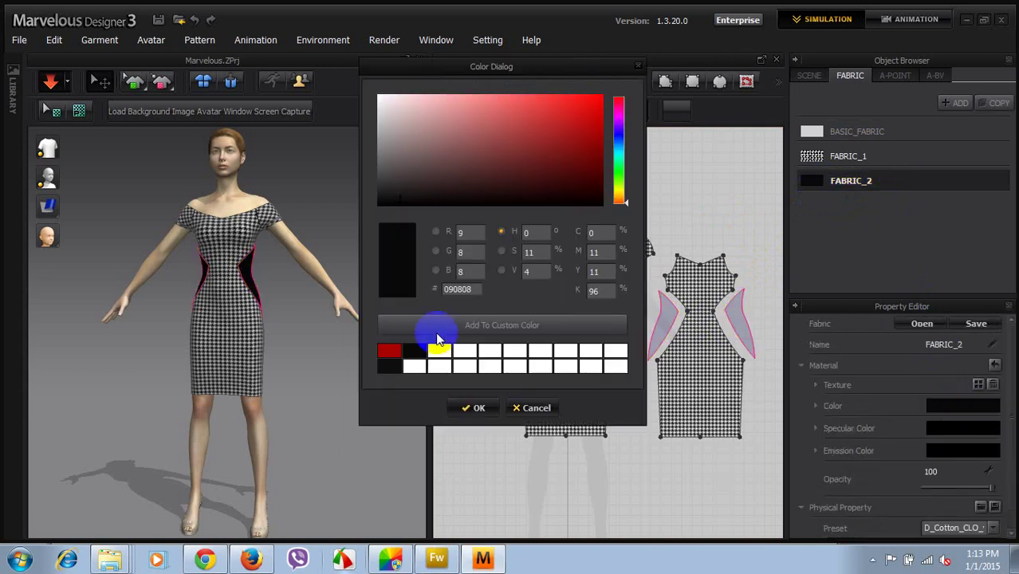
left_click(379, 194)
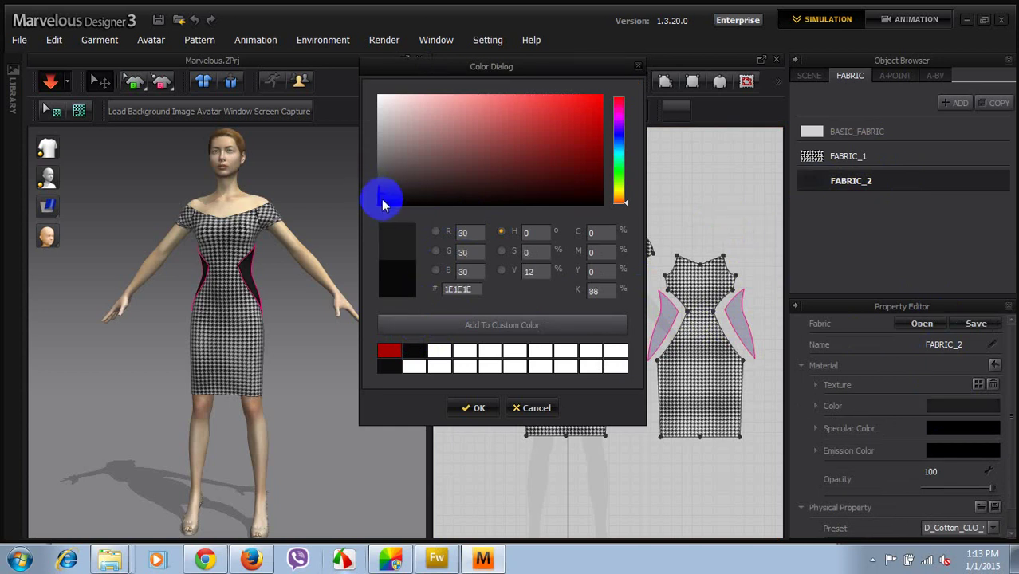
left_click(382, 200)
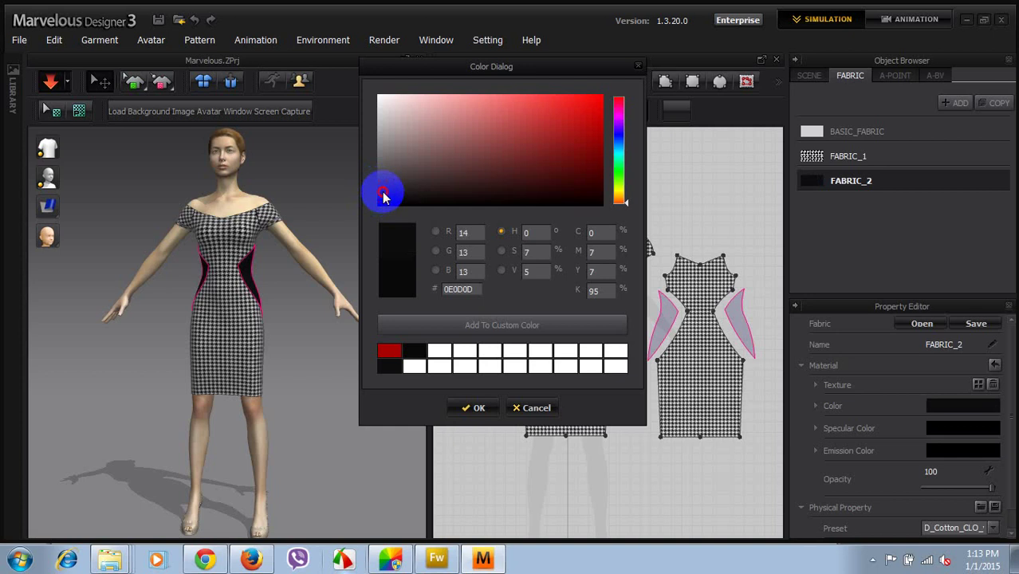
left_click(382, 194)
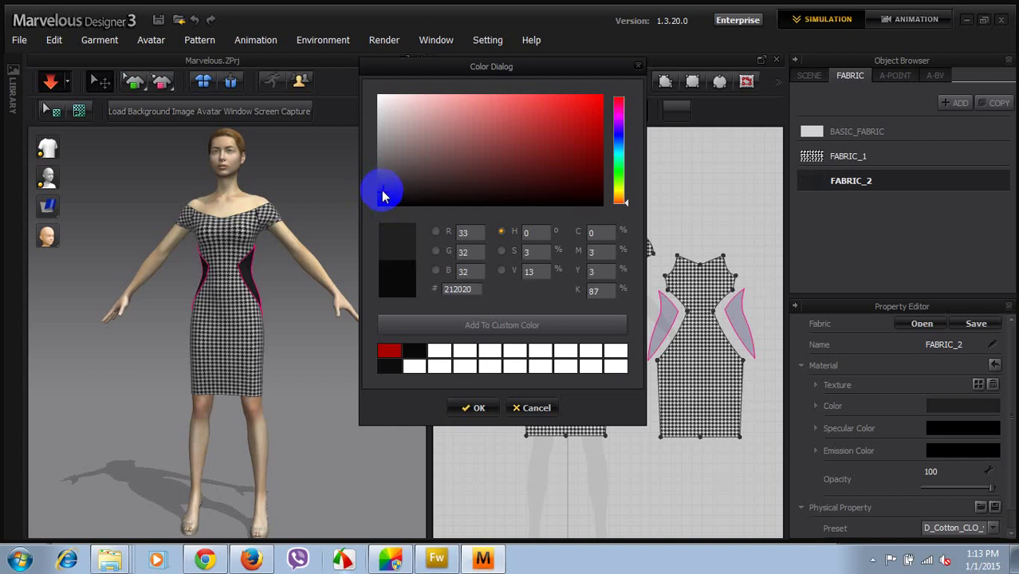
left_click(477, 408)
left_click(369, 354)
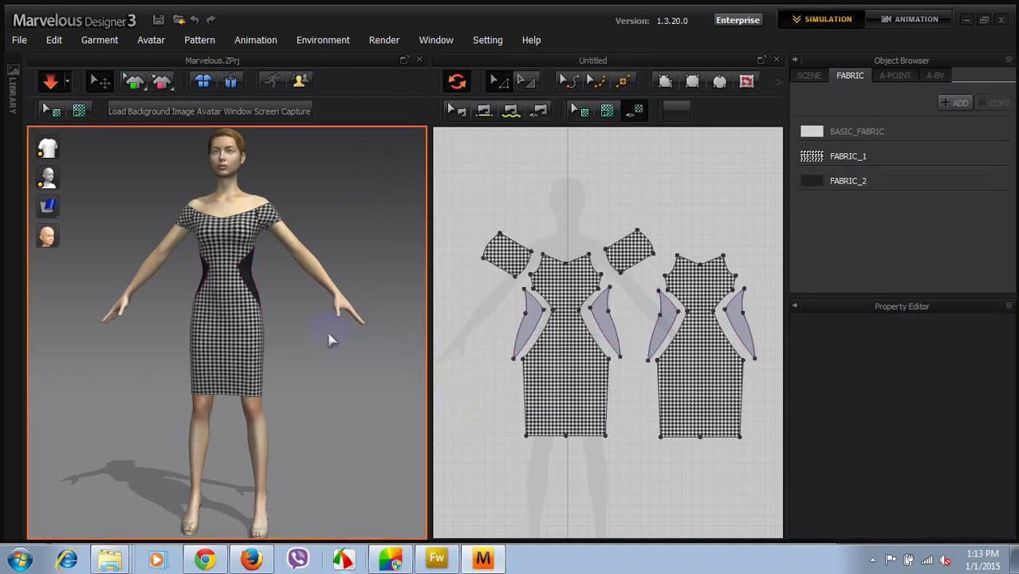
right_click_drag(185, 327, 174, 335)
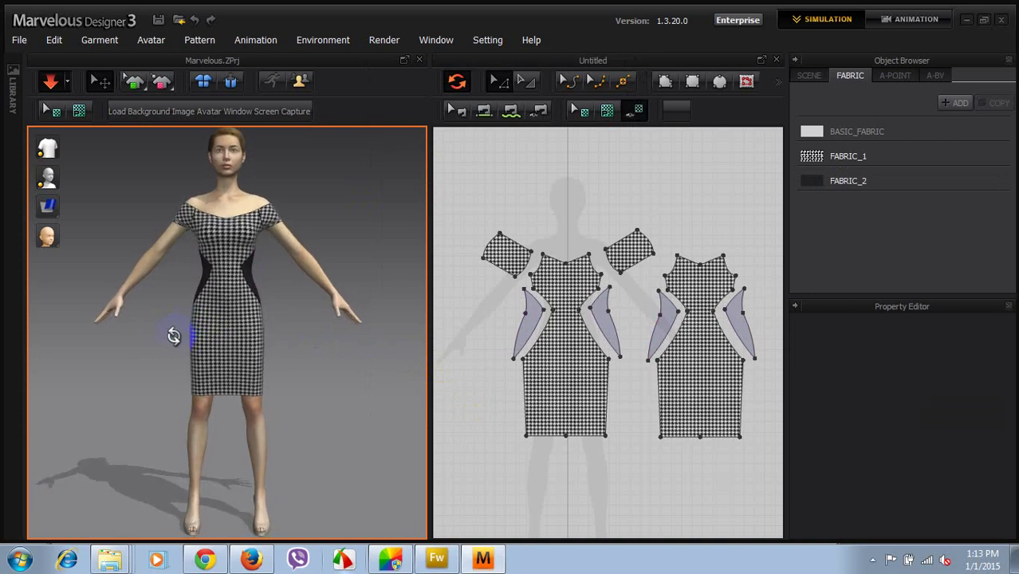
- Try to bend the upper waist edge of the front dress piece's left side and the matching side panel edge into curves
left_click(494, 308)
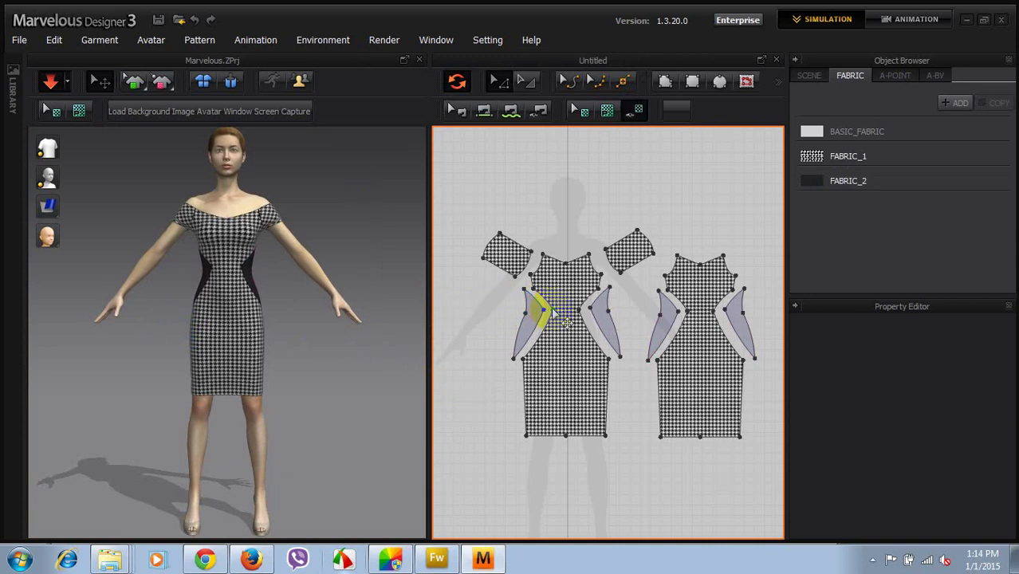
scroll(566, 322, "up", 3)
scroll(257, 271, "up", 2)
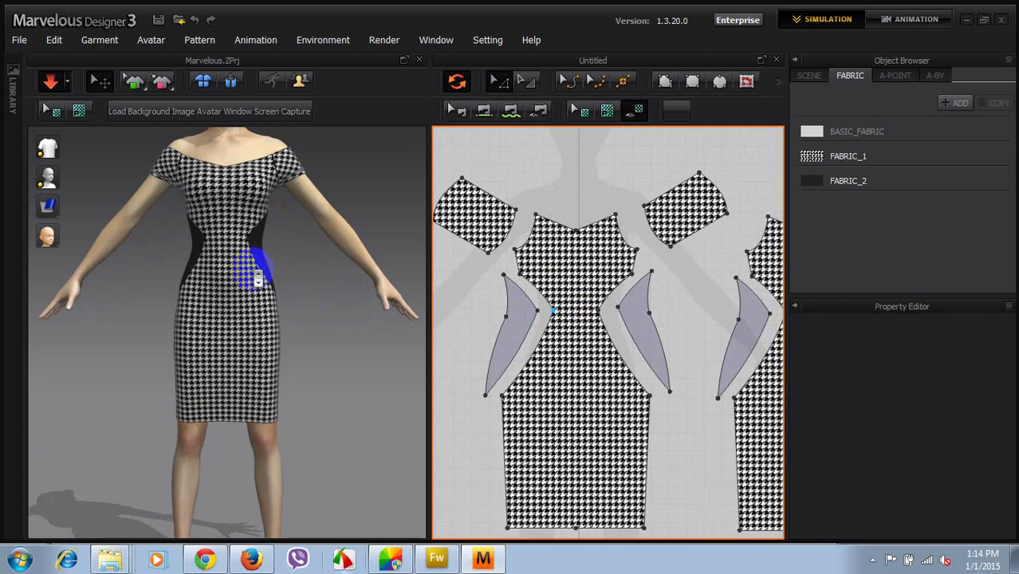
scroll(257, 271, "down", 4)
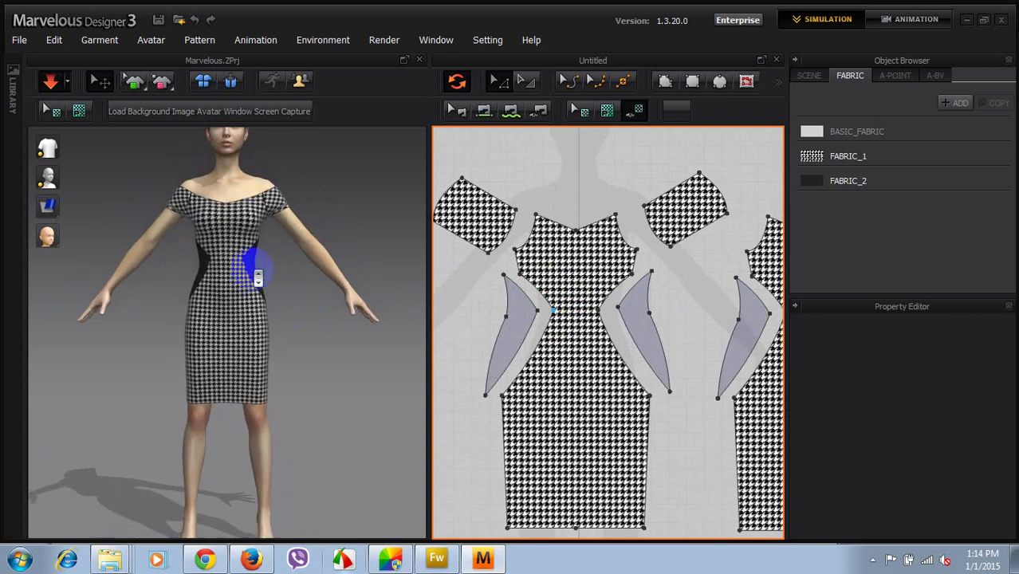
left_click(572, 292)
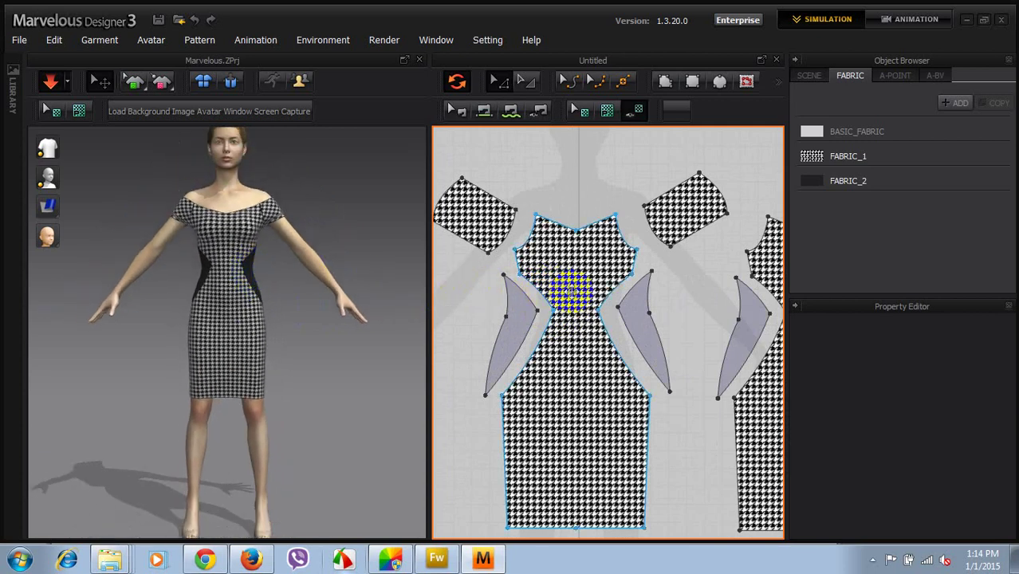
scroll(572, 292, "up", 1)
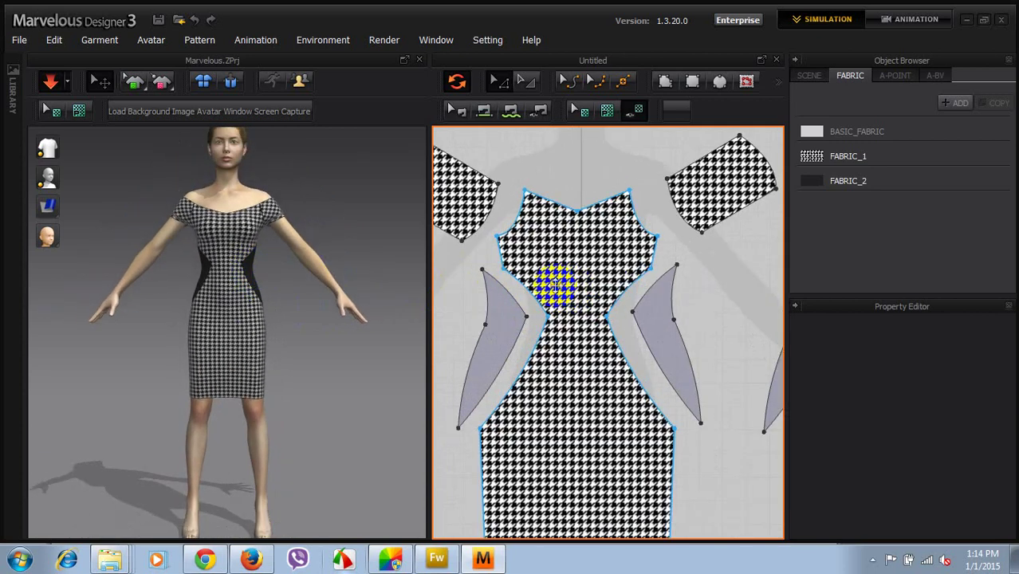
left_click(541, 295)
left_click(568, 81)
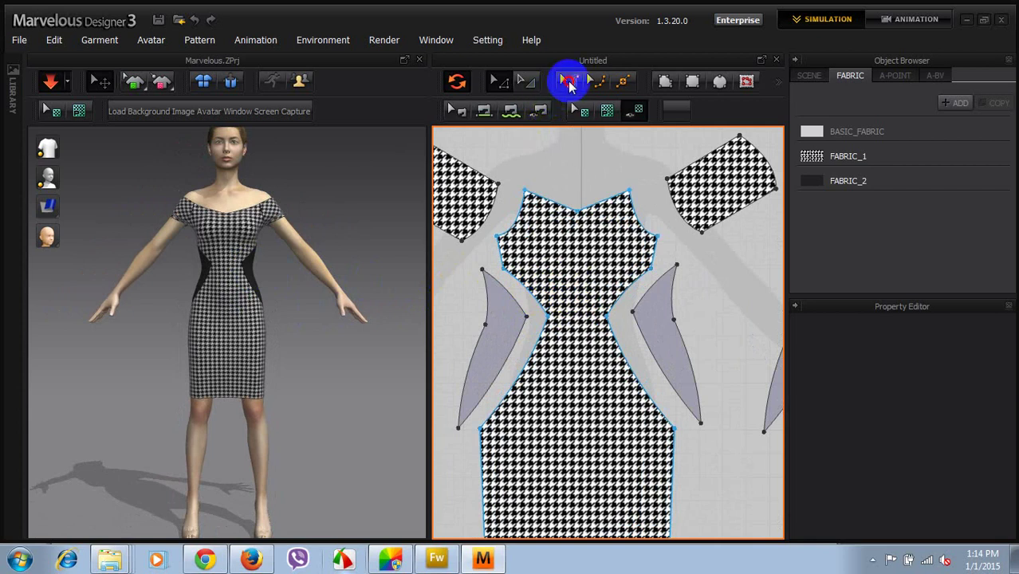
left_click(533, 287)
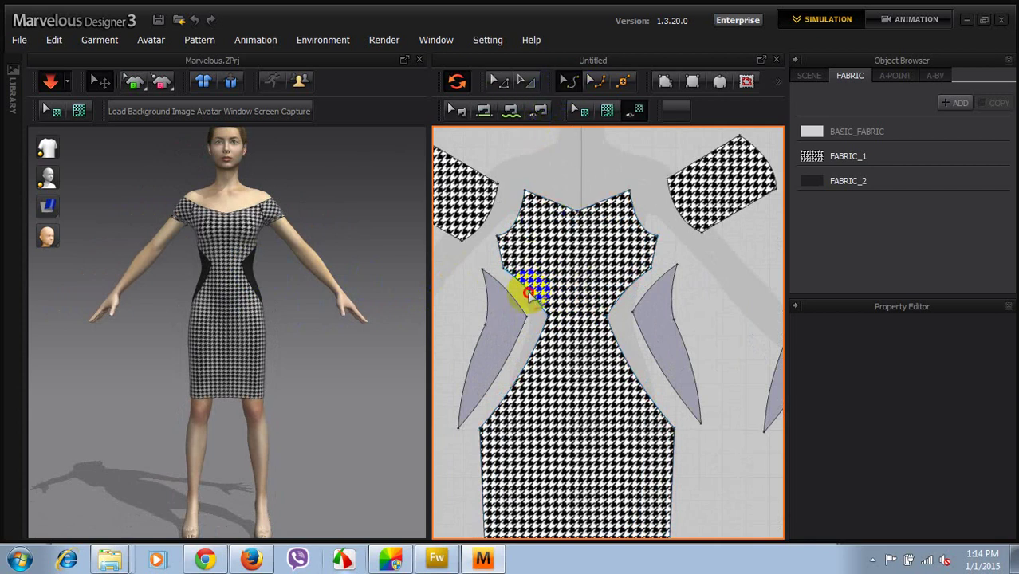
left_click(528, 293)
mouse_move(529, 293)
left_mouse_down()
mouse_move(539, 287)
mouse_move(526, 292)
left_mouse_up()
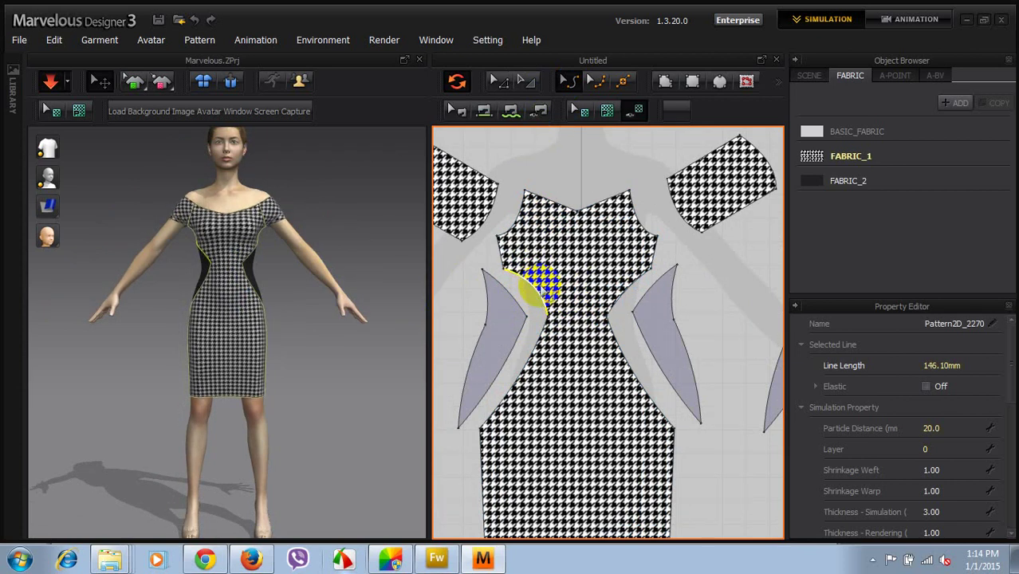
left_click(519, 293)
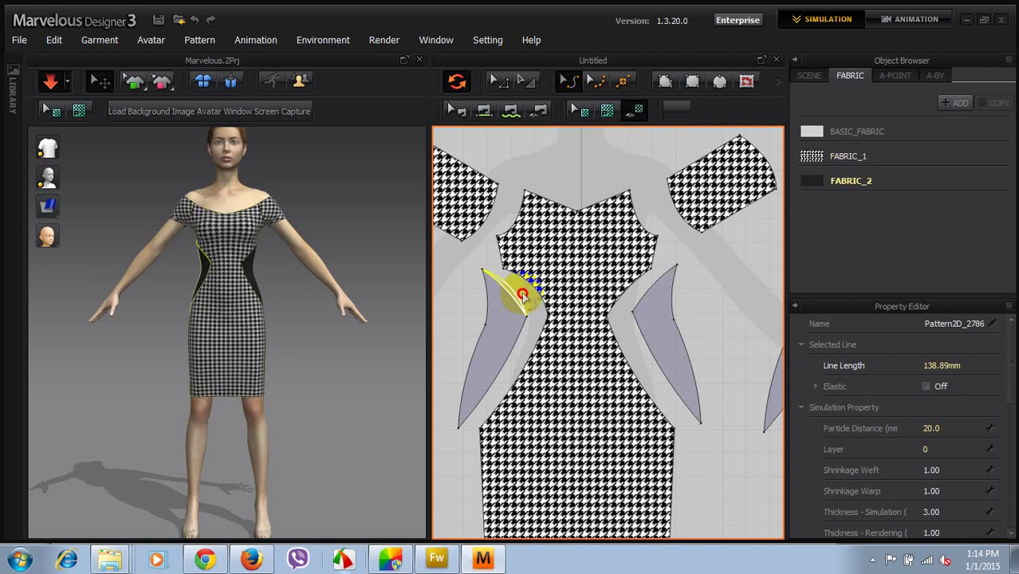
left_click_drag(525, 299, 524, 299)
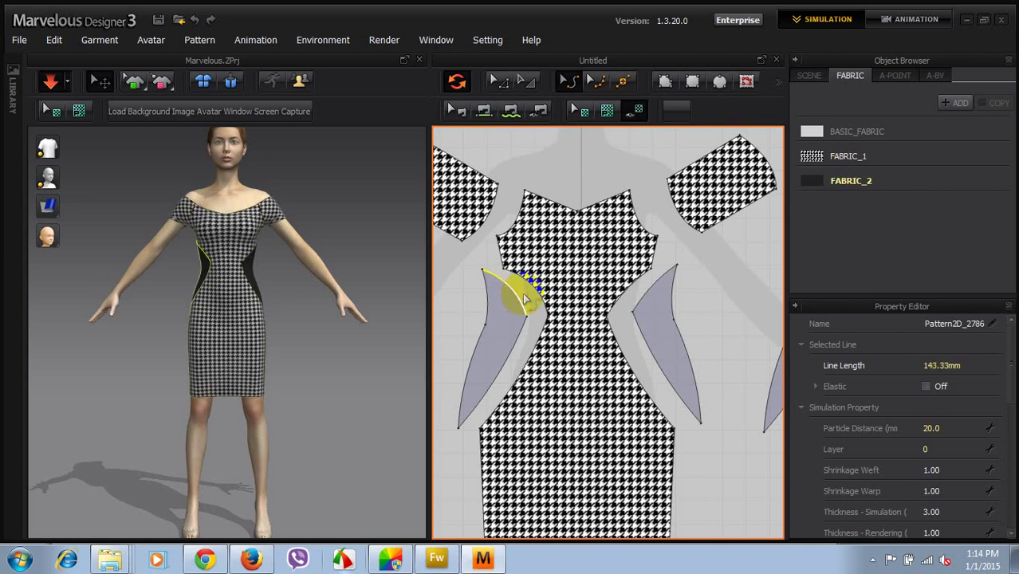
- Try to curve the upper waist edges of the right side panel and the front dress piece to match the left side
left_click(644, 294)
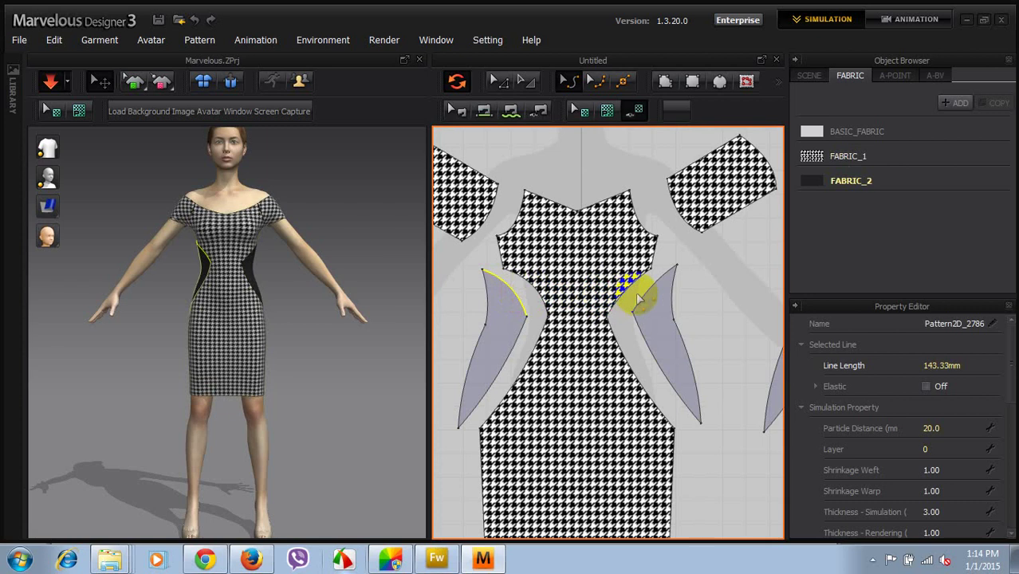
left_click(645, 287)
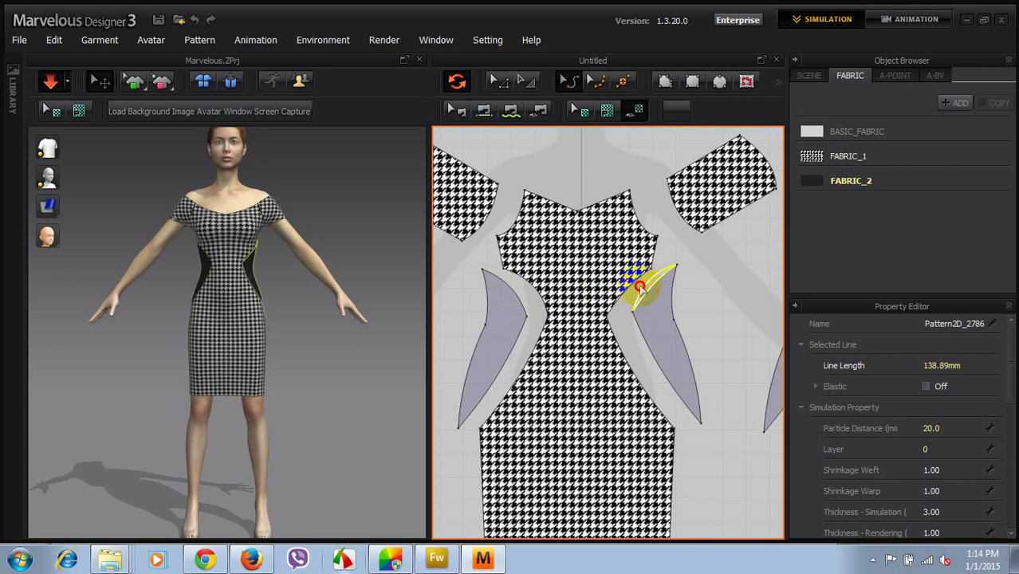
left_click_drag(640, 289, 626, 295)
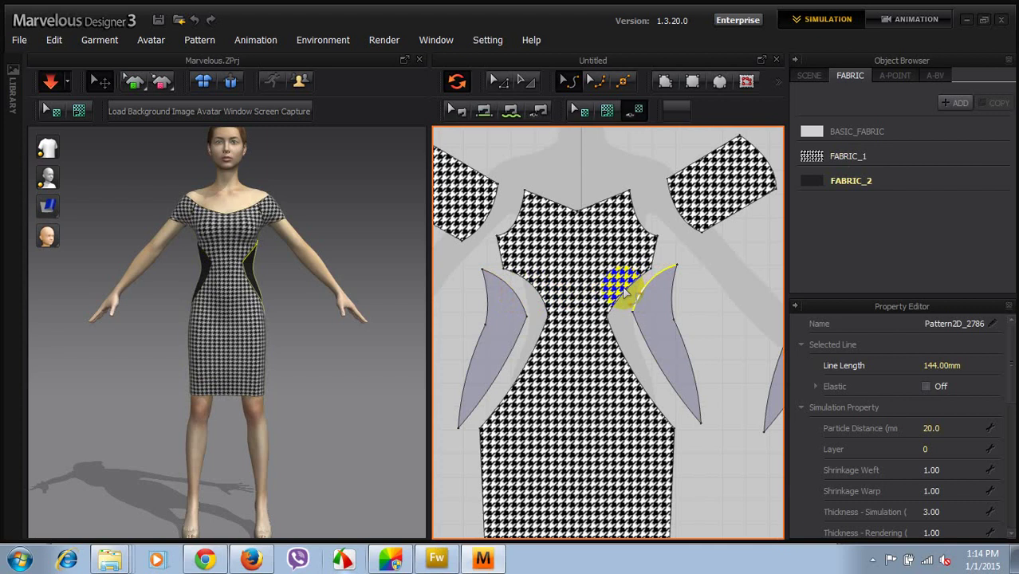
left_click(620, 287)
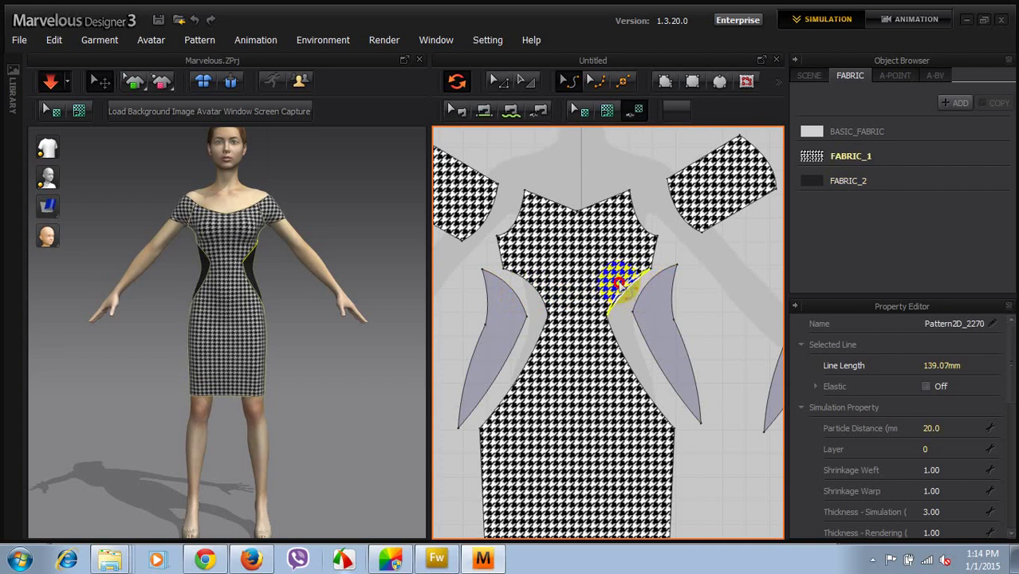
left_click_drag(628, 289, 610, 296)
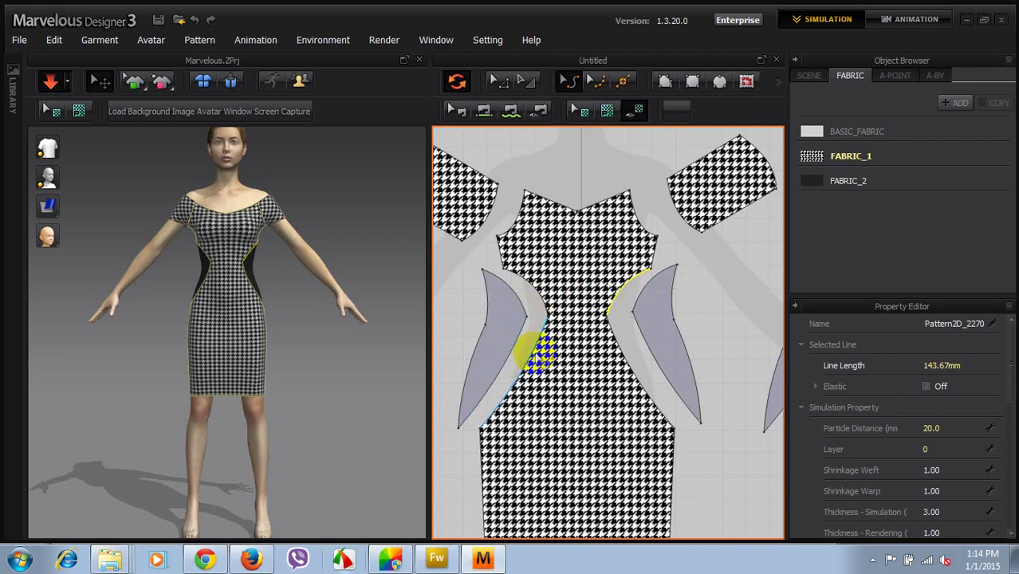
- Undo all the curve edits on the waist edges of the front dress piece and side panels, and deselect
scroll(531, 335, "down", 3)
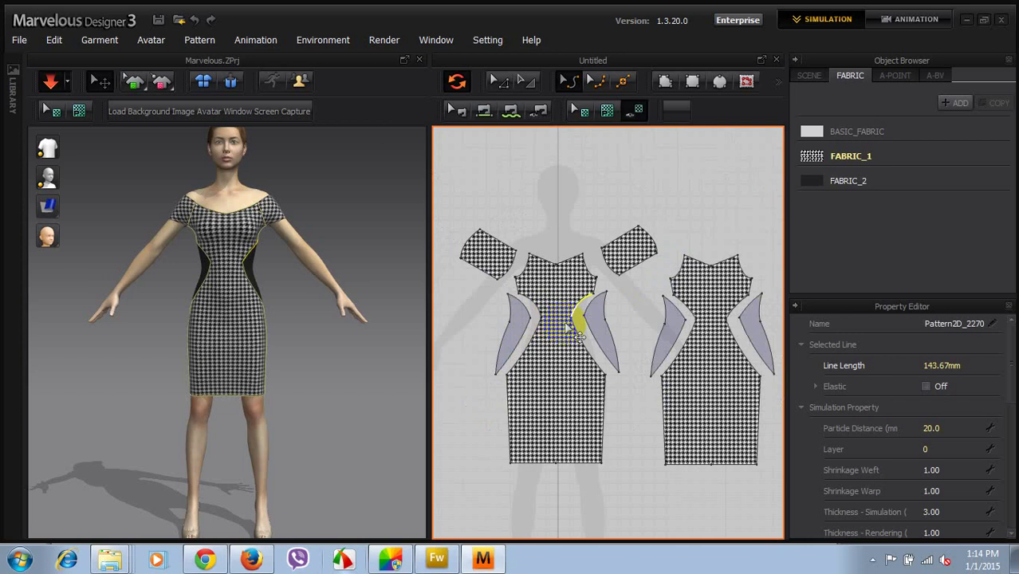
left_click(586, 311)
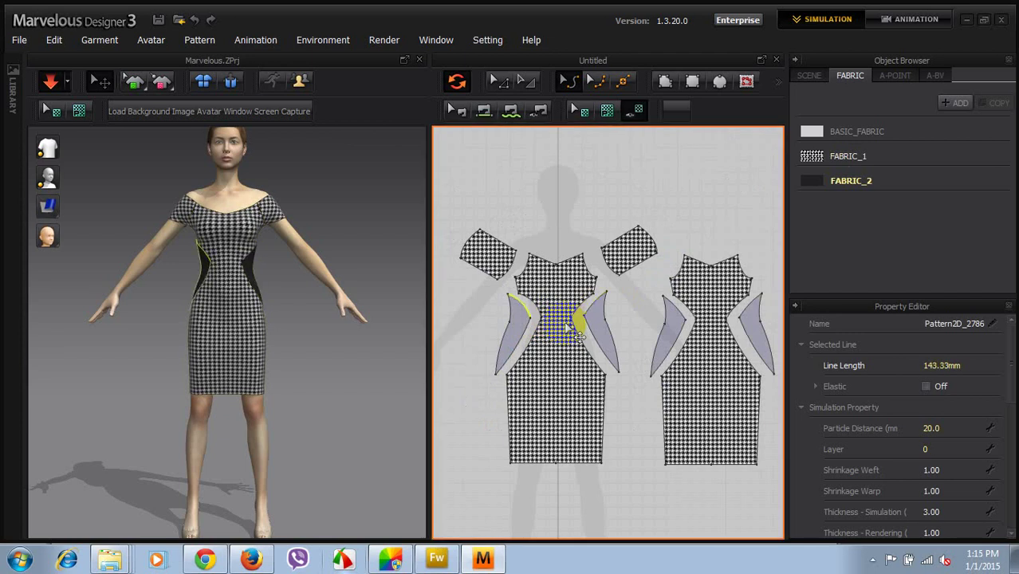
key("ctrl+z")
key("ctrl+z")
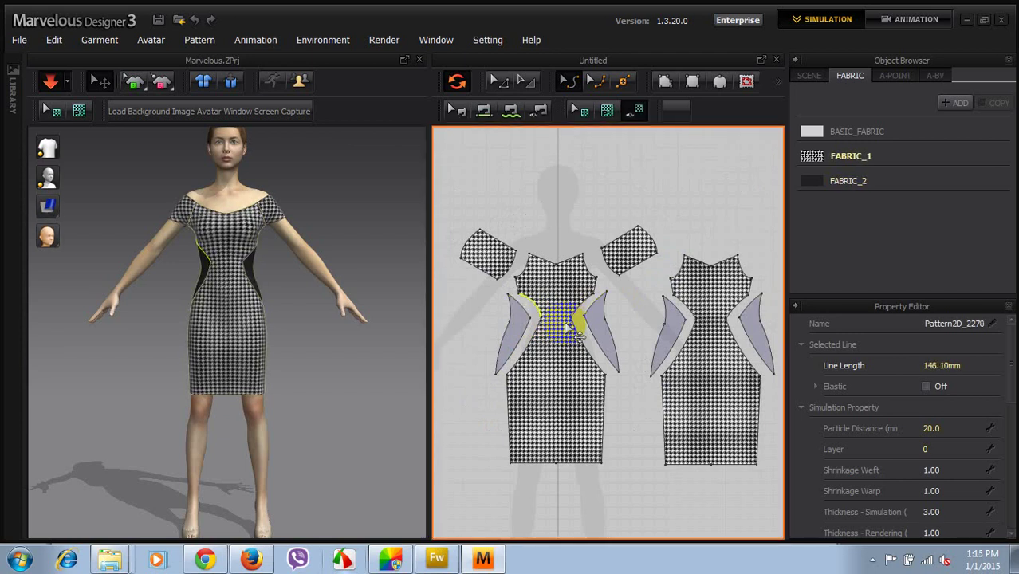
key("ctrl+z")
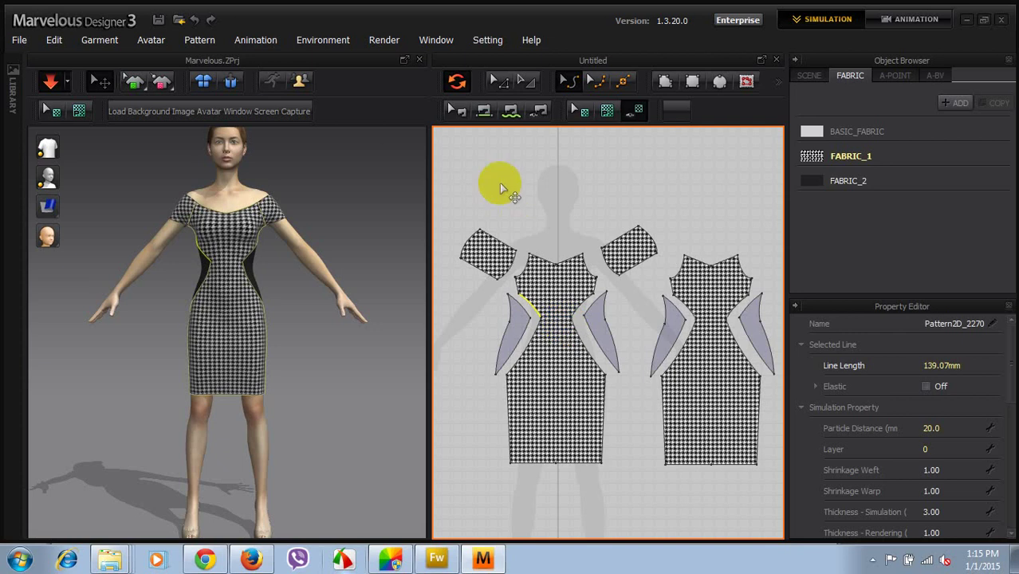
left_click(501, 189)
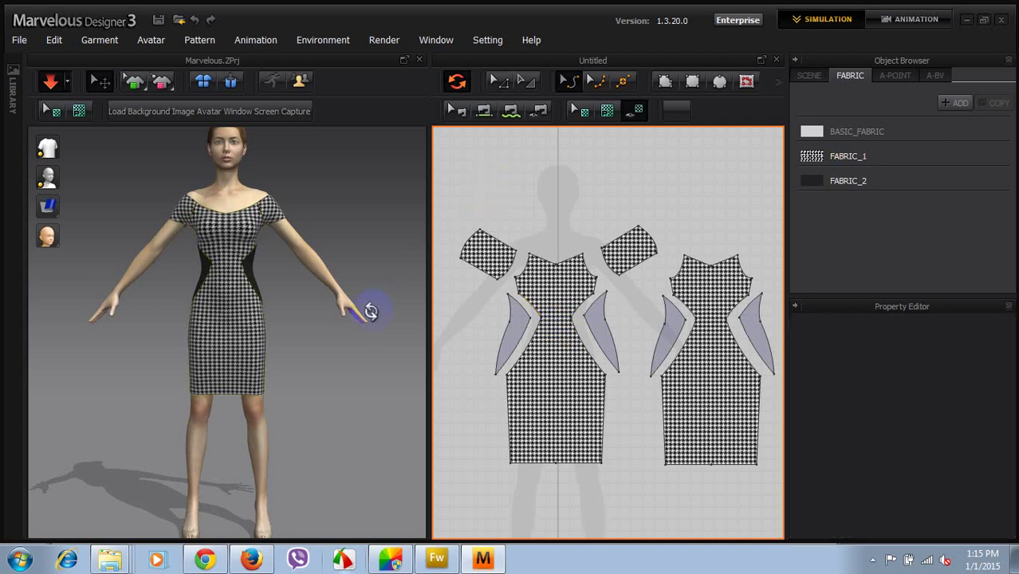
- Examine the dress on the avatar from the side and front, and slightly widen the 2D pattern window
right_click_drag(371, 311, 196, 320)
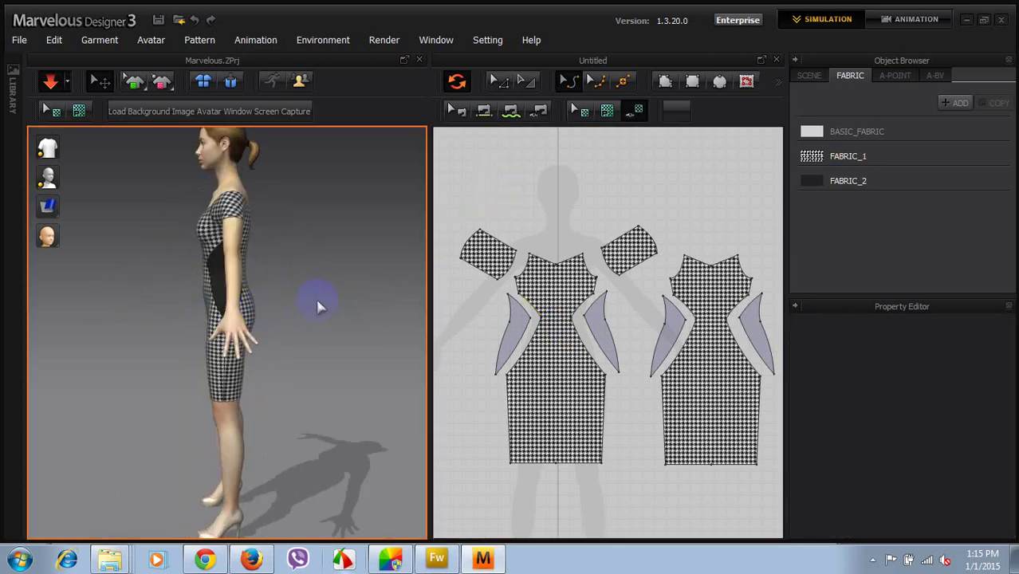
right_click_drag(259, 296, 224, 301)
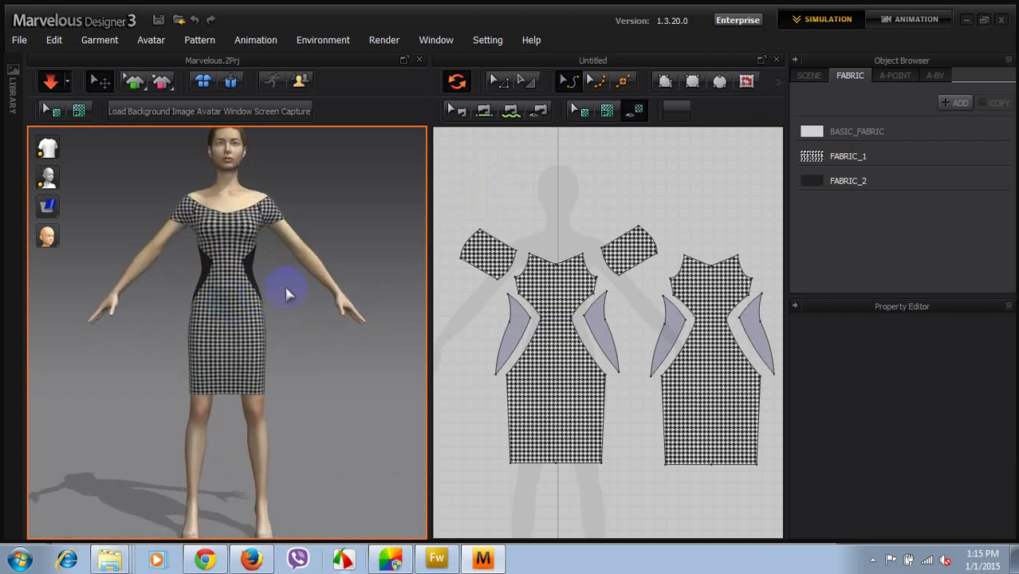
left_click(469, 376)
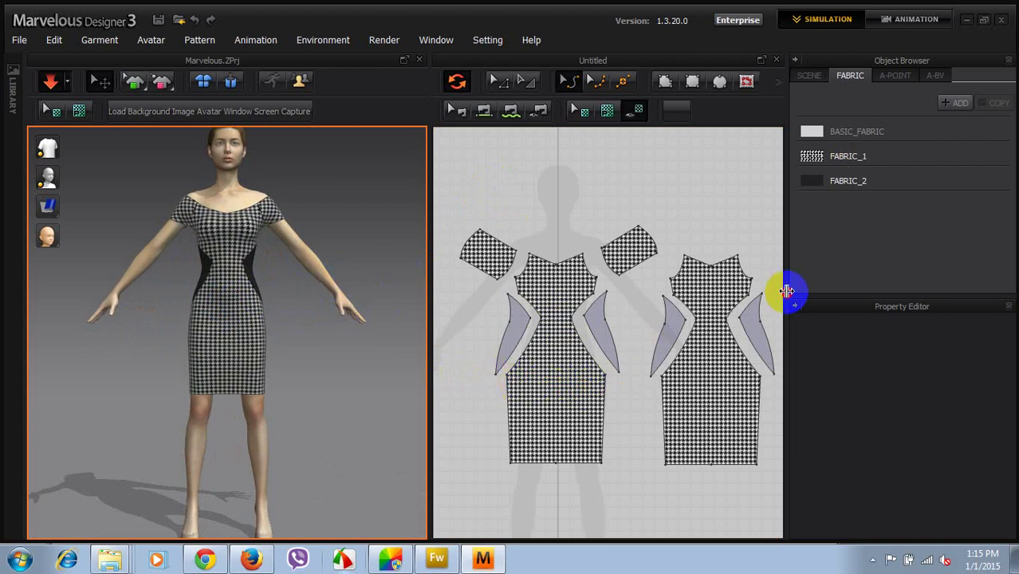
left_click_drag(787, 291, 805, 291)
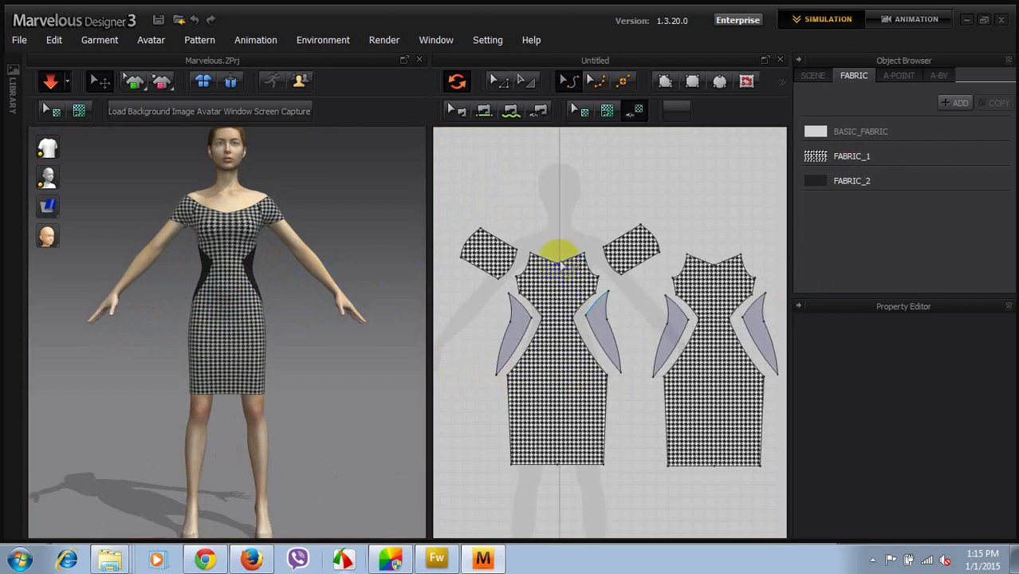
- Reset the garment pieces in 3D to their unsimulated positions and lay them out flat to match the 2D pattern arrangement
left_click(230, 83)
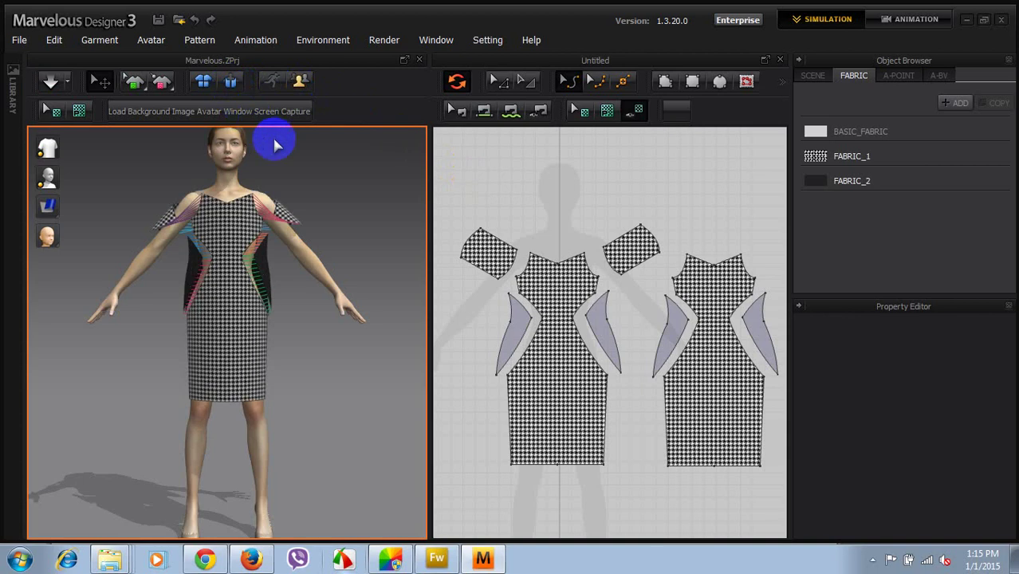
left_click(591, 249)
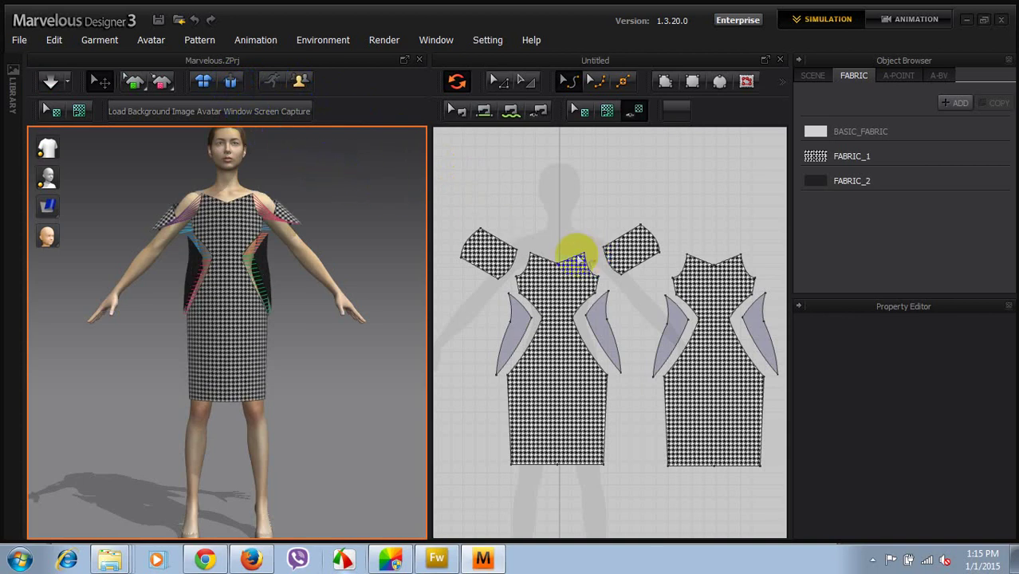
left_click(202, 82)
left_click(638, 256)
left_click(673, 231)
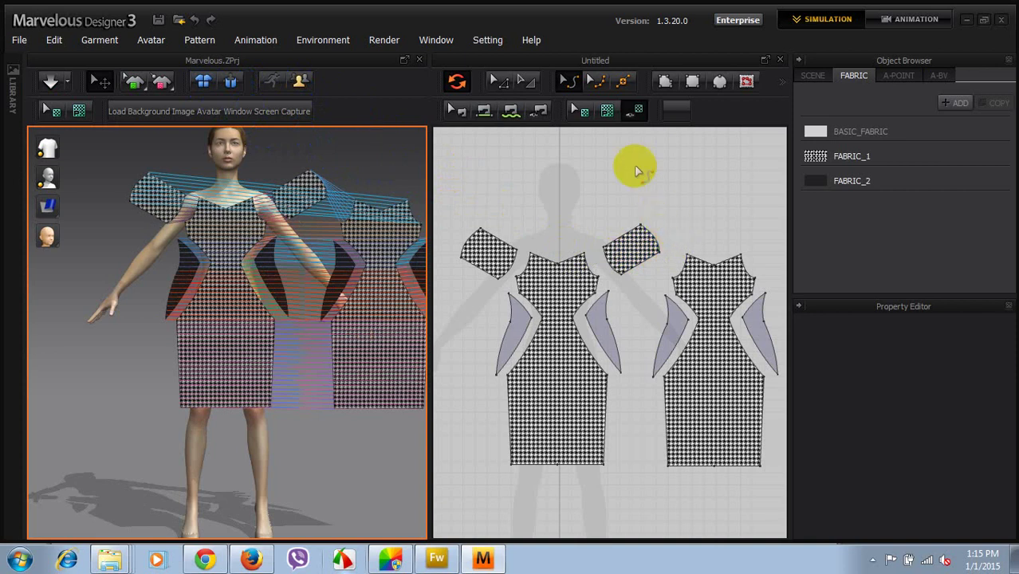
- Move the right sleeve pattern up and left, and delete the back dress piece with its two side panels
left_click(521, 83)
left_click(670, 252)
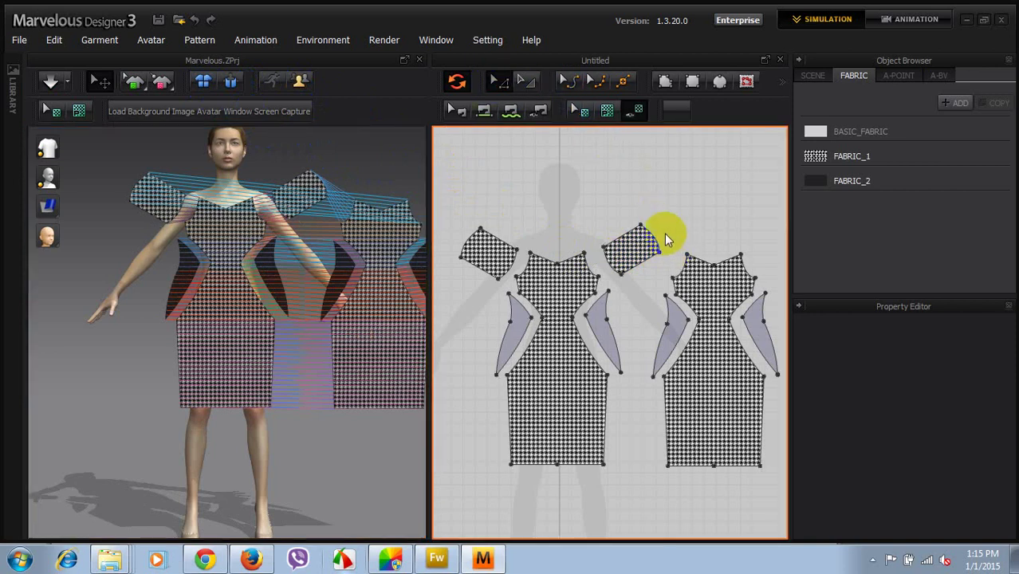
left_click_drag(664, 234, 781, 488)
key("Delete")
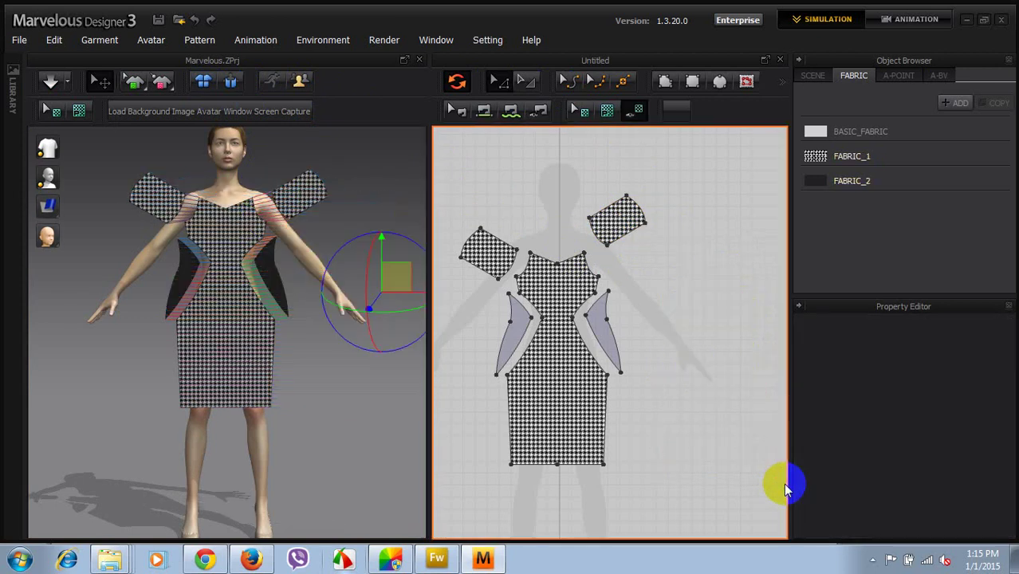
- Narrow the waist of the front dress piece by moving both waist corner points inward toward the centre
scroll(566, 347, "up", 5)
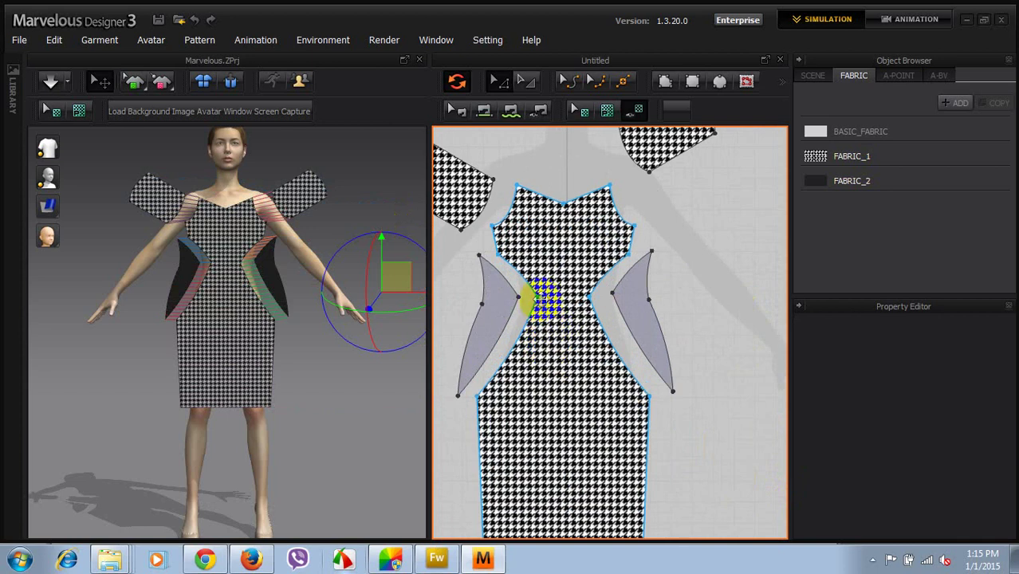
scroll(571, 294, "down", 3)
scroll(569, 292, "up", 4)
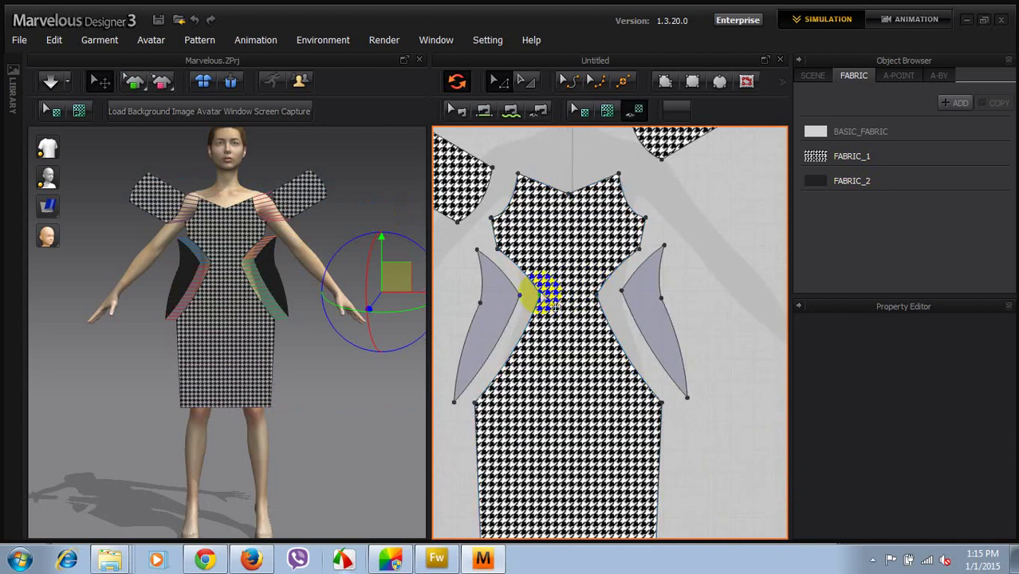
left_click(544, 296)
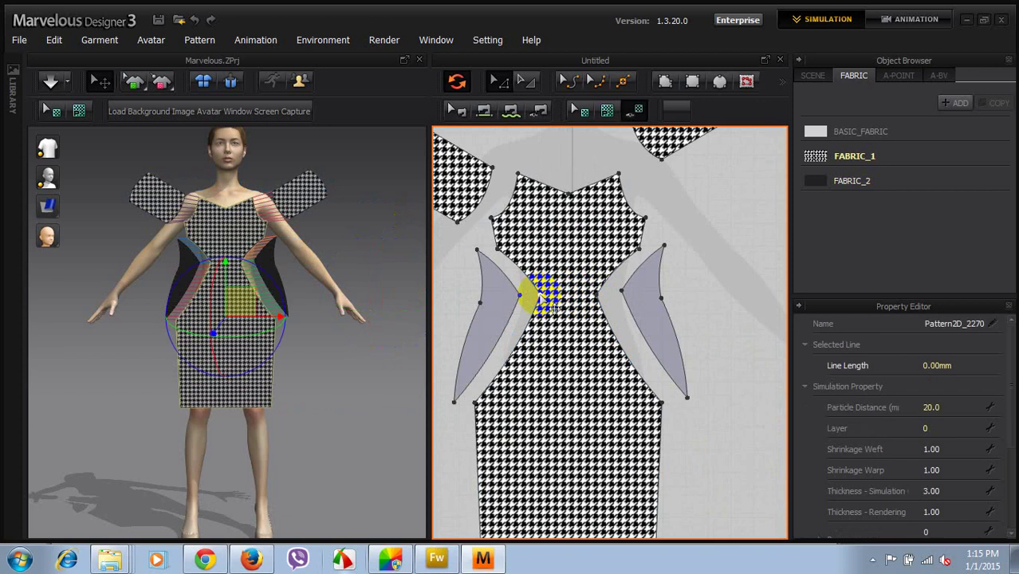
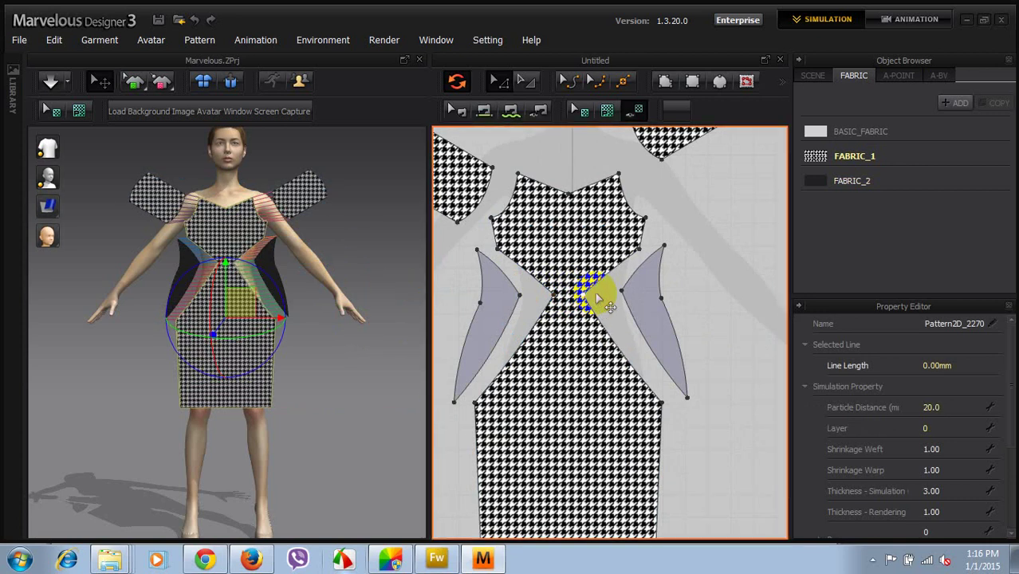
- Delete the right-hand dark side panel and bend the front dress piece's upper-left waist edge into an inward curve
left_click(642, 290)
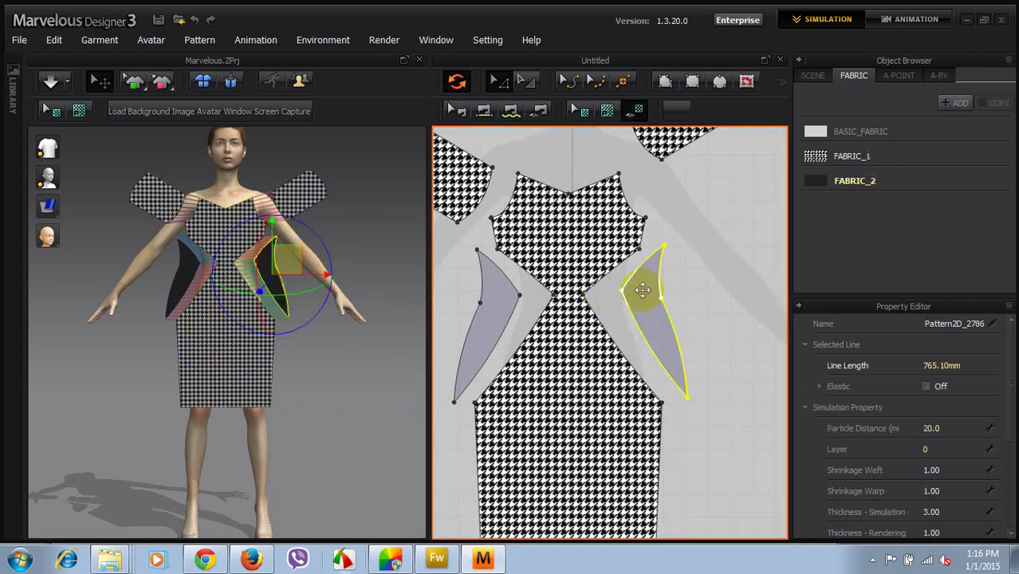
key("Delete")
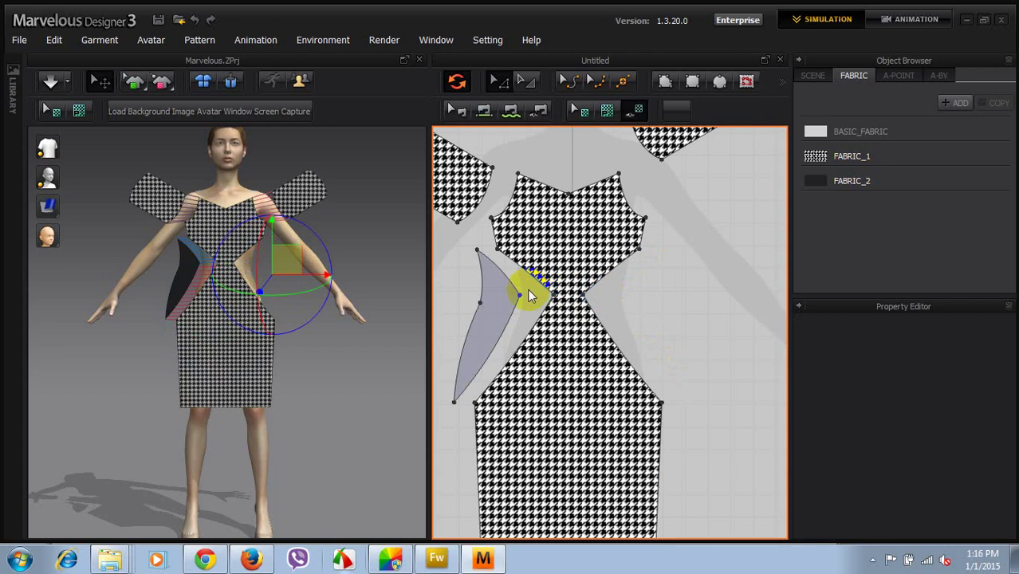
left_click(526, 277)
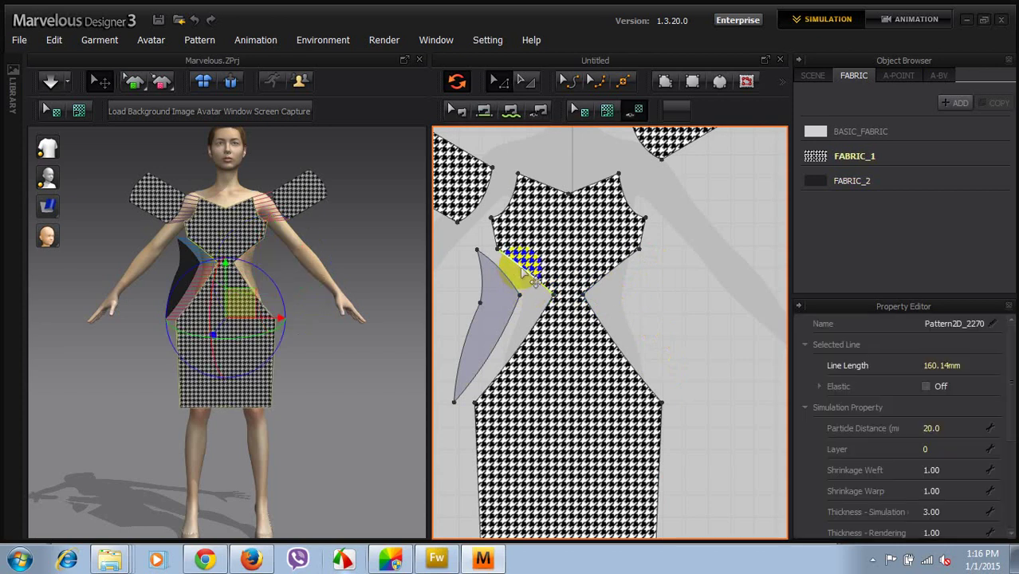
left_click(565, 82)
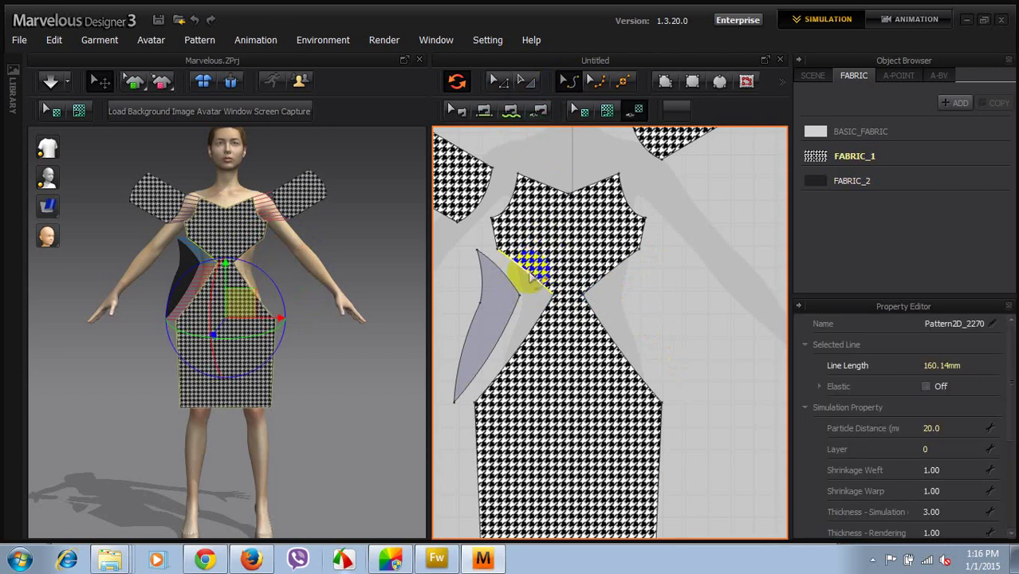
mouse_move(531, 274)
left_mouse_down()
mouse_move(550, 257)
mouse_move(542, 259)
left_mouse_up()
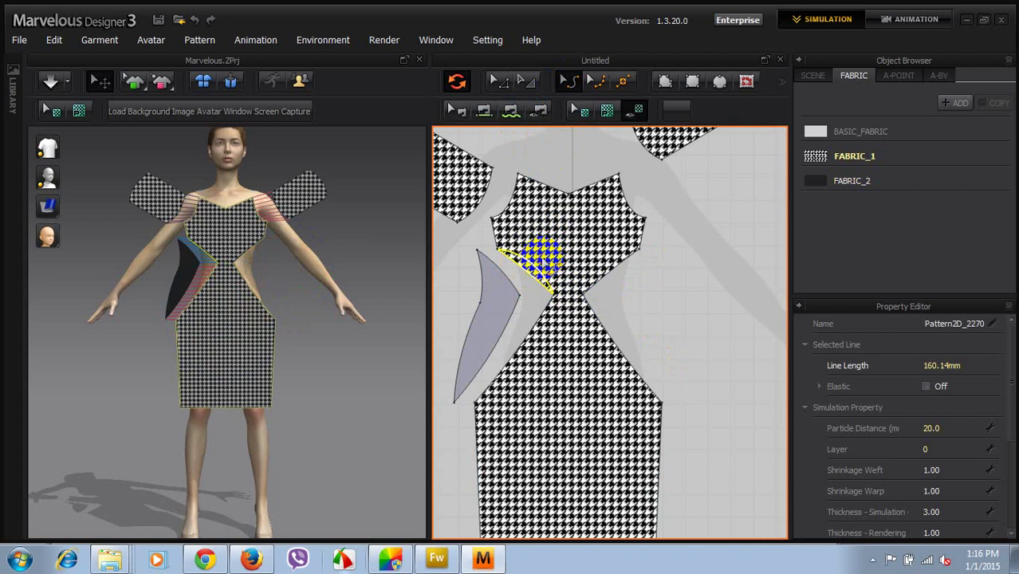
left_click_drag(542, 260, 544, 257)
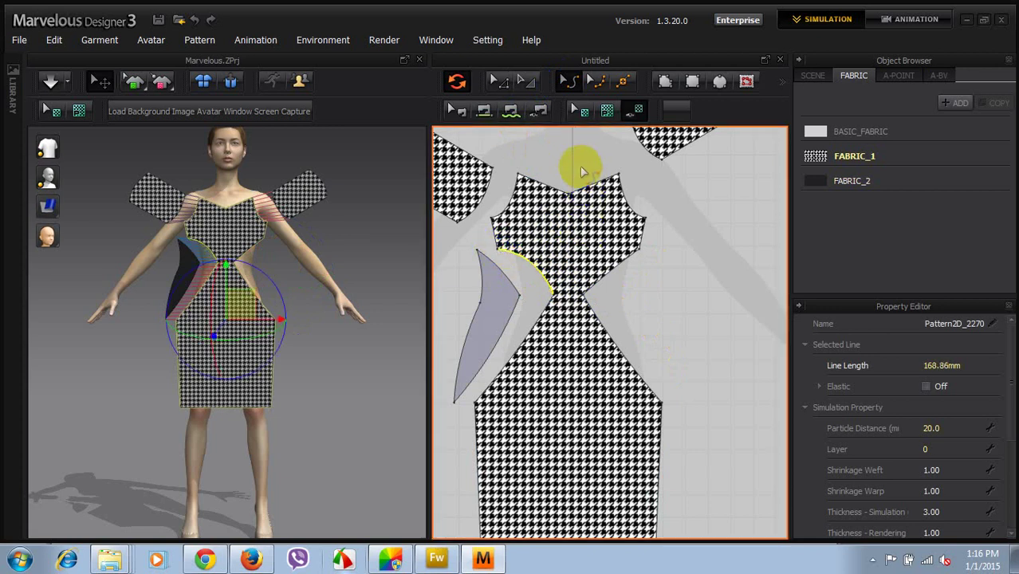
- Delete the points on the right half of the front dress piece, leaving only the left half up to the centre line
left_click(495, 81)
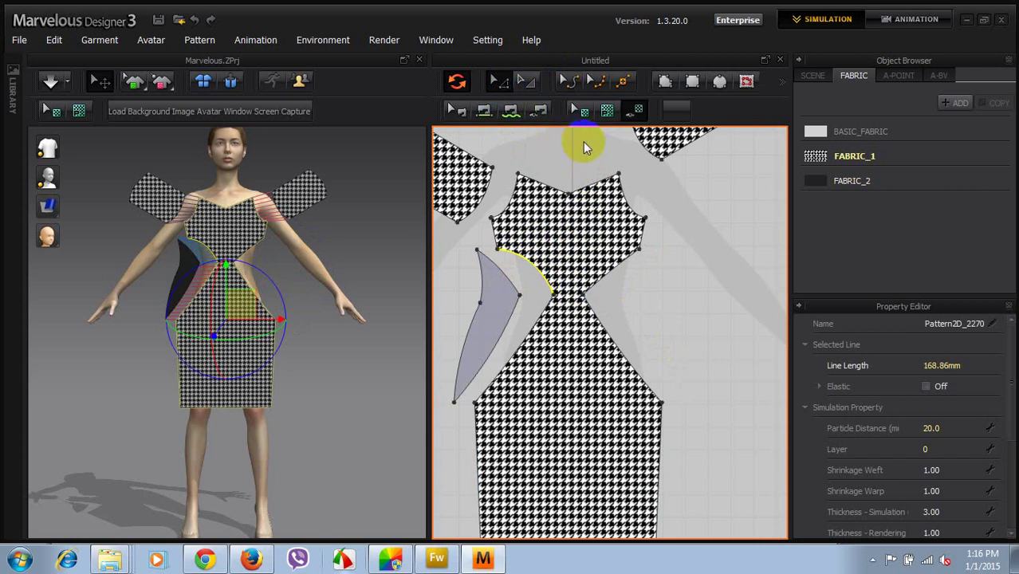
left_click_drag(581, 152, 668, 540)
scroll(622, 279, "up", 2)
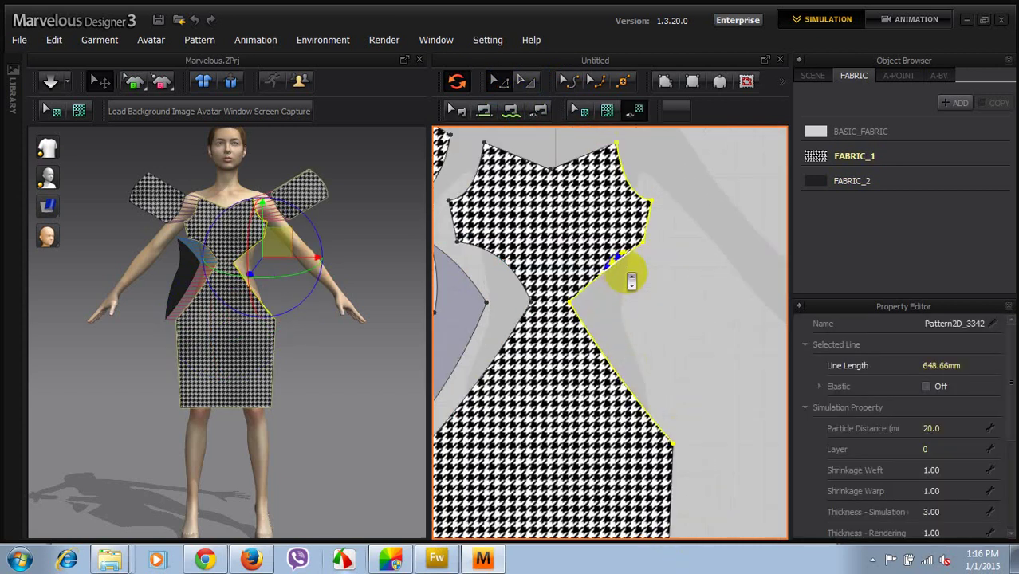
scroll(626, 277, "down", 2)
left_click(660, 291)
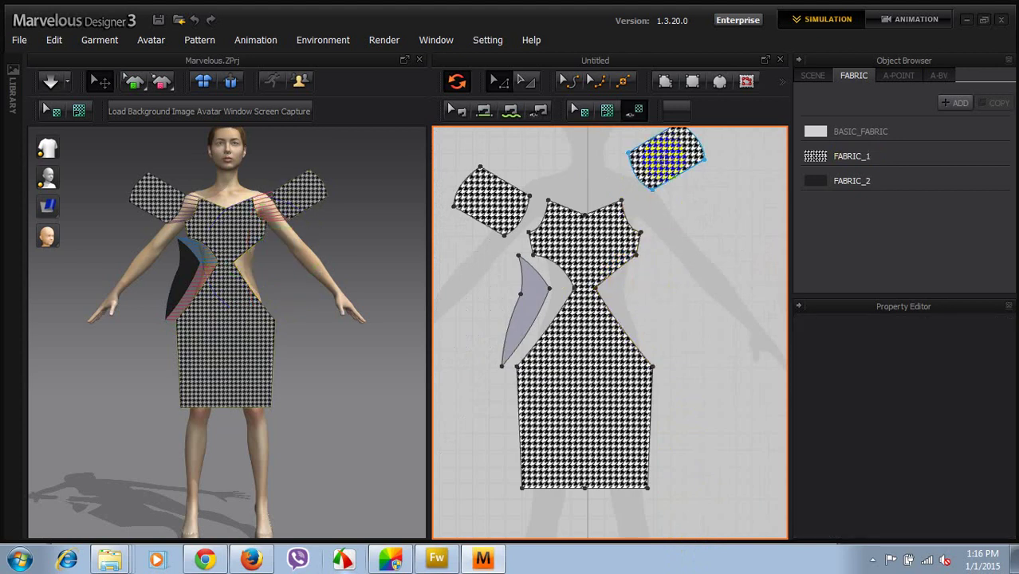
left_click(661, 147)
left_click_drag(661, 147, 718, 505)
key("Delete")
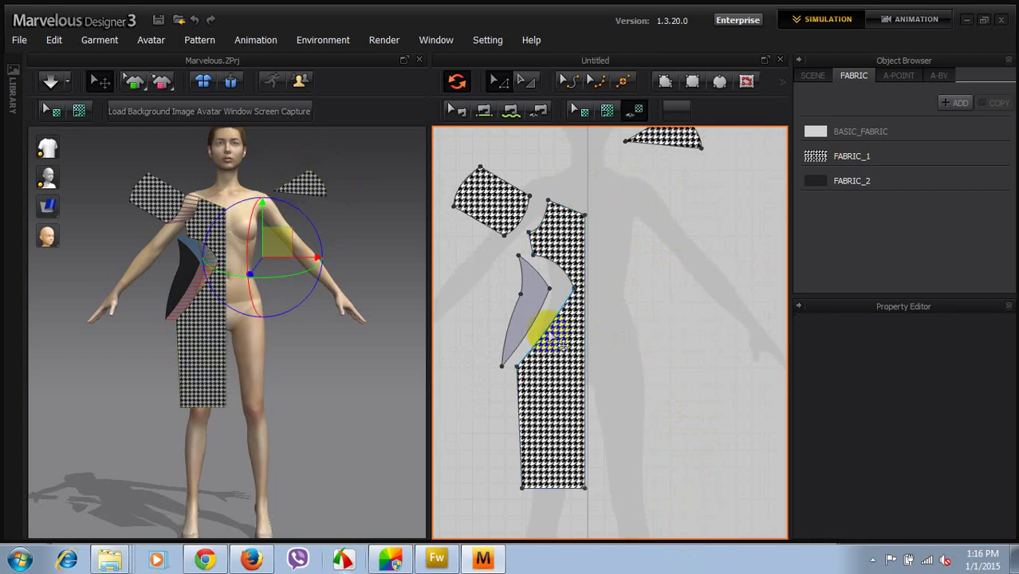
- Bend the lower waist edge of the half dress piece inward so it continues the curve of the upper edge
left_click(567, 81)
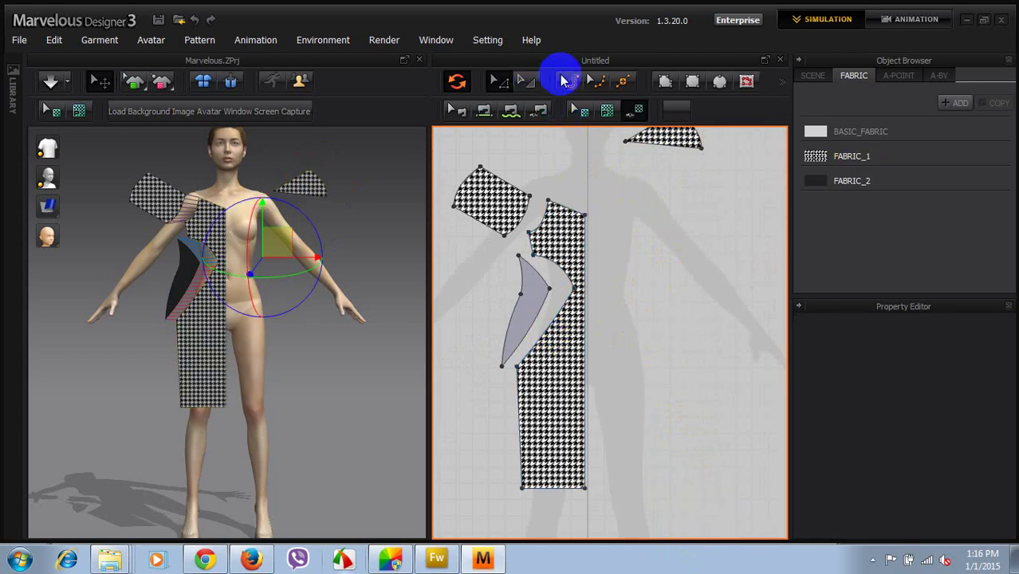
left_click(557, 343)
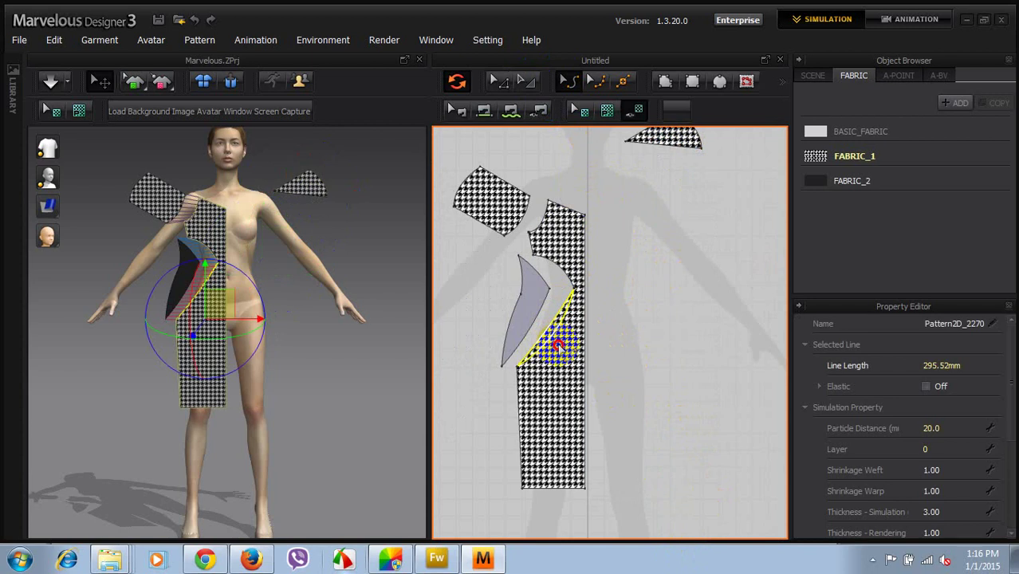
left_click_drag(560, 346, 569, 307)
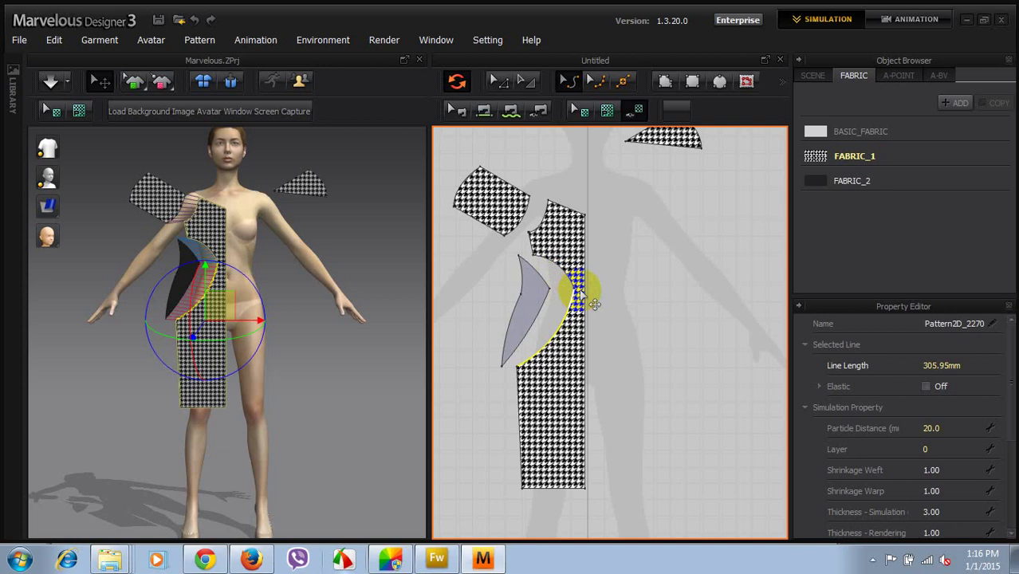
- Try shifting the half dress piece's waist point outward and down, and nudge it back up and inward
scroll(594, 304, "up", 5)
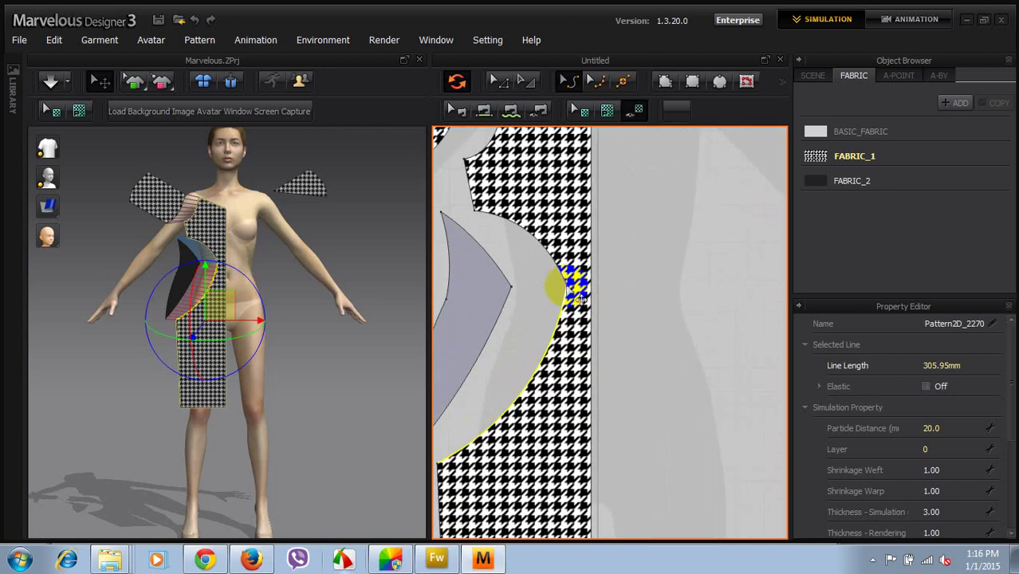
left_click(567, 281)
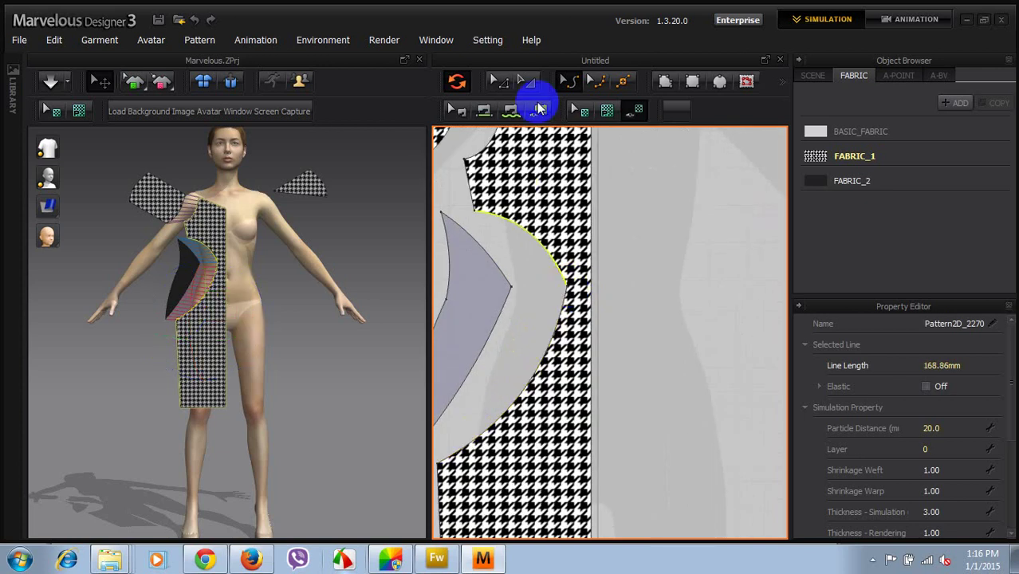
left_click(494, 80)
left_click(583, 298)
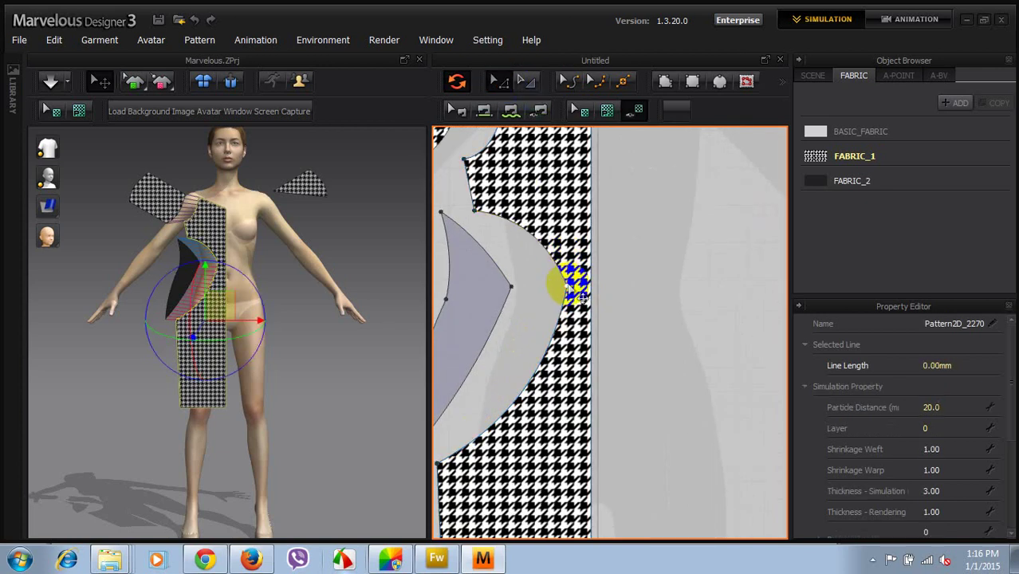
left_click_drag(567, 286, 559, 285)
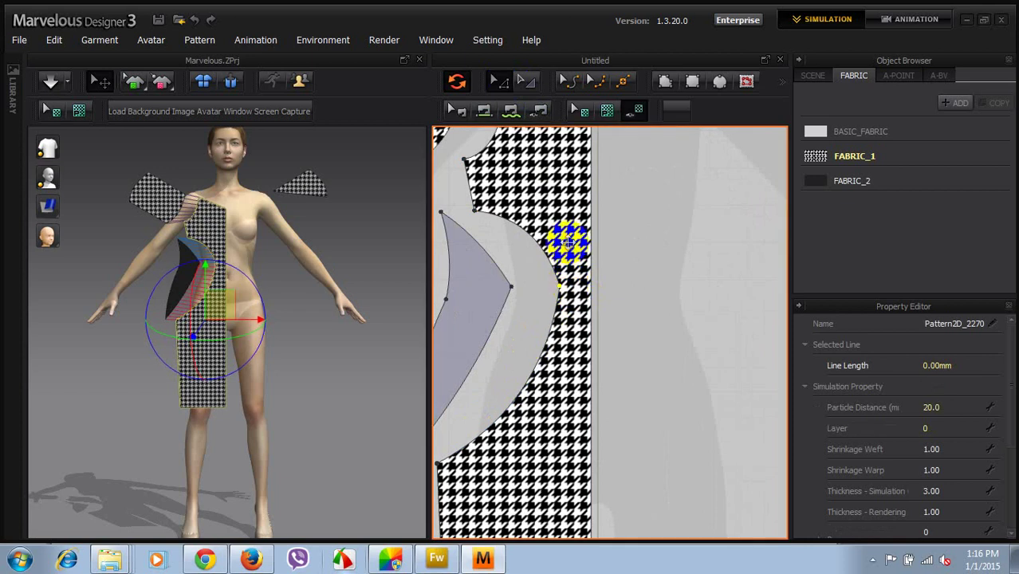
left_click(527, 81)
key("Down")
key("Down")
key("Down")
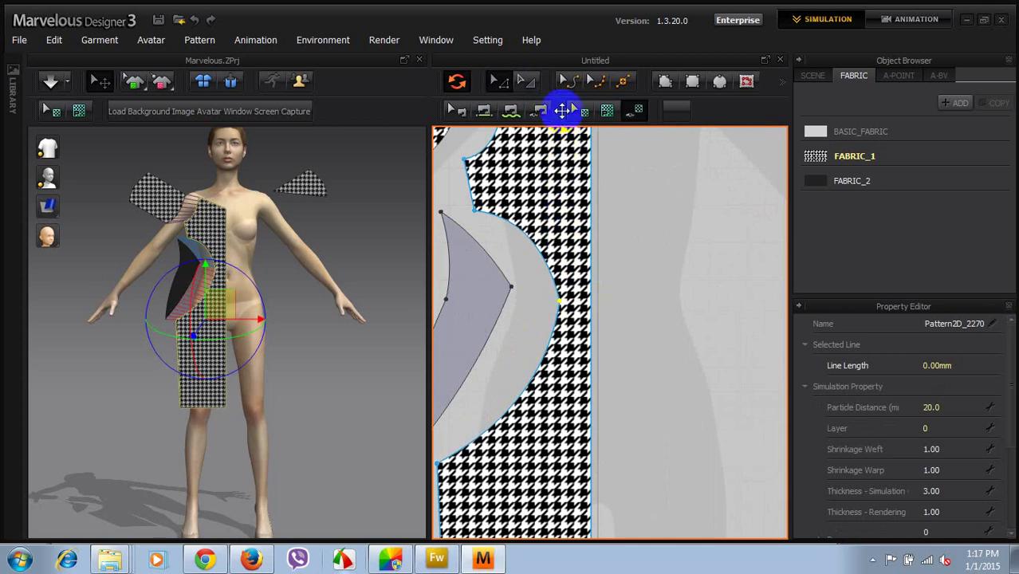
key("Up")
key("Up")
key("Up")
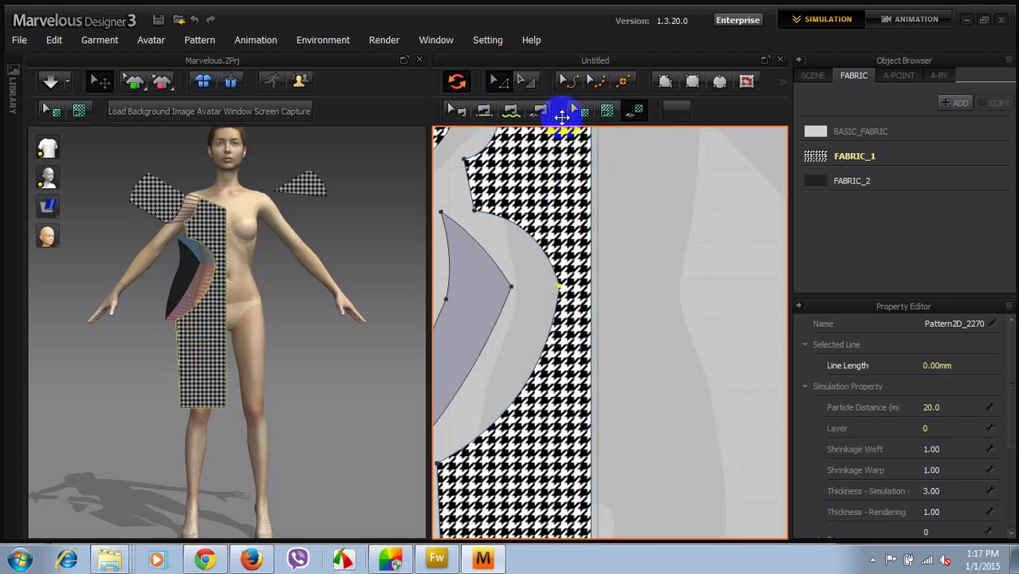
key("Right")
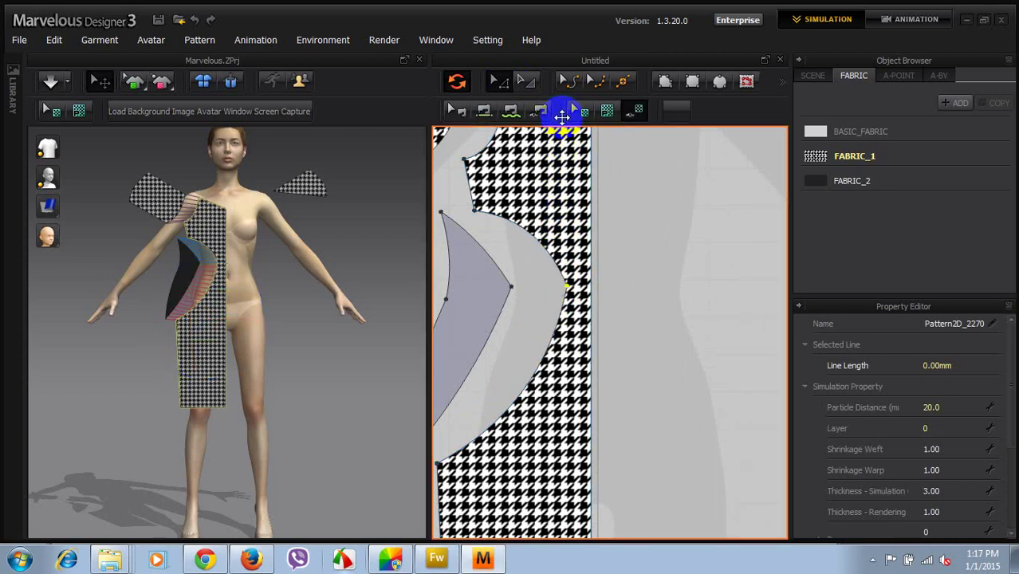
left_click(633, 229)
- Move the remaining side panel against the waist cutout so its upper and lower corners meet the half dress piece
scroll(544, 279, "down", 5)
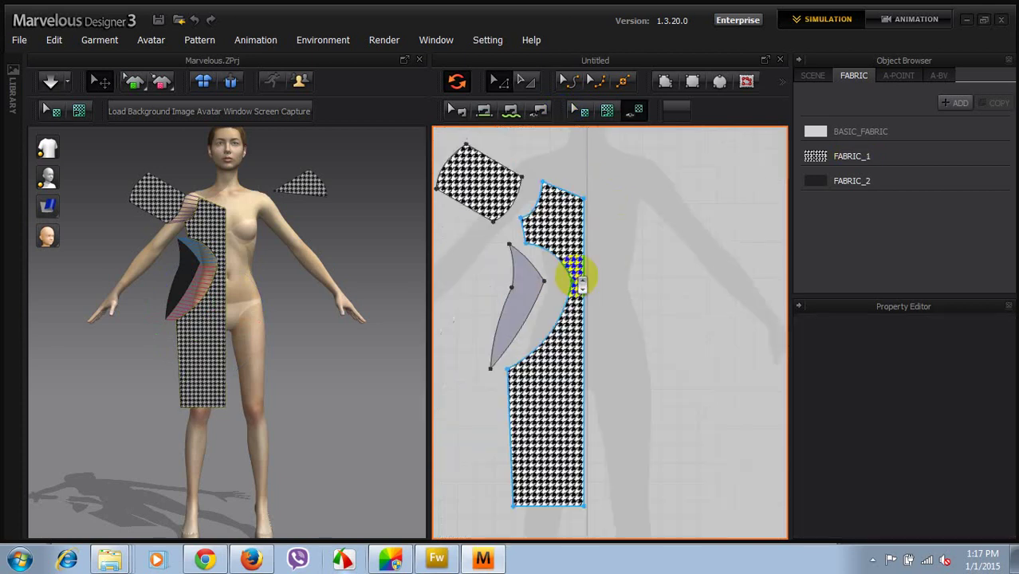
scroll(562, 291, "up", 2)
left_click(531, 292)
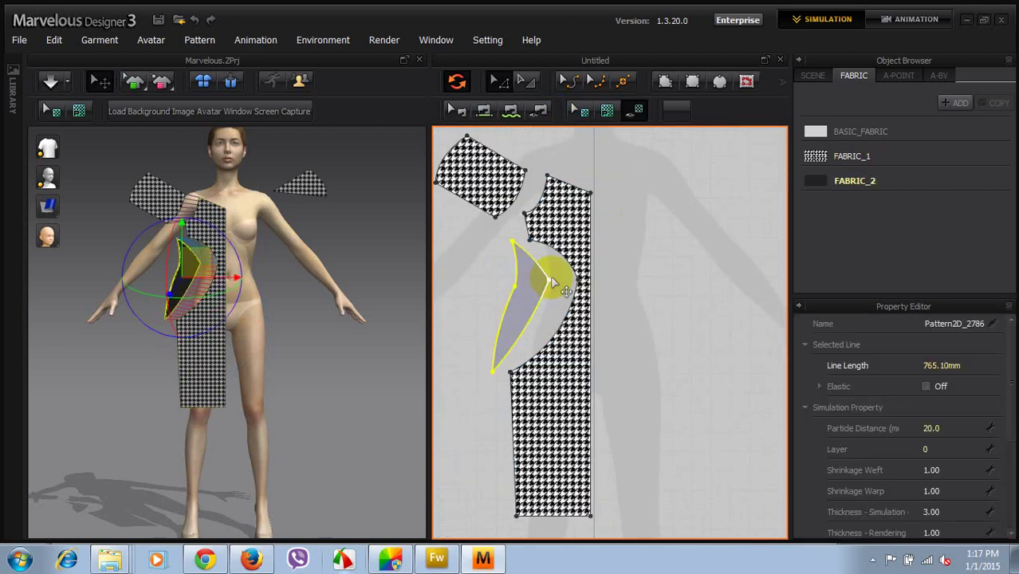
scroll(518, 292, "up", 3)
left_click_drag(513, 292, 545, 292)
left_click(544, 293)
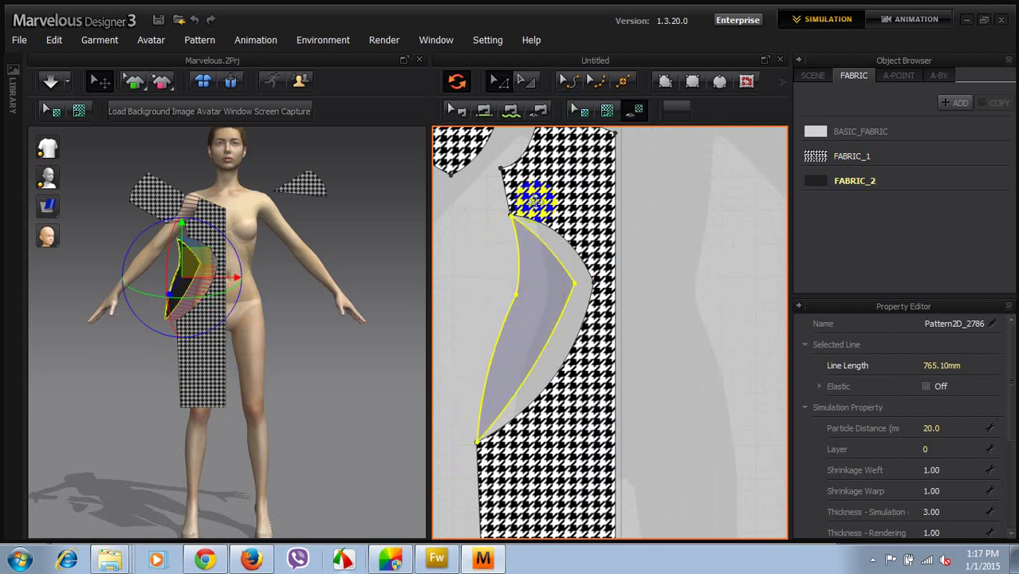
- Move the side panel's inner corner point onto the waist point of the half dress piece
left_click(498, 83)
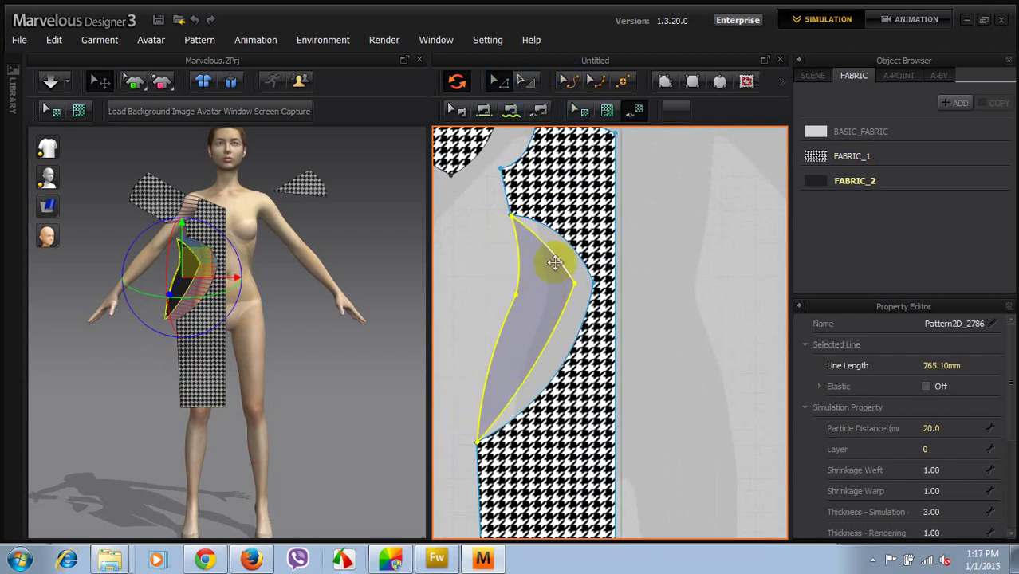
left_click(491, 283)
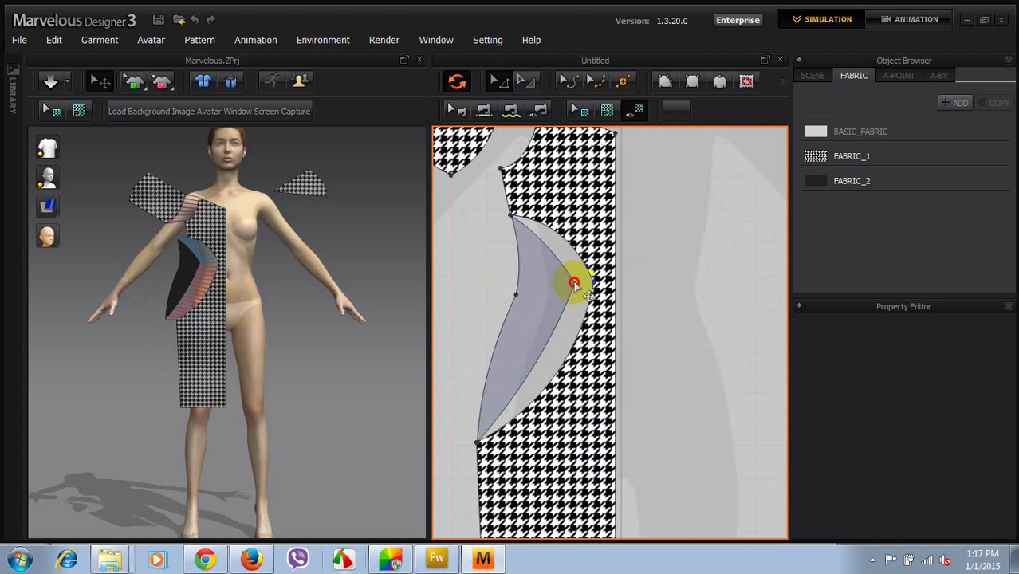
left_click_drag(574, 283, 595, 284)
- Curve the side panel's upper and lower inner edges to match the waist cutout of the half dress piece, and deselect
left_click(566, 81)
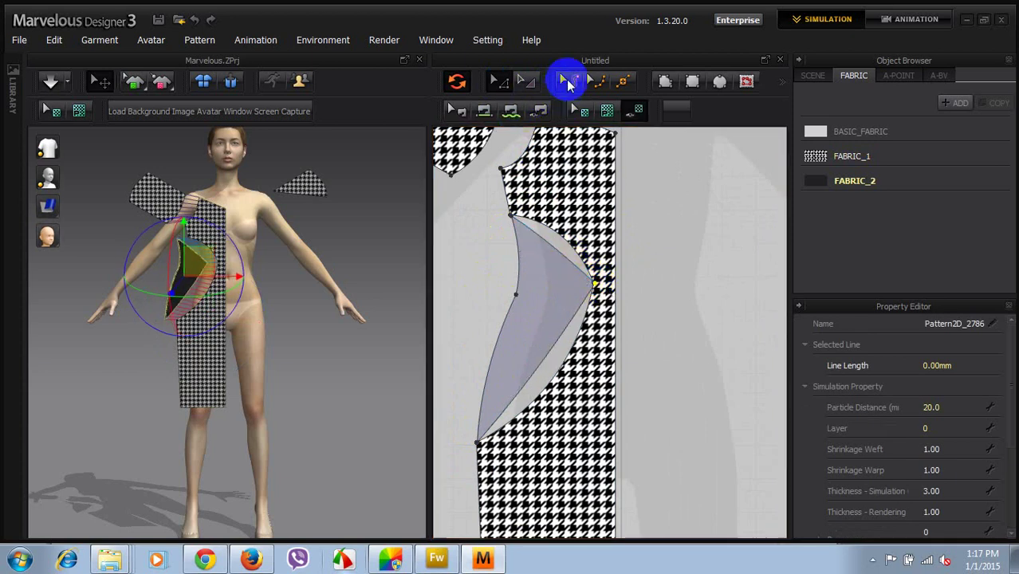
left_click(548, 244)
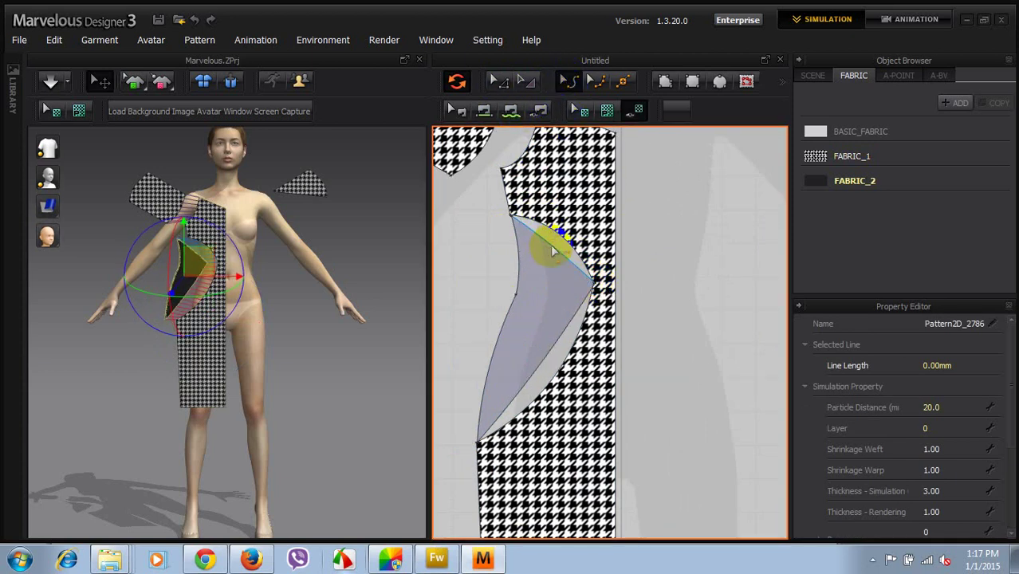
left_click(553, 250)
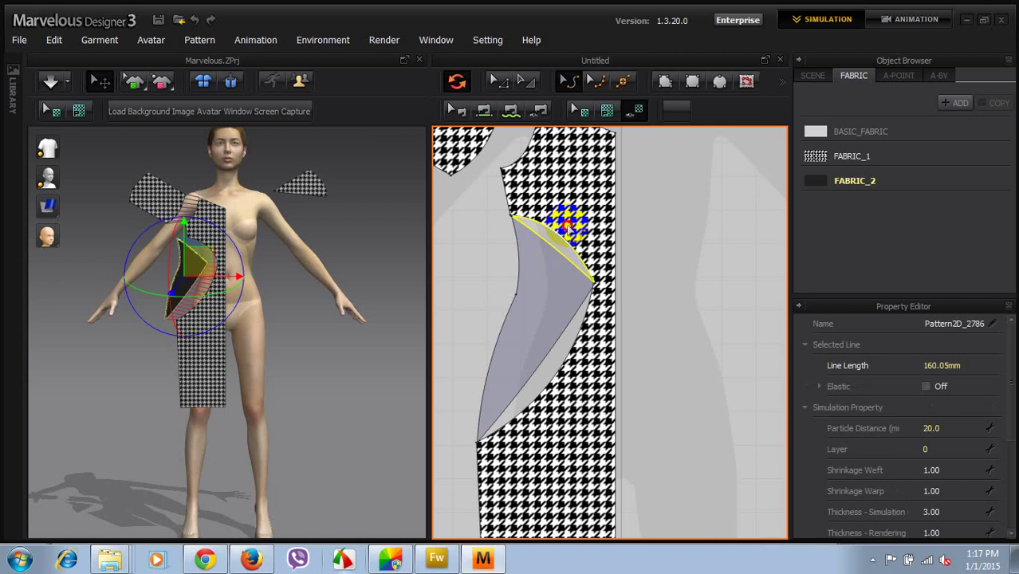
left_click_drag(570, 228, 569, 229)
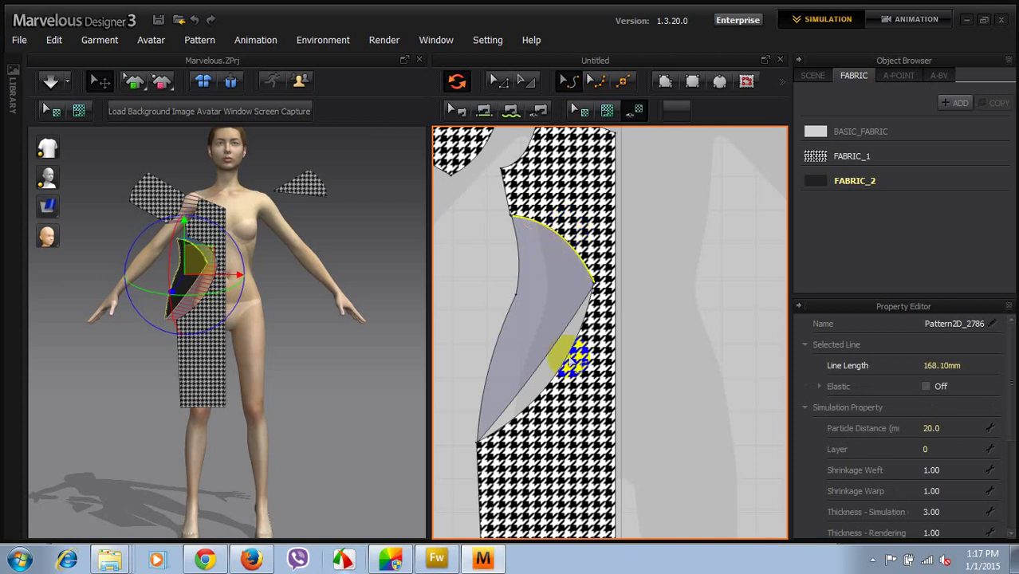
left_click_drag(548, 360, 517, 323)
scroll(518, 334, "down", 3)
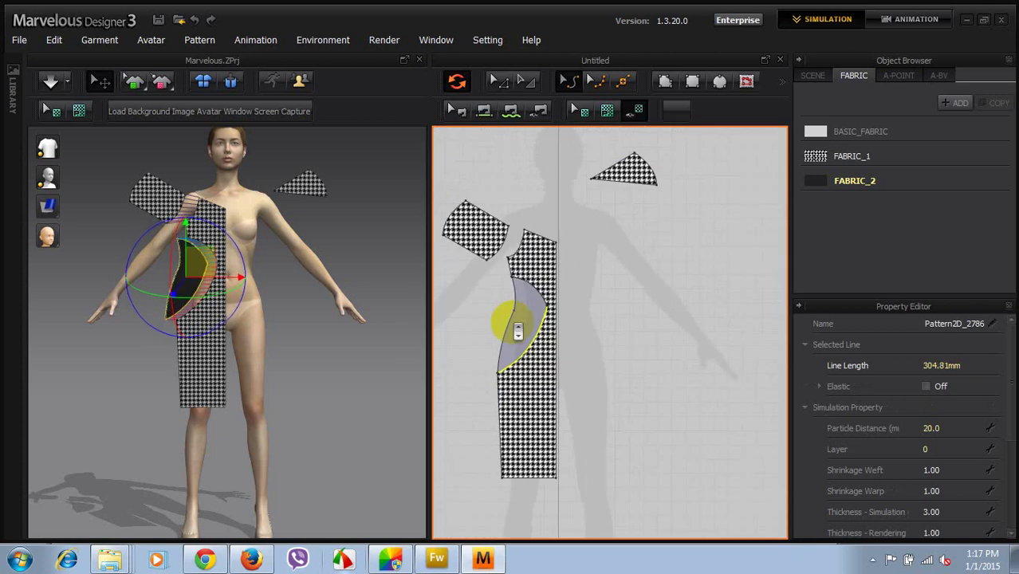
left_click(455, 165)
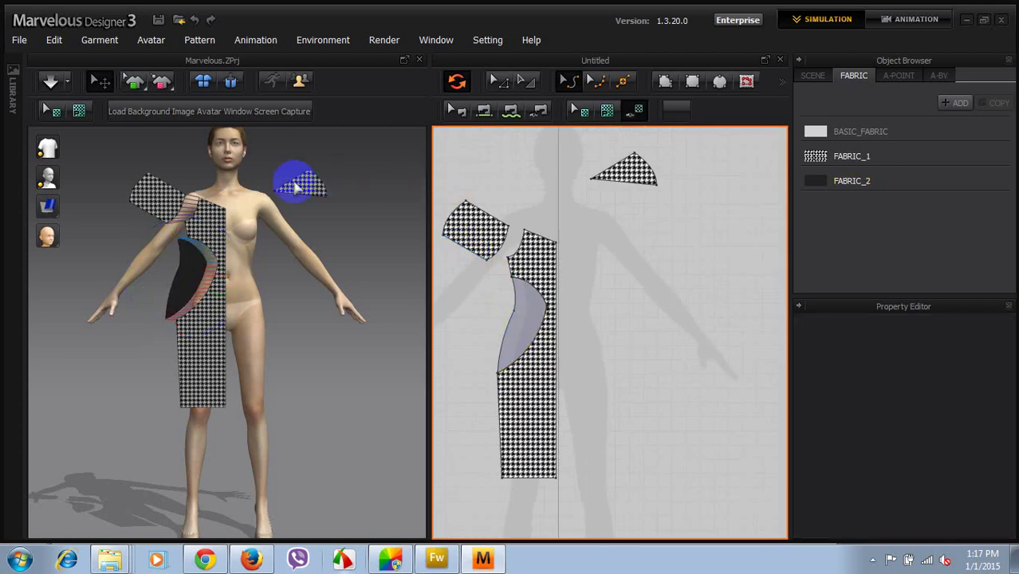
- Delete the small triangular houndstooth piece beside the avatar silhouette's head
left_click(303, 189)
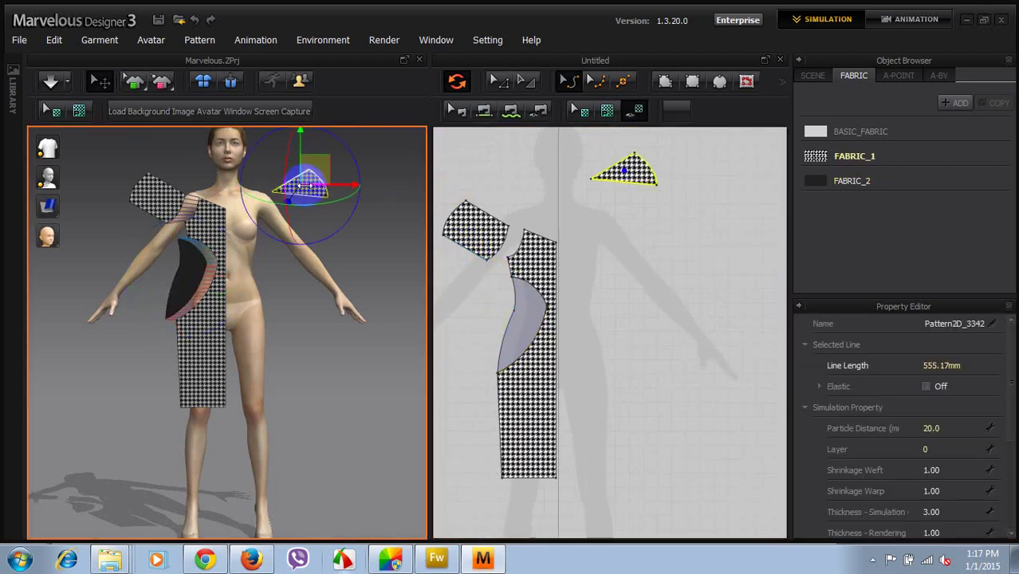
left_click(614, 194)
left_click(500, 83)
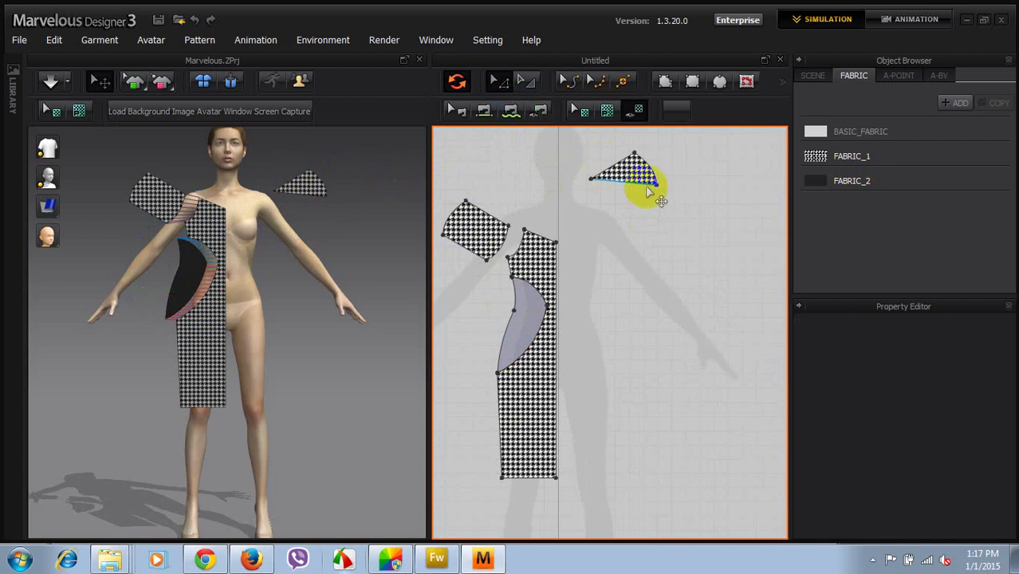
left_click(630, 172)
key("Delete")
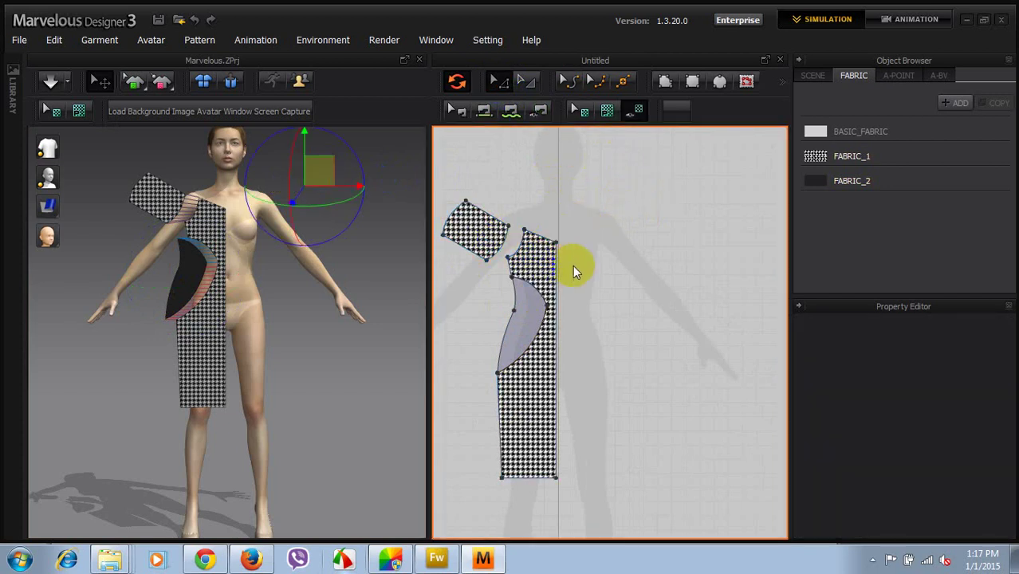
- Unfold the half dress piece along its straight centre line into a full symmetric front
scroll(573, 271, "down", 2)
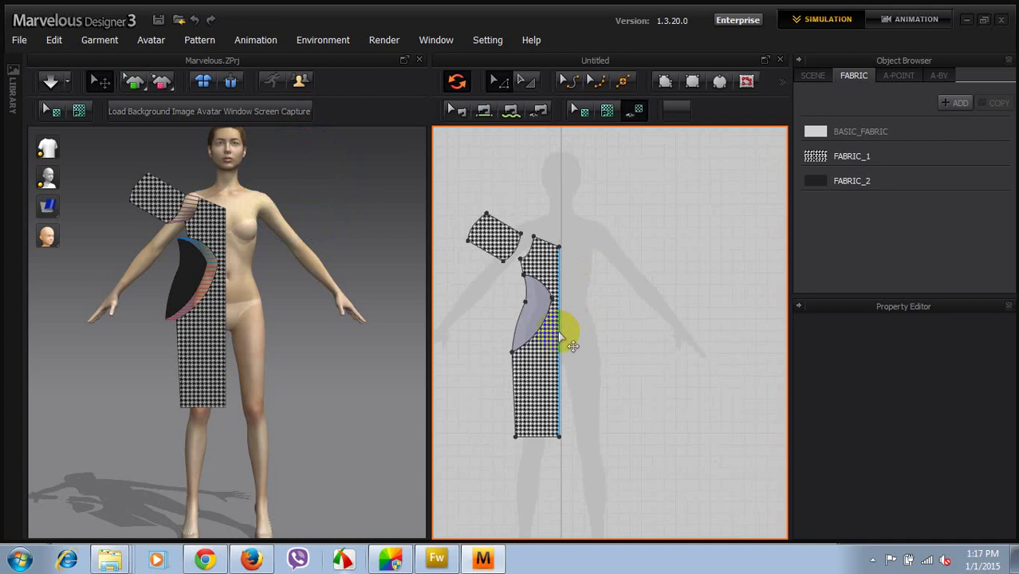
left_click(560, 334)
right_click(560, 336)
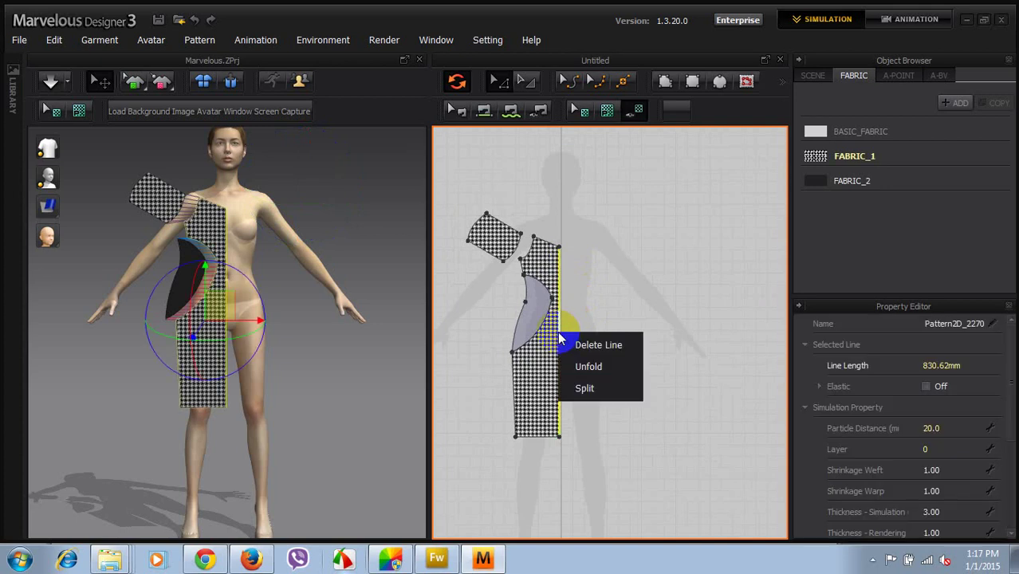
left_click(586, 366)
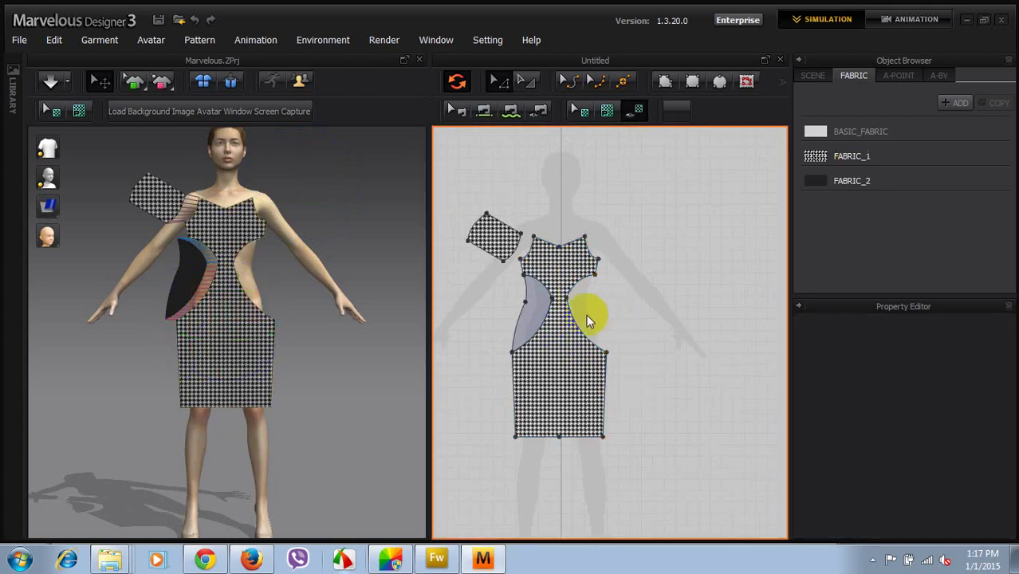
- Move the dark side panel outward so a gap separates it from the front piece's waist cutout, and deselect
left_click(533, 309)
left_click_drag(530, 307, 519, 307)
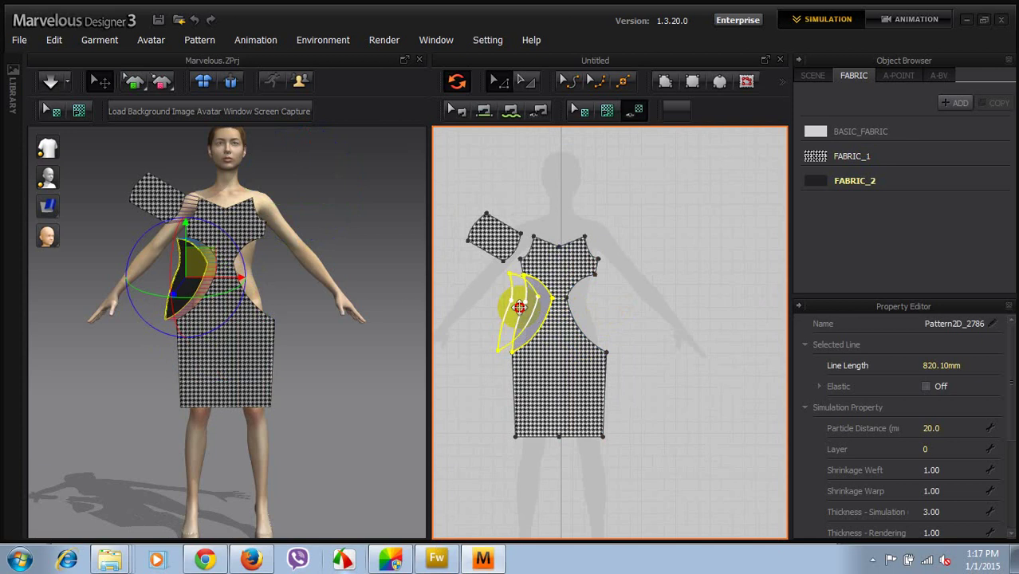
left_click(614, 303)
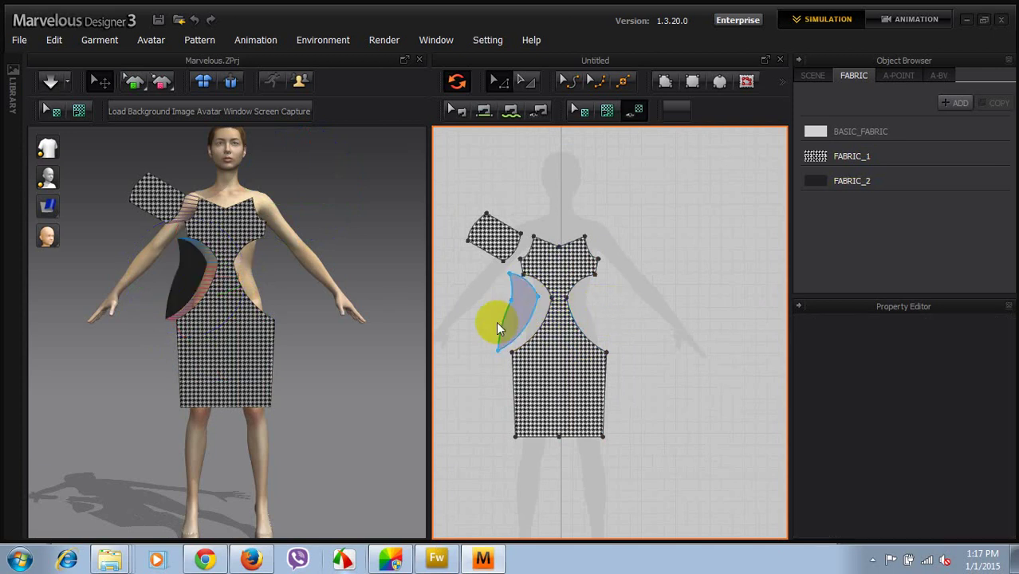
- Copy the dark side panel and the sleeve piece together and mirror-paste them on the opposite side of the front piece
scroll(496, 323, "down", 3)
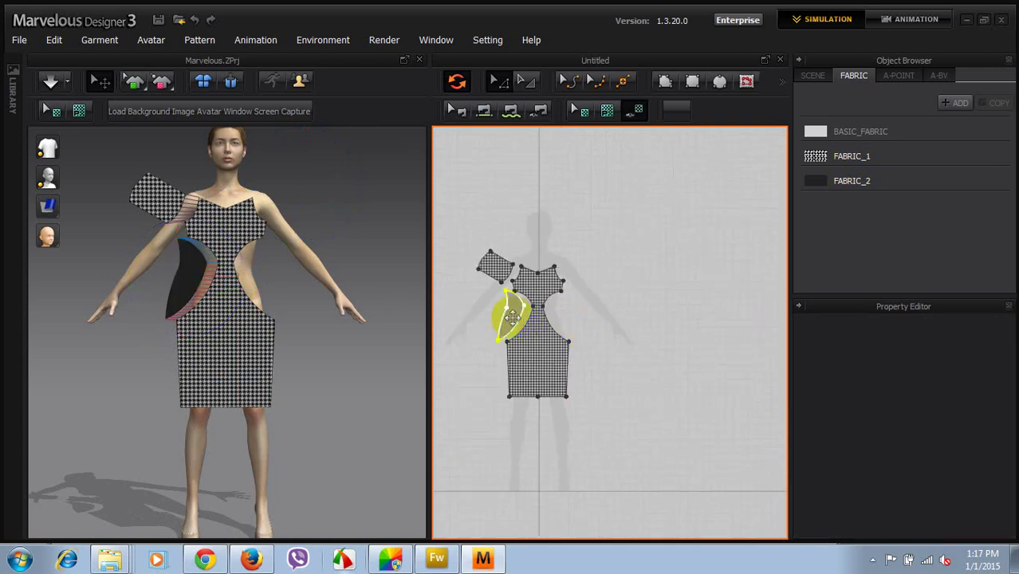
left_click(512, 317)
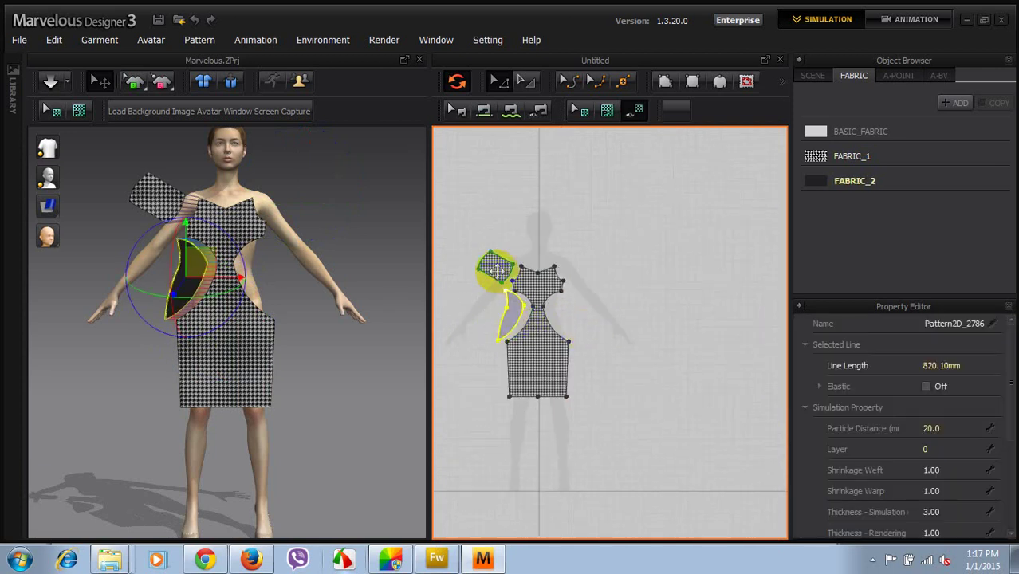
left_click(497, 272, "shift")
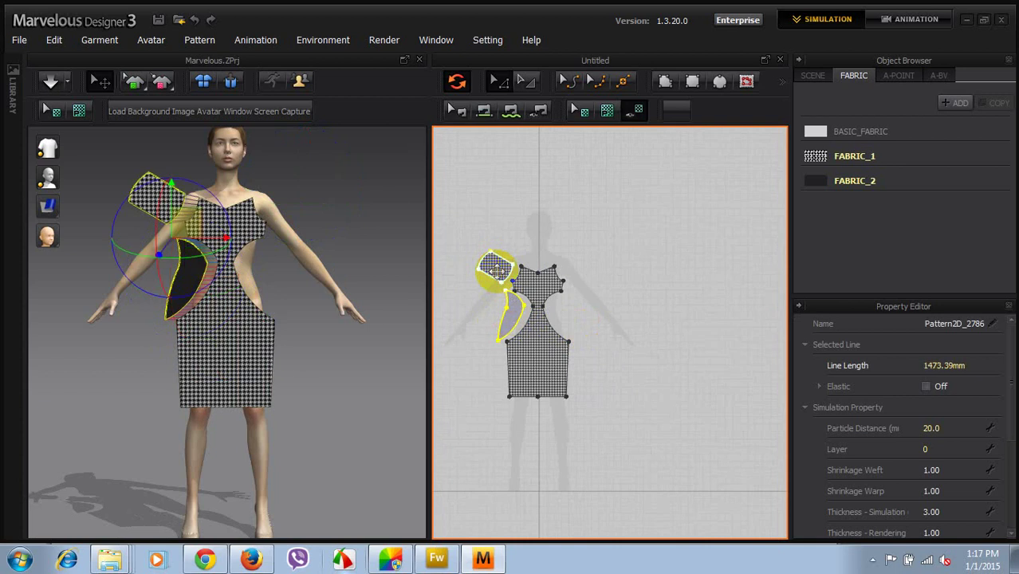
key("ctrl+c")
key("ctrl+v")
right_click(586, 293)
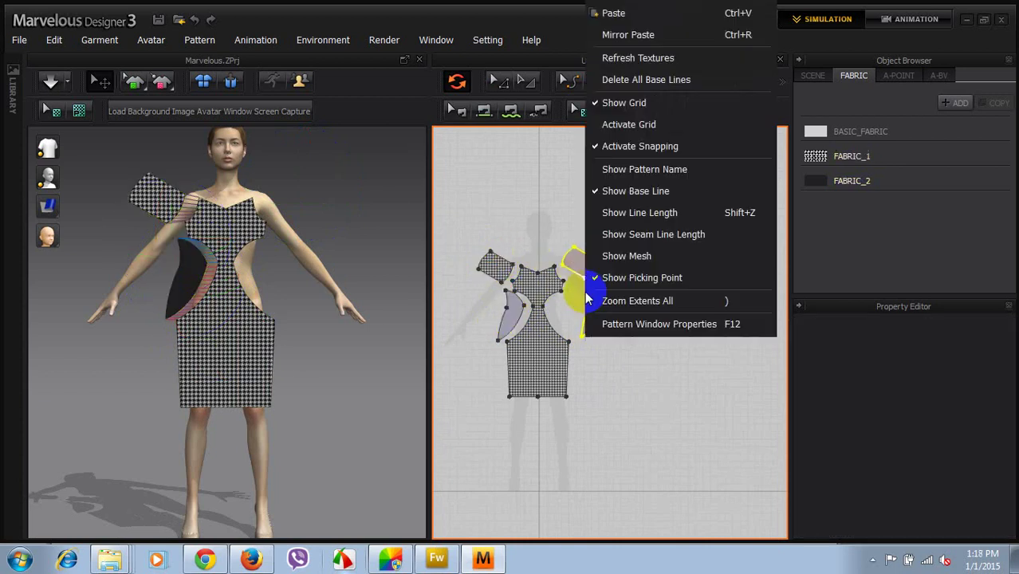
left_click(610, 34)
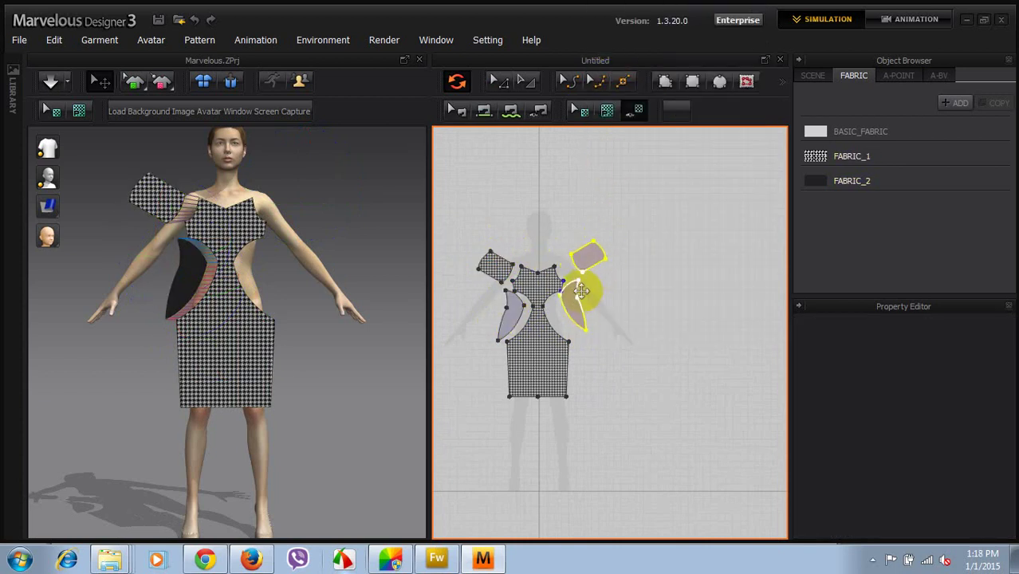
left_click(580, 300)
left_click(604, 317)
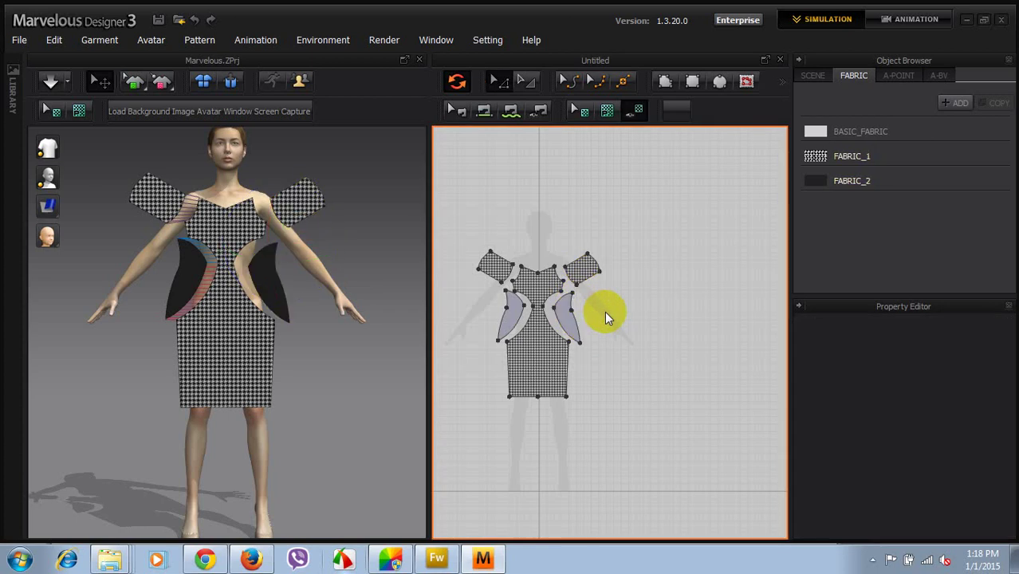
- Duplicate the full front piece with both side panels and place the copy beside the original, level with it, for the back
scroll(603, 315, "up", 2)
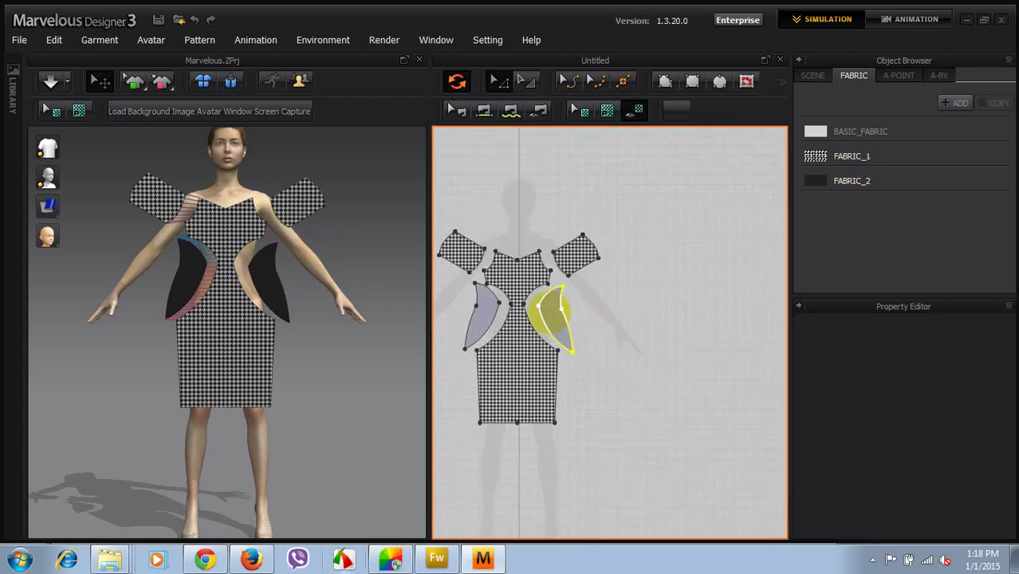
left_click(516, 272, "shift")
left_click(485, 309, "shift")
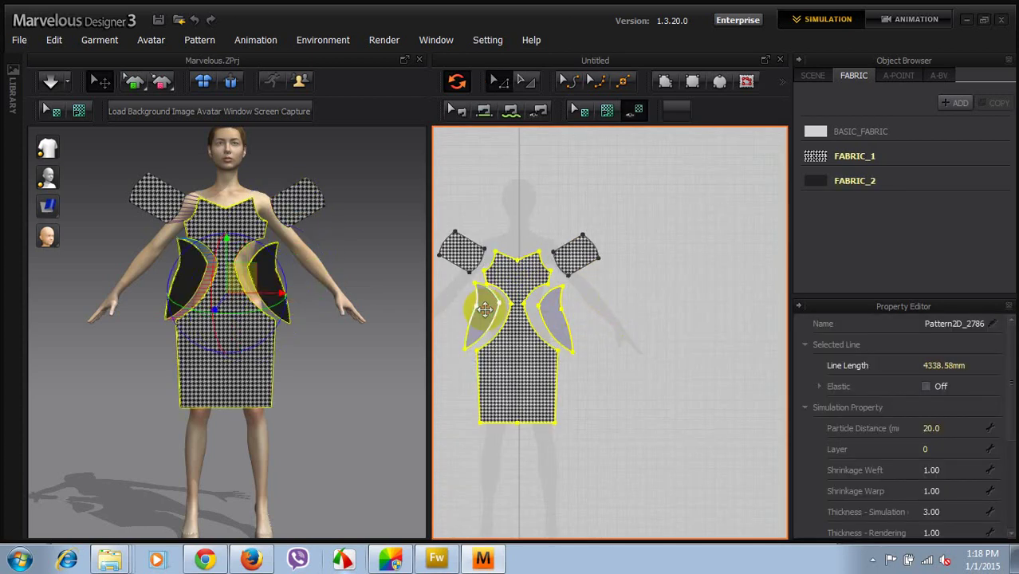
key("ctrl+c")
key("ctrl+v")
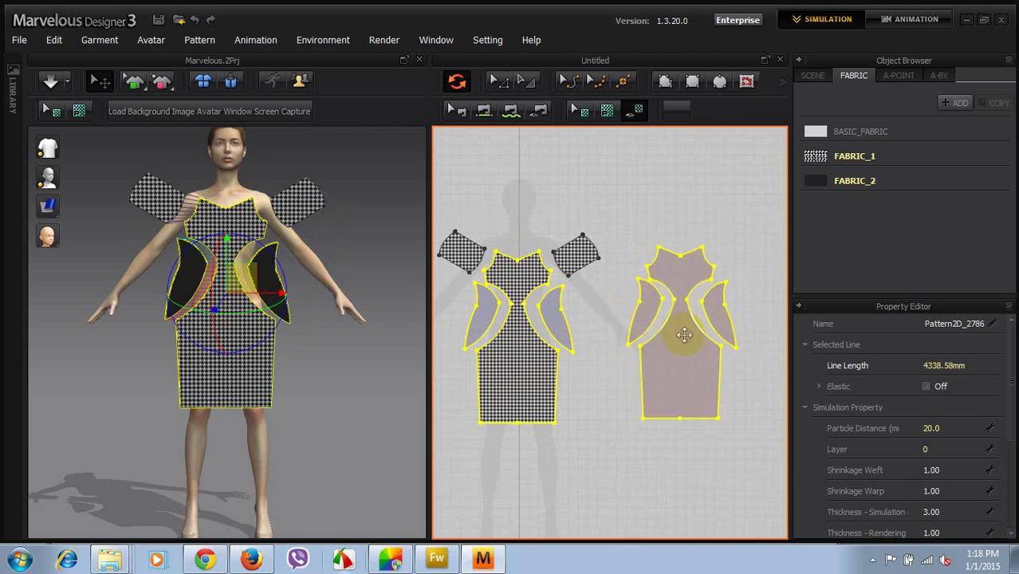
left_click(684, 339)
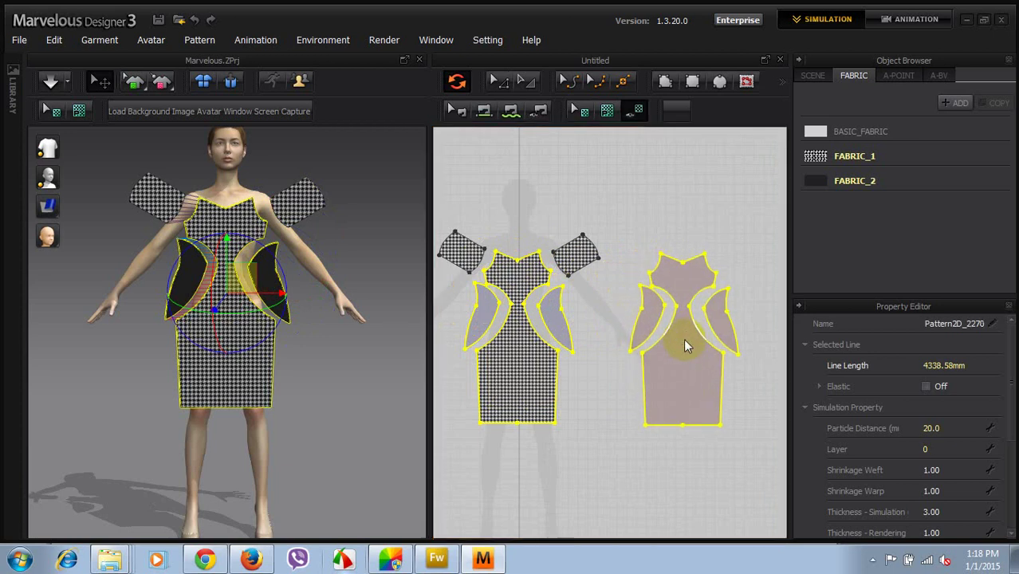
left_click(642, 229)
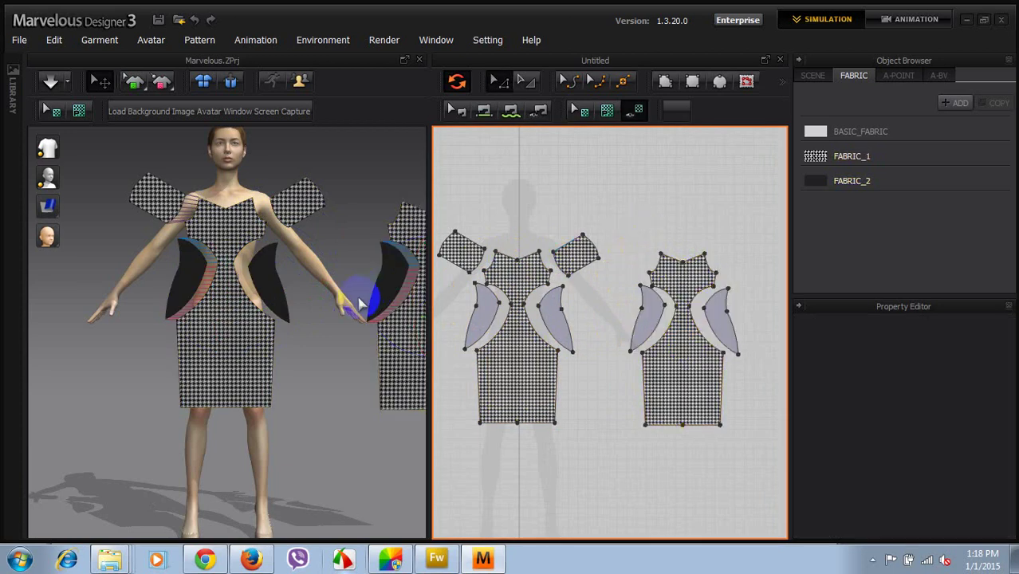
- Show the avatar's arrangement points and place the duplicated dress piece and side panels at the middle of the avatar's back
scroll(357, 305, "down", 2)
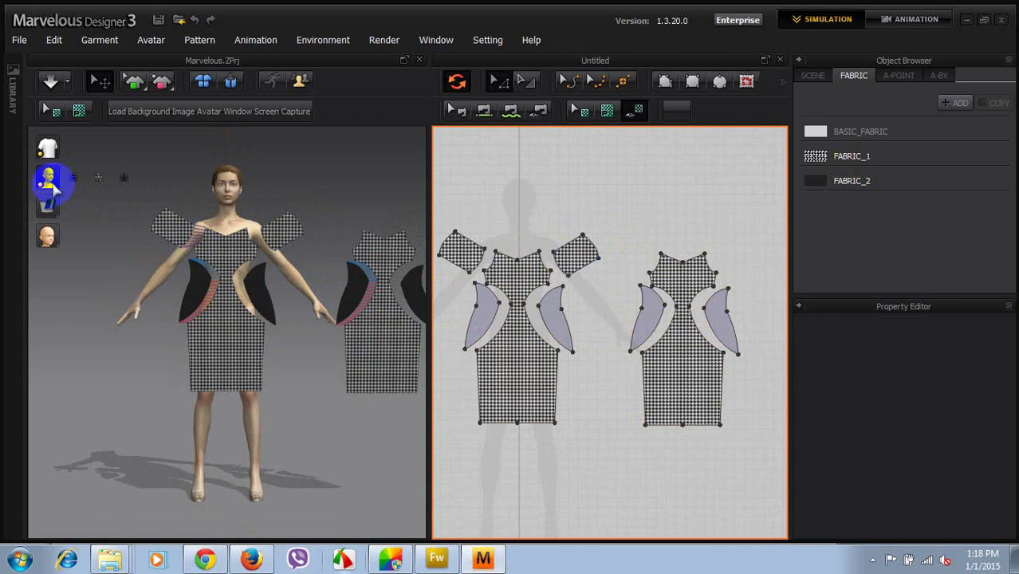
left_click(76, 179)
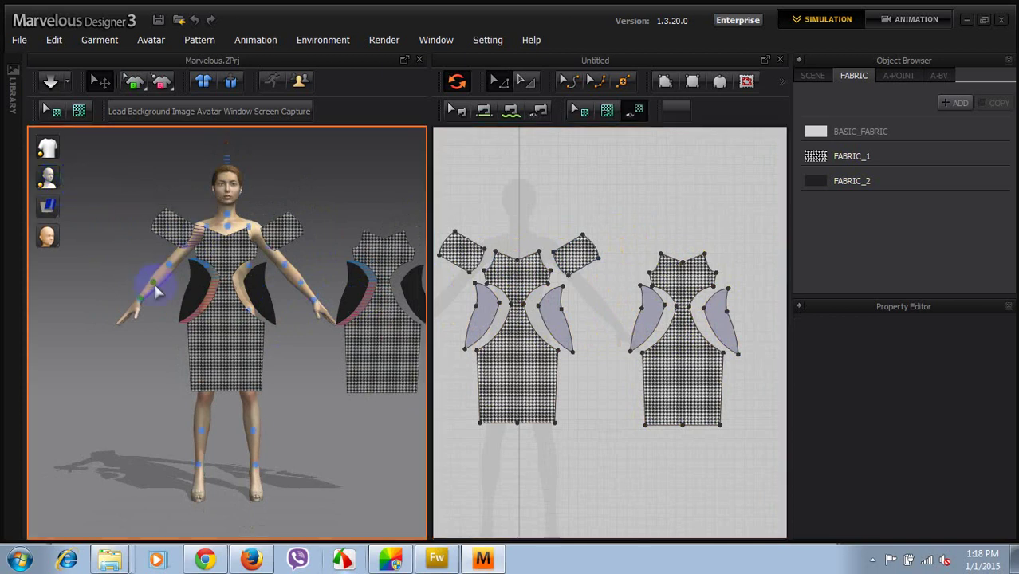
right_click_drag(269, 360, 144, 357)
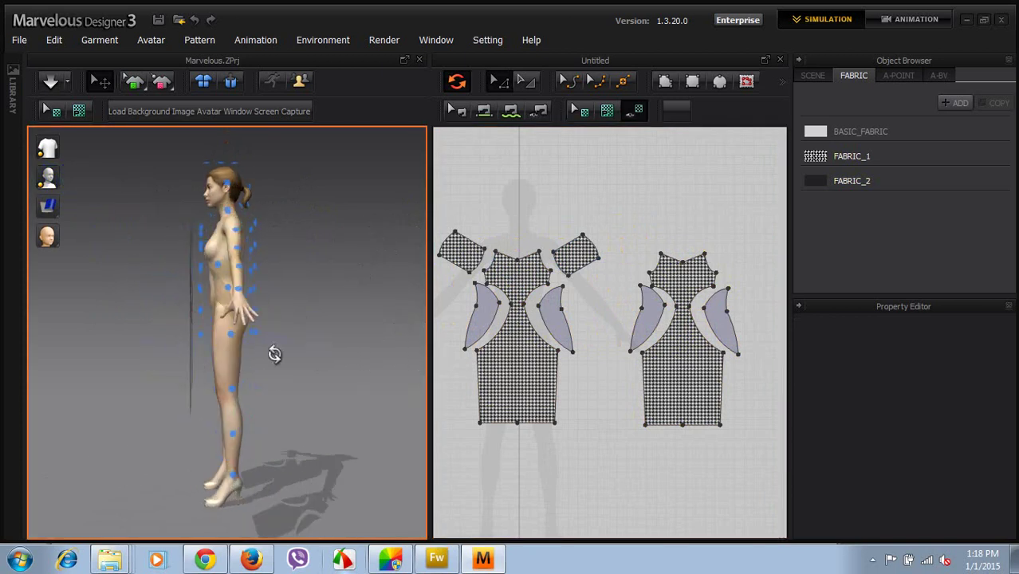
right_click_drag(272, 353, 138, 364)
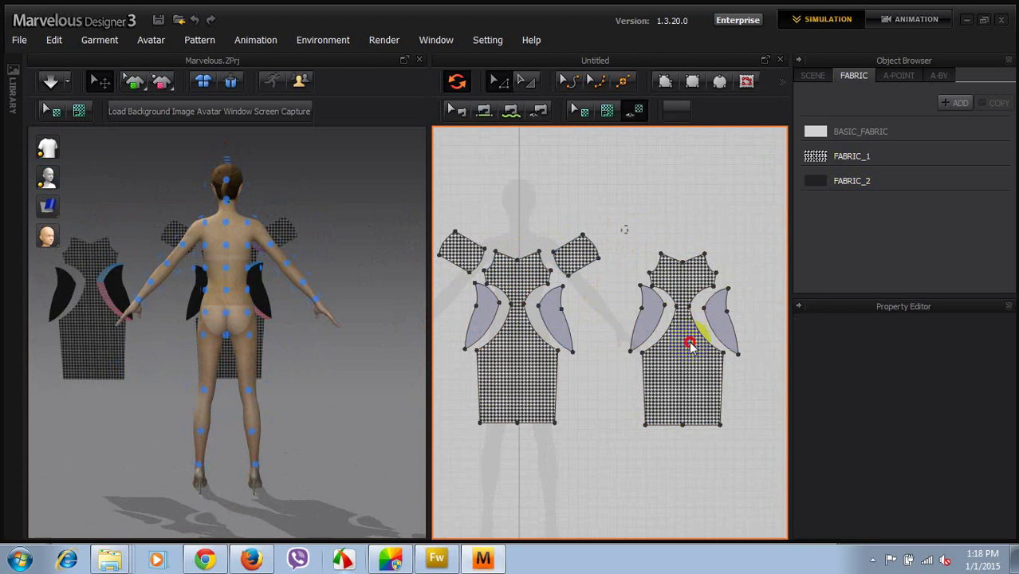
left_click_drag(626, 224, 761, 446)
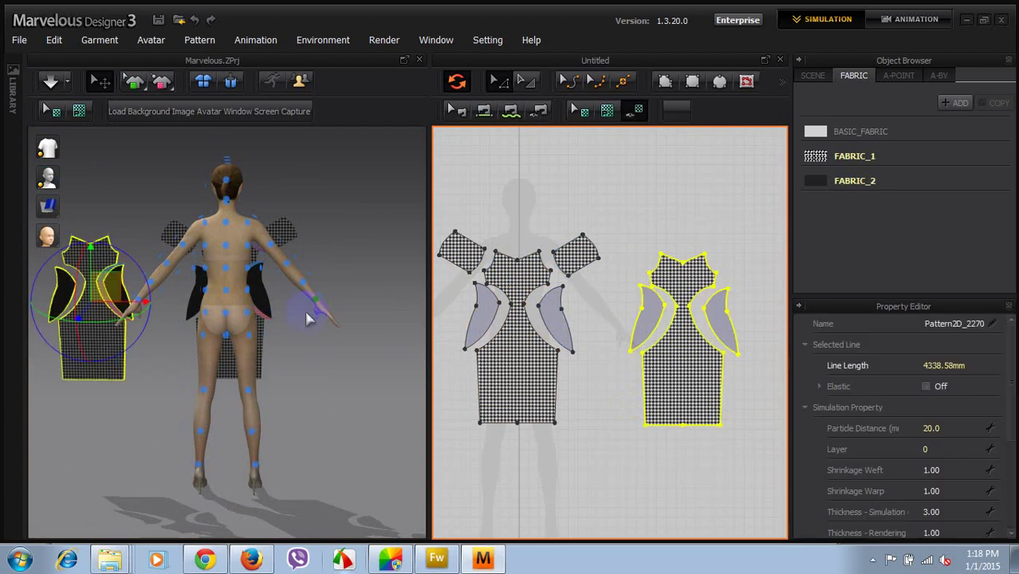
left_click(225, 274)
left_click_drag(227, 249, 227, 276)
right_click_drag(361, 295, 144, 295)
right_click_drag(344, 319, 171, 318)
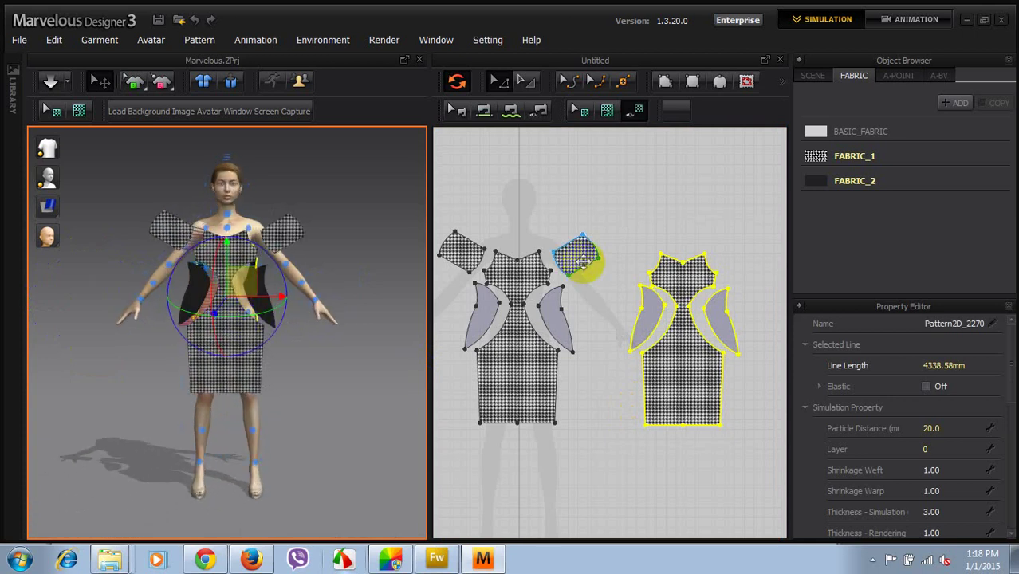
- Move both sleeve pieces up clear of the front, and arrange the front piece with its side panels at the avatar's front torso point
left_click_drag(577, 252, 588, 192)
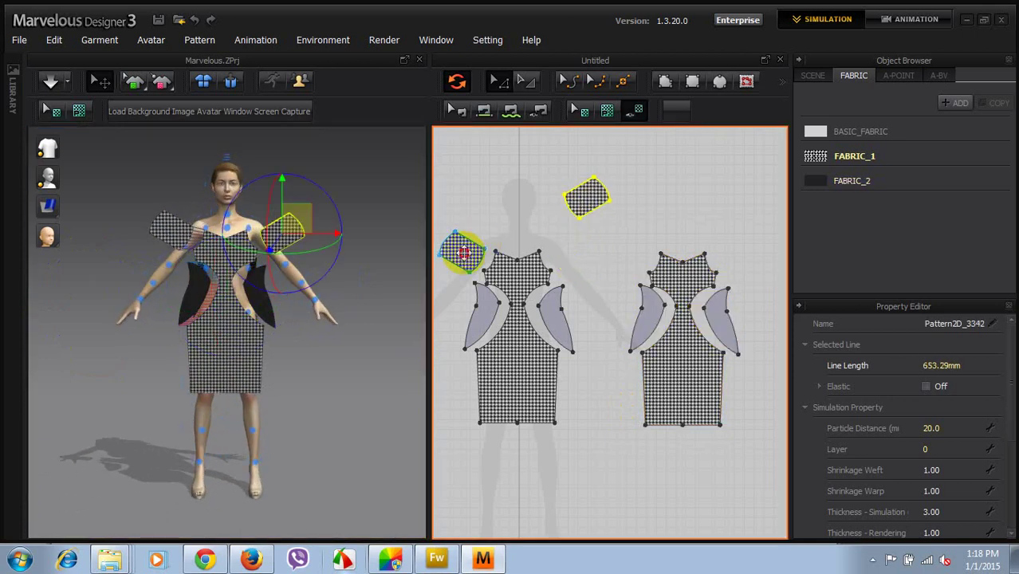
left_click_drag(464, 253, 594, 429)
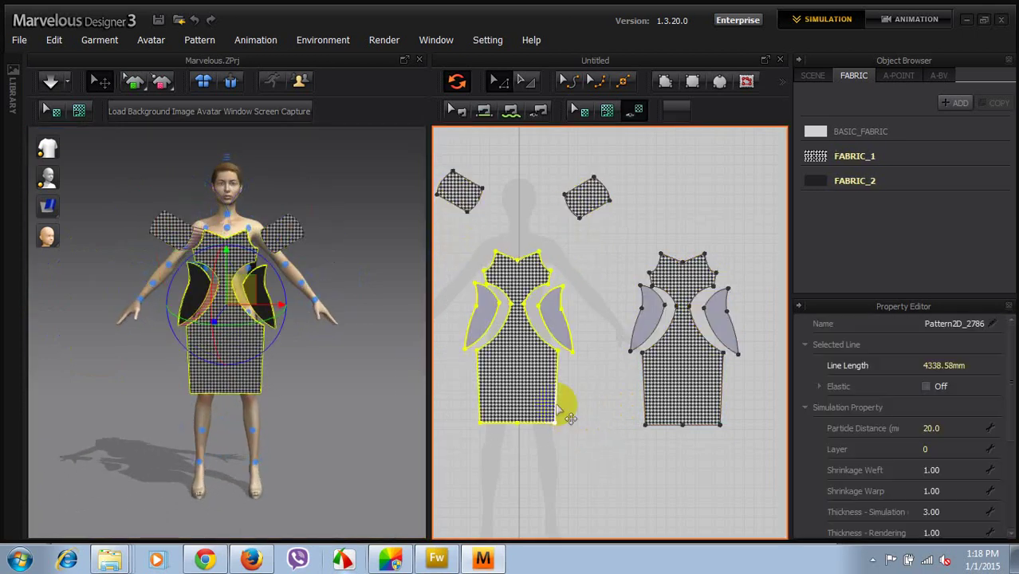
left_click_drag(243, 338, 348, 412)
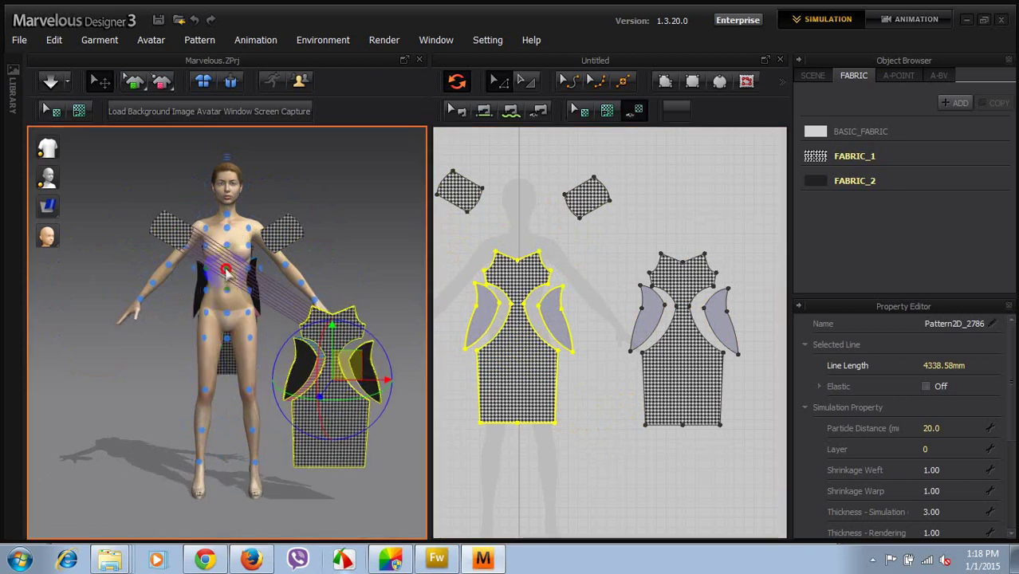
left_click(227, 271)
left_click_drag(229, 244, 229, 279)
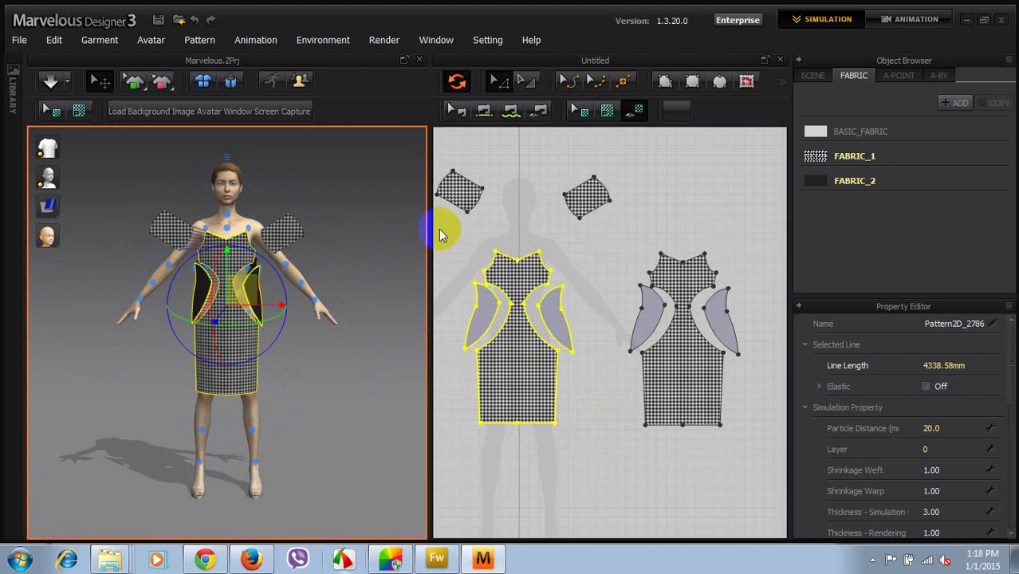
- Move both sleeve pieces back down beside the front piece's shoulders, and widen the 2D pattern window
left_click_drag(456, 200, 457, 249)
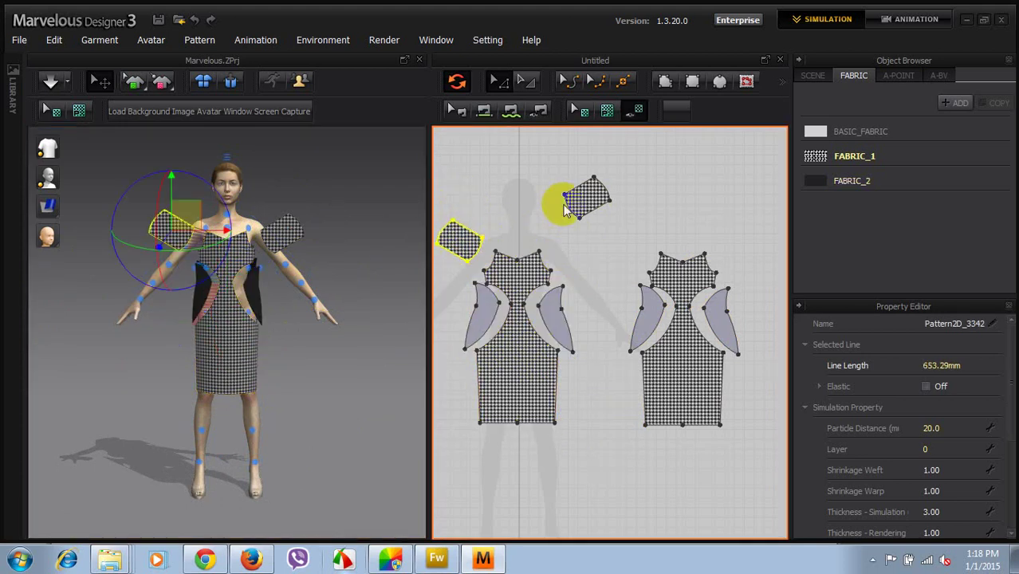
left_click_drag(582, 203, 571, 244)
left_click(496, 216)
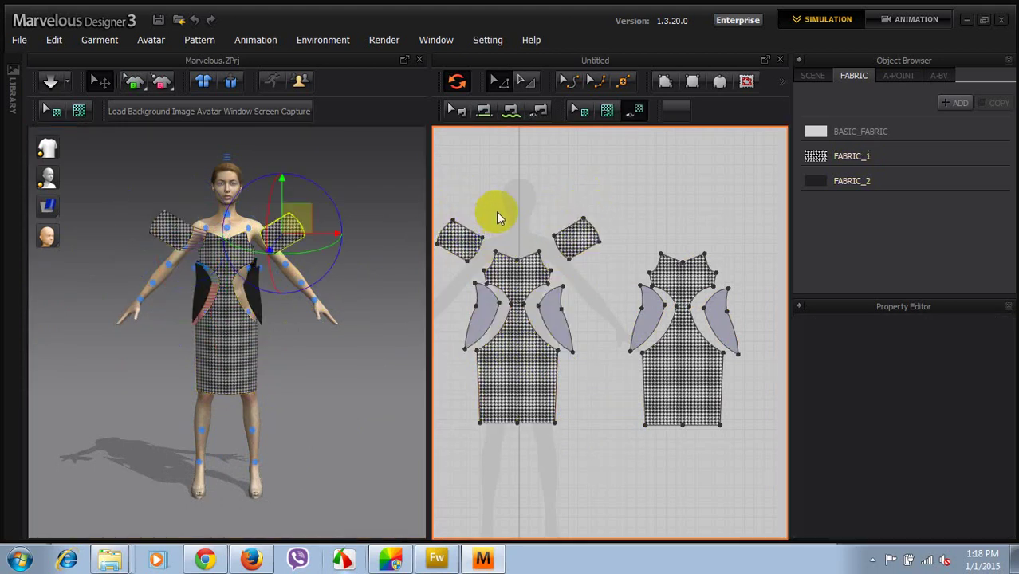
scroll(462, 296, "up", 2)
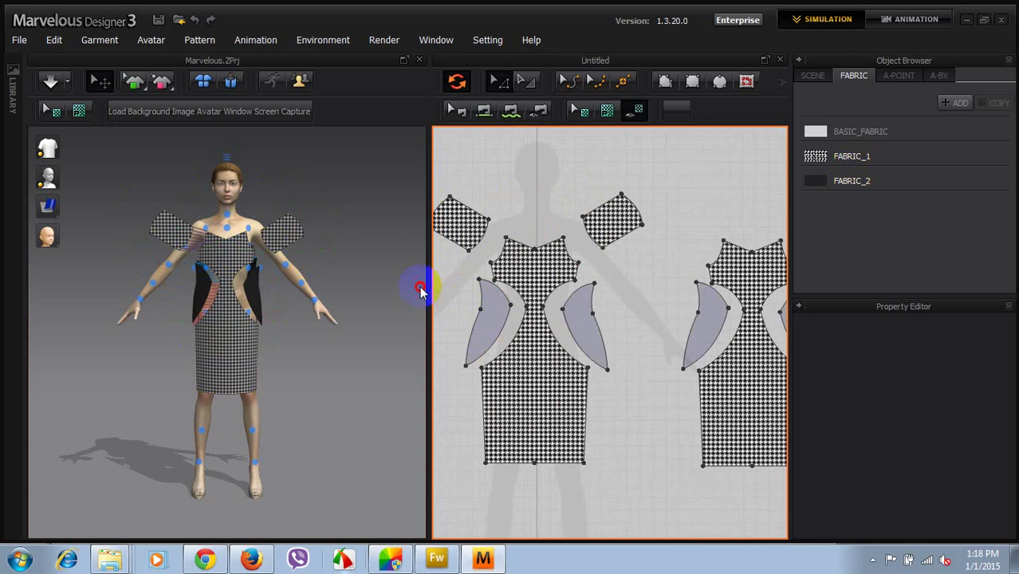
left_click_drag(421, 291, 352, 266)
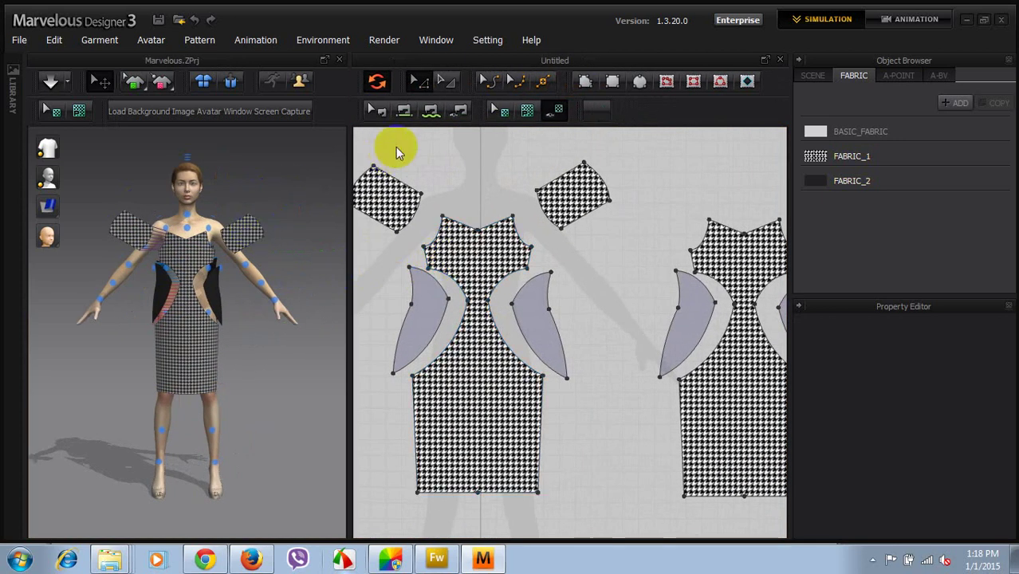
- Arrange the sleeve piece for the avatar's right arm around the upper arm at its arrangement point
right_click_drag(260, 208, 360, 216)
left_click(383, 199)
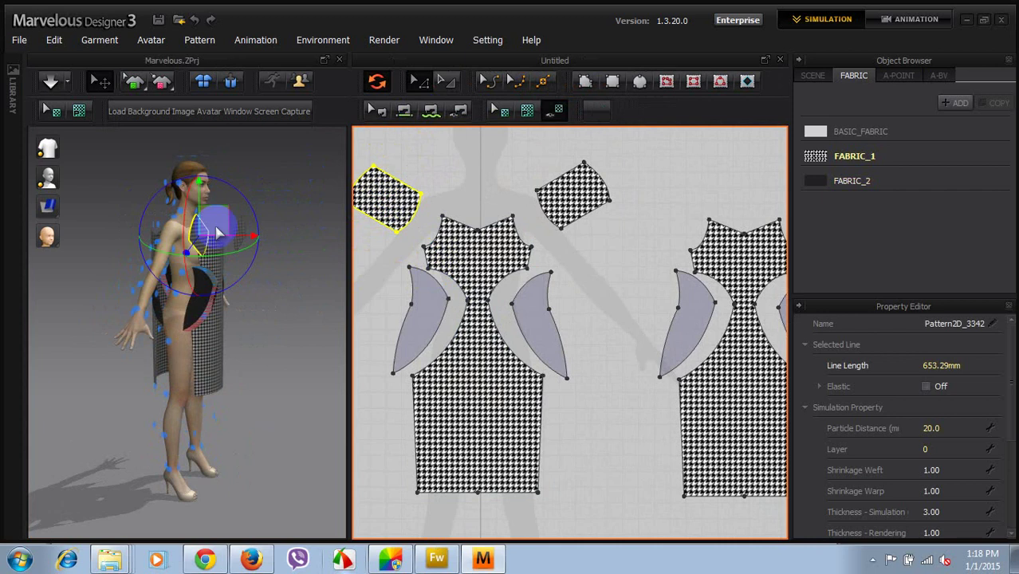
right_click_drag(167, 263, 182, 263)
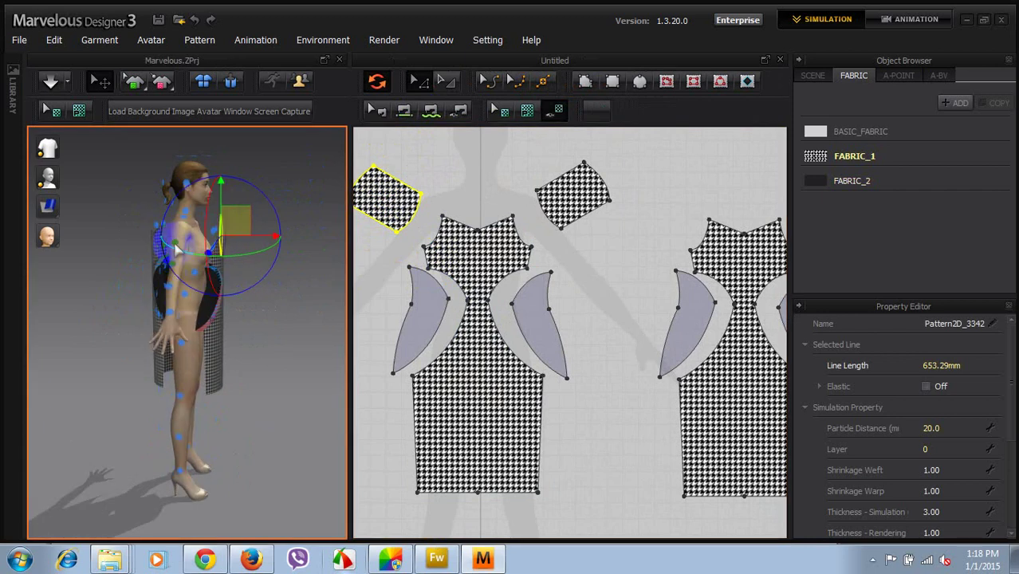
left_click(177, 251)
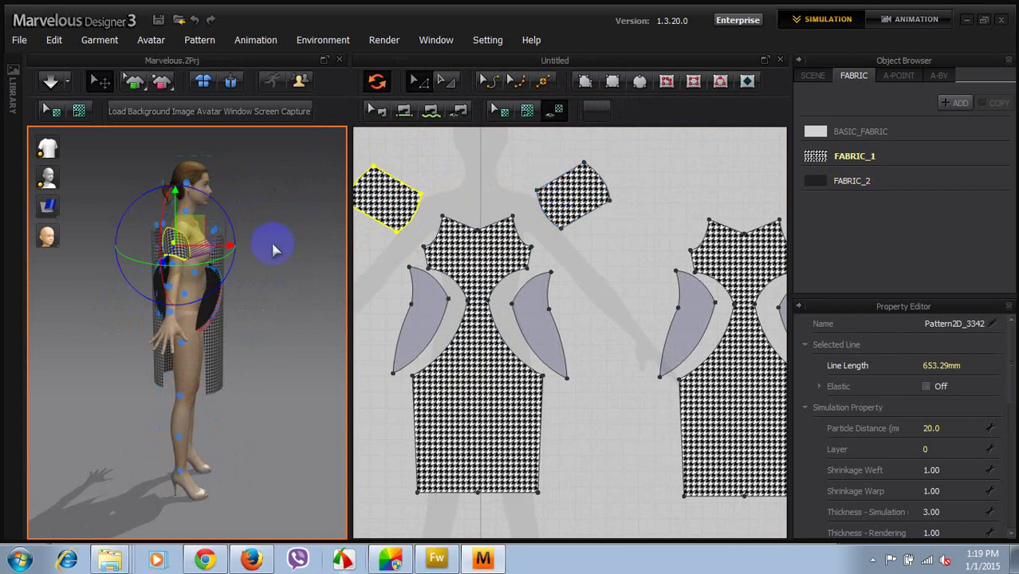
- Arrange the other sleeve piece around the avatar's left upper arm at its arrangement point
right_click_drag(272, 247, 79, 260)
right_click_drag(271, 286, 108, 270)
left_click(550, 200)
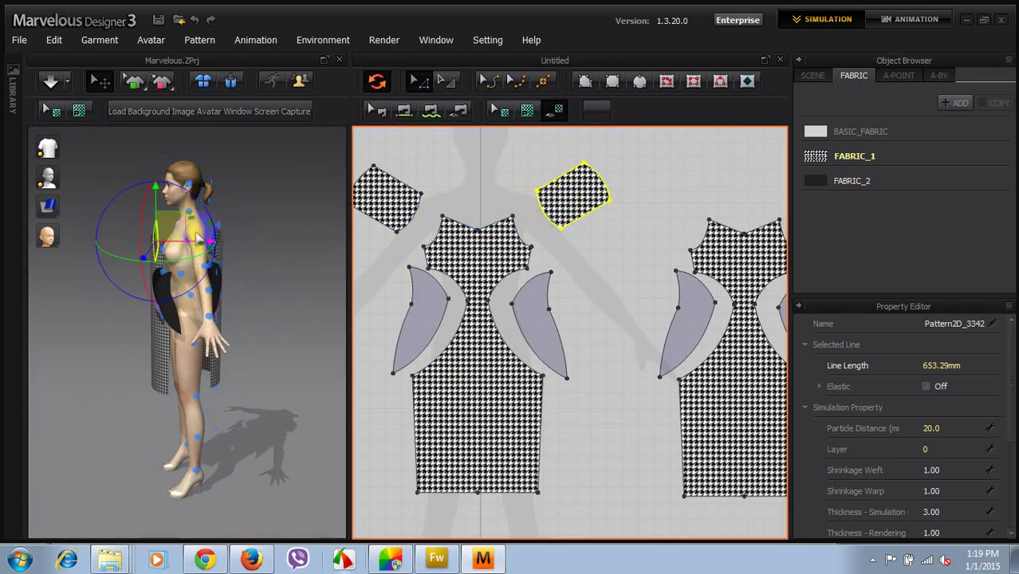
right_click_drag(273, 269, 267, 269)
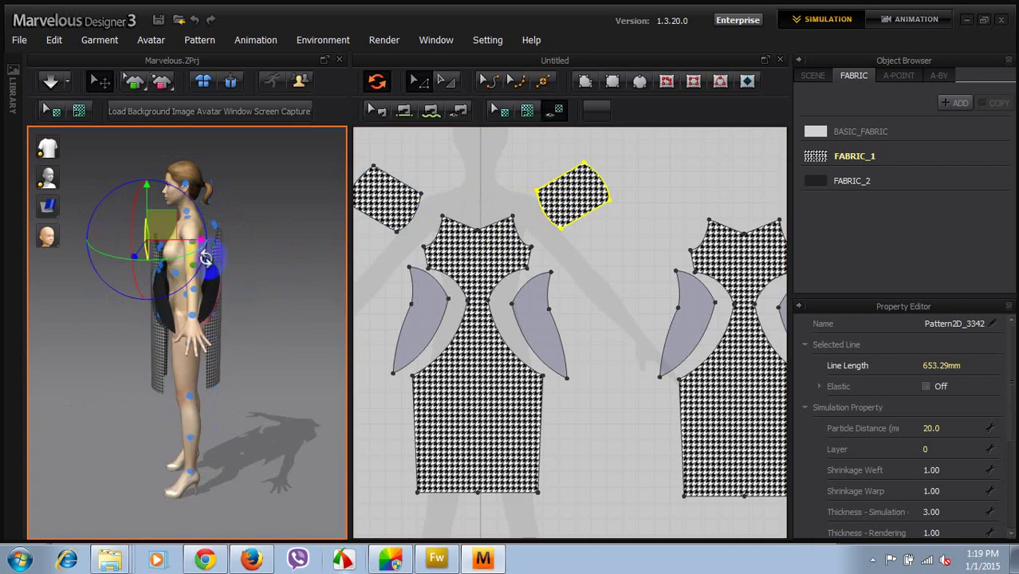
right_click(252, 272)
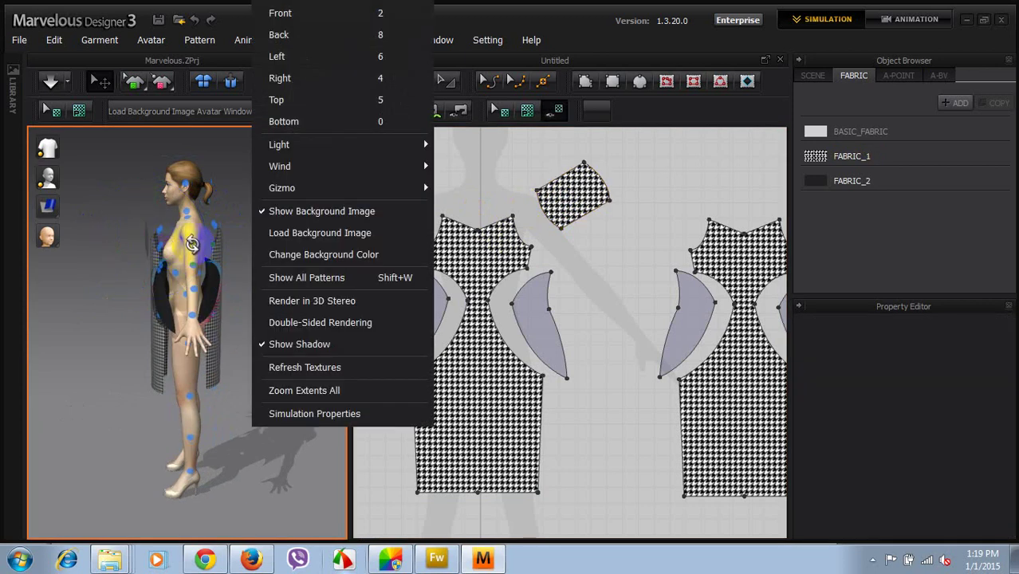
left_click(485, 198)
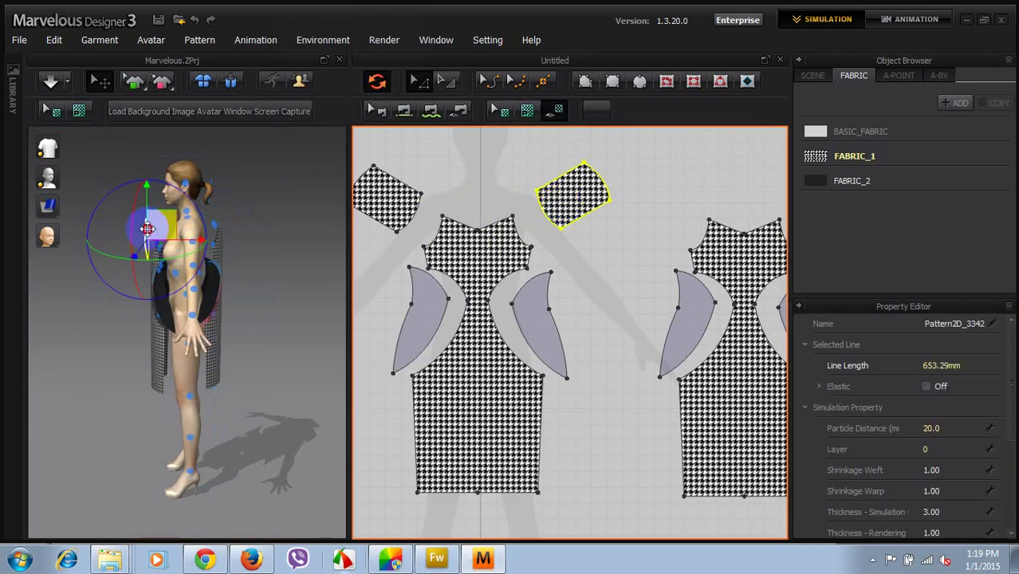
left_click_drag(159, 226, 114, 255)
left_click(192, 242)
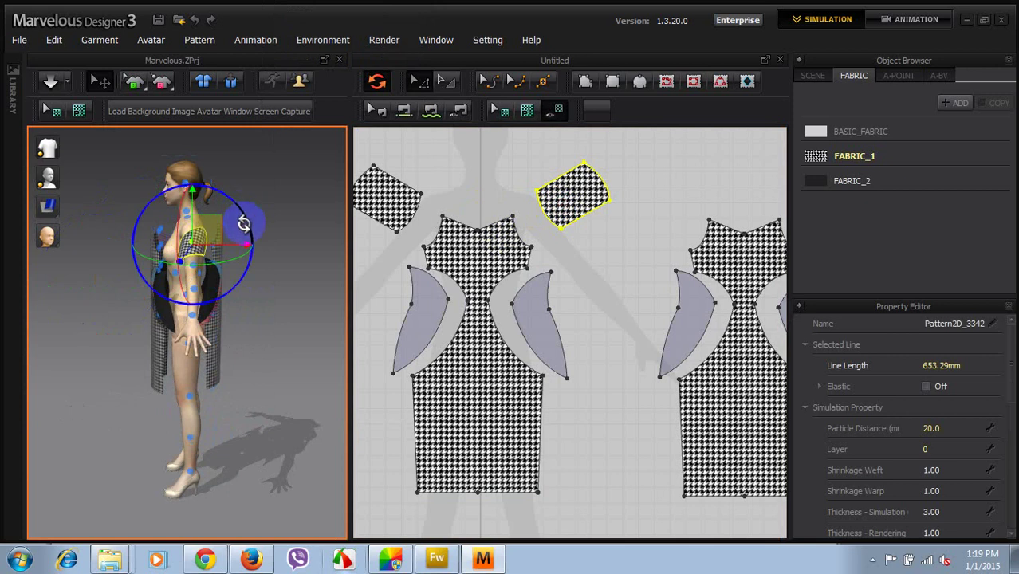
left_click(288, 260)
right_click_drag(216, 291, 310, 292)
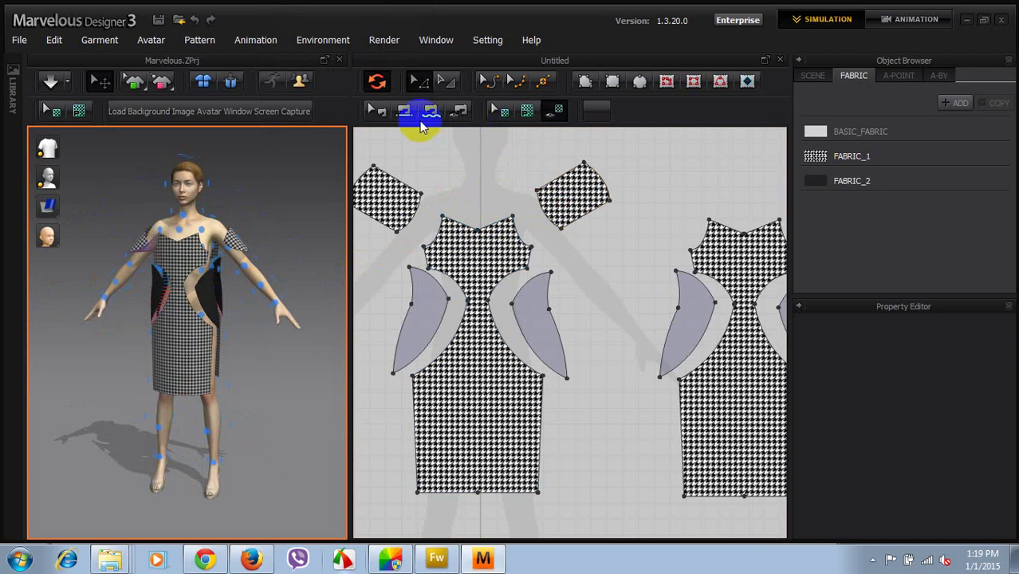
- Sew the upper and lower inner curves of the front's side panel on the avatar's left to the matching front piece edges
left_click(404, 110)
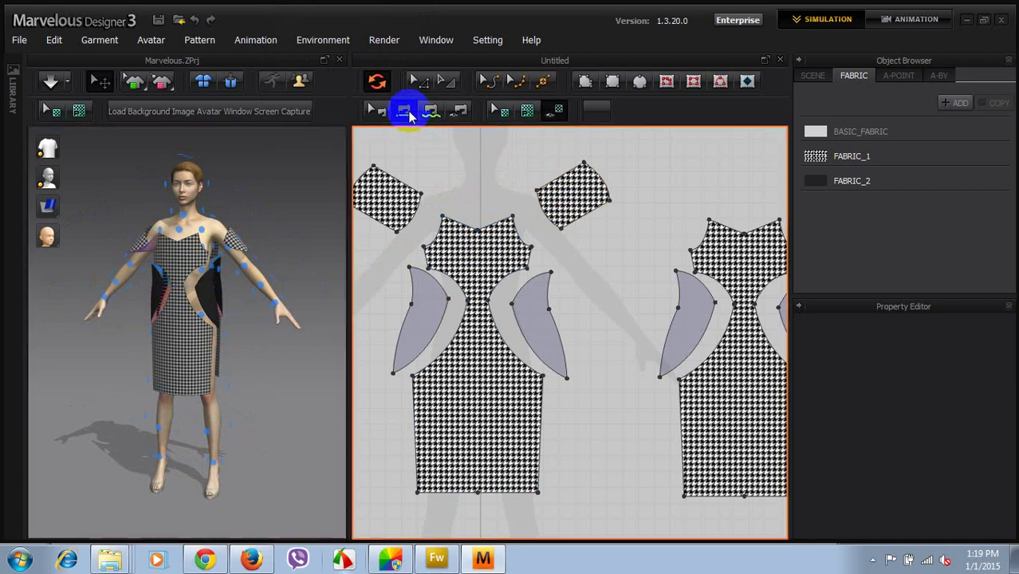
left_click(505, 281)
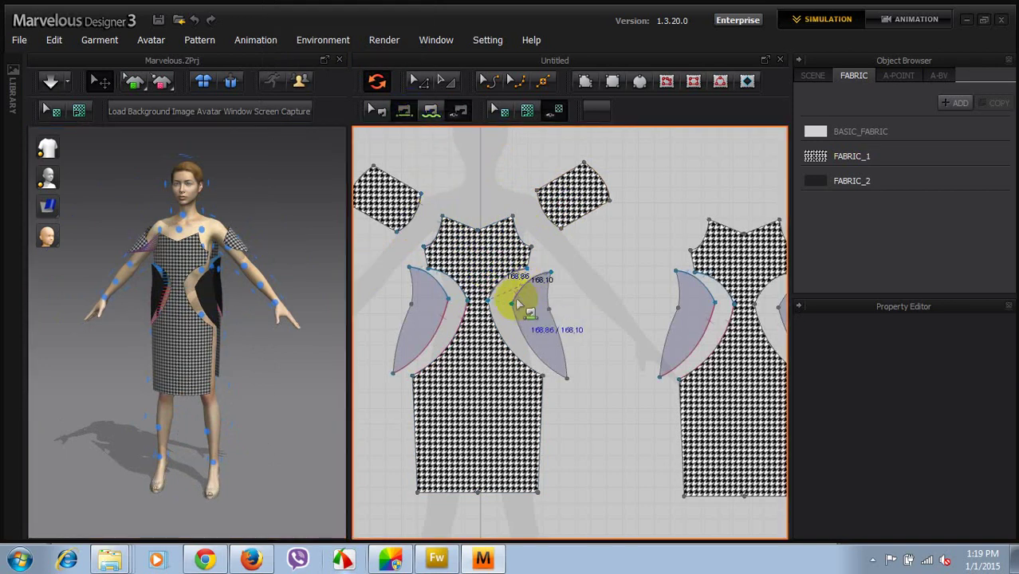
left_click(537, 285)
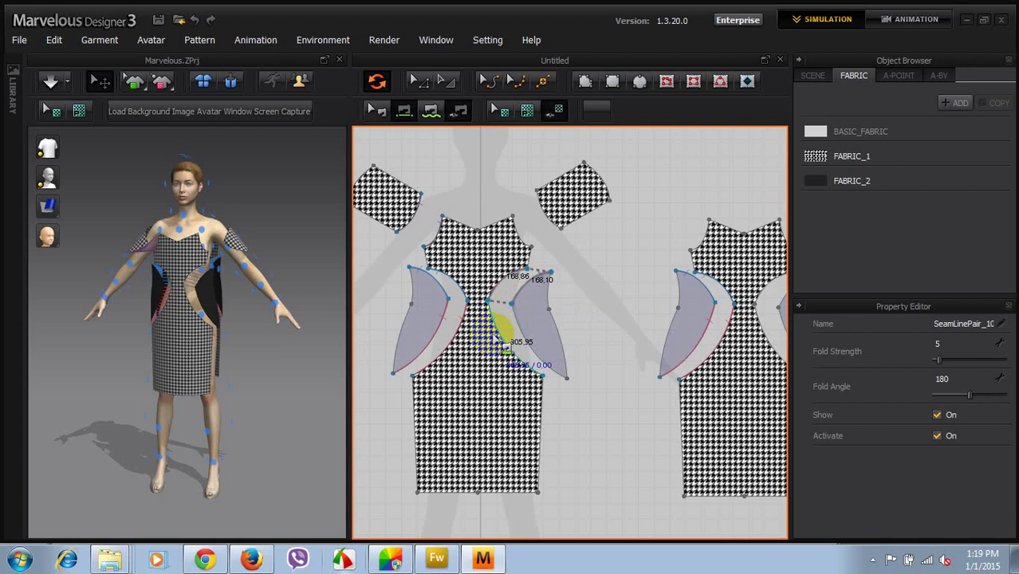
right_click_drag(290, 336, 270, 336)
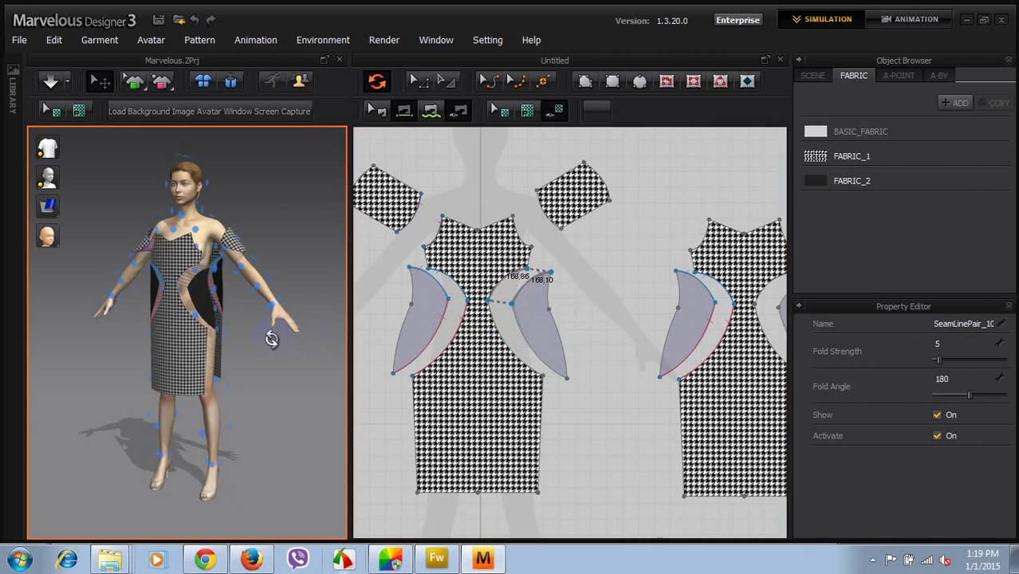
left_click(517, 350)
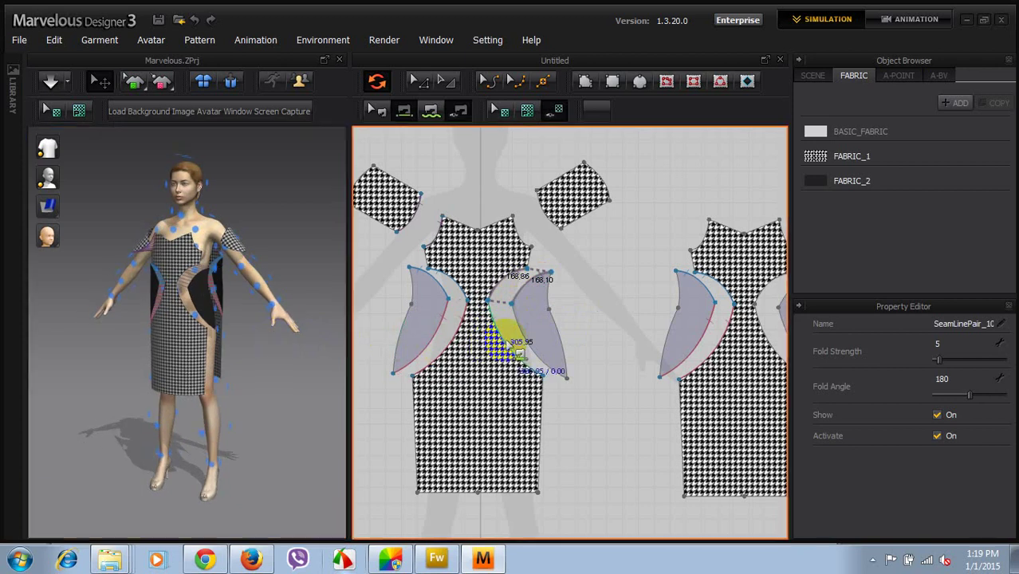
left_click(503, 323)
- Sew the left-arm sleeve's inner curve to the front armhole, and the front's short underarm edge to the back's on that side
left_click(543, 224)
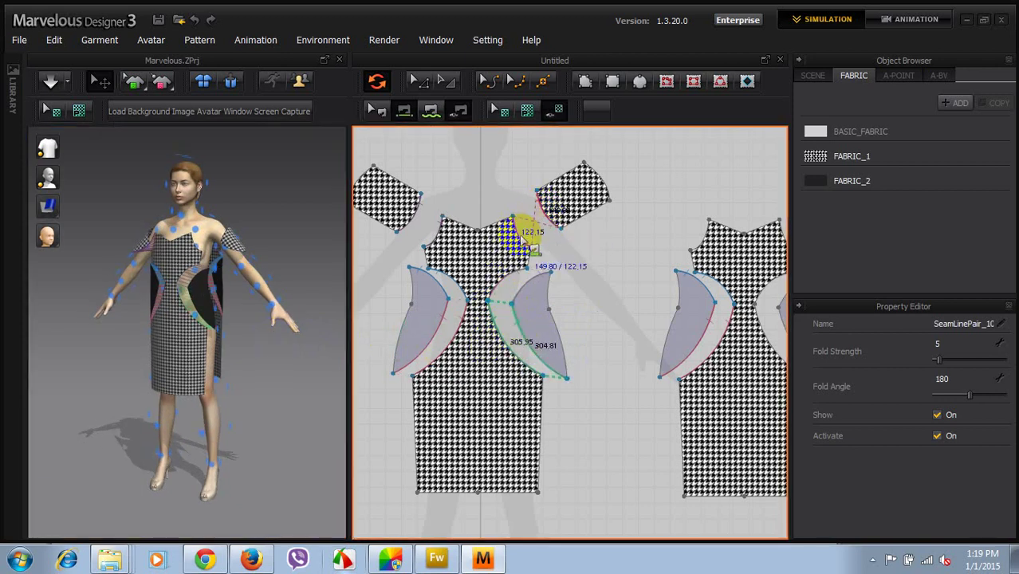
left_click(527, 231)
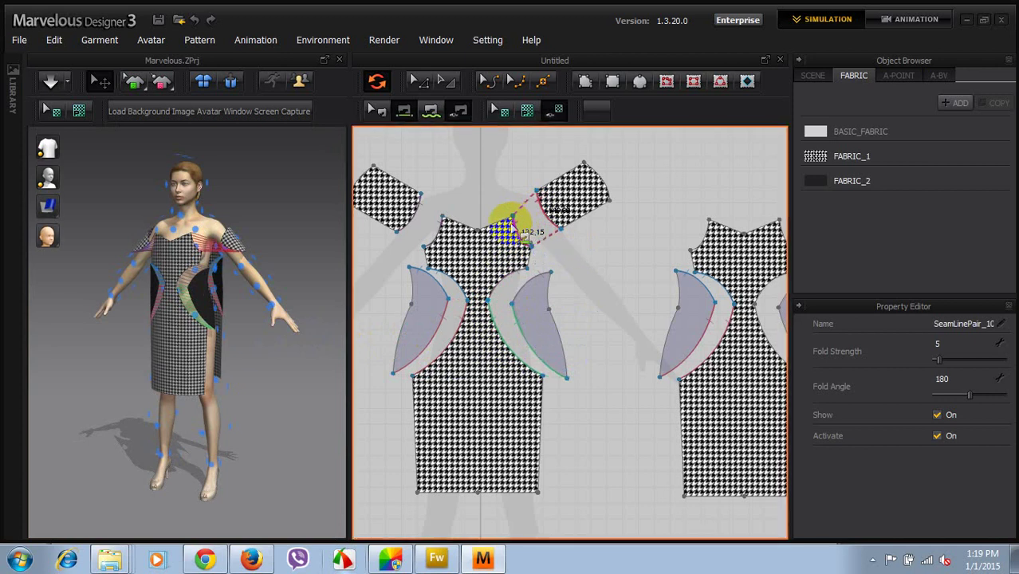
scroll(478, 323, "down", 2)
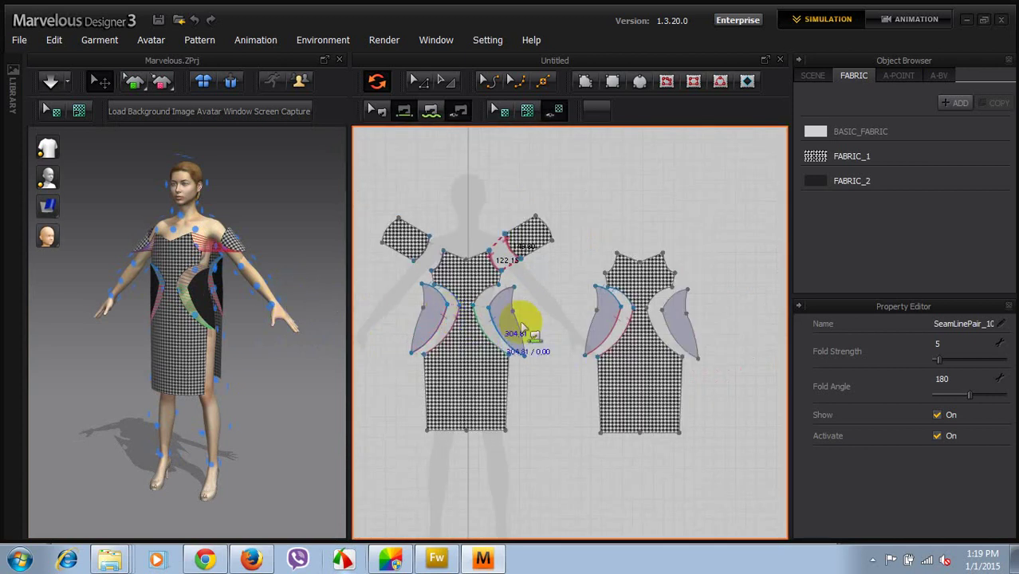
left_click(492, 263)
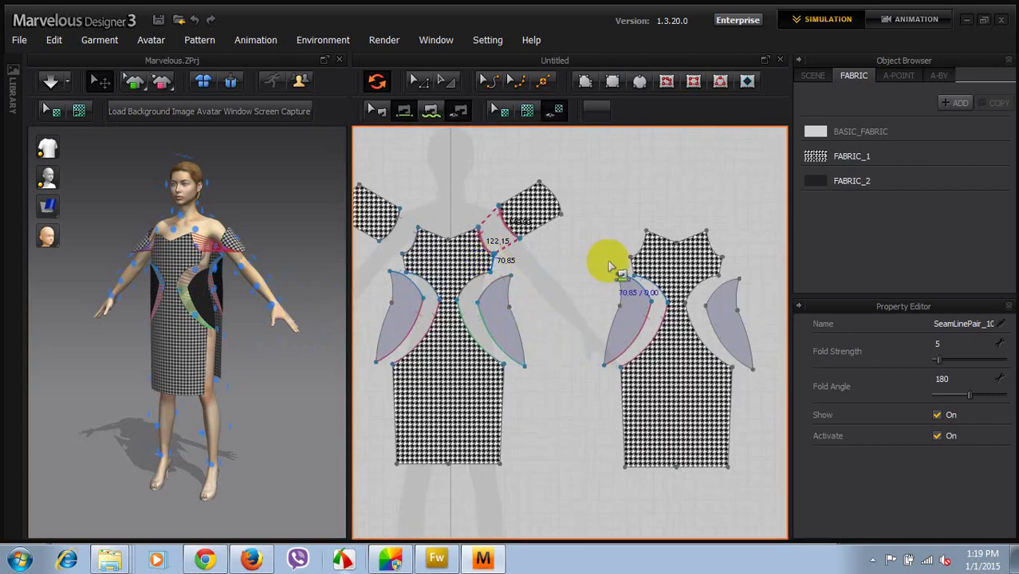
left_click(631, 266)
right_click_drag(275, 319, 188, 319)
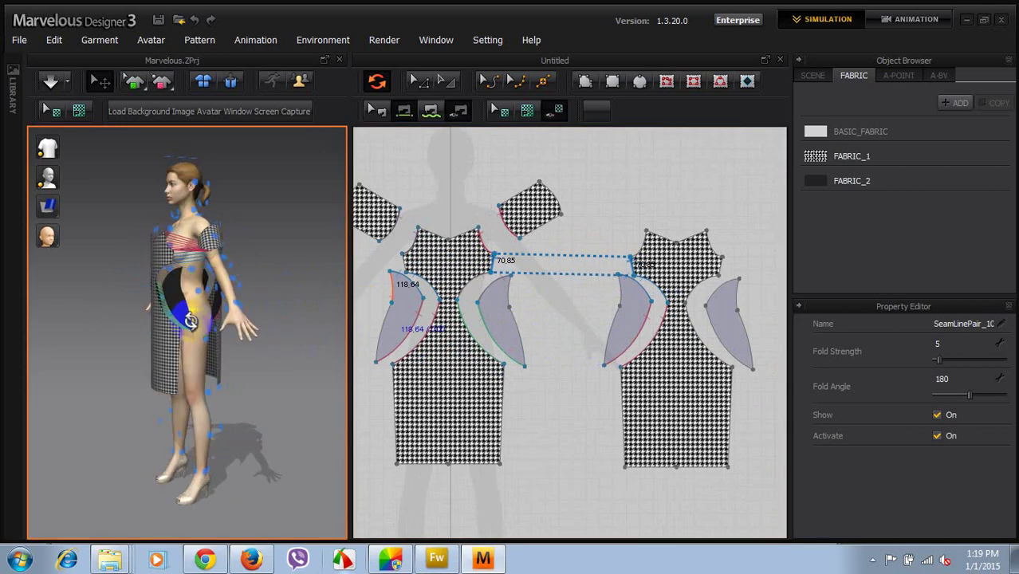
- On the avatar's left, sew the front and back side panels' outer edges together and join the front and back skirt side edges
left_click(512, 296)
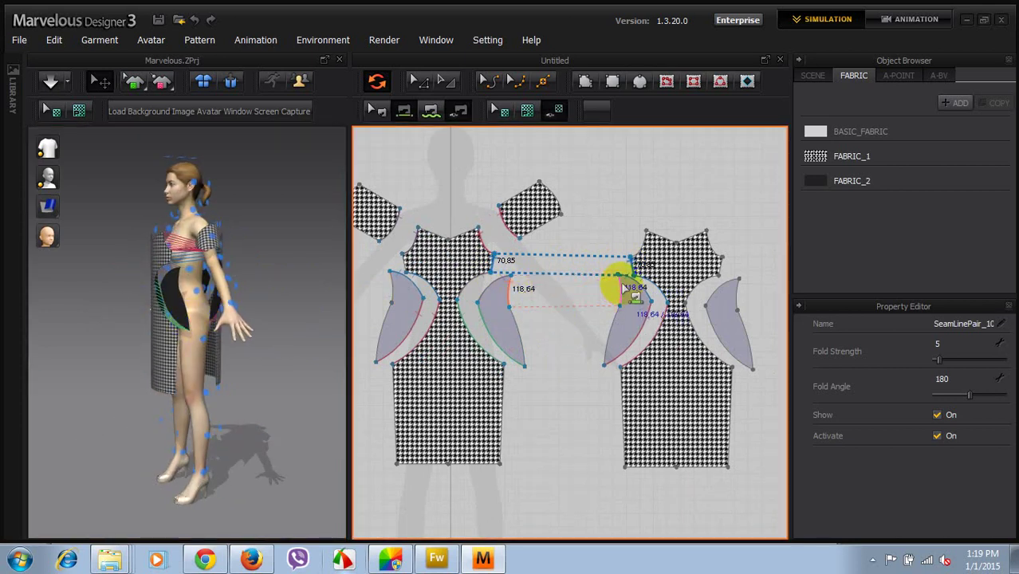
left_click(621, 289)
left_click(524, 335)
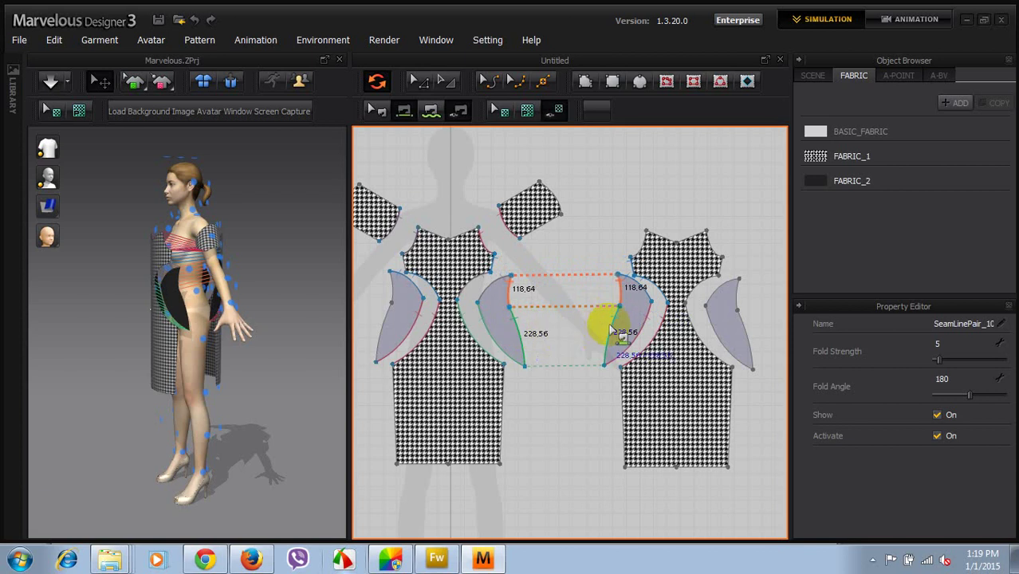
left_click(614, 326)
left_click(512, 386)
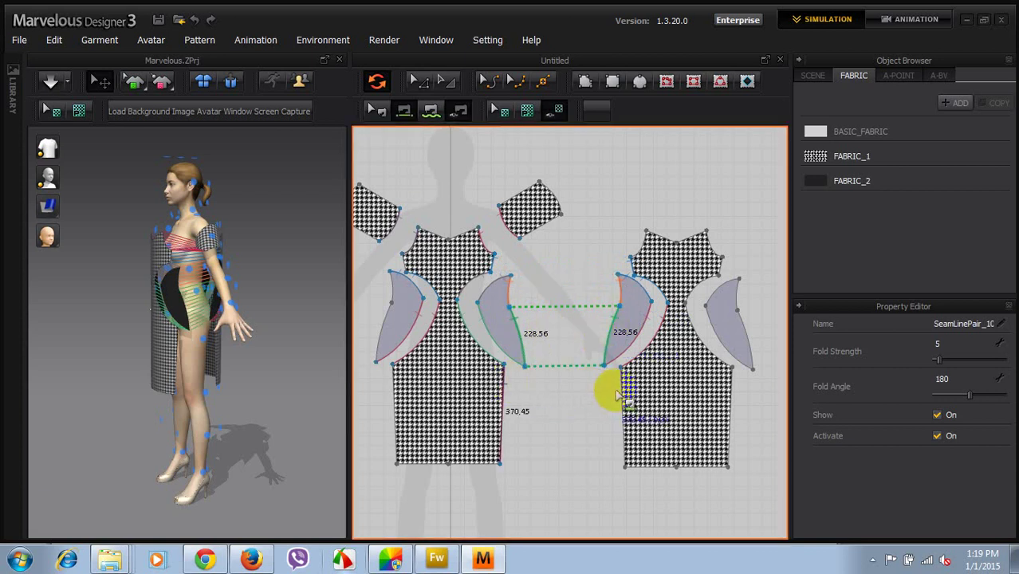
left_click(619, 407)
right_click_drag(307, 396, 139, 393)
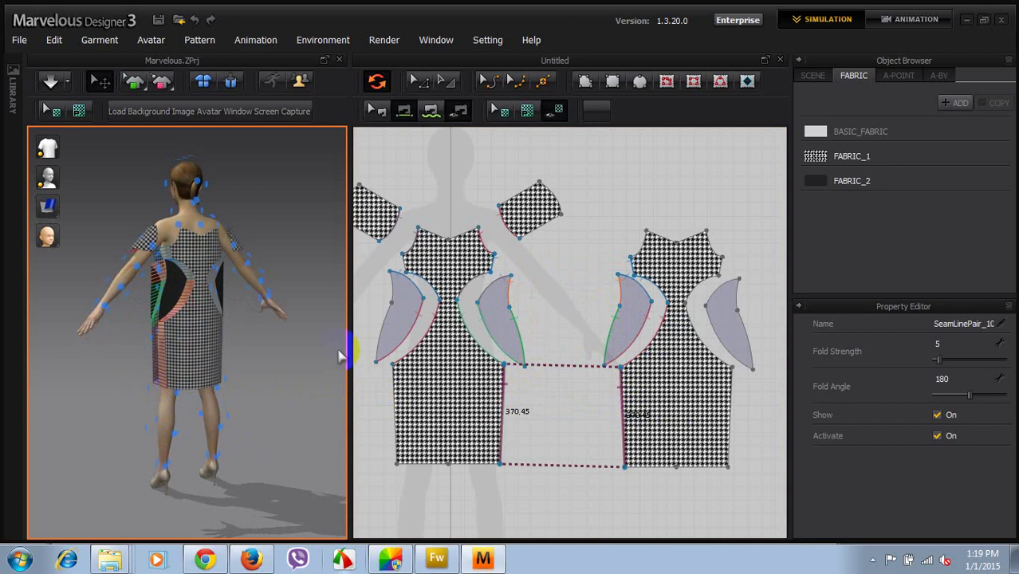
- Sew the left-arm sleeve's other curved edge to the back armhole, and the back's unsewn side panel to both adjoining curves of the back piece
left_click(559, 191)
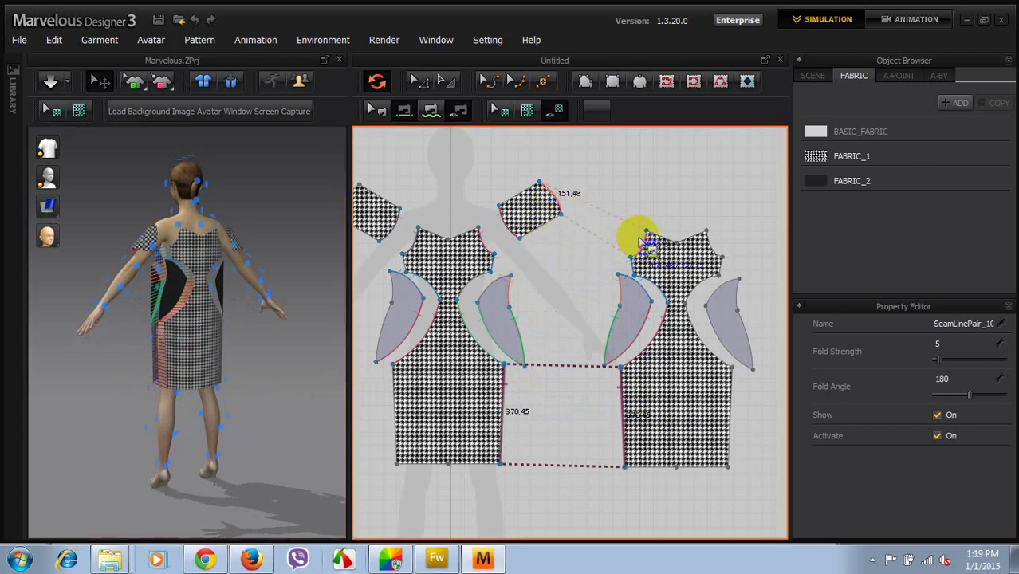
left_click(638, 243)
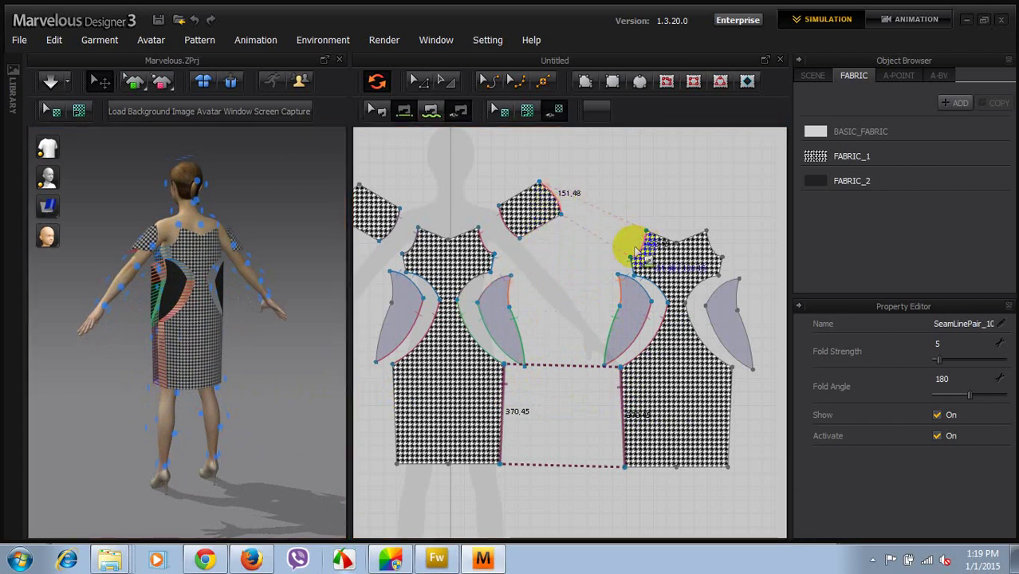
left_click(712, 295)
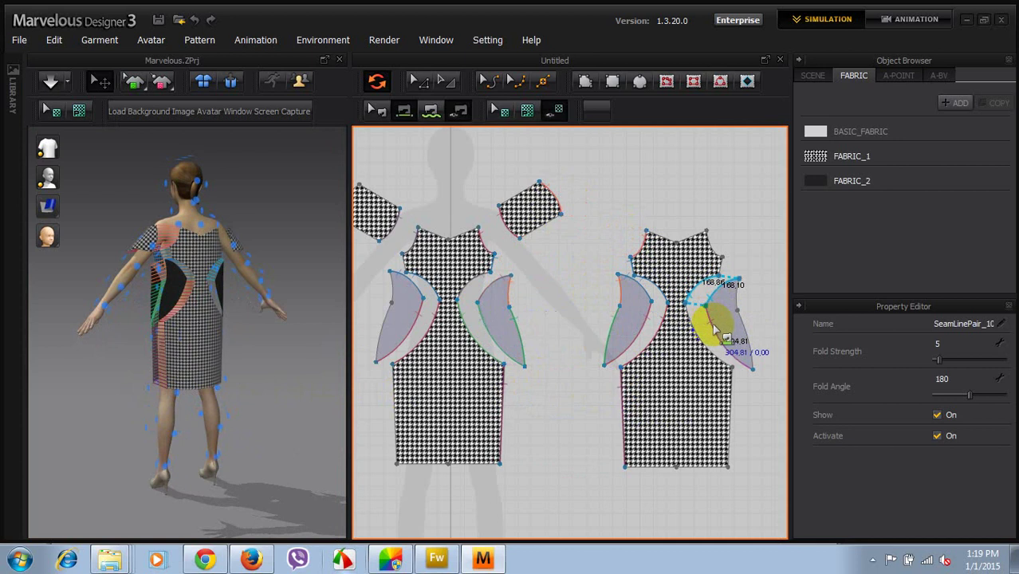
left_click(715, 330)
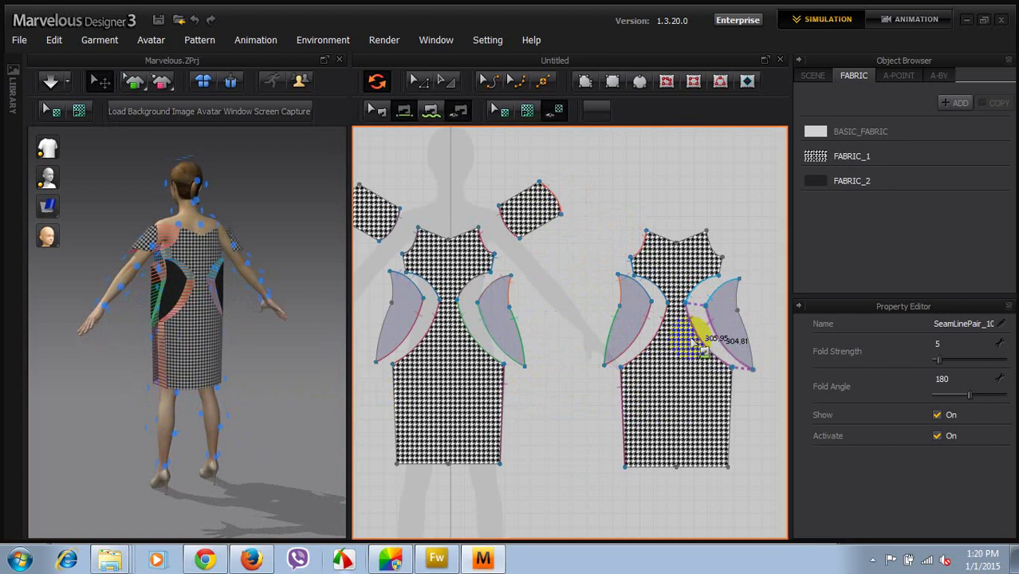
left_click(698, 335)
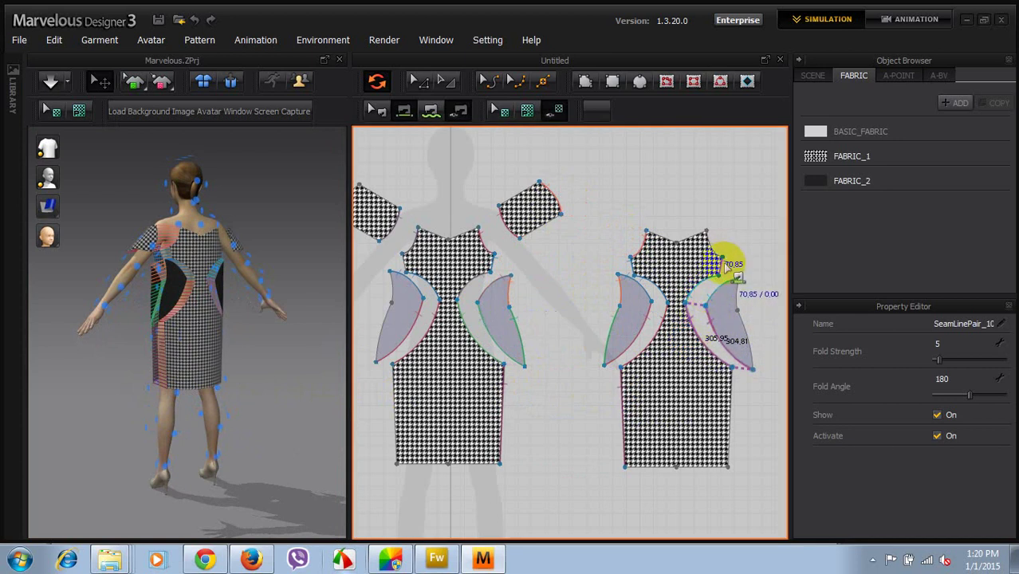
- Sew the front and back together down the avatar's right side along the underarm edges, side panel outer edges and skirt side edges
left_click(726, 269)
left_click(400, 269)
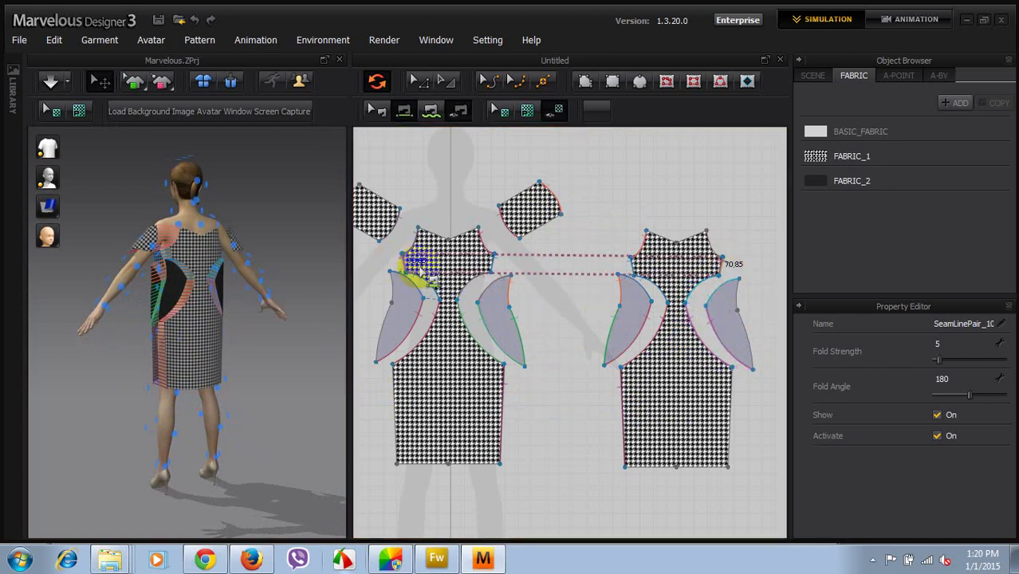
left_click(732, 293)
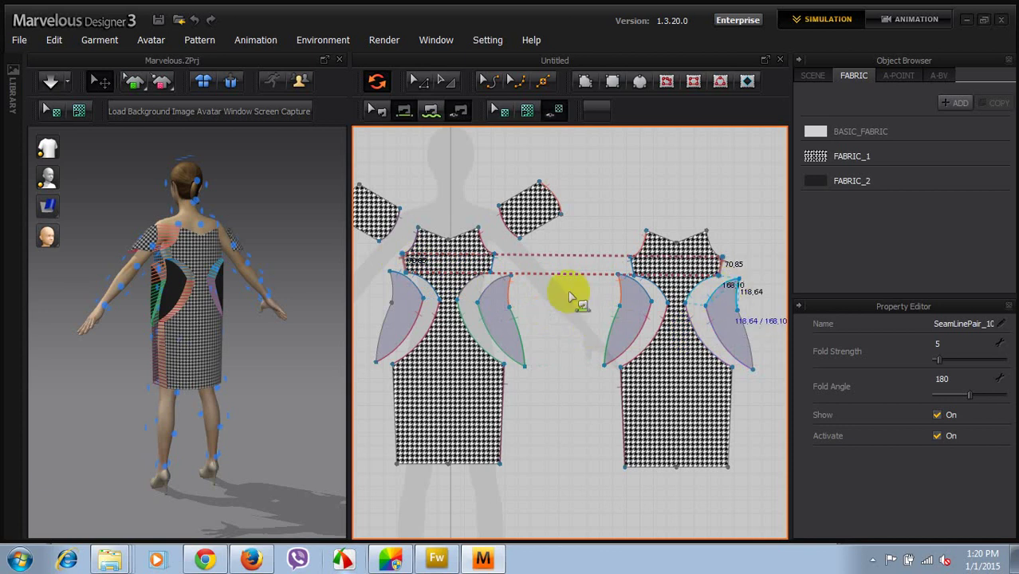
left_click(396, 291)
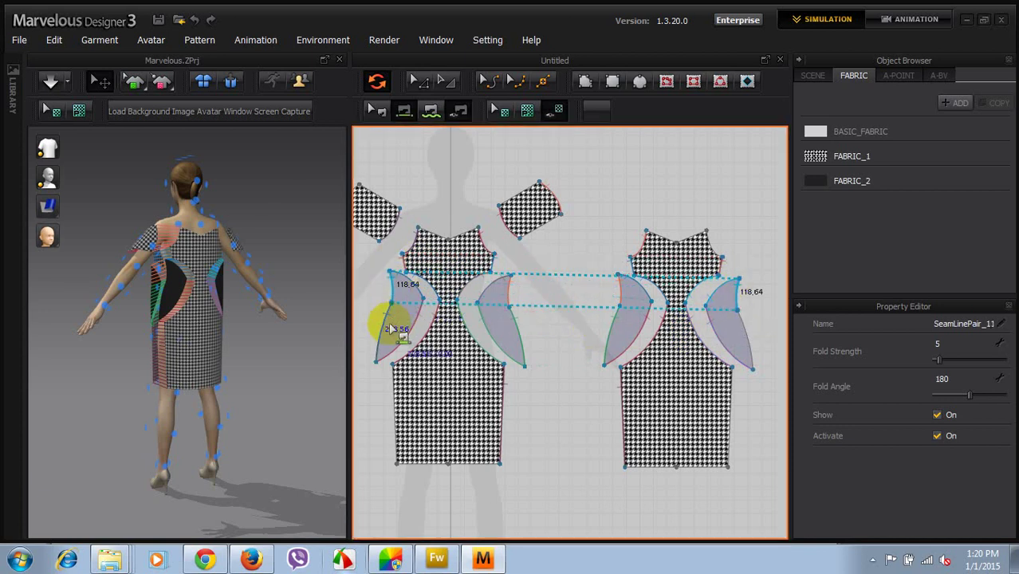
left_click(391, 328)
left_click(746, 337)
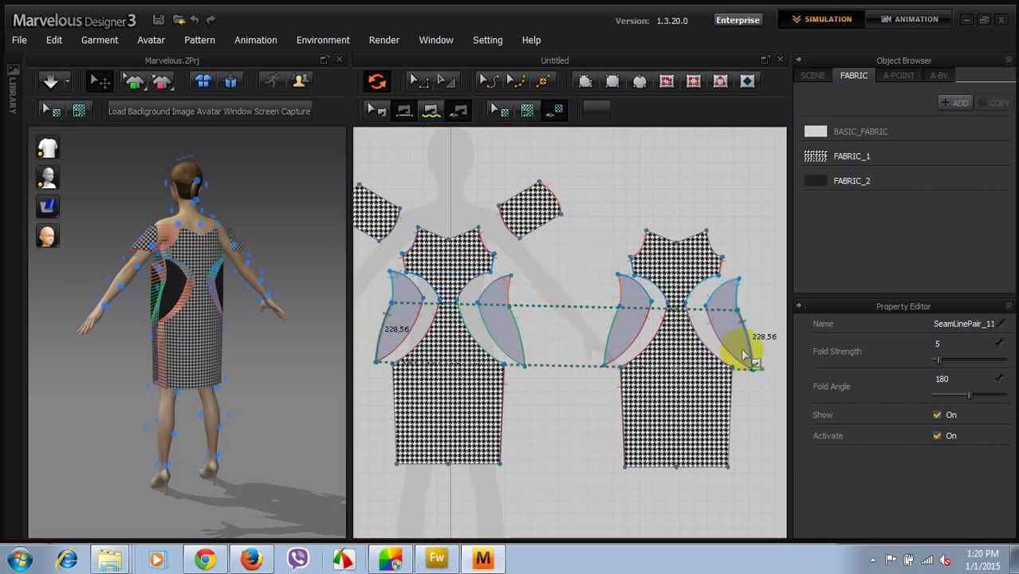
left_click(740, 399)
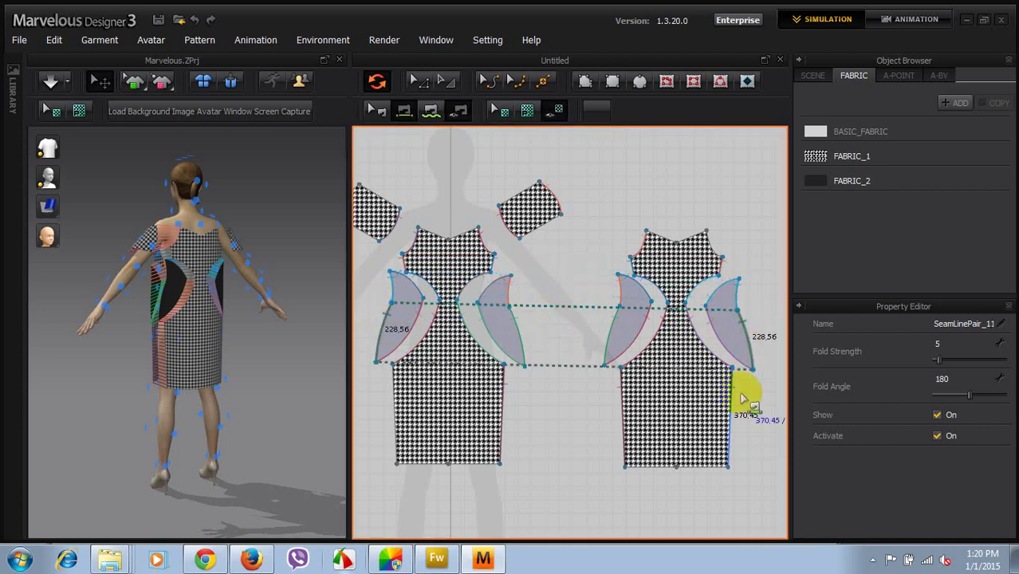
left_click(393, 401)
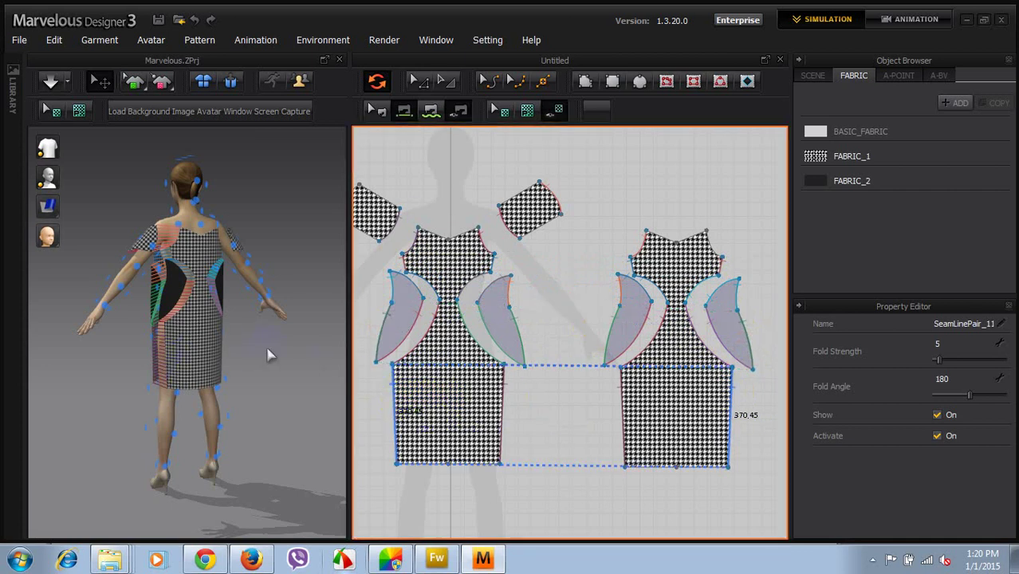
right_click_drag(269, 354, 170, 353)
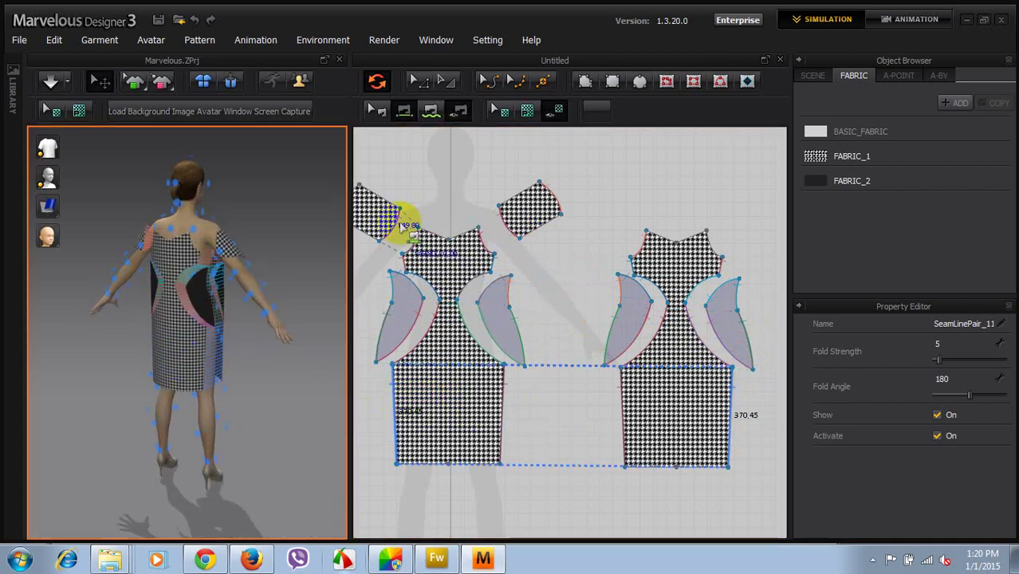
- Sew the right-arm sleeve's remaining curved edge to the back piece's armhole on that side
scroll(489, 272, "down", 3)
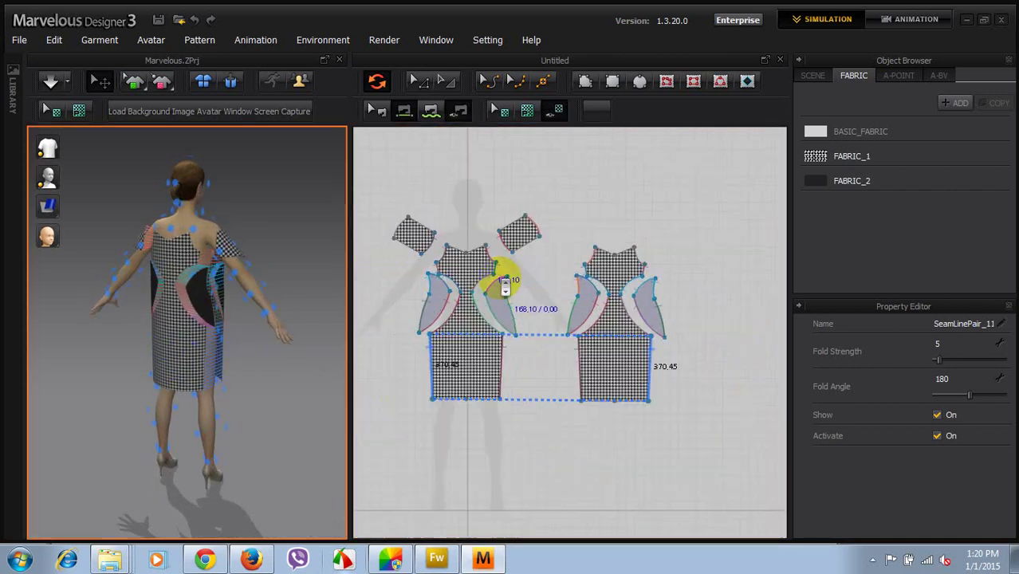
left_click(406, 228)
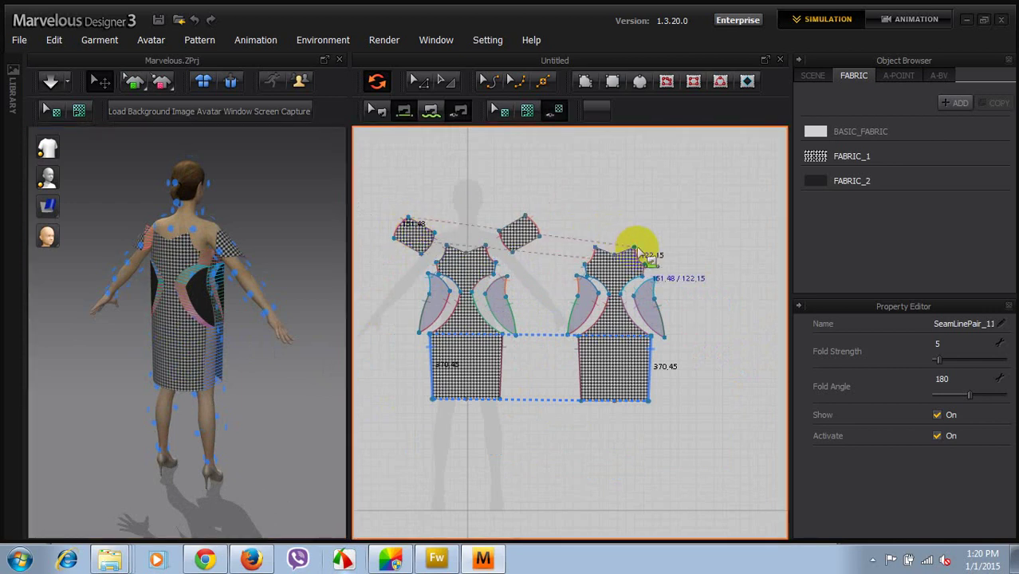
left_click(638, 252)
- Simulate the sewn dress so it drapes on the avatar, and hide the avatar's arrangement points
right_click_drag(258, 303, 130, 296)
left_click(90, 87)
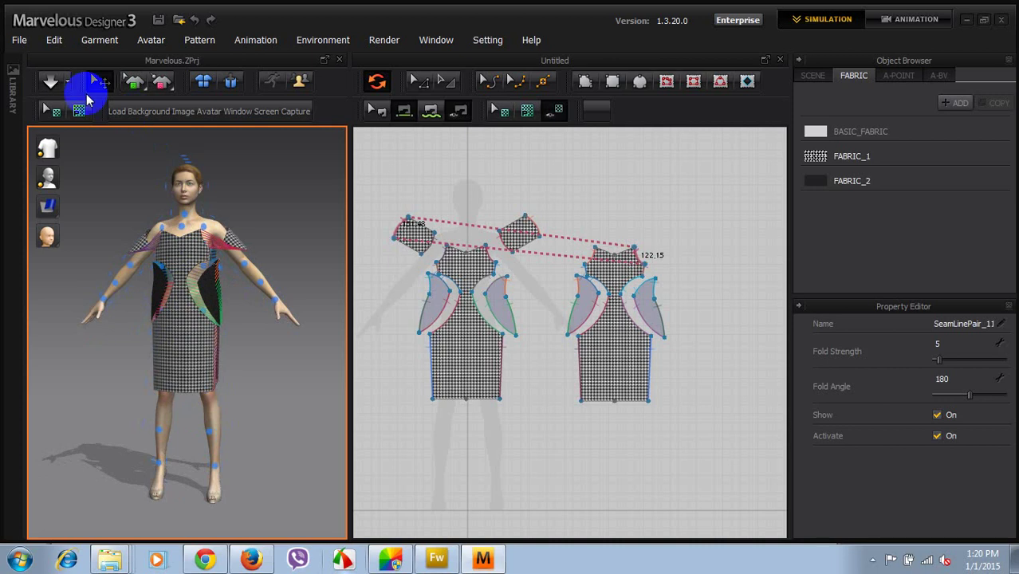
left_click(50, 81)
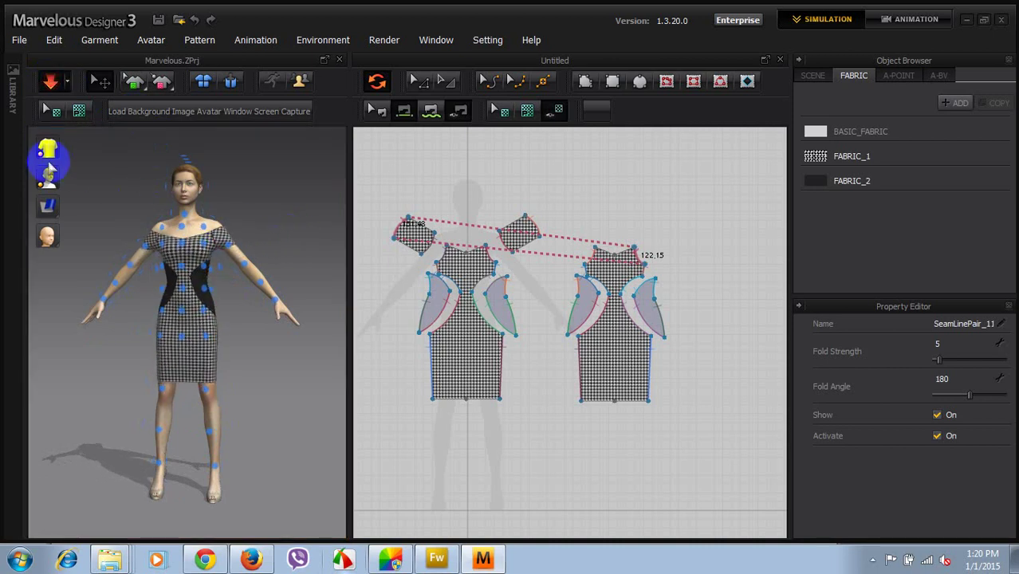
mouse_move(48, 177)
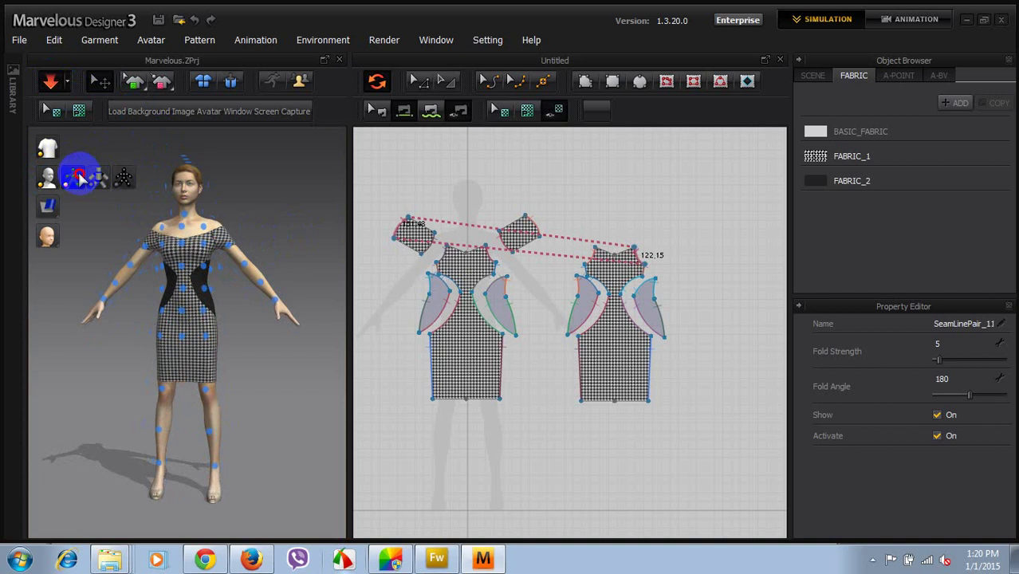
left_click(121, 221)
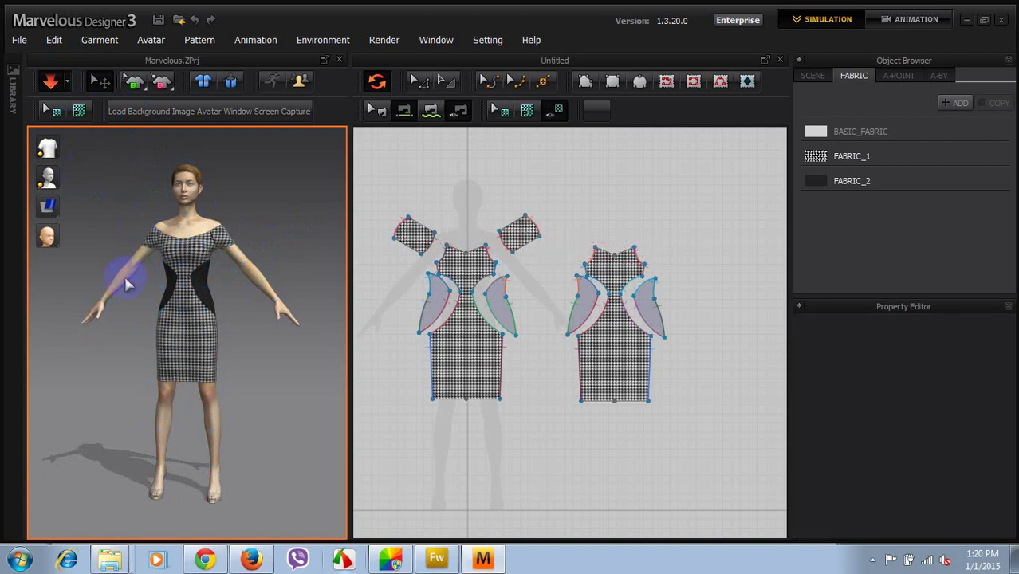
right_click_drag(140, 286, 134, 293)
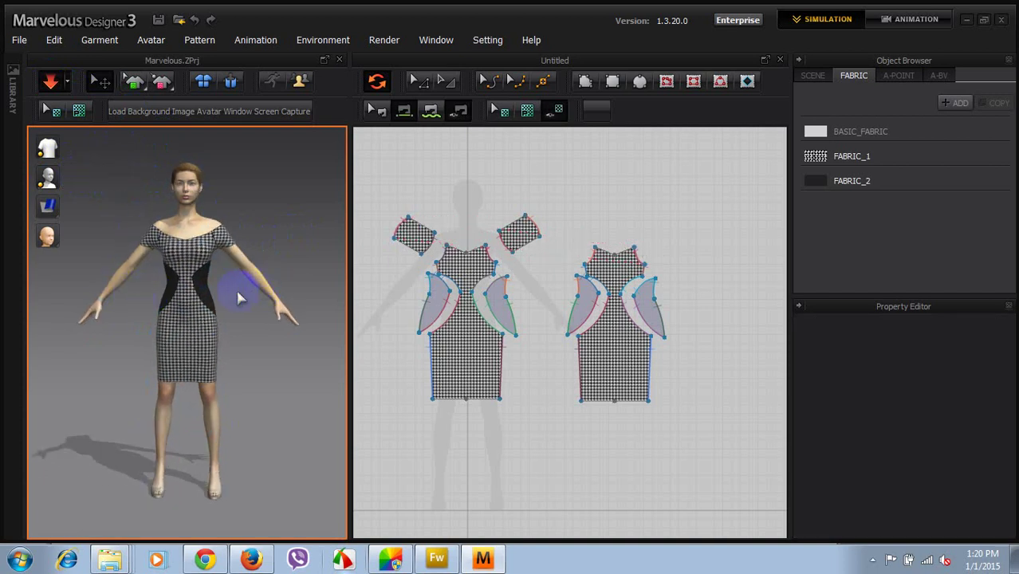
- Move all four side panels and the adjoining waist curves of the front and back pieces slightly upward together
scroll(237, 302, "up", 4)
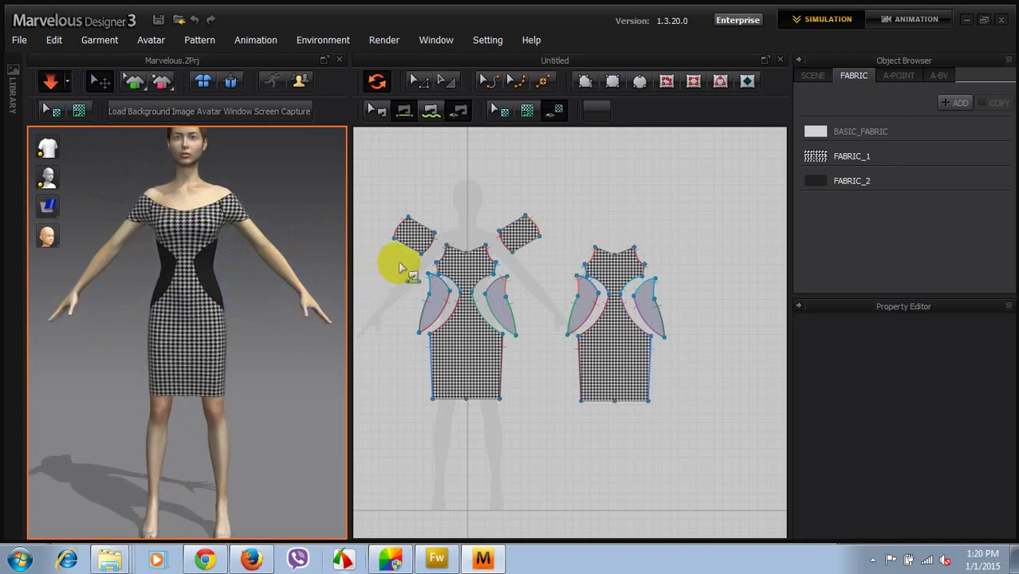
left_click(416, 82)
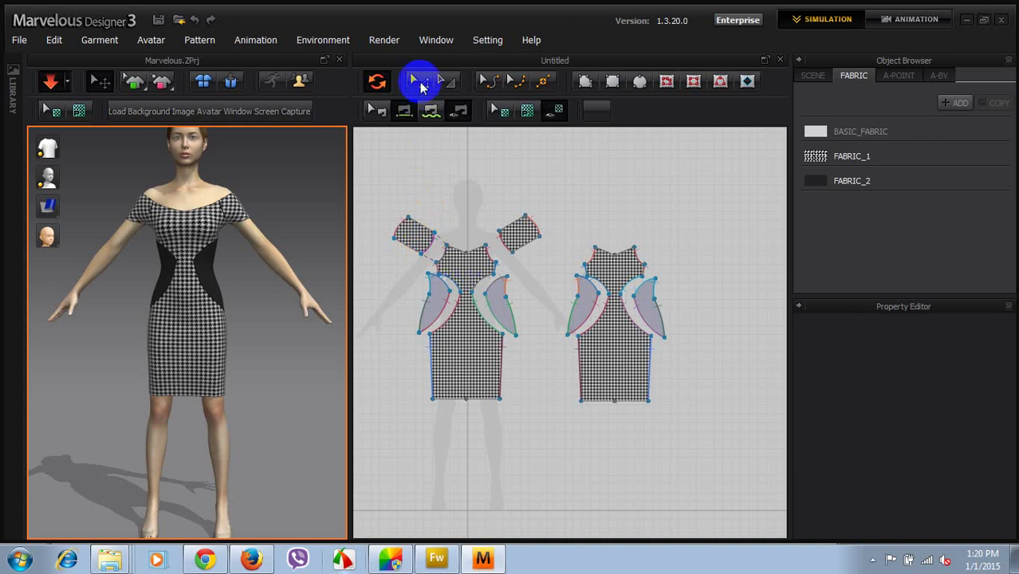
left_click_drag(413, 271, 692, 340)
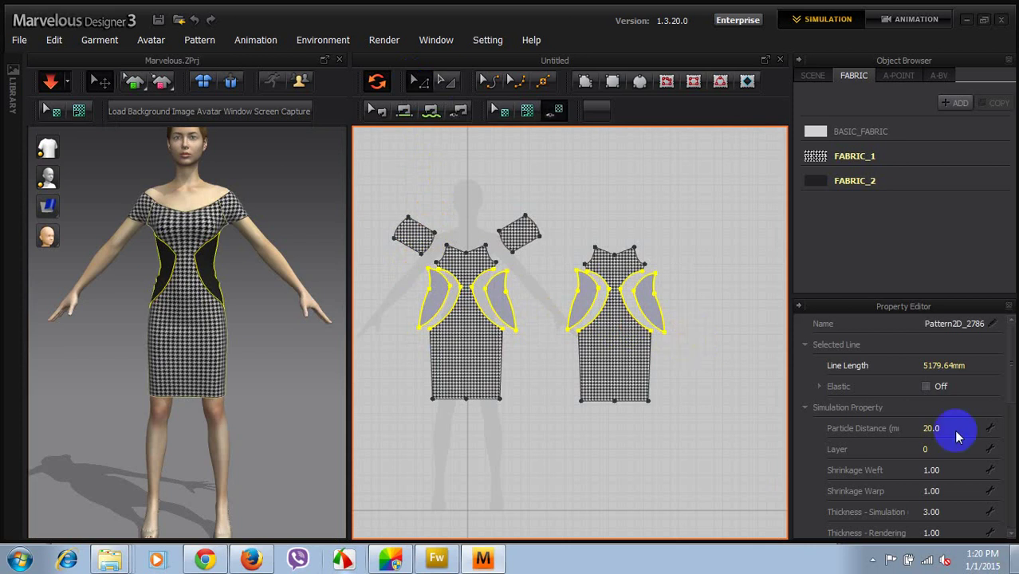
left_click(746, 311)
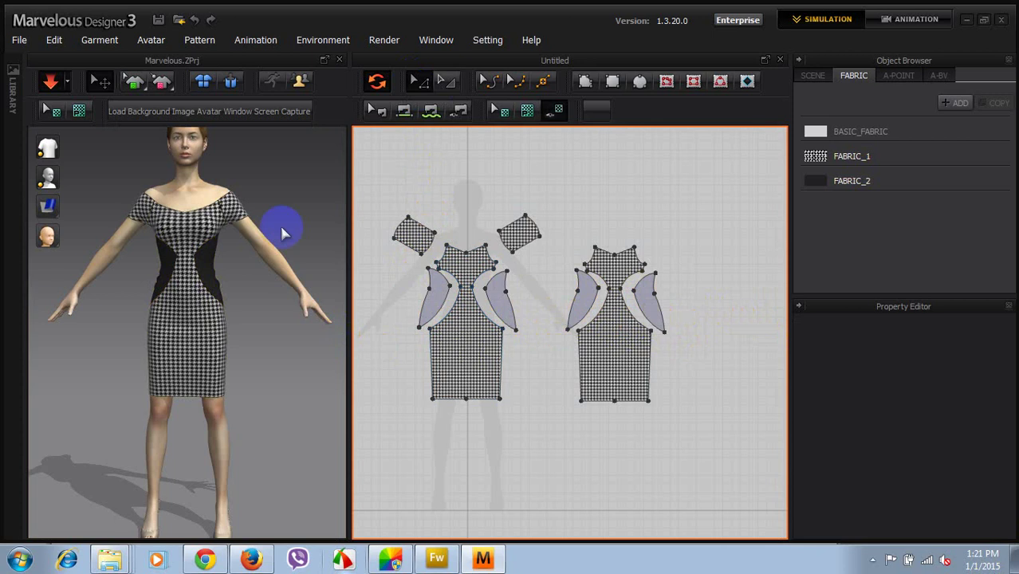
- Reset the dress pieces to their arranged positions around the avatar and simulate the drape again
left_click(230, 80)
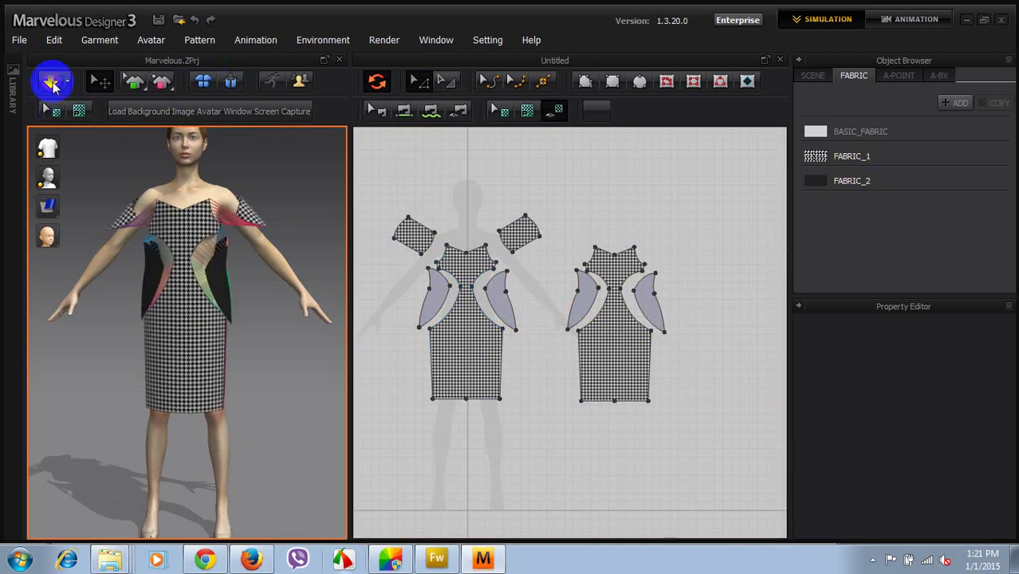
left_click(51, 82)
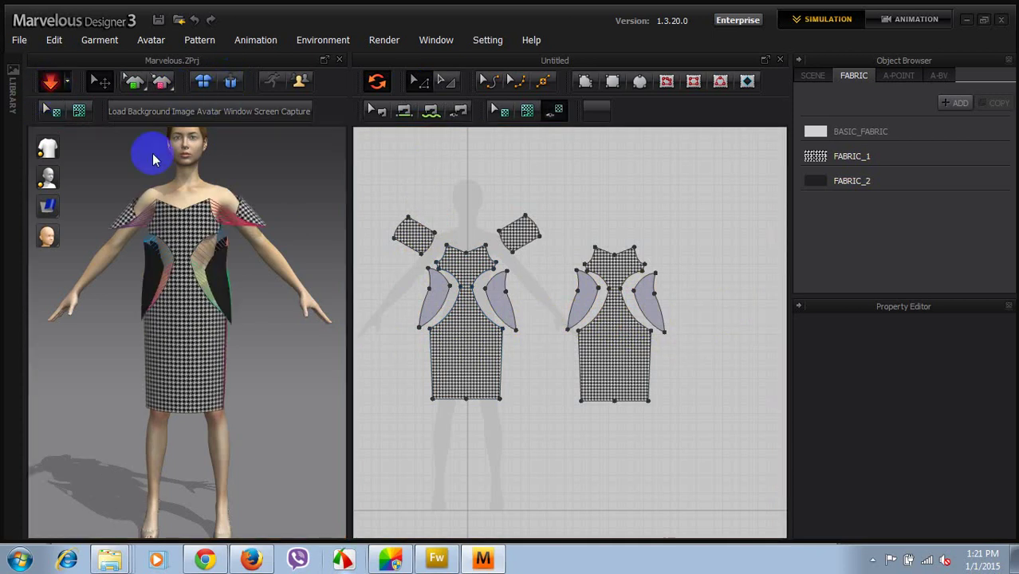
left_click(288, 193)
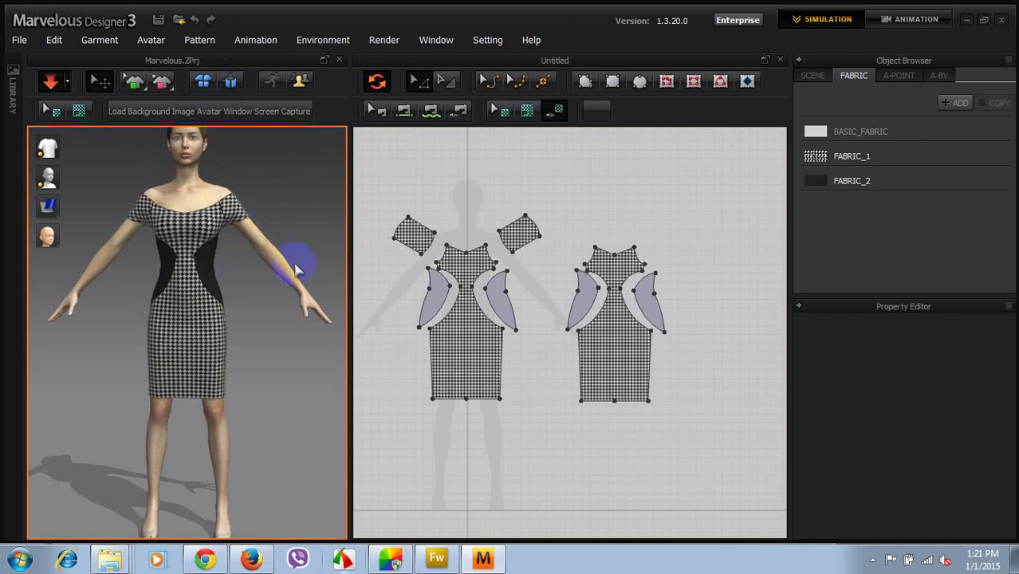
scroll(230, 288, "up", 1)
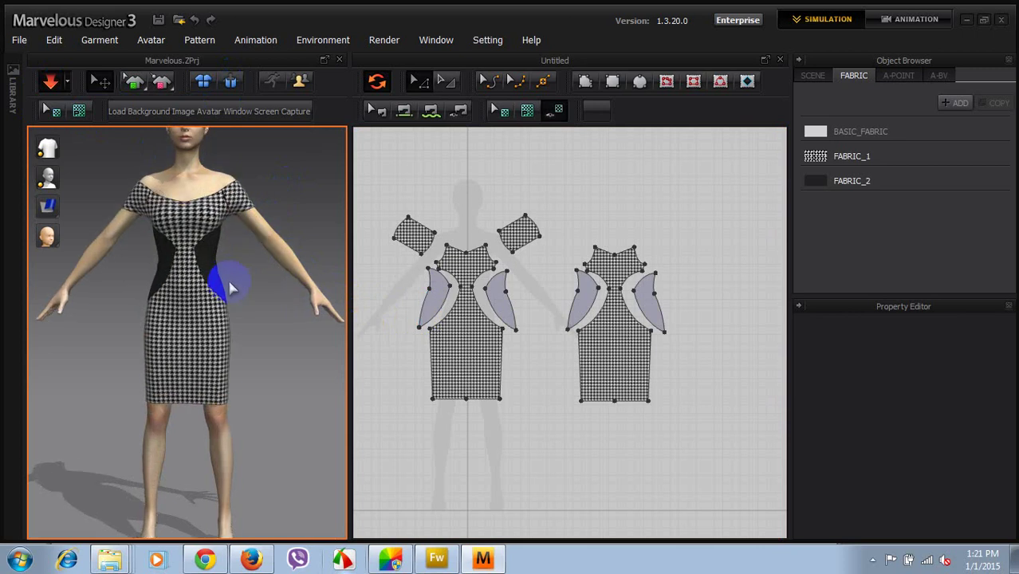
scroll(429, 307, "up", 2)
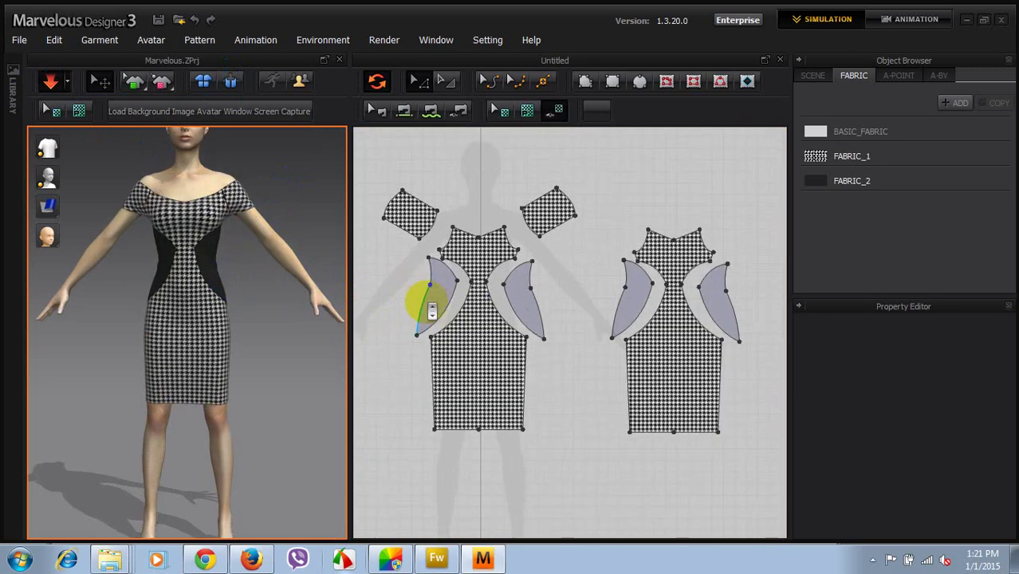
scroll(431, 310, "up", 2)
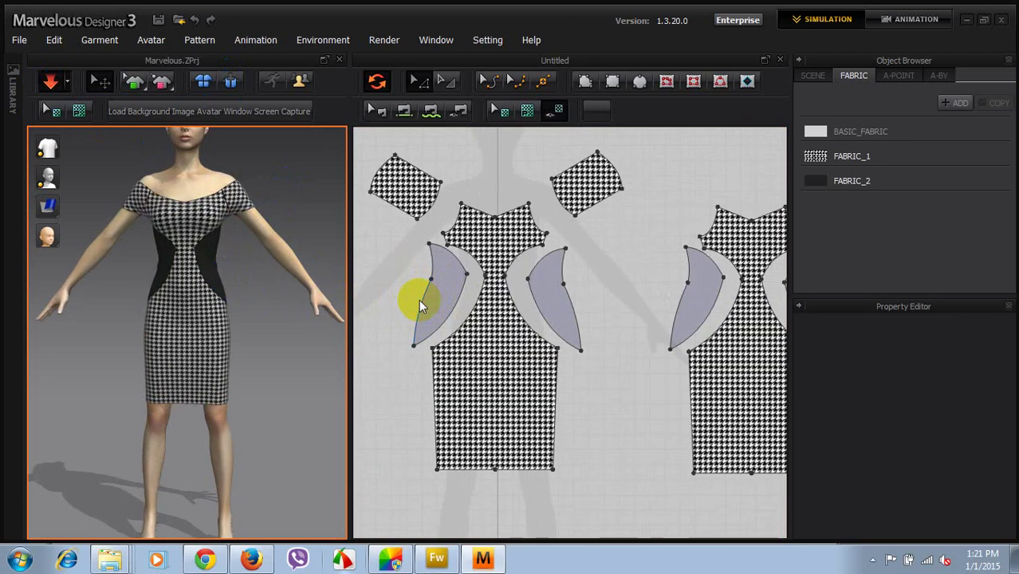
left_click(421, 307)
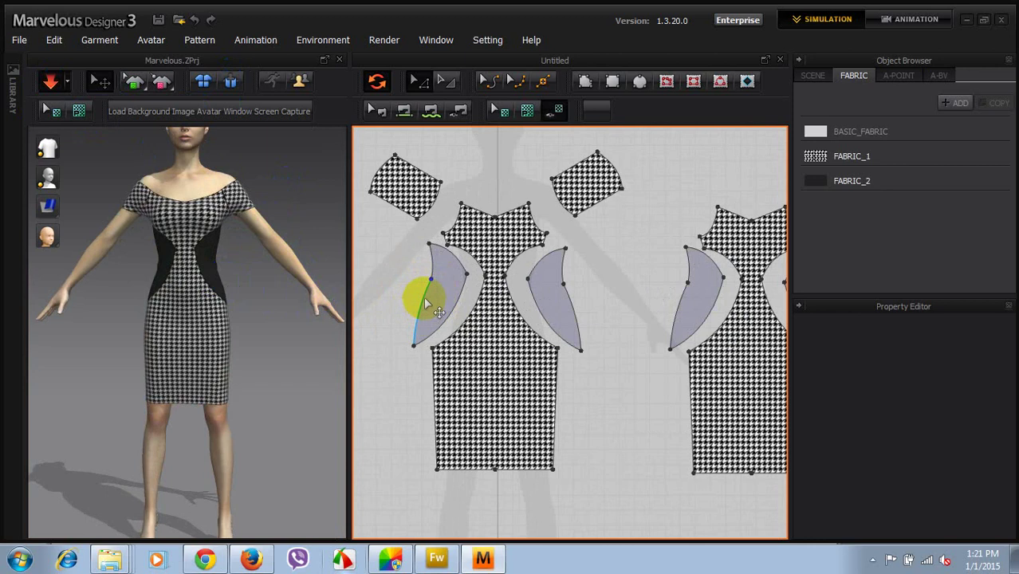
right_click_drag(278, 319, 192, 317)
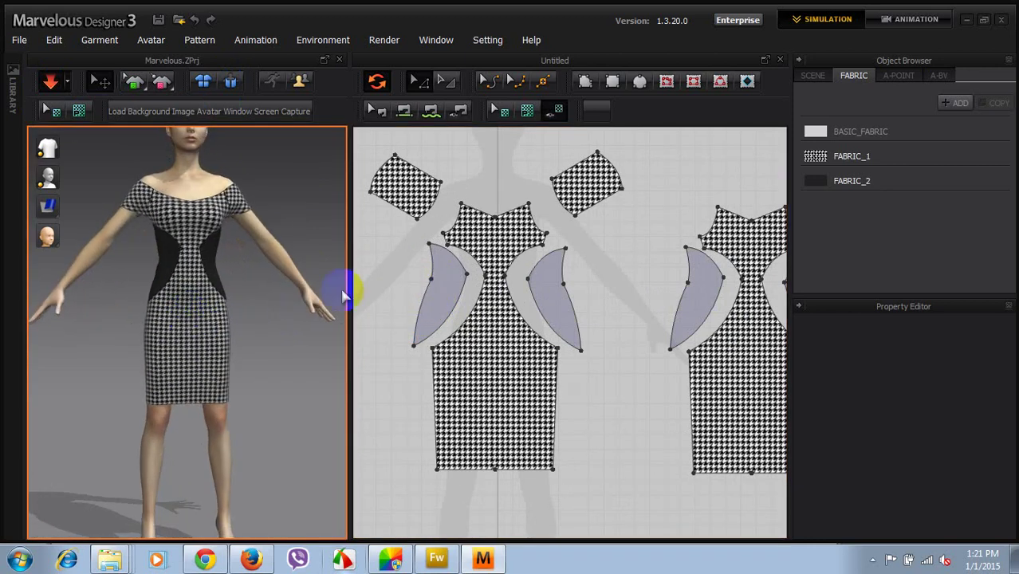
left_click(431, 279)
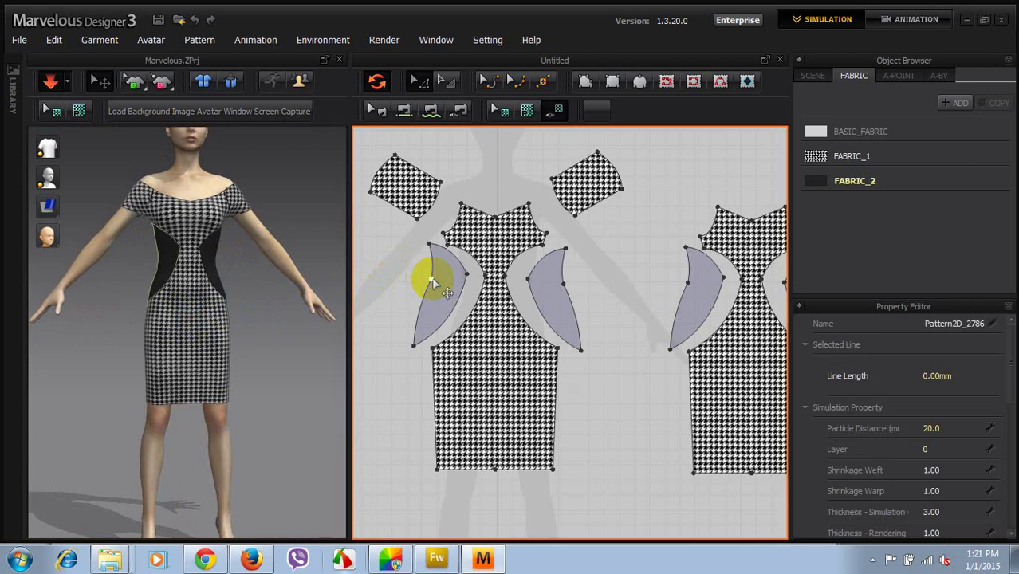
left_click(570, 295)
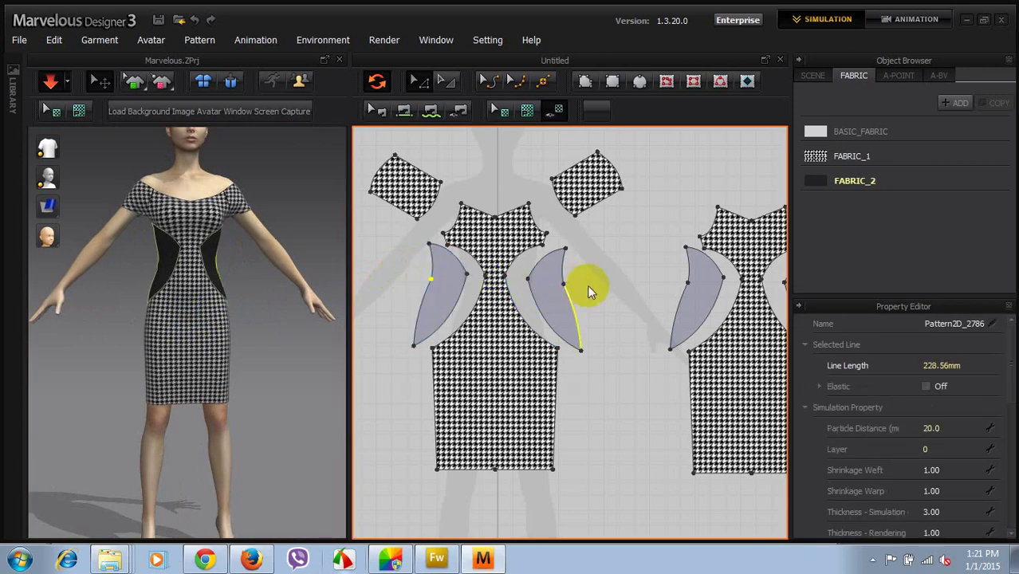
- Select the middle point on the outer edge of all four side panels and shift these points slightly downward together
scroll(456, 307, "down", 2)
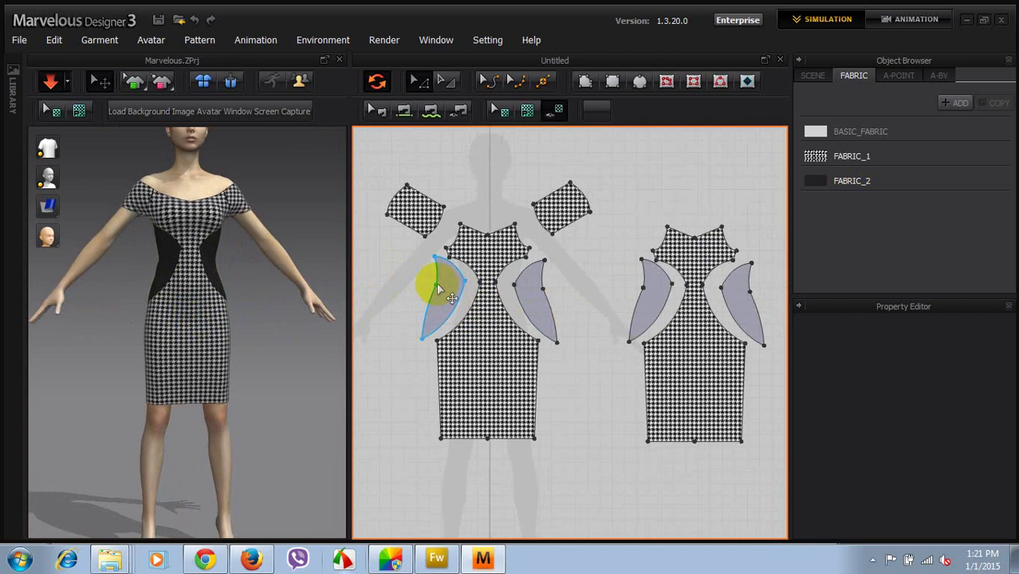
left_click(440, 289)
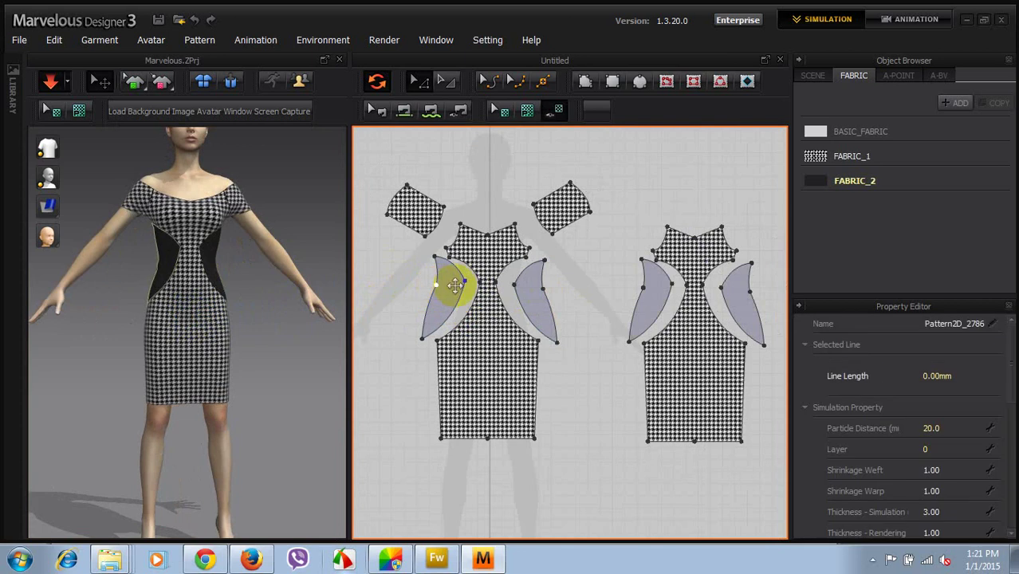
left_click(544, 289, "shift")
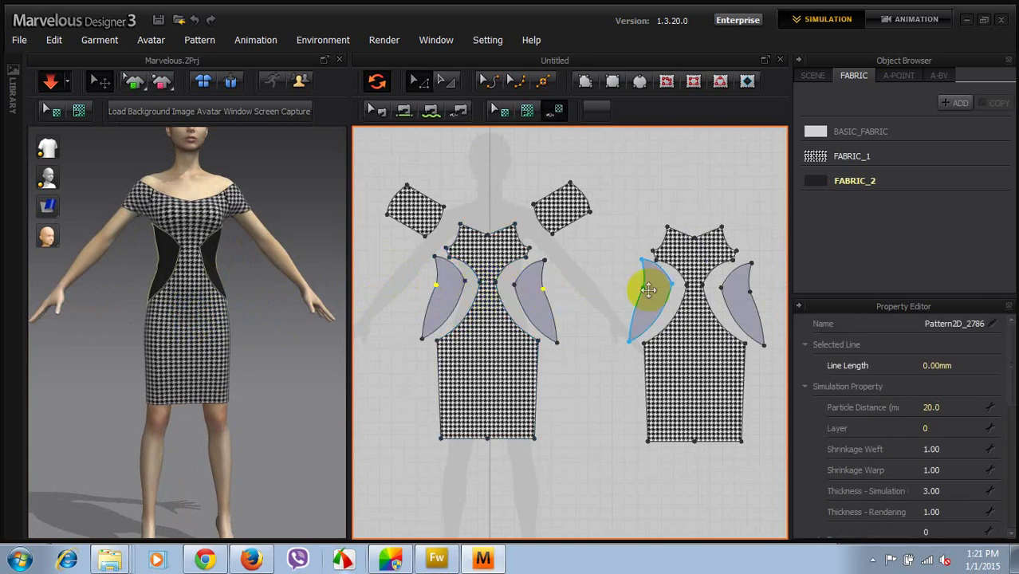
left_click(746, 289)
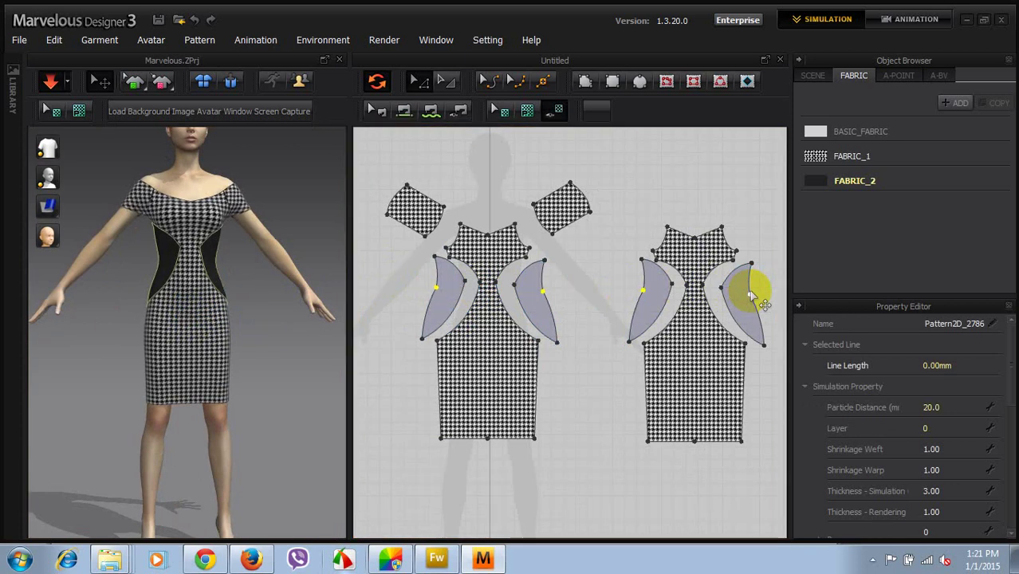
left_click_drag(749, 292, 750, 295)
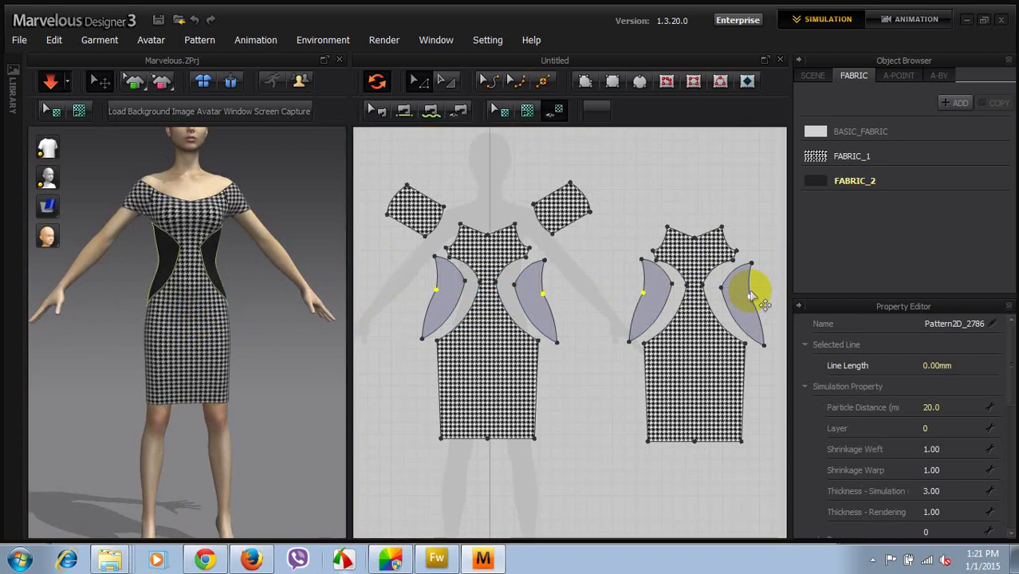
left_click(380, 264)
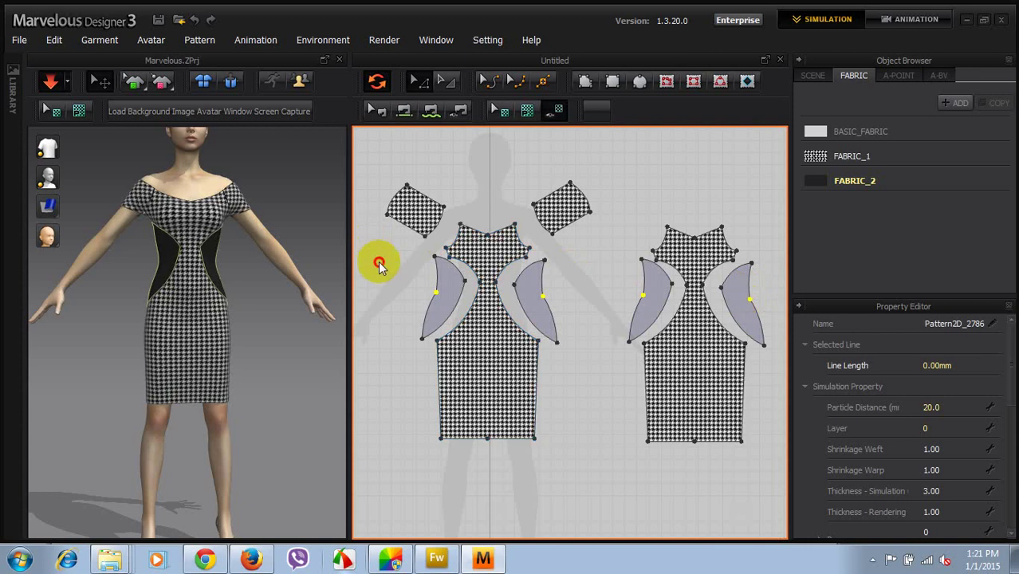
right_click_drag(300, 292, 269, 298)
scroll(271, 305, "down", 2)
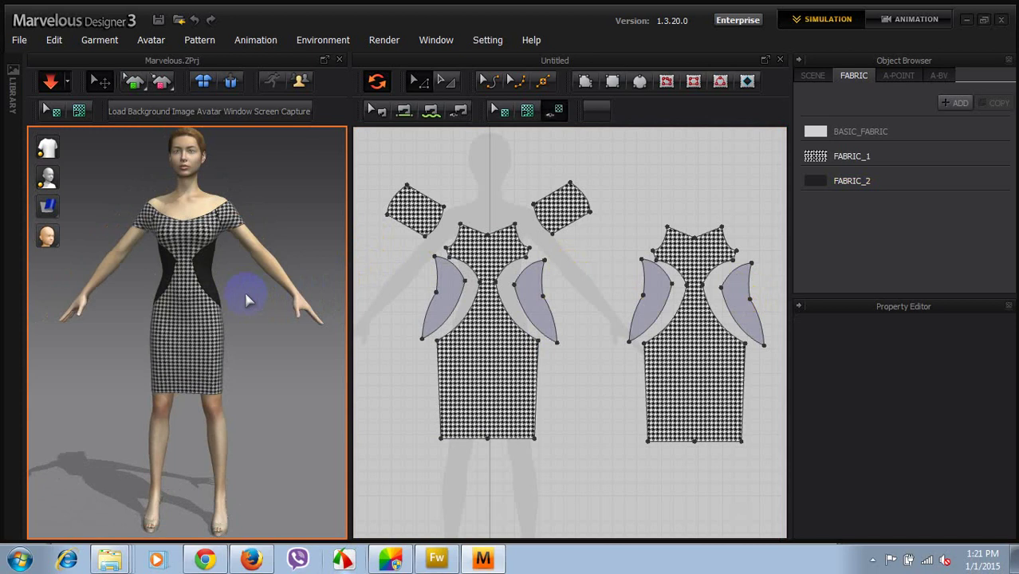
- Shift the waist curve points of the front and back and their adjoining panel points slightly outward on each pattern's left-hand side
left_click(469, 284)
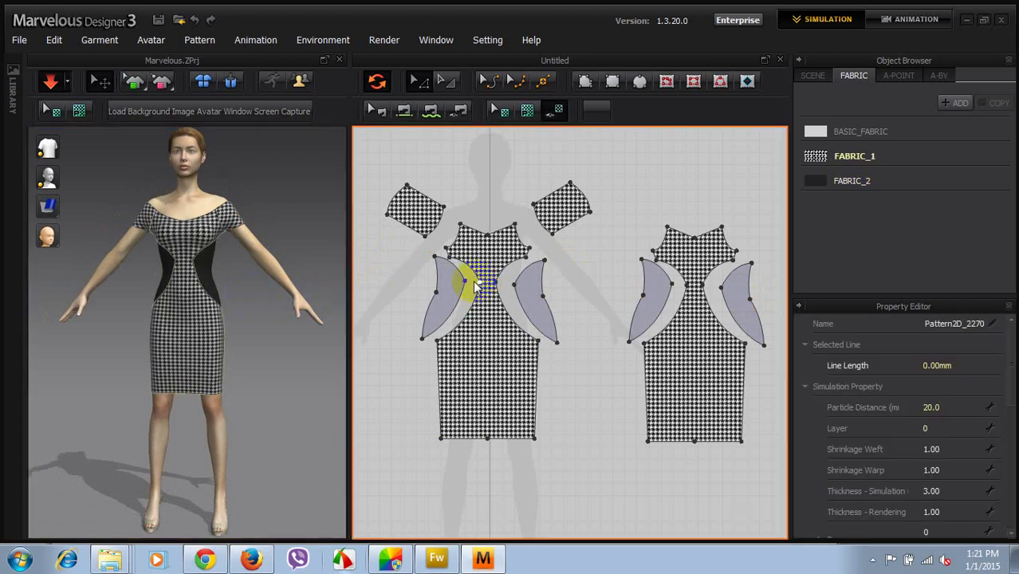
left_click(466, 281, "shift")
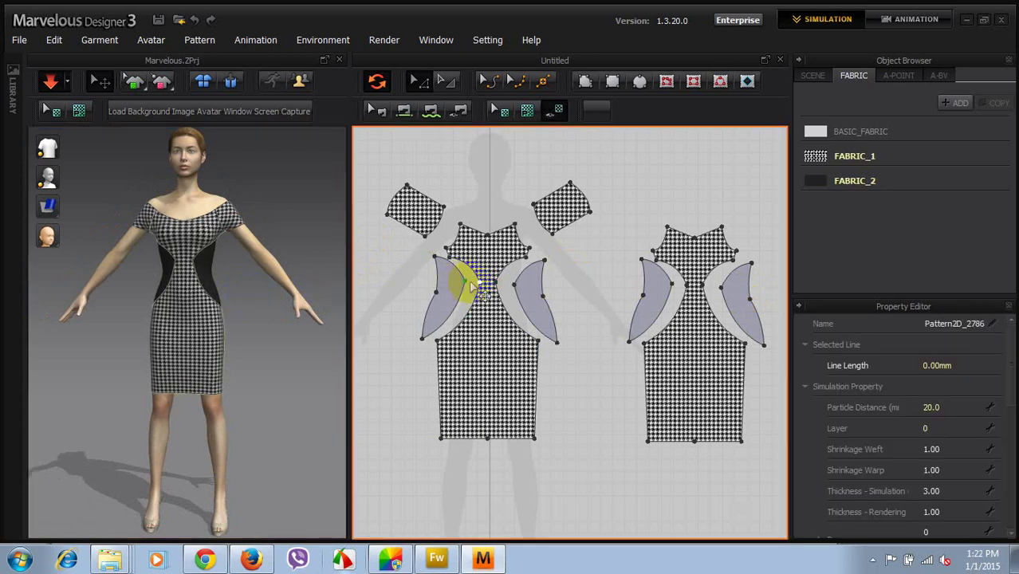
left_click(674, 289)
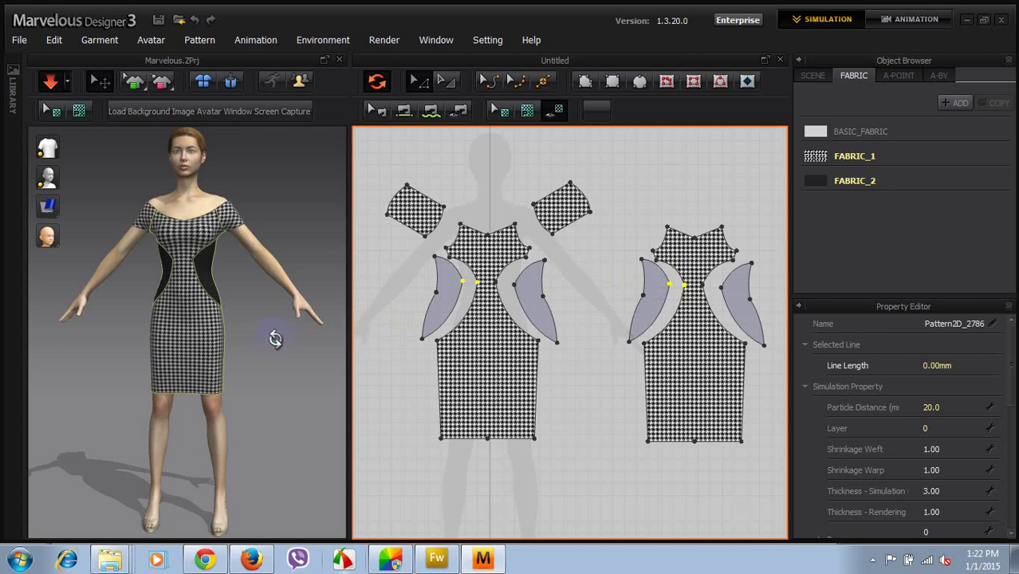
right_click_drag(273, 334, 284, 339)
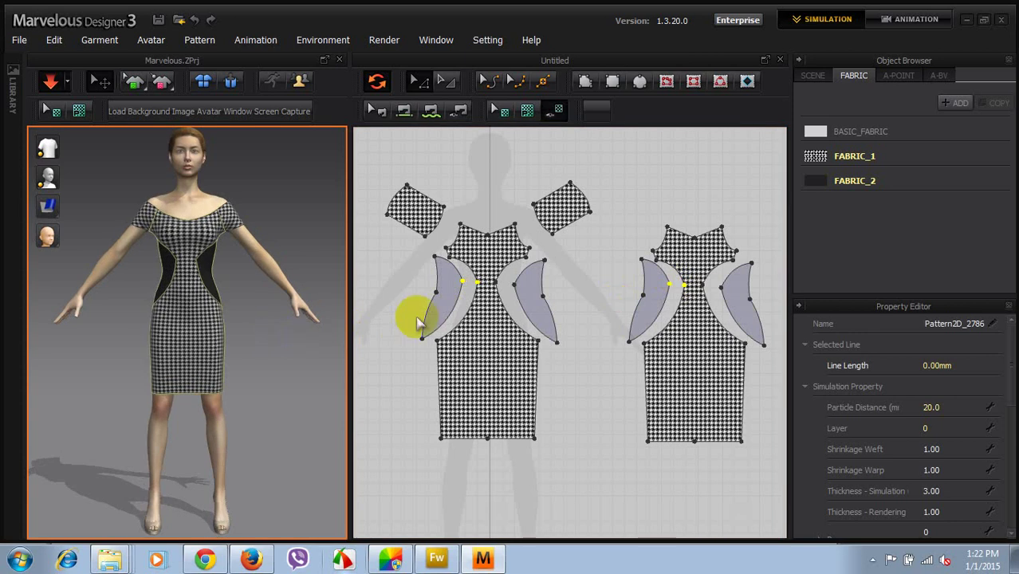
left_click(567, 307)
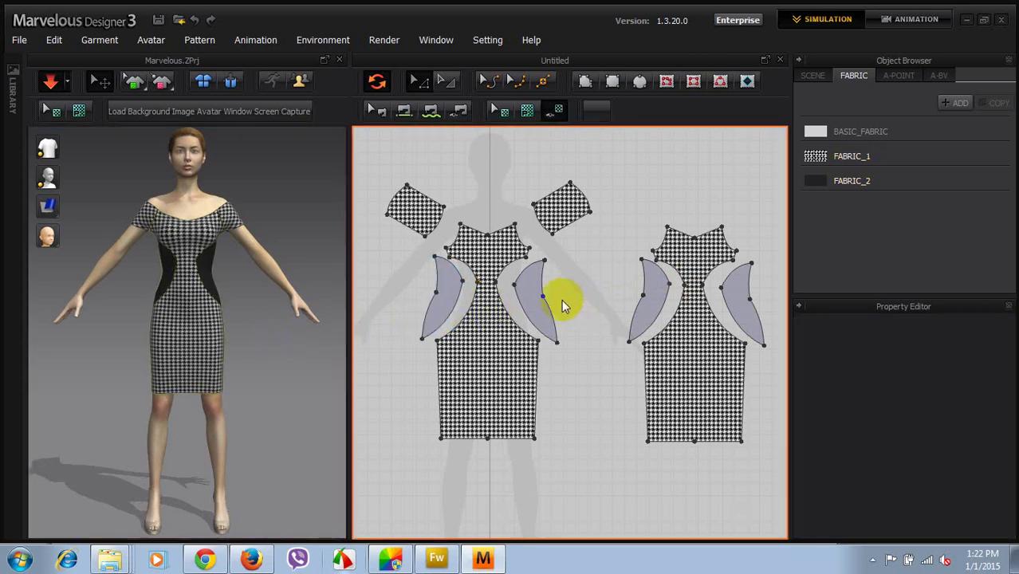
- Shift the waist curve points of the front and back and their adjoining panel points slightly outward on each pattern's right-hand side
left_click(510, 298)
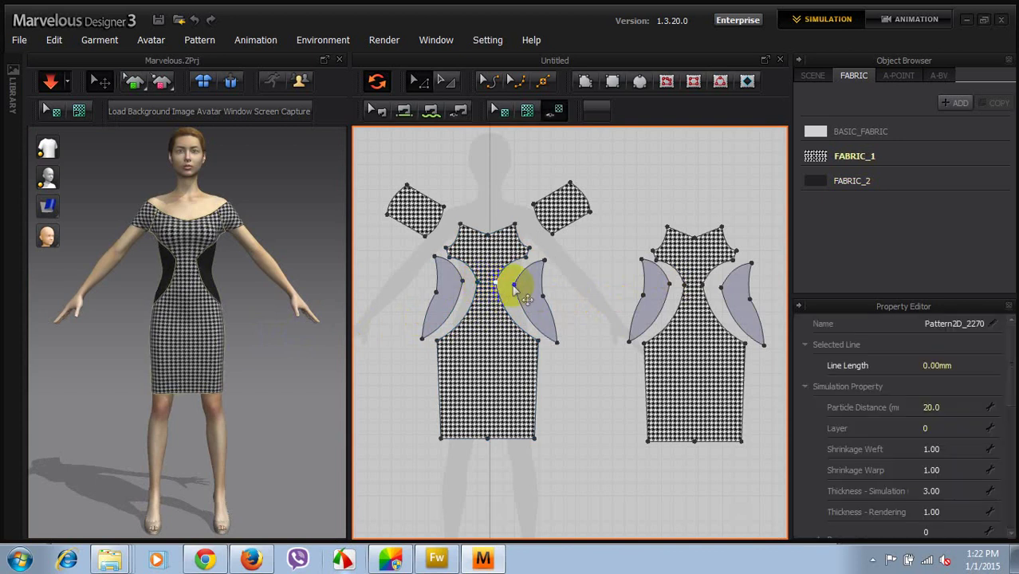
left_click(701, 287)
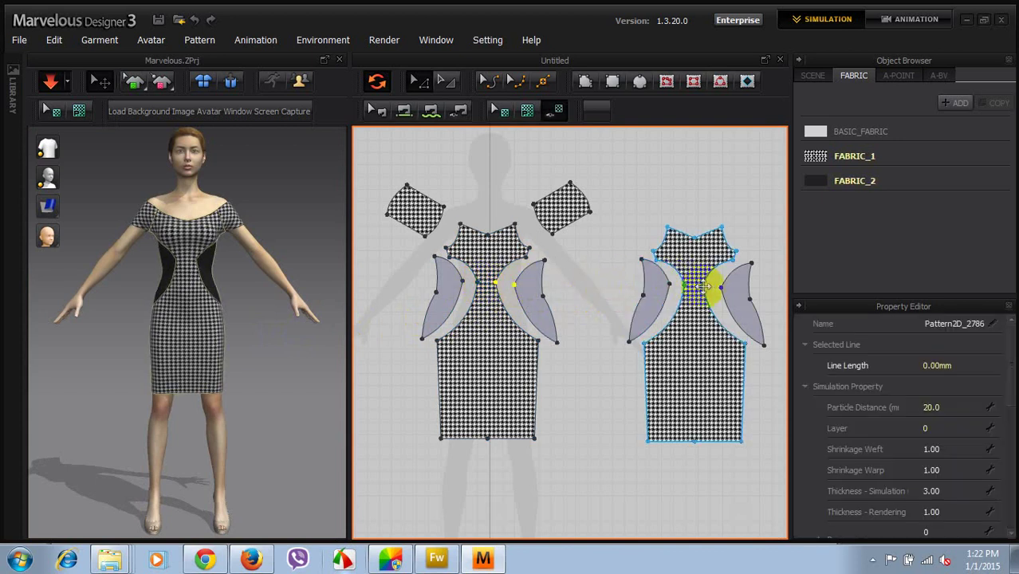
left_click(712, 295)
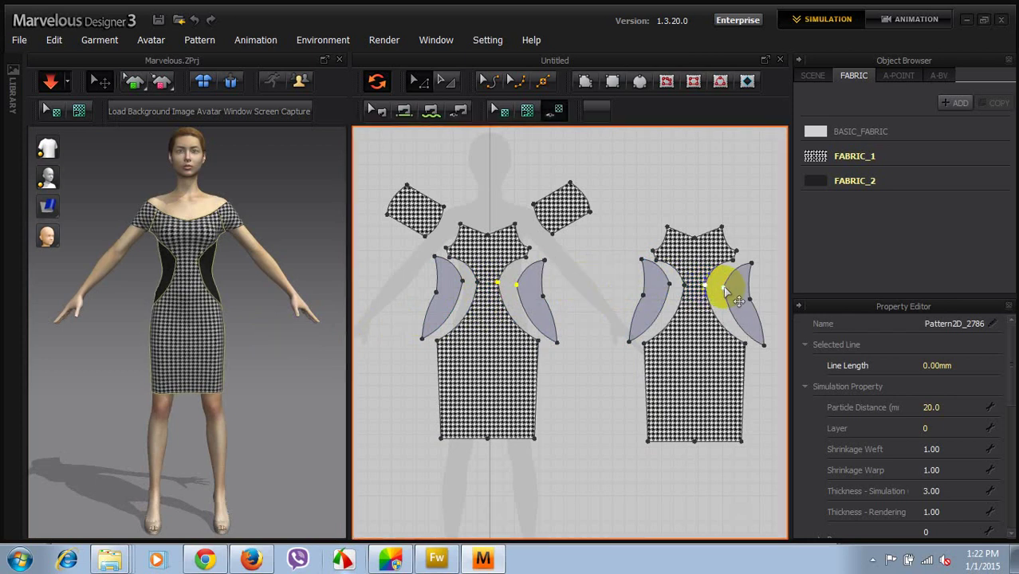
left_click(654, 296)
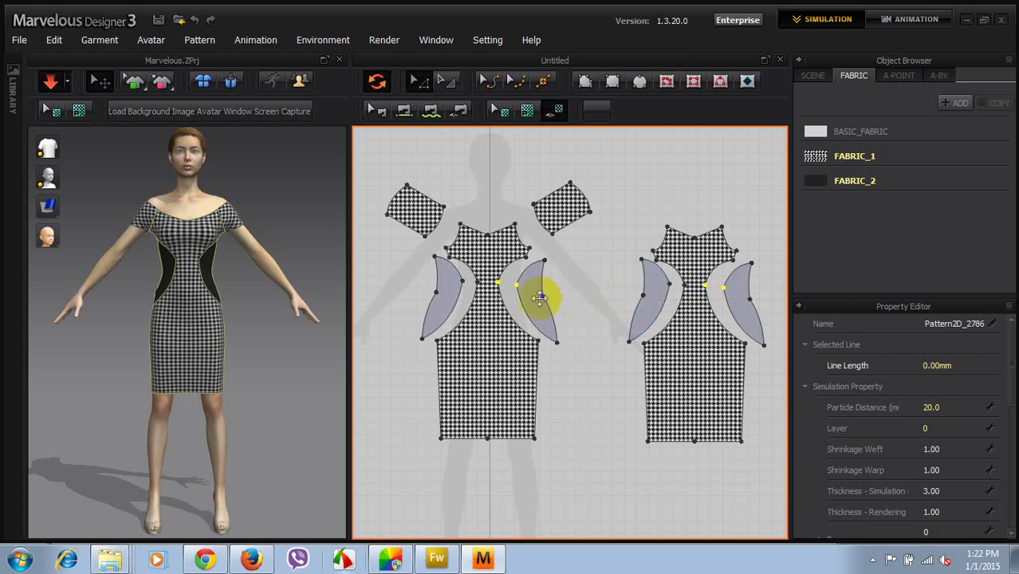
- Select the waist curve points on both sides of the front and back plus the adjoining panel points, and move them slightly downward together
left_click(466, 288)
left_click(462, 289)
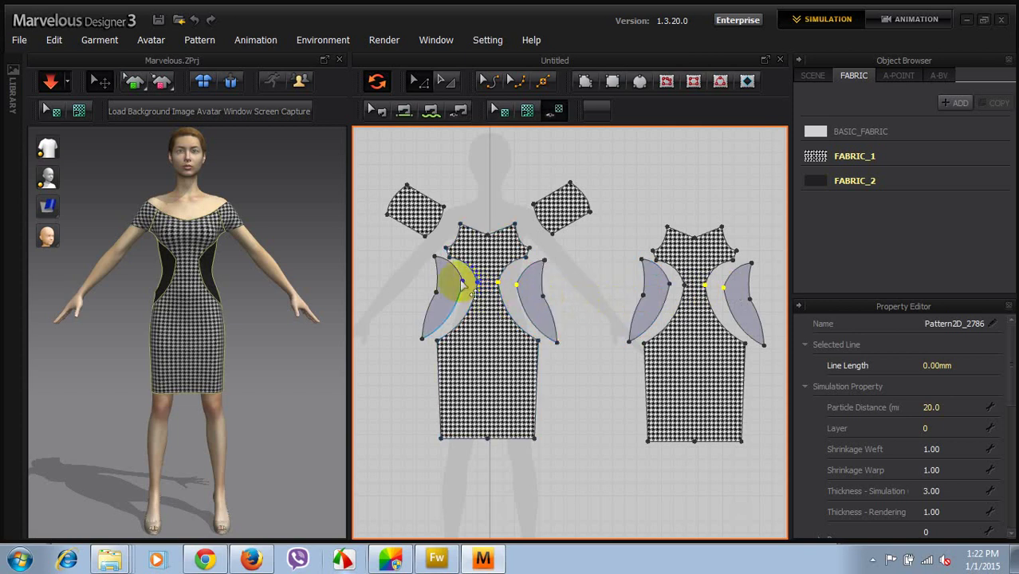
left_click(508, 289)
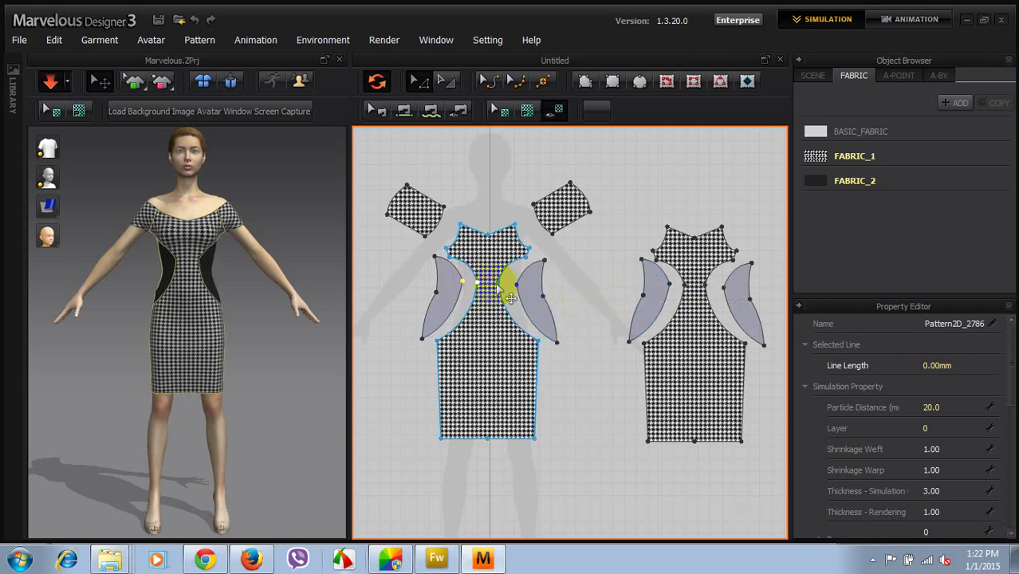
left_click(498, 283, "shift")
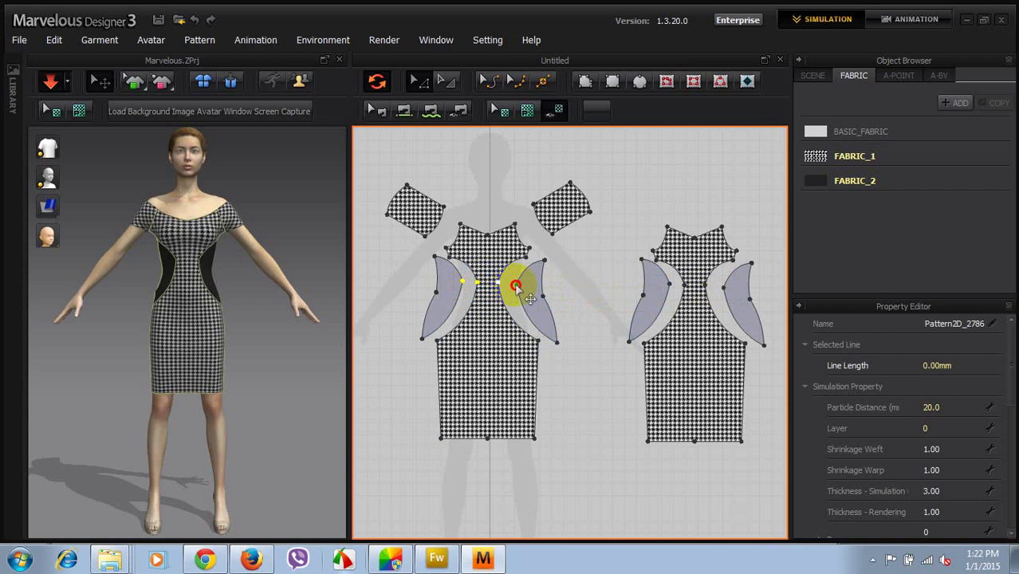
left_click(668, 284)
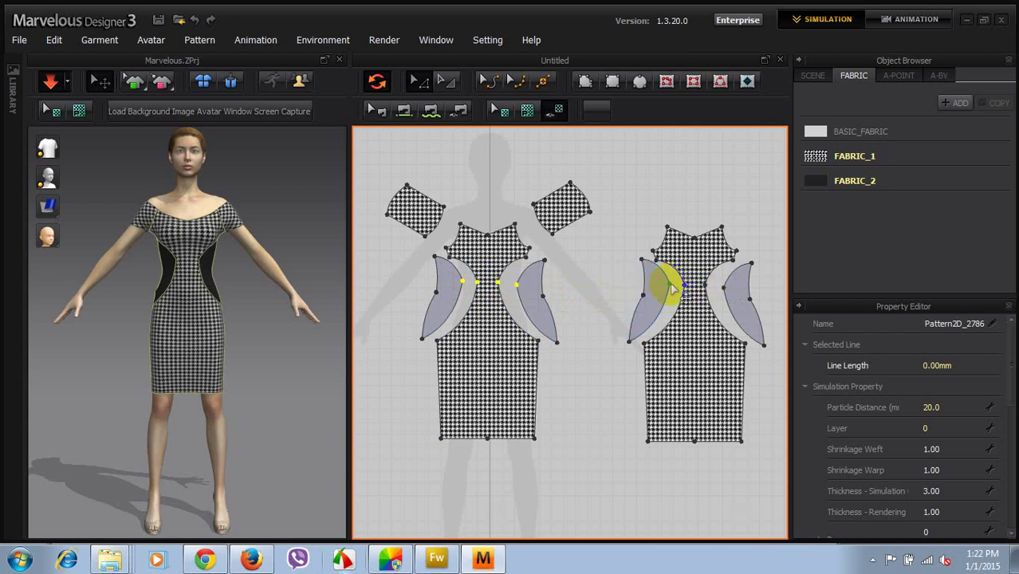
left_click(674, 289)
left_click(685, 284, "shift")
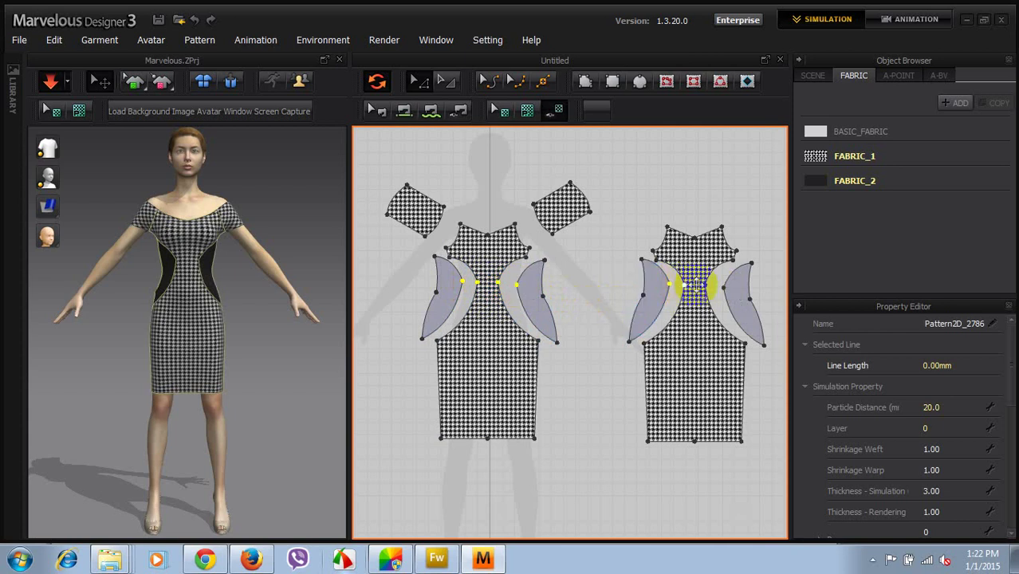
left_click(705, 284, "shift")
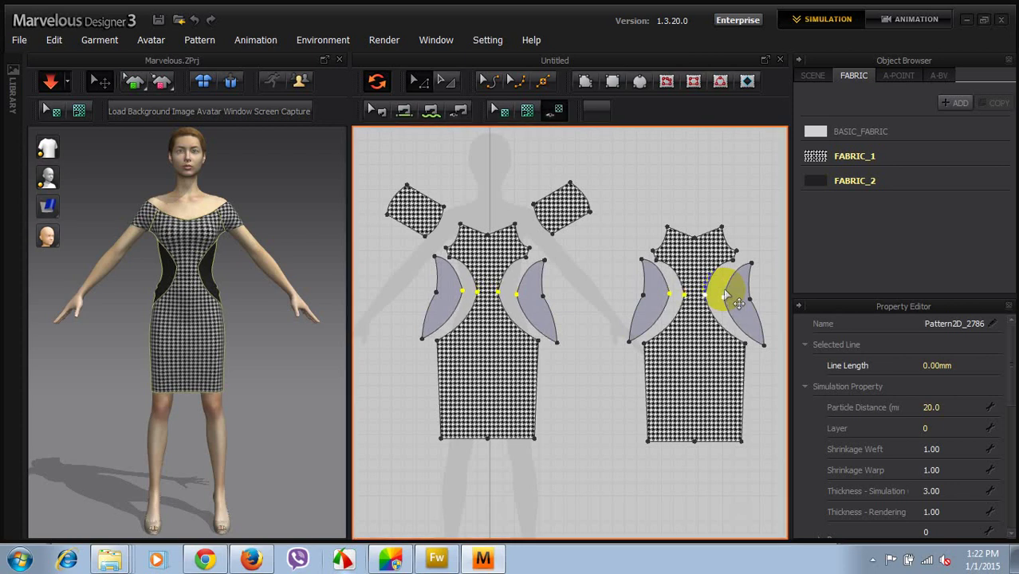
left_click(398, 311)
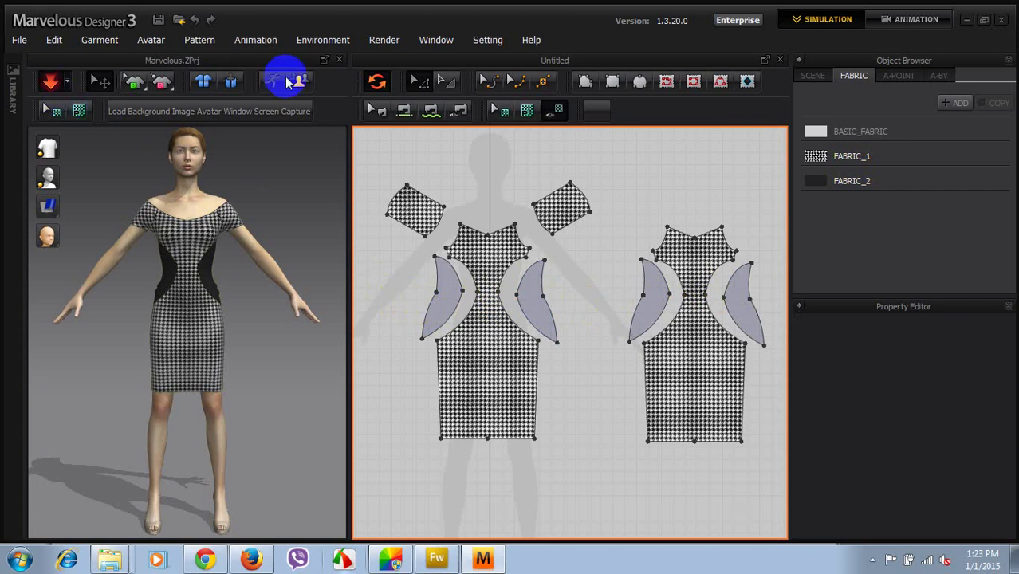
- Reset the dress pieces to their arranged positions around the avatar and simulate the drape with the adjusted waist curves
left_click(228, 82)
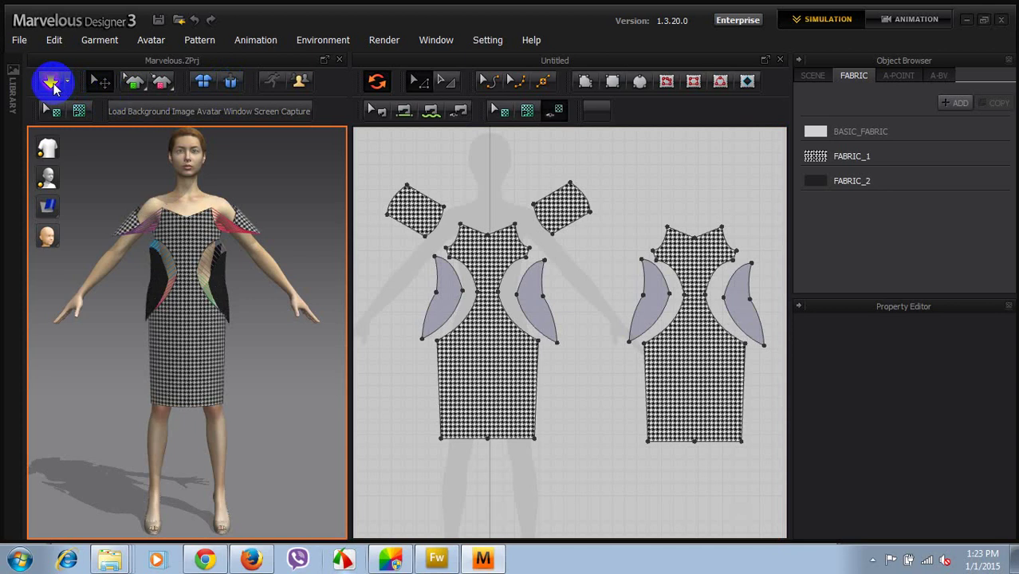
left_click(51, 82)
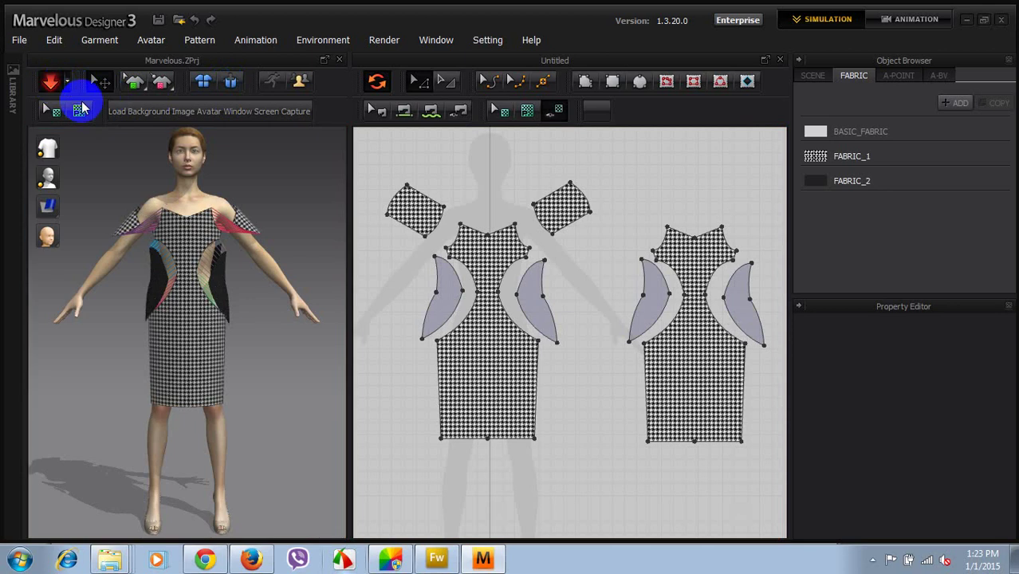
left_click(260, 168)
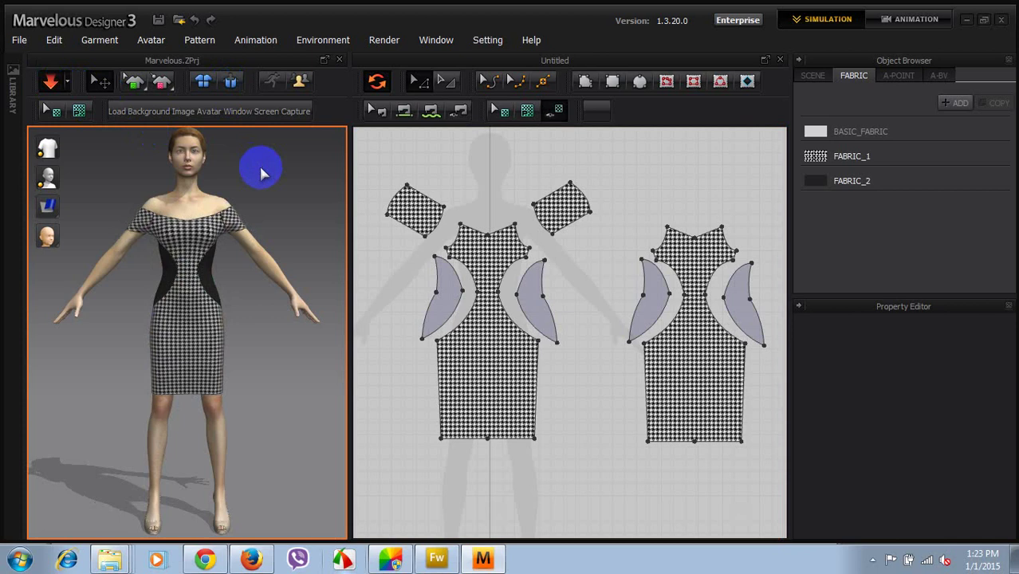
left_click(433, 276)
right_click_drag(291, 289, 290, 287)
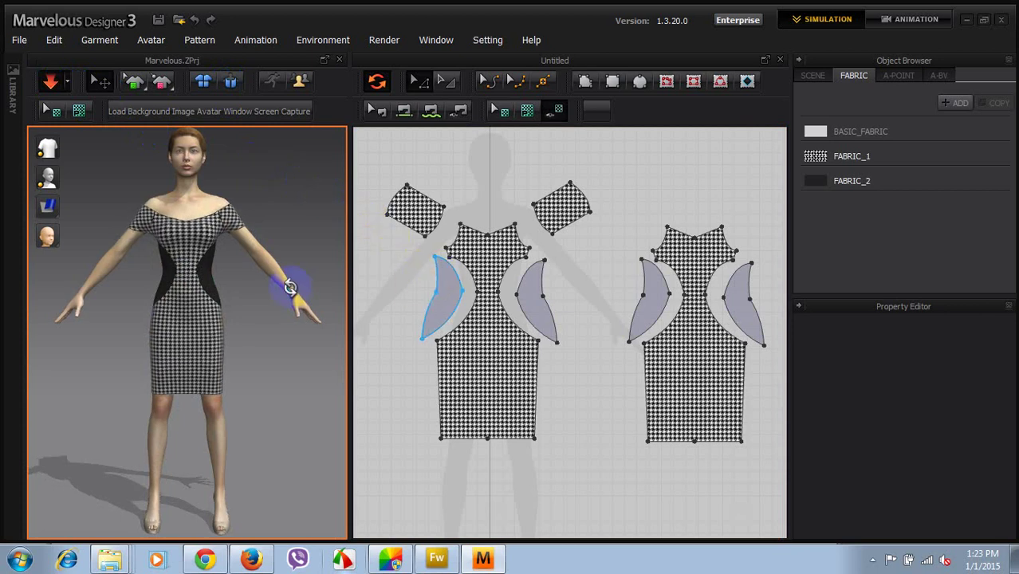
left_click(378, 230)
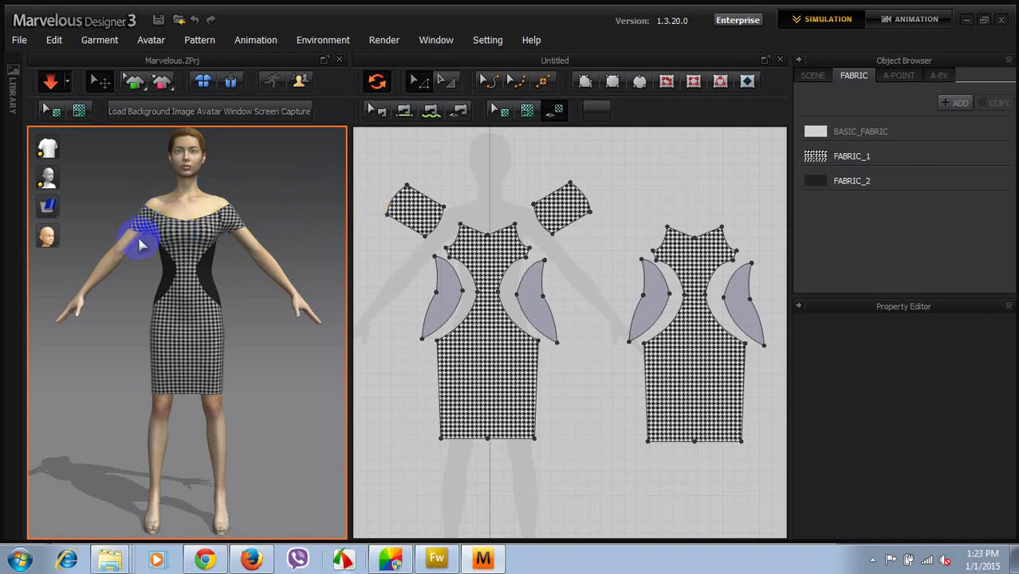
- Slightly flatten the lower inner curve of the front's left-hand side panel and the matching lower waist curve of the front piece
left_click(447, 323)
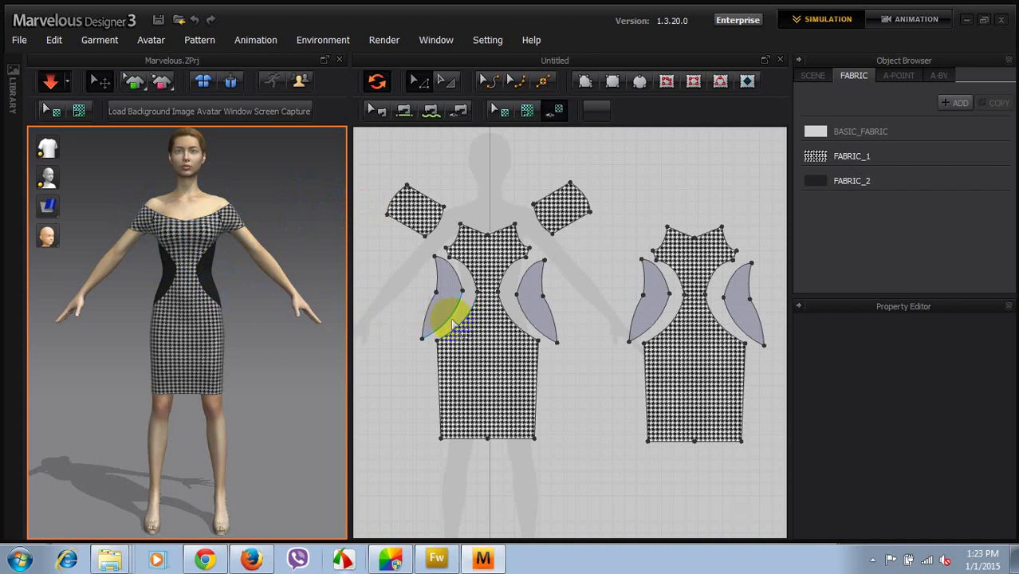
left_click(453, 324)
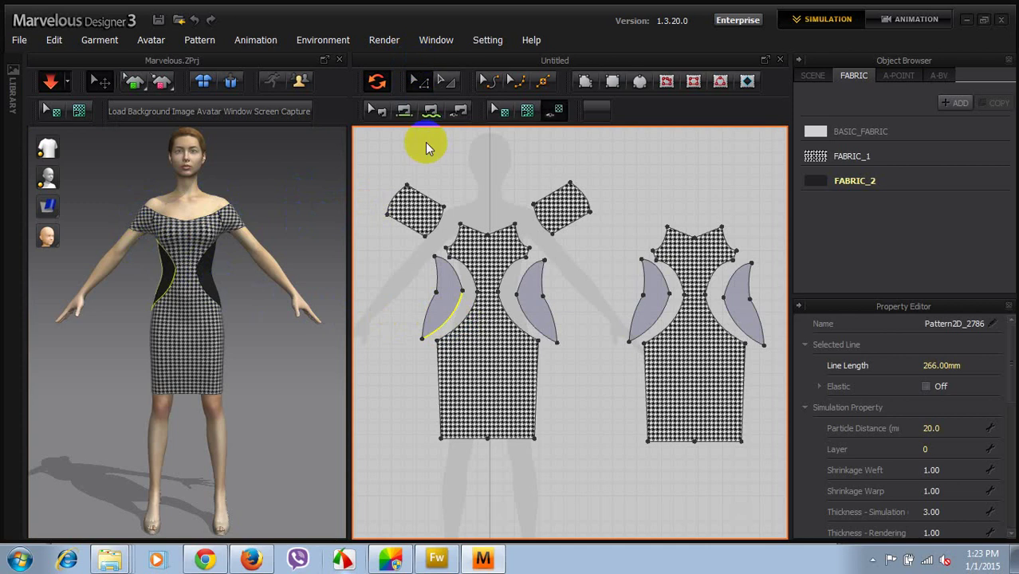
left_click(488, 81)
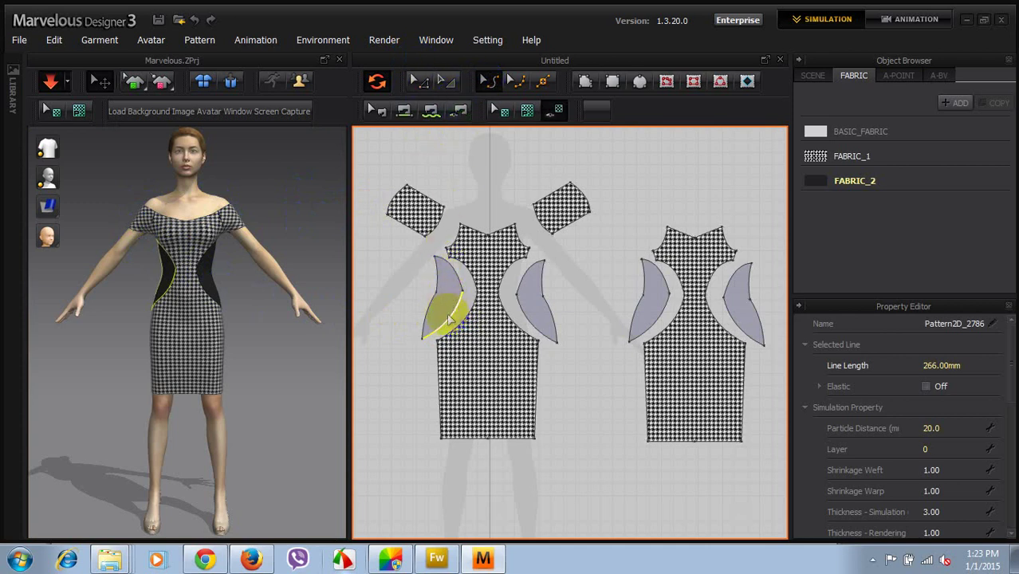
left_click_drag(451, 321, 459, 323)
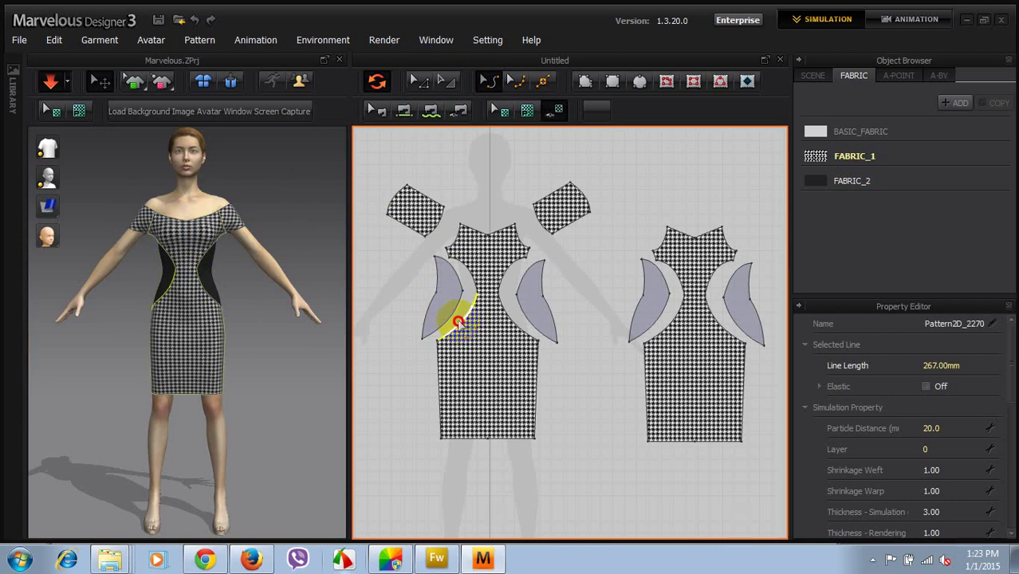
left_click_drag(456, 319, 448, 319)
left_click(449, 321)
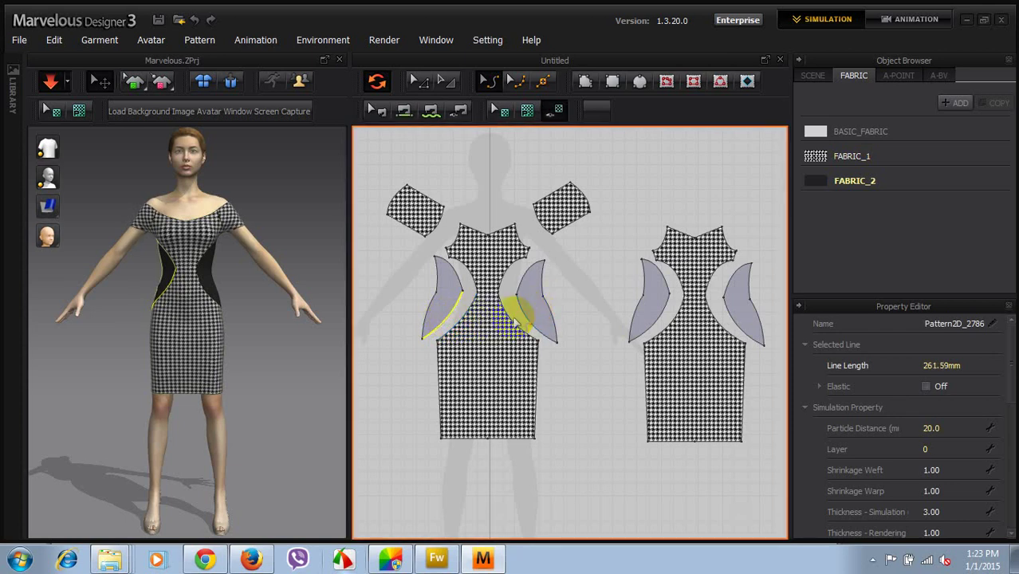
- Slightly flatten the lower waist curve of the front piece and the matching panel curve on the right-hand side
left_click(514, 318)
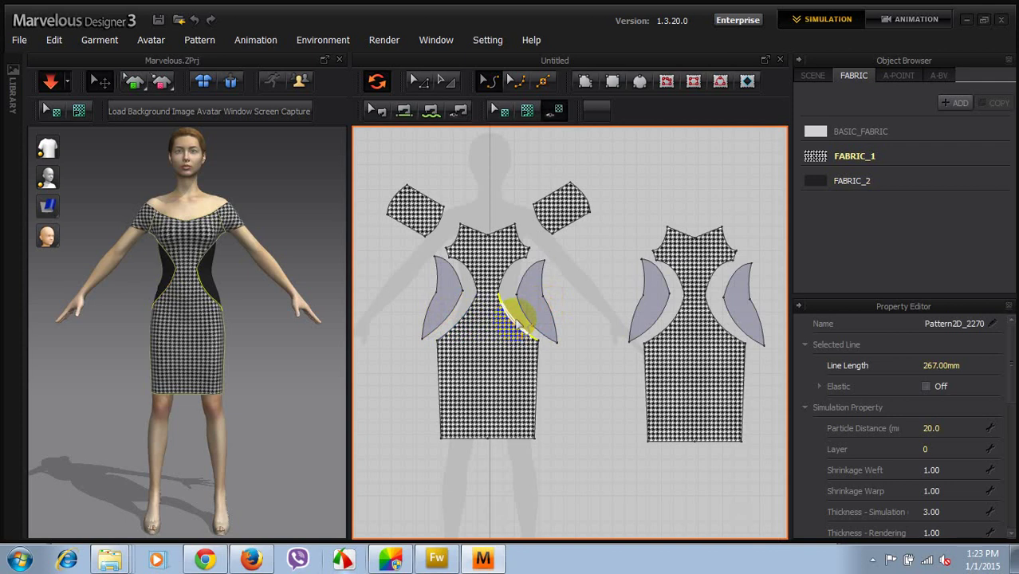
left_click(526, 321)
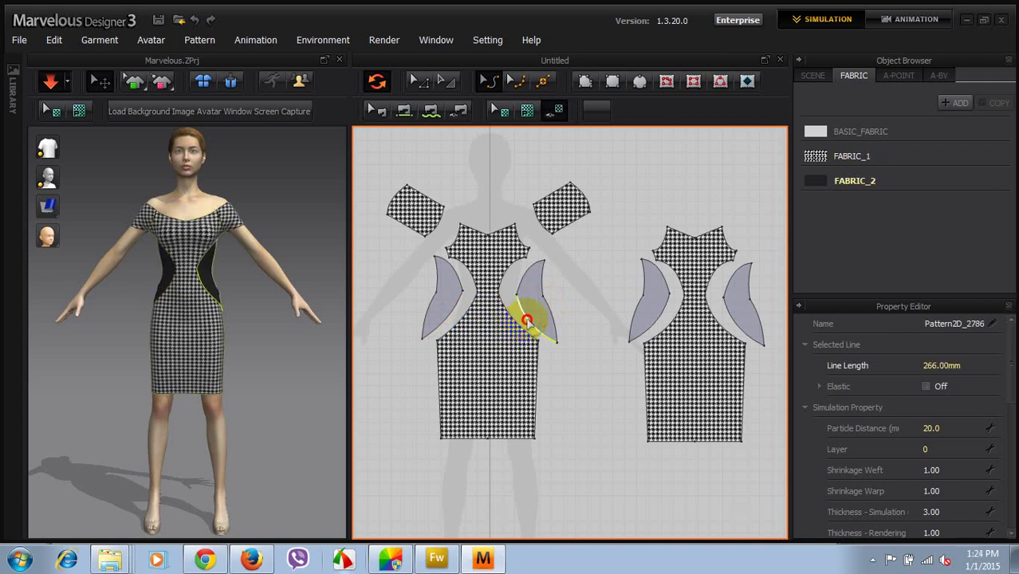
left_click_drag(531, 317, 528, 318)
- Slightly flatten the lower inner curve of the back's left-hand side panel and the matching lower waist curve of the back piece
left_click(656, 321)
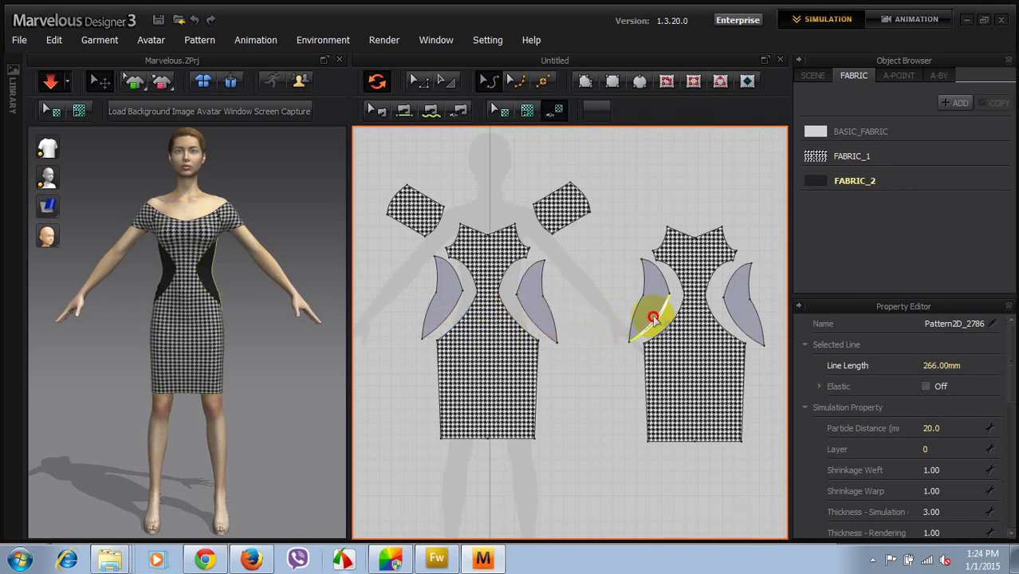
left_click_drag(652, 318, 677, 329)
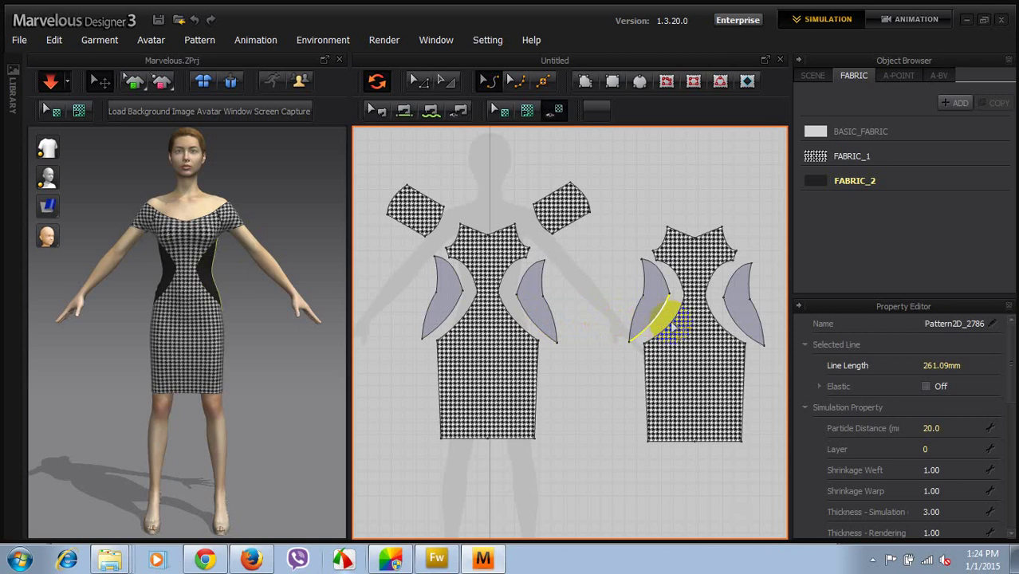
left_click(675, 327)
left_click(669, 325)
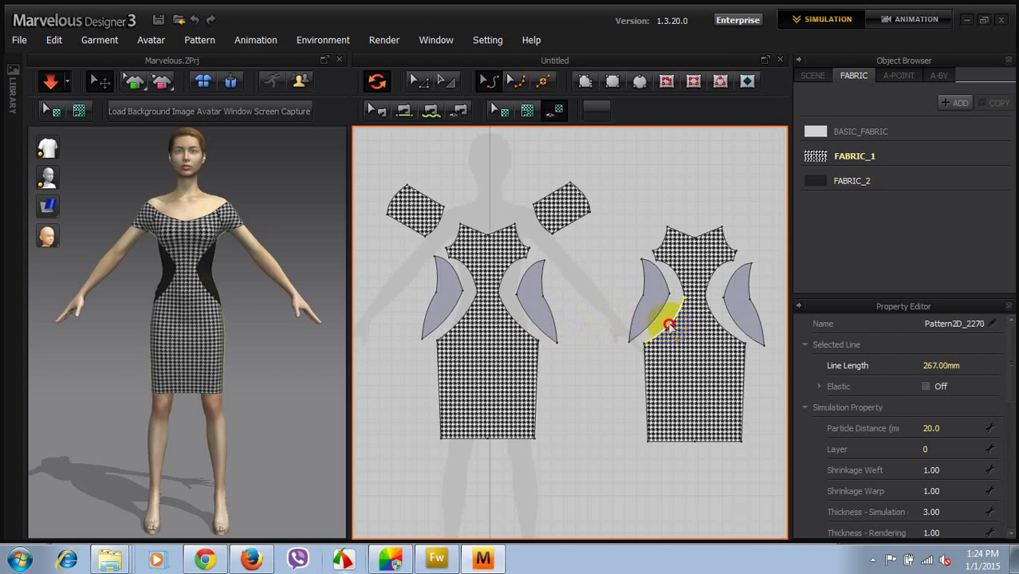
left_click_drag(668, 324, 664, 318)
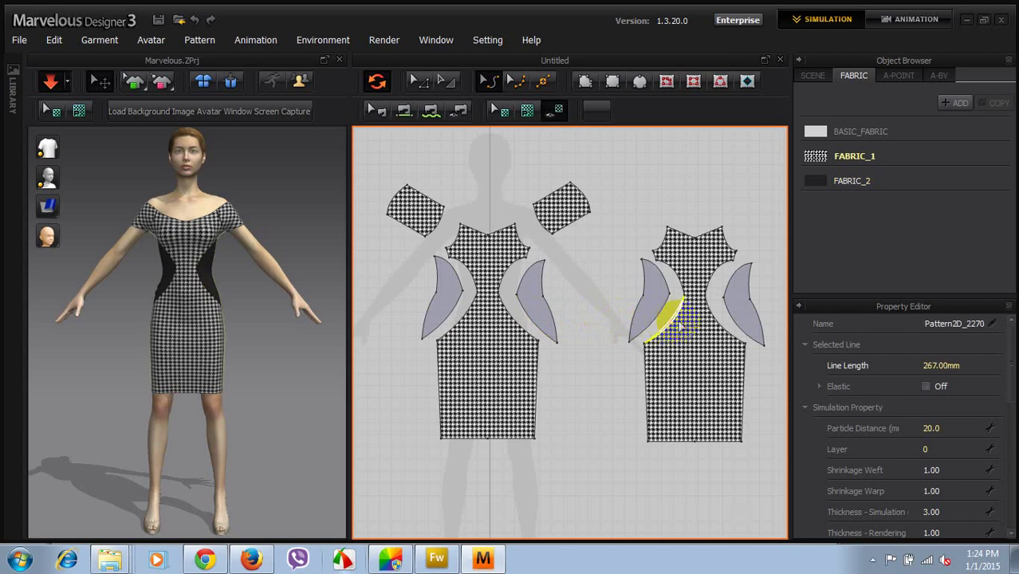
- Slightly flatten the lower waist curve of the back piece and the matching panel curve on the right-hand side, and return to point editing
left_click(721, 321)
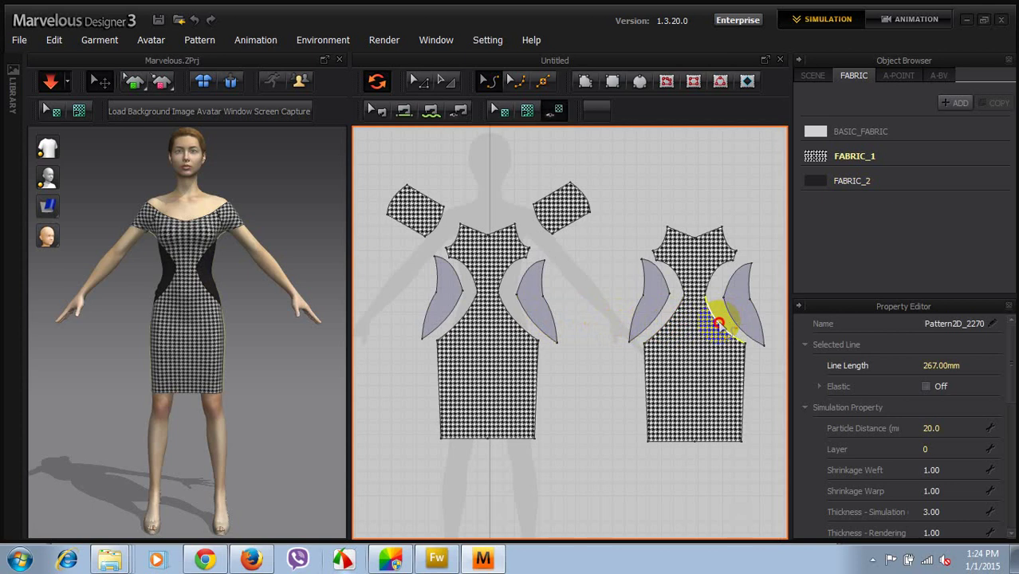
left_click_drag(722, 321, 735, 325)
left_click(736, 324)
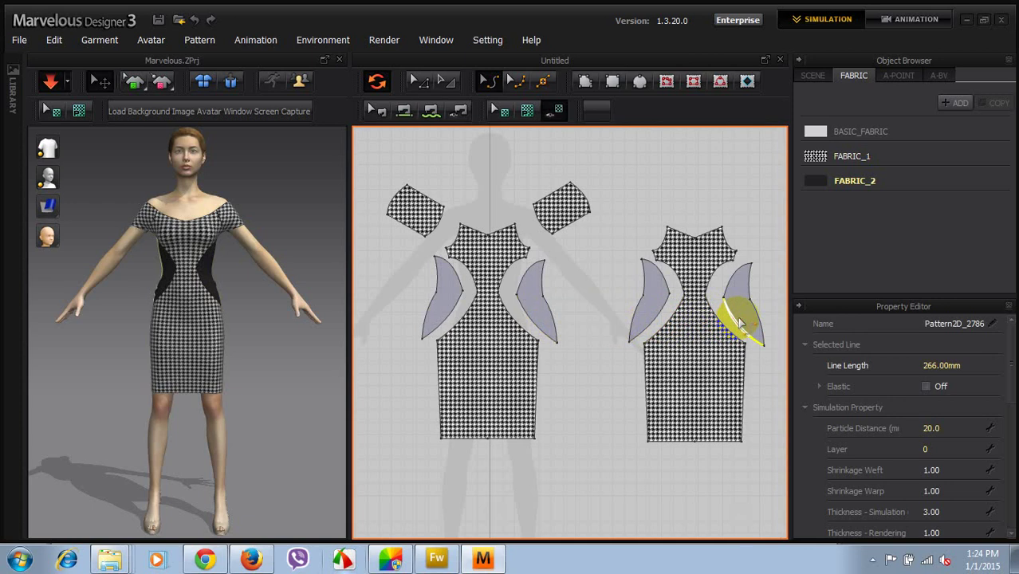
left_click(393, 265)
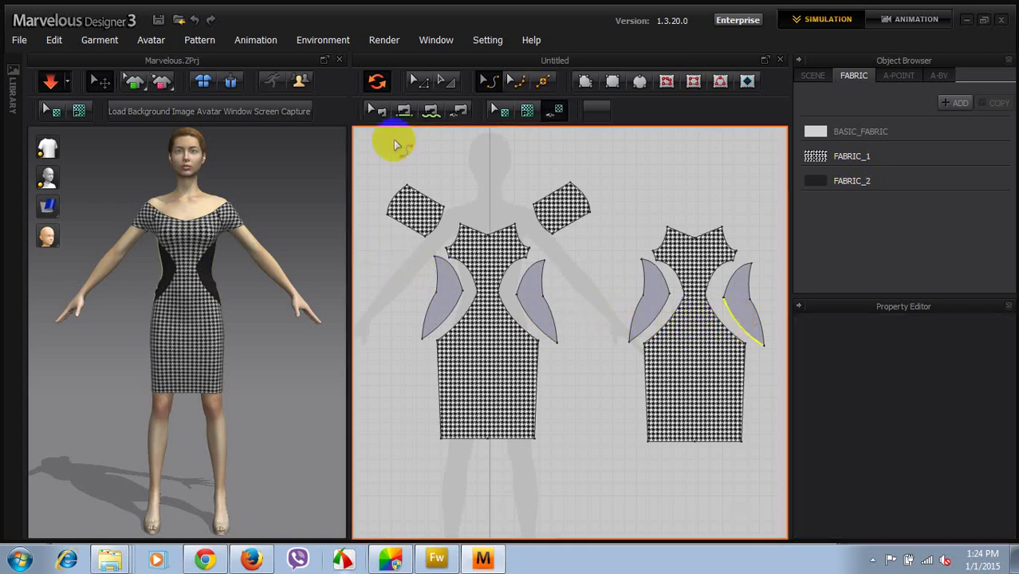
left_click(416, 80)
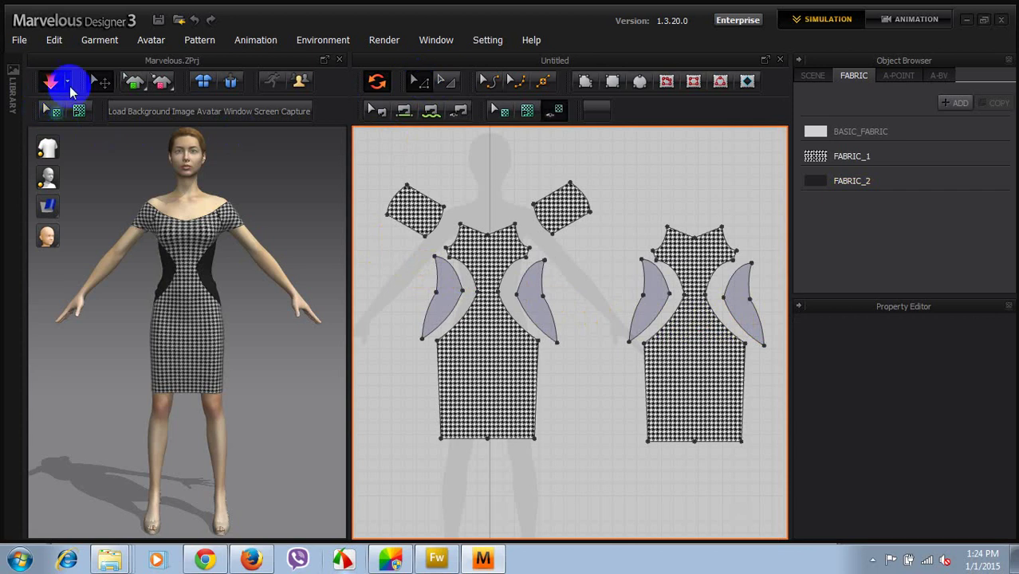
- Reset the dress pieces to their arranged positions and simulate the drape with the reshaped lower curves
left_click(229, 82)
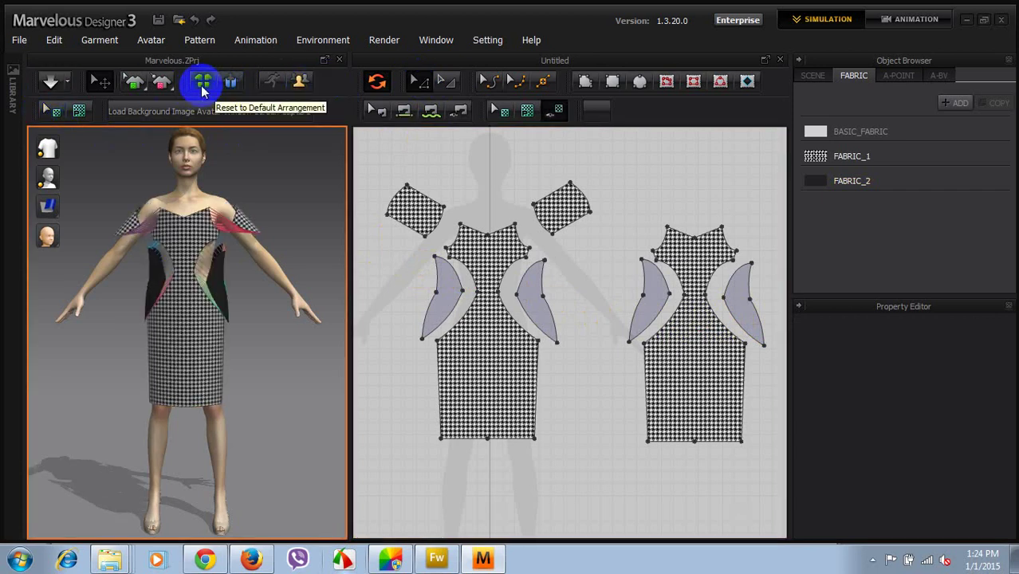
left_click(51, 81)
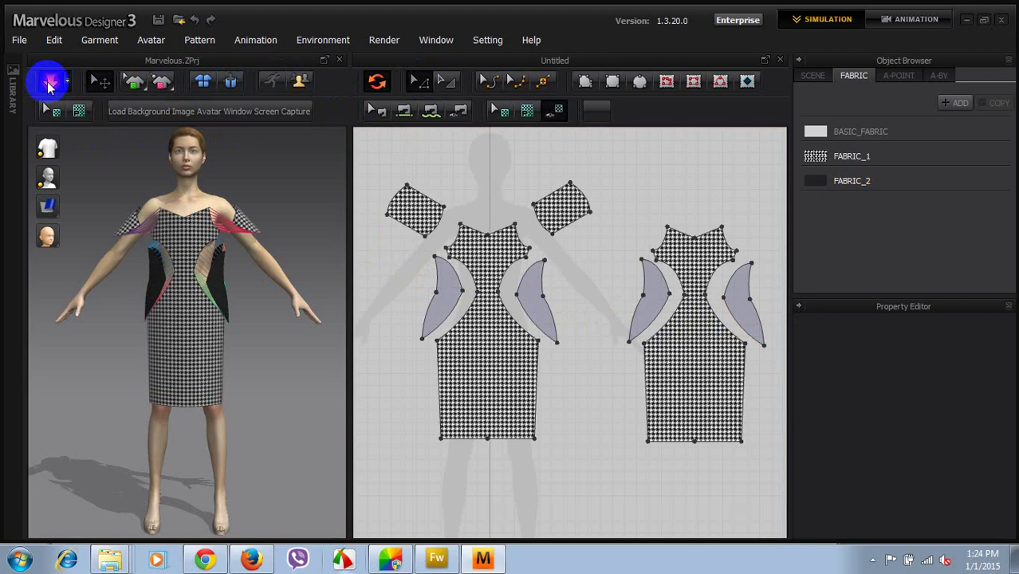
left_click(295, 209)
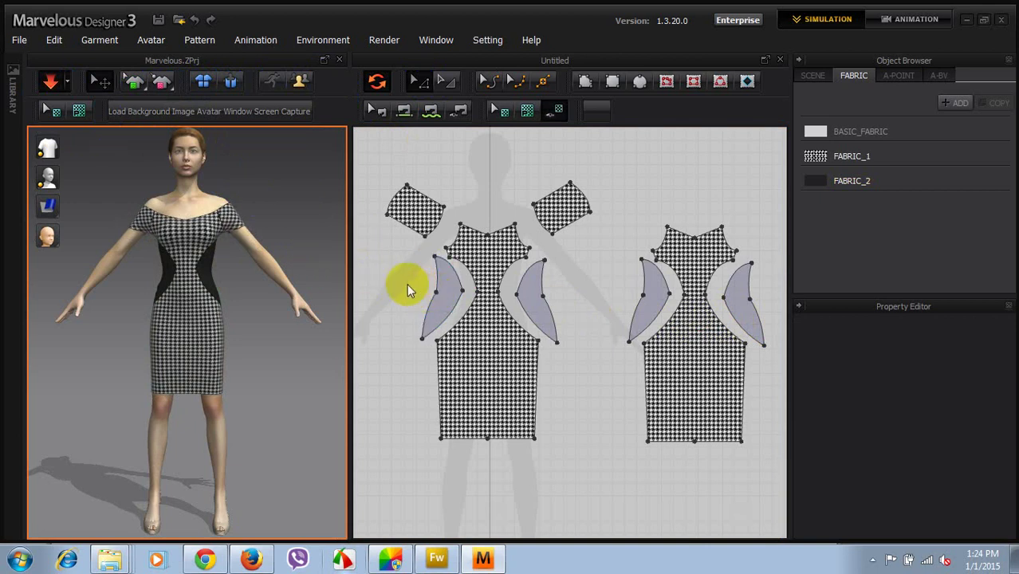
- Select the waist curve points and all side panel middle points on both patterns and move them slightly upward together
left_click_drag(407, 286, 764, 305)
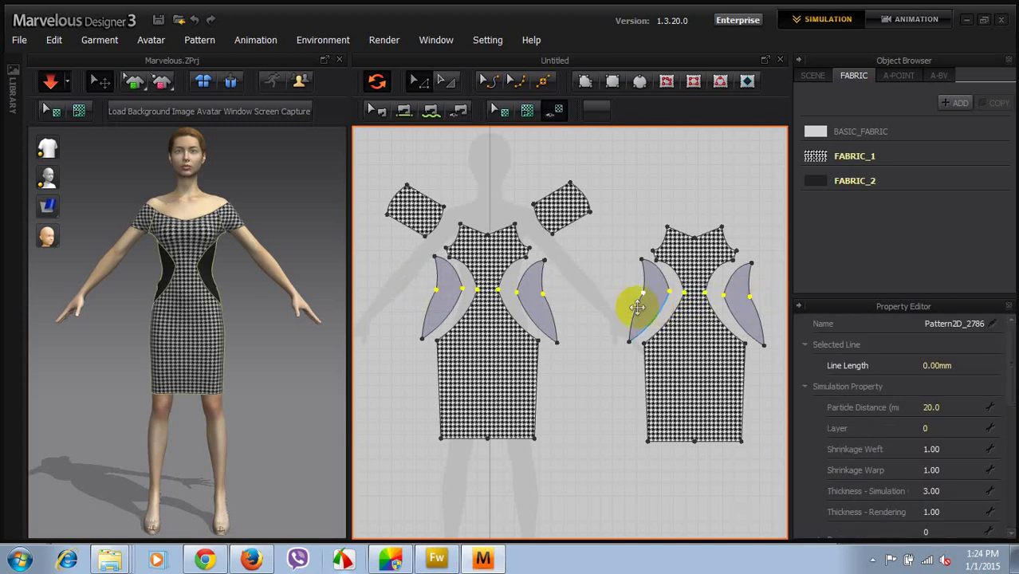
- Move the outer waist points of the side panels slightly inward on both the front and back patterns
left_click(603, 307)
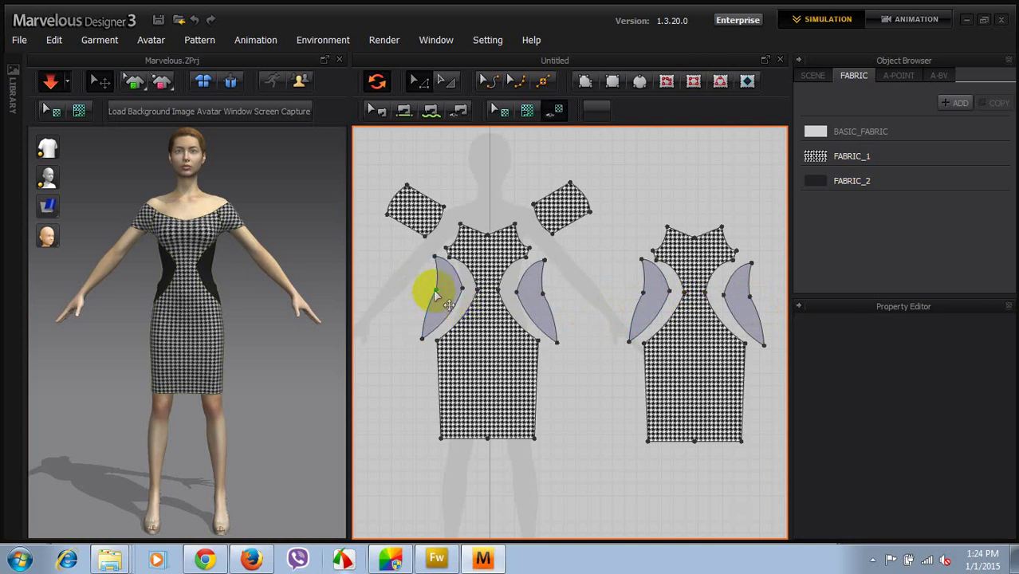
left_click(434, 289)
left_click(619, 295)
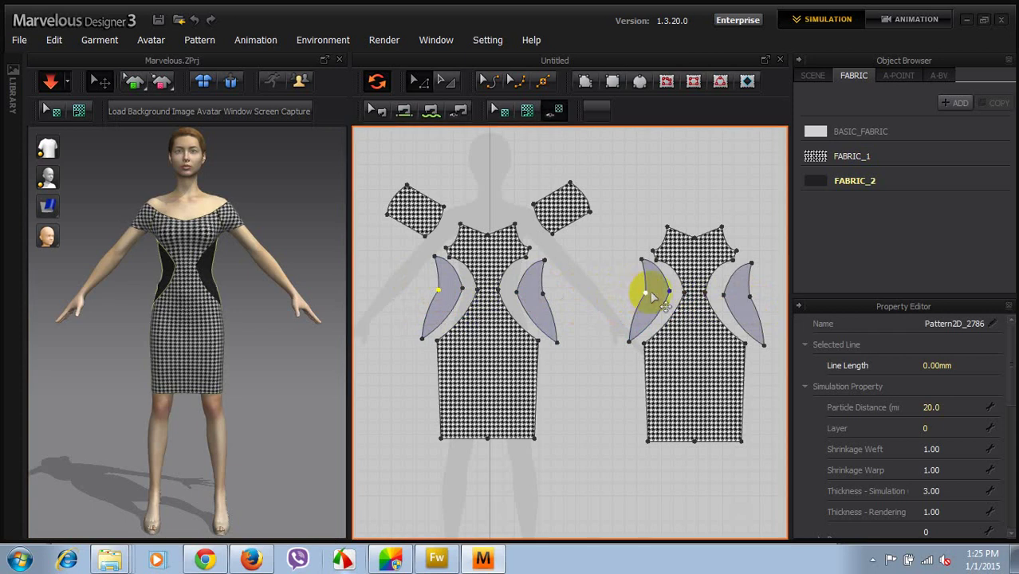
left_click(750, 296)
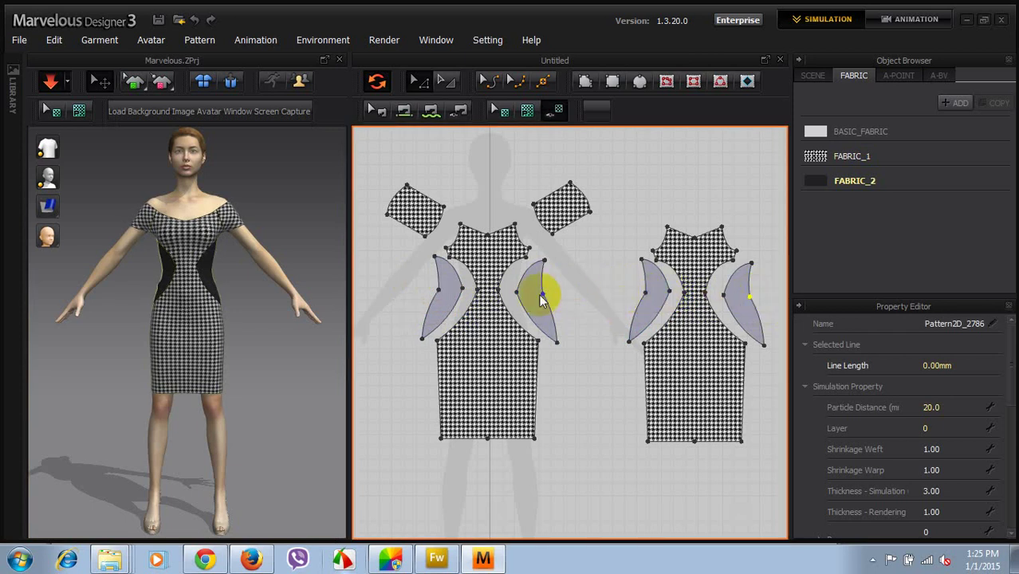
left_click(542, 293)
key("Left")
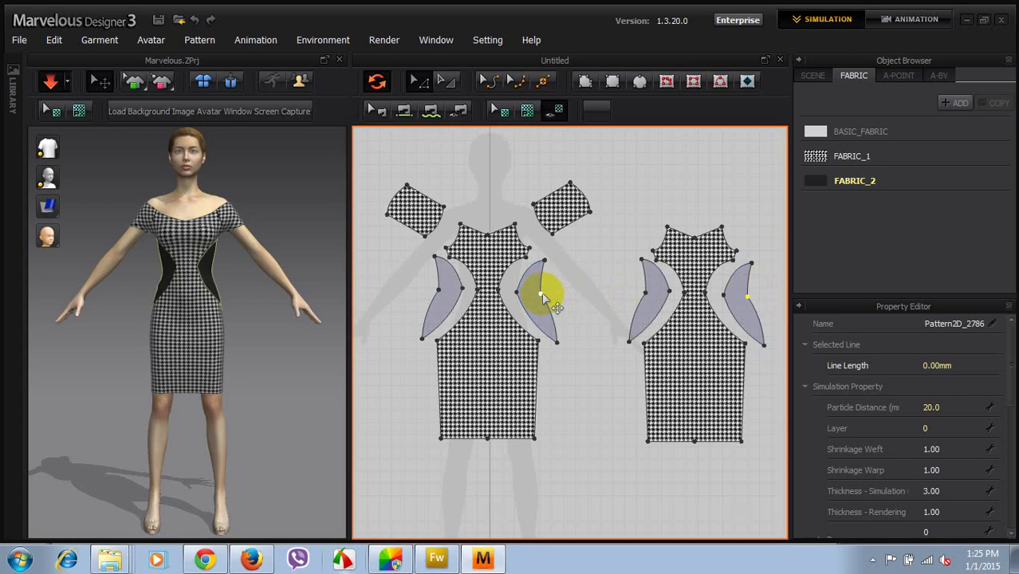
- Select all the waist-level points of the front, back and side panel pieces and nudge them slightly down together
left_click_drag(416, 280, 760, 307)
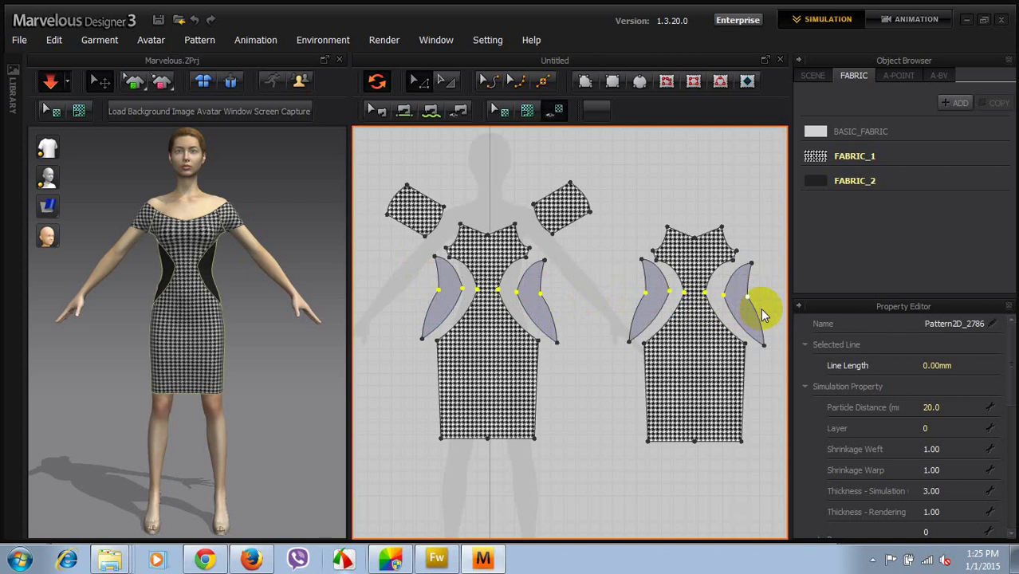
key("Down")
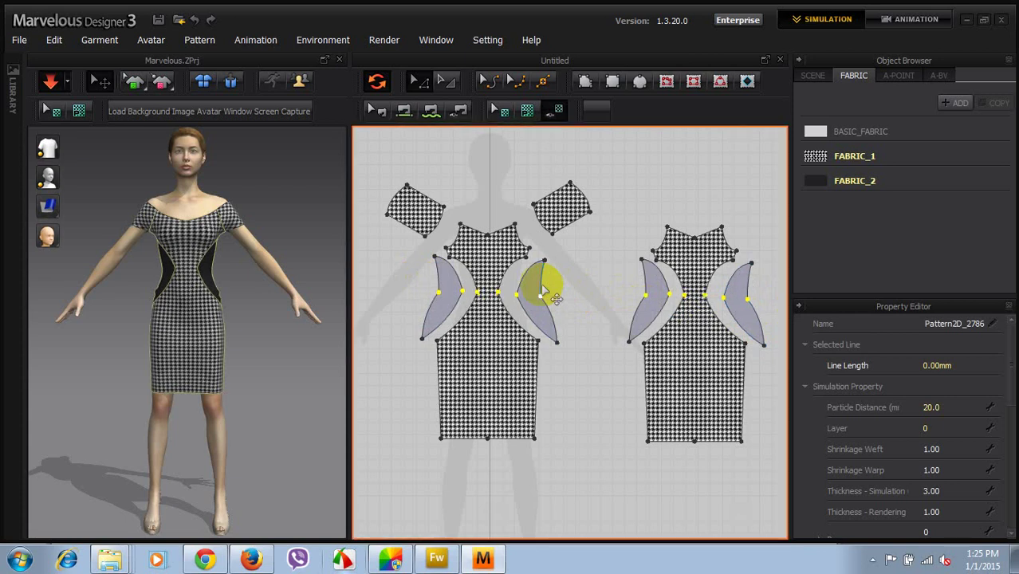
left_click(458, 346)
- Lower the bottom tips of all side panels together with the matching hip corner points on the front and back pieces
left_click_drag(390, 318, 773, 364)
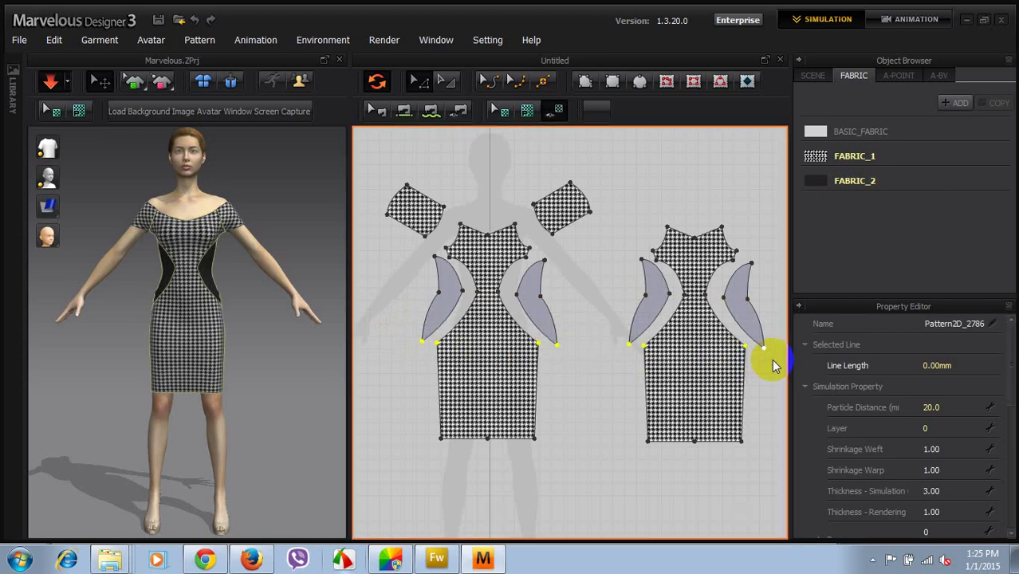
key("Down")
key("Down")
key("Down")
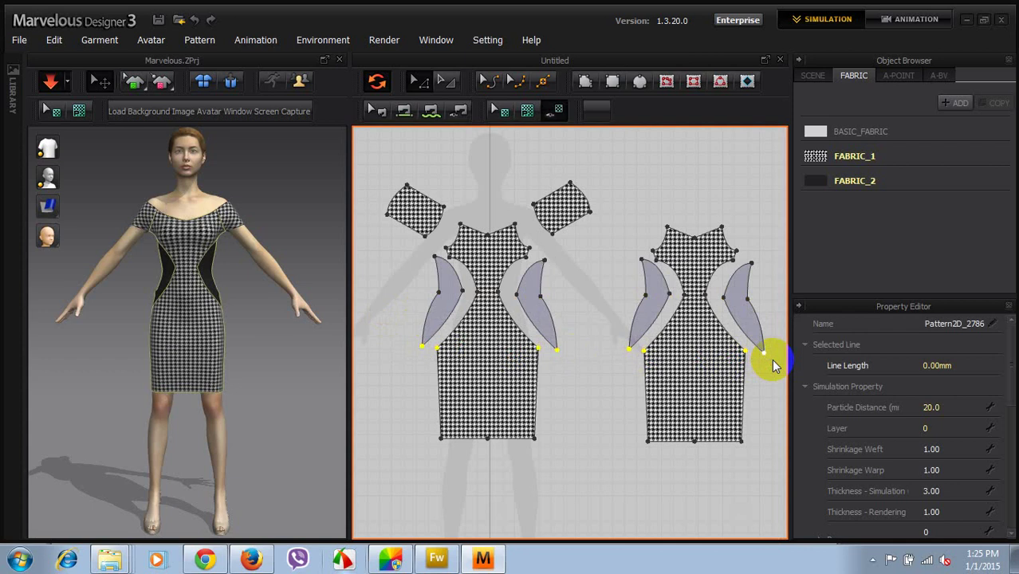
left_click(384, 298)
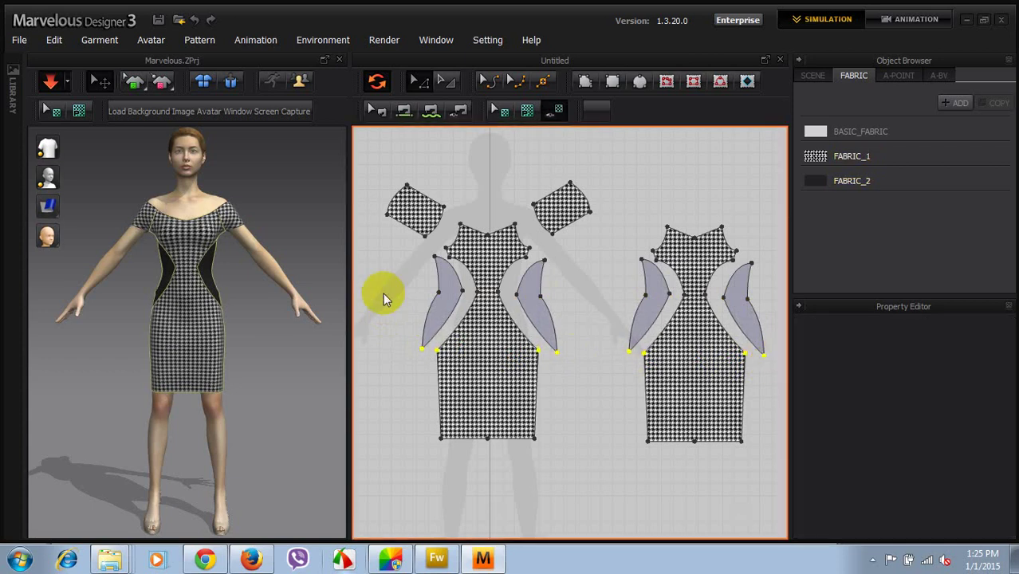
- Slightly adjust the curvature of the lower outer edge on each of the four side panels
left_click(489, 83)
left_click(427, 315)
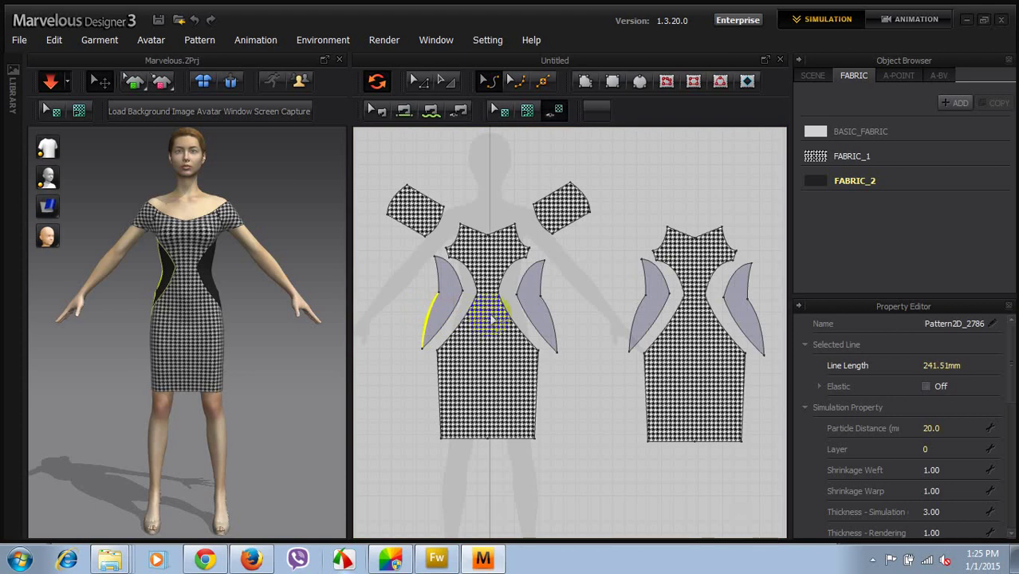
left_click(520, 319)
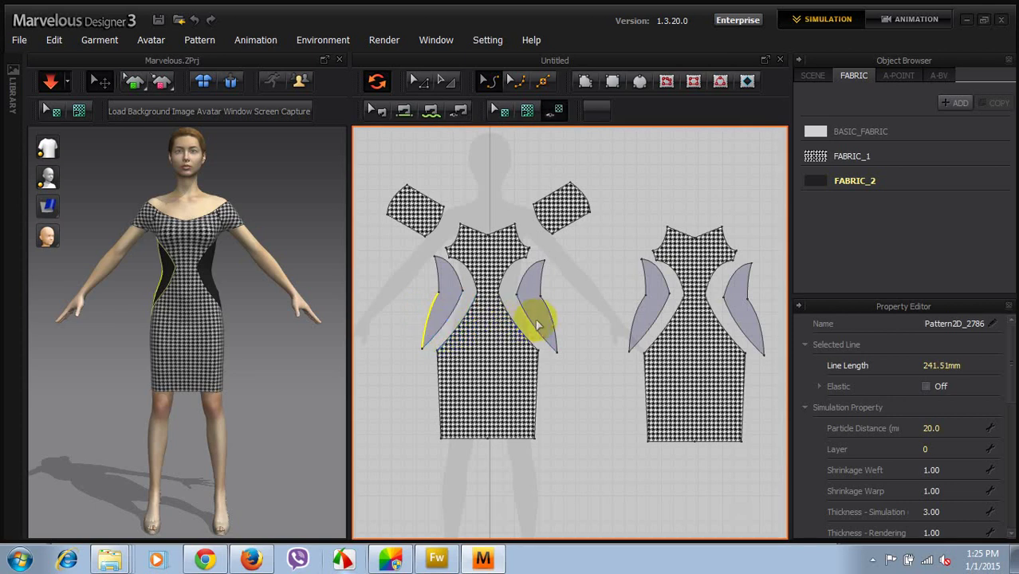
left_click(550, 320)
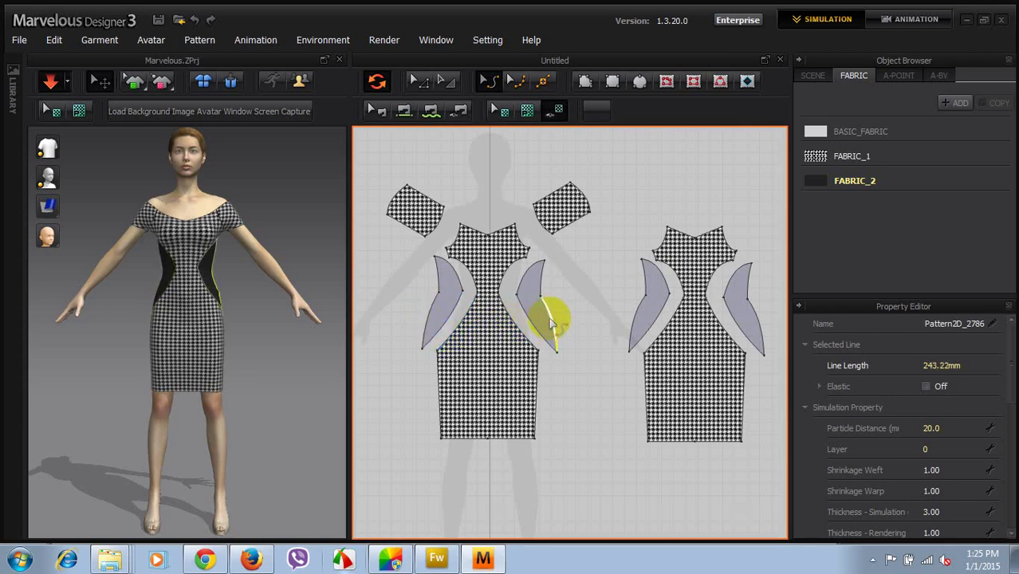
left_click(637, 321)
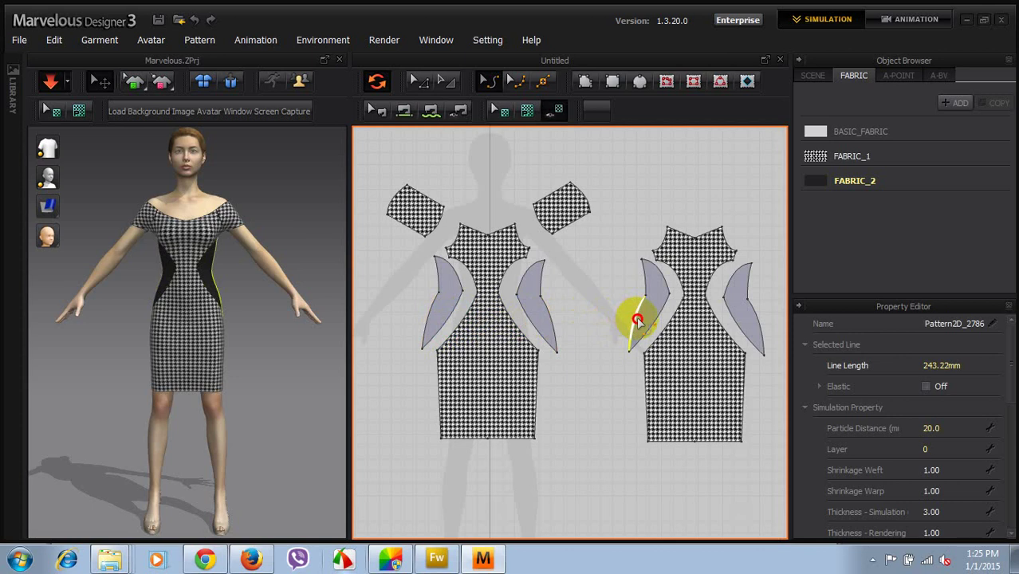
left_click(758, 317)
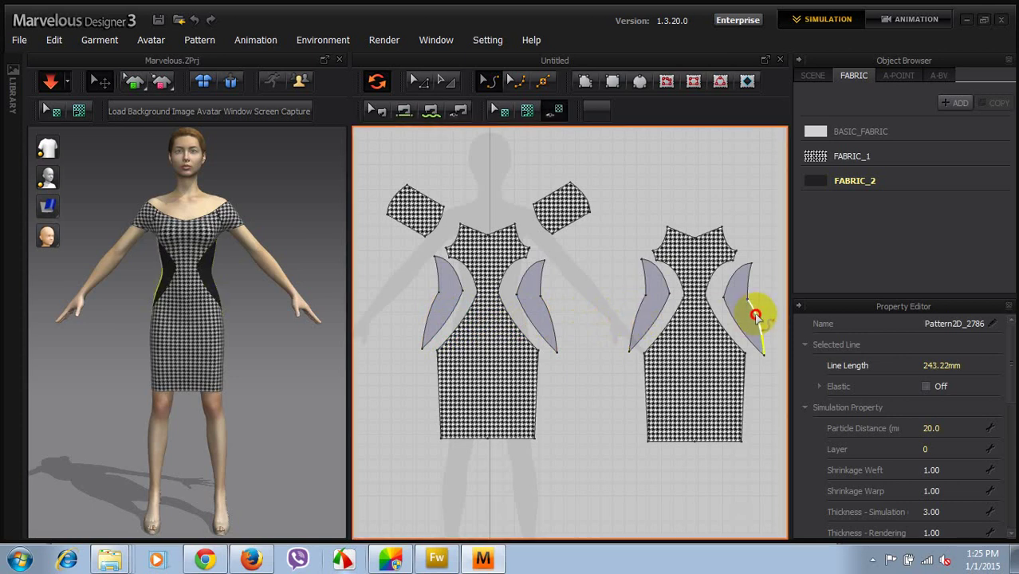
left_click(764, 313)
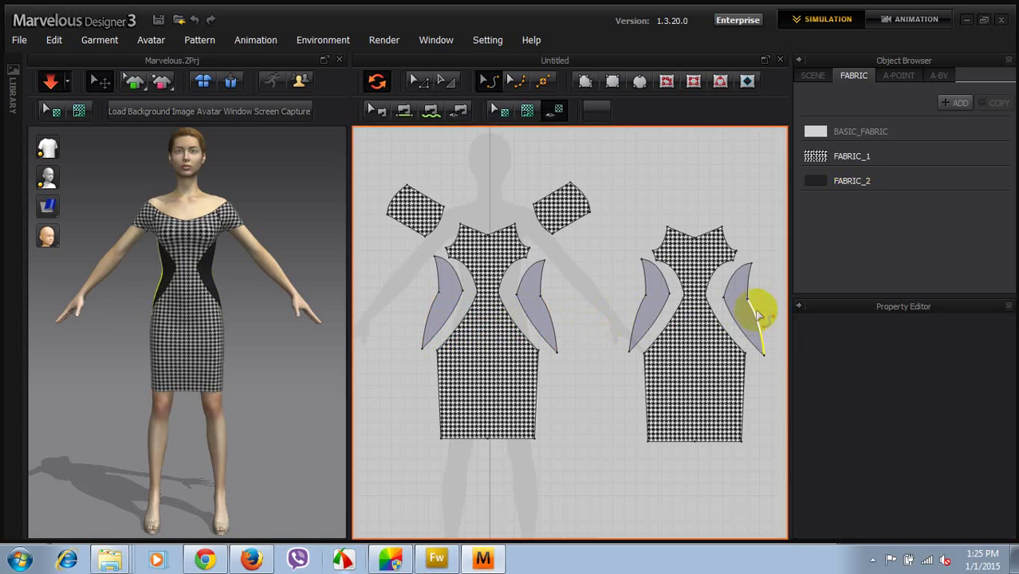
- Apply the woman pose W_pose3.pos from the library to the avatar and check how the dress drapes in a widened 3D view
right_click_drag(319, 289, 222, 321)
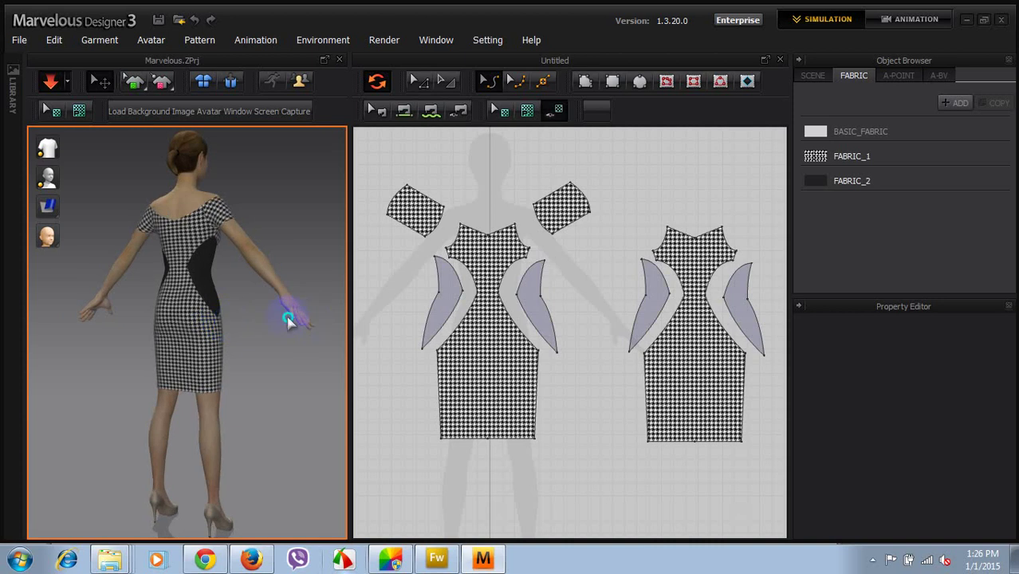
right_click_drag(288, 316, 163, 295)
right_click_drag(210, 271, 248, 274)
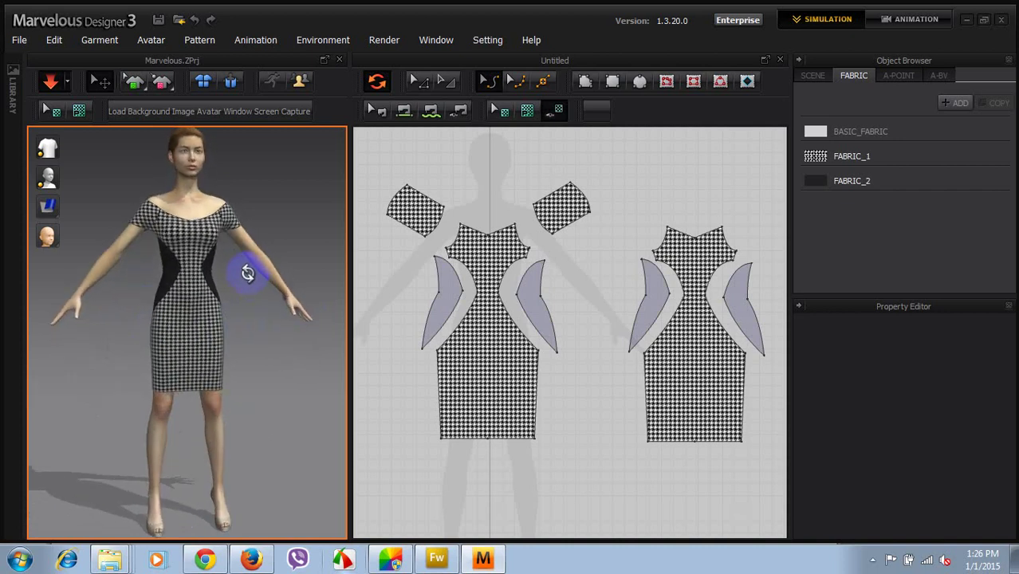
left_click(13, 96)
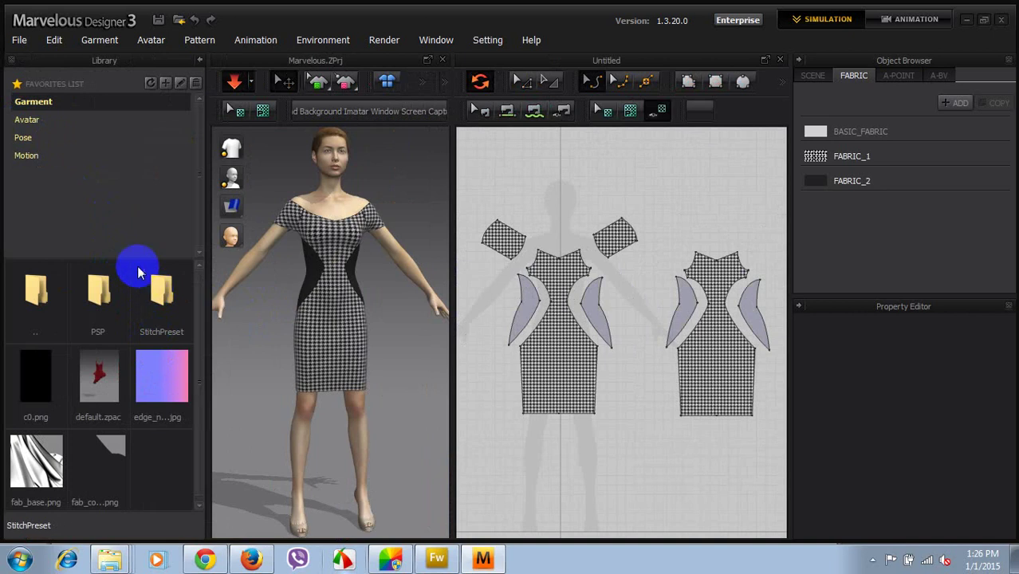
left_click(26, 156)
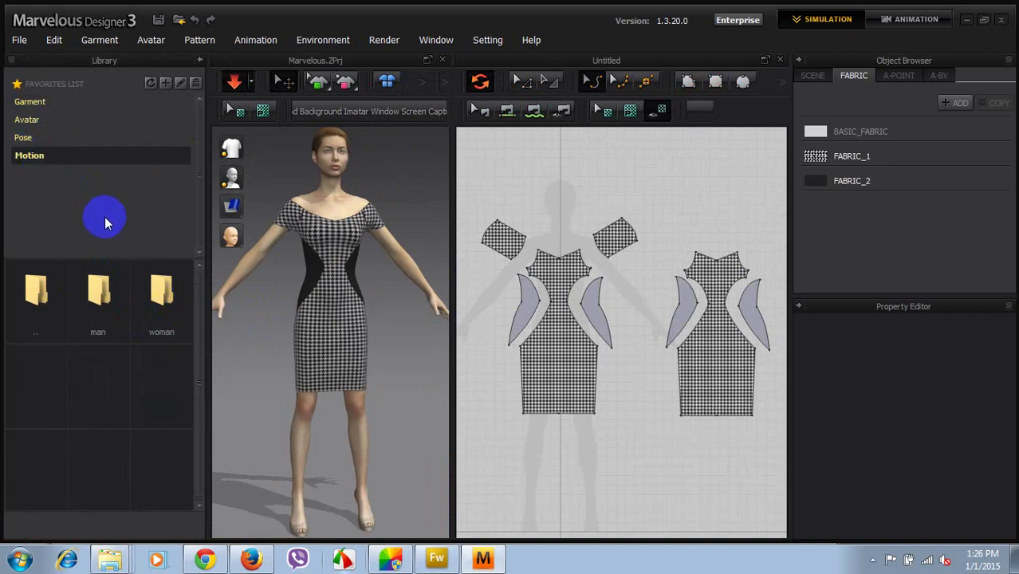
left_click(23, 140)
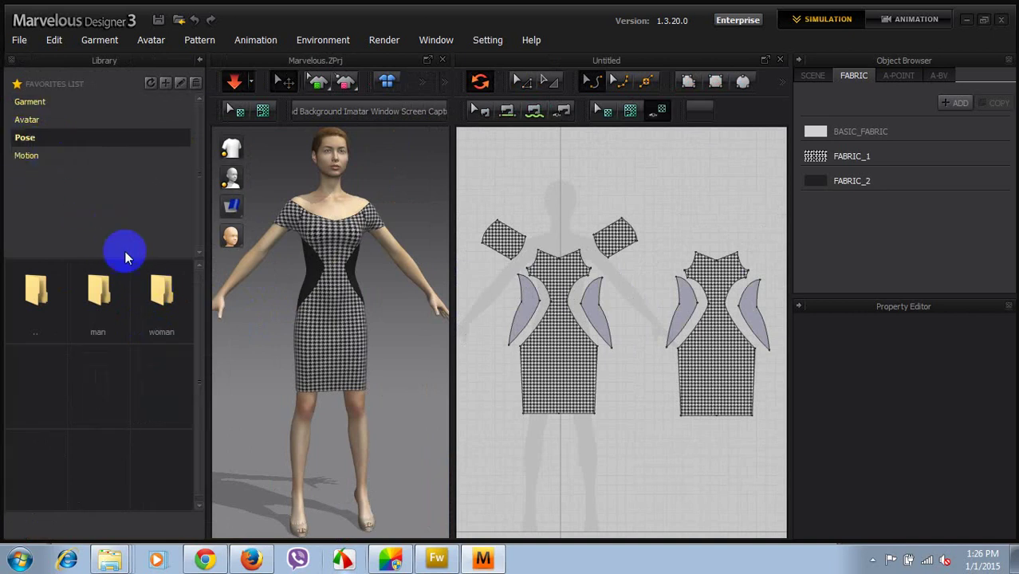
left_click(38, 394)
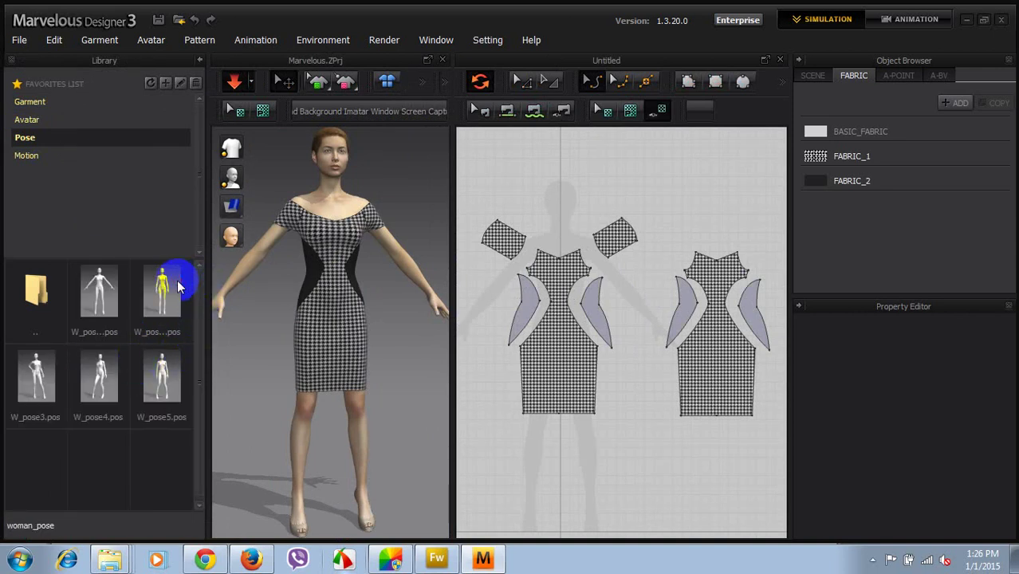
left_click(36, 373)
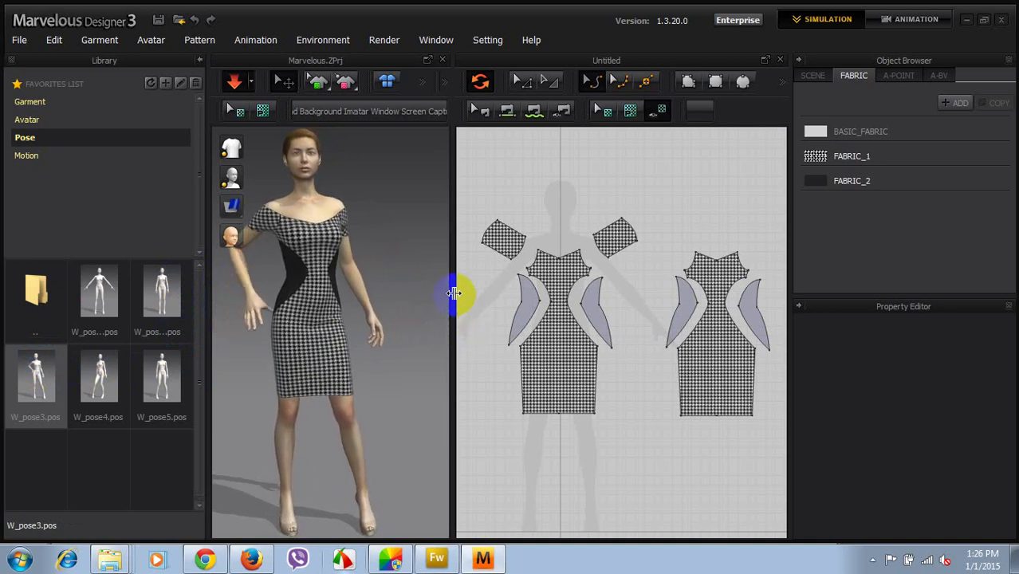
left_click_drag(453, 294, 488, 292)
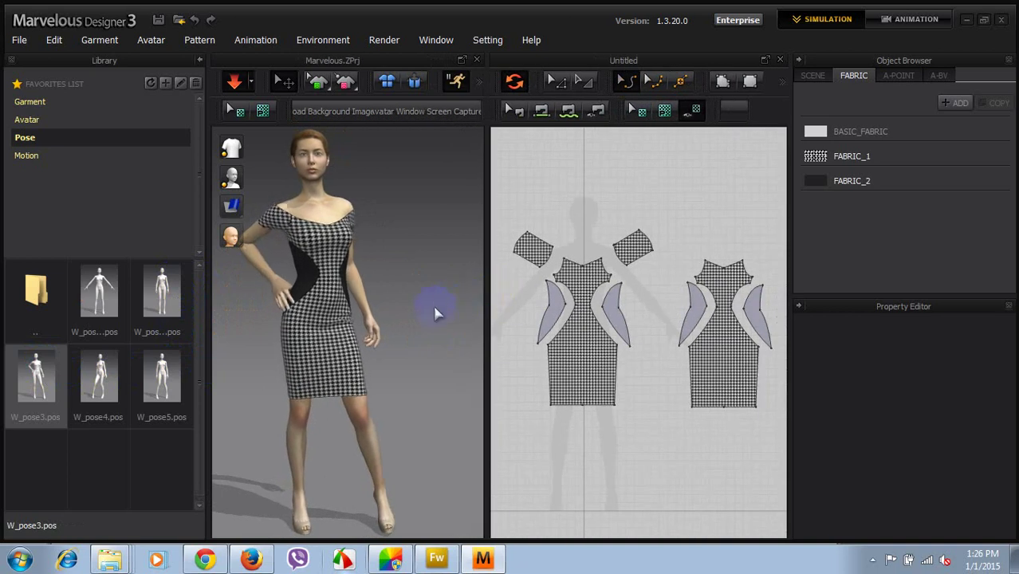
right_click_drag(410, 320, 373, 319)
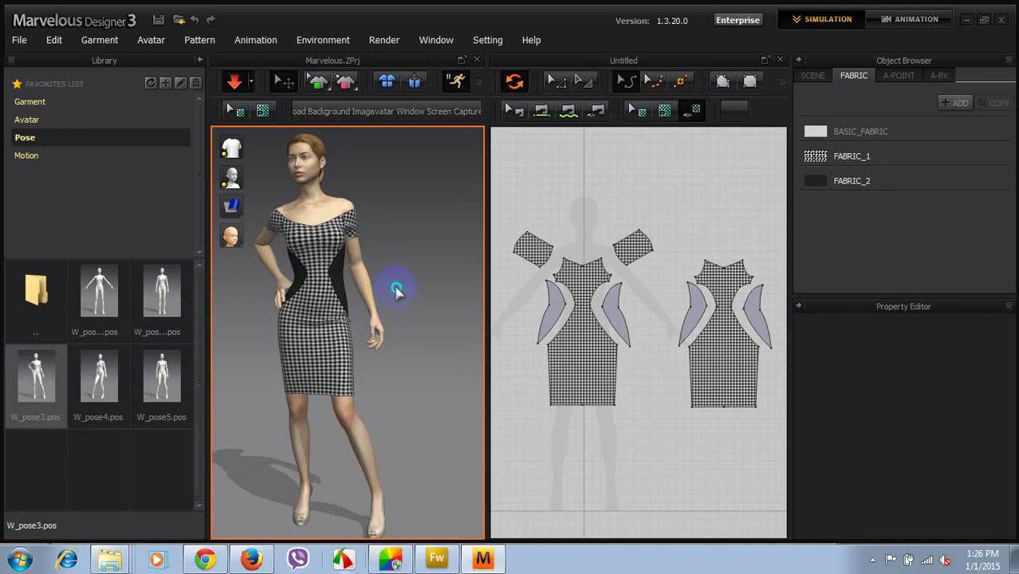
right_click_drag(405, 285, 446, 286)
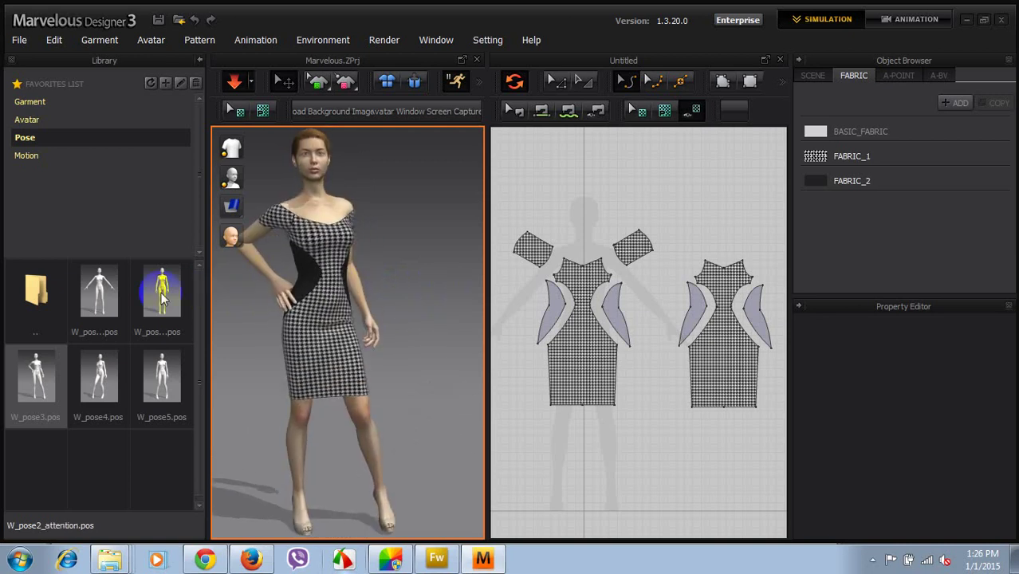
- Return the avatar to the W_pose1_default.pos pose and check the dress from an angle and from the front
left_click(106, 296)
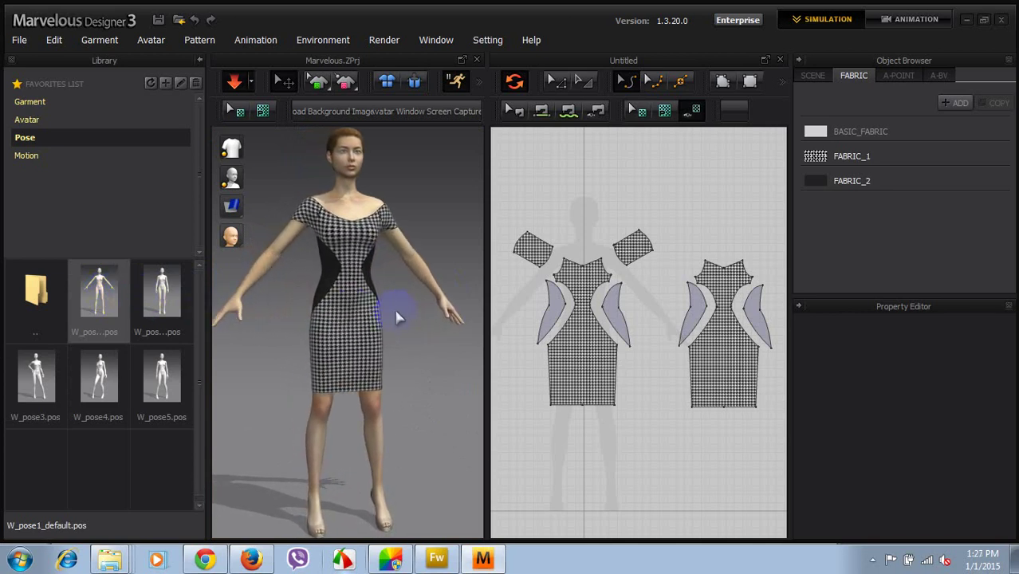
right_click_drag(405, 318, 343, 312)
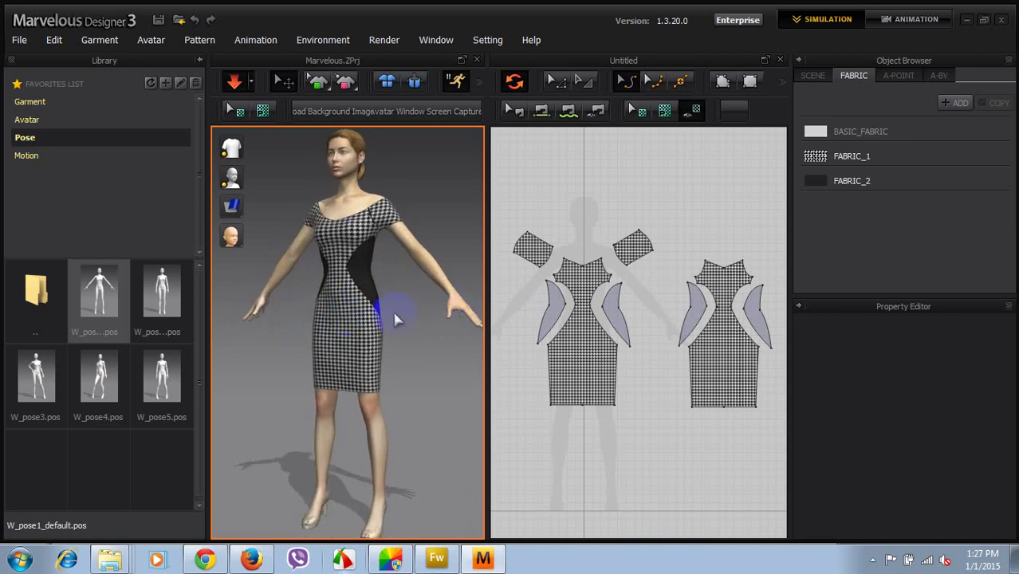
right_click_drag(283, 320, 336, 320)
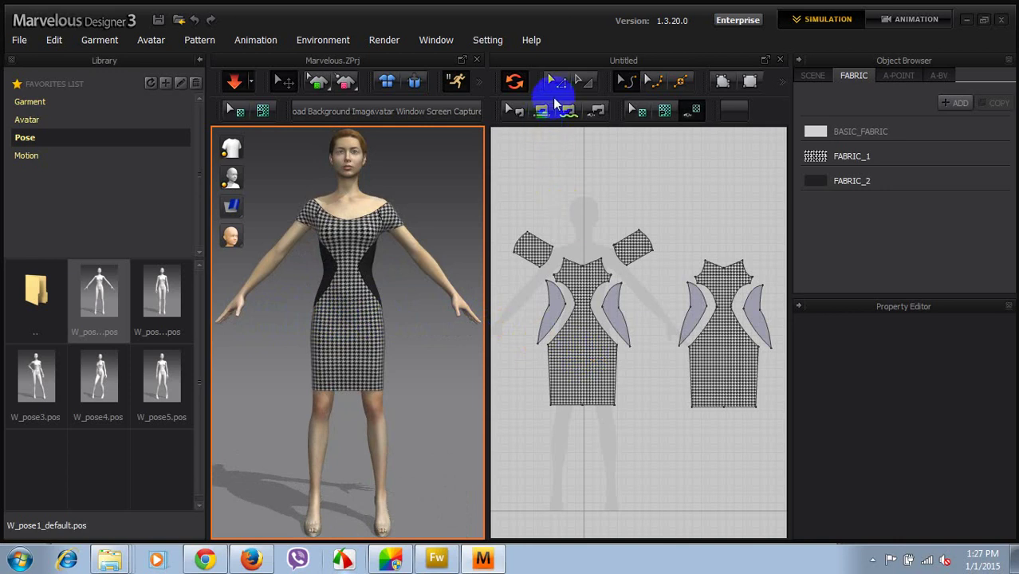
- Slightly enlarge the houndstooth texture on the front, back and both sleeve pieces together, and check it on the dress
left_click(641, 116)
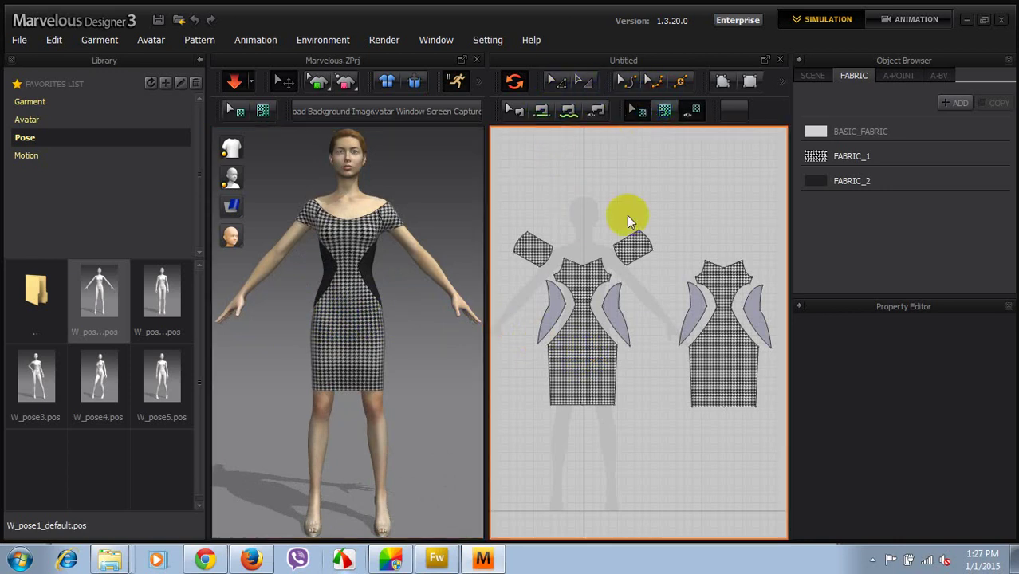
left_click(587, 355)
left_click(725, 370)
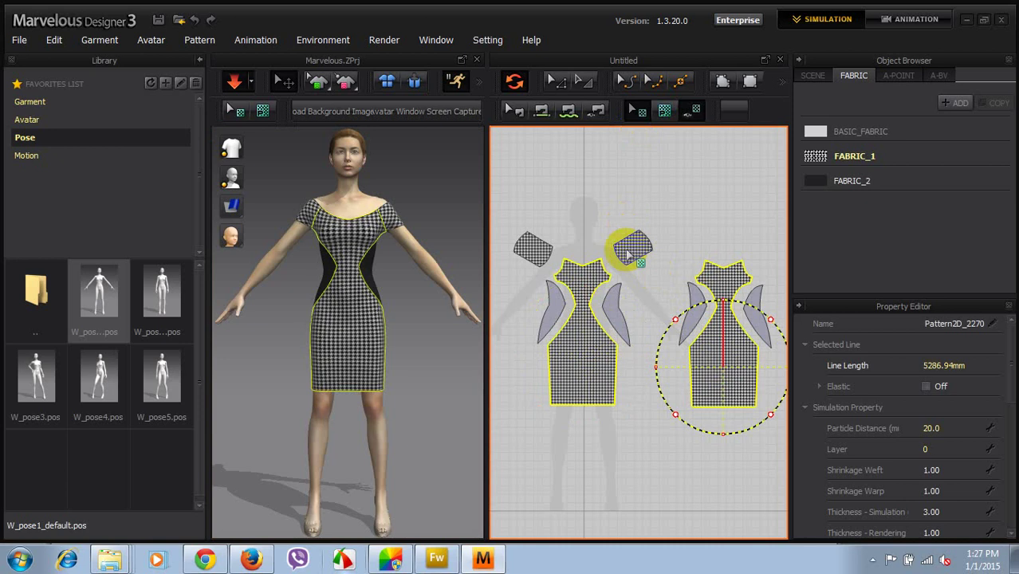
left_click(627, 253)
left_click(535, 252)
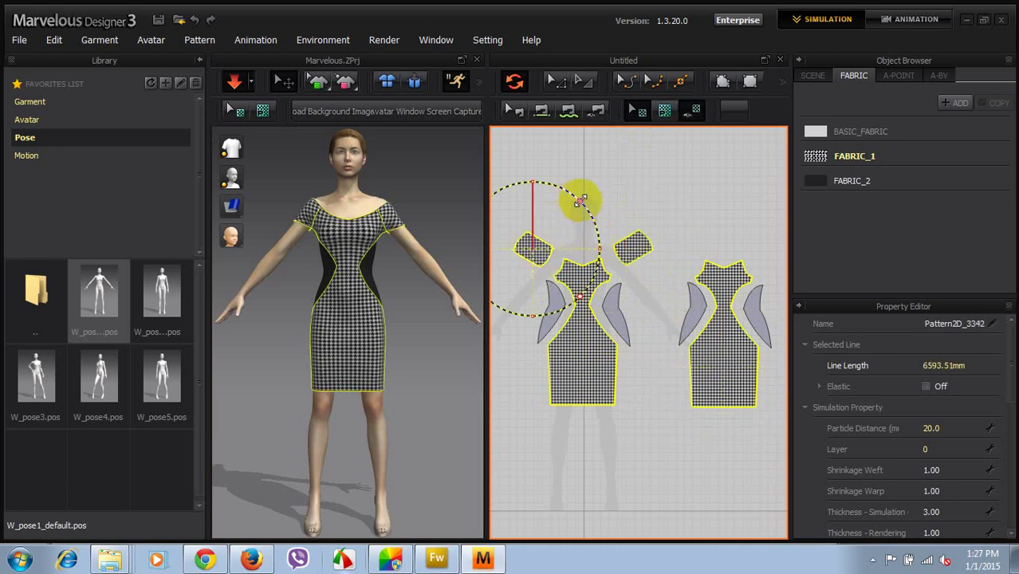
left_click_drag(584, 198, 584, 198)
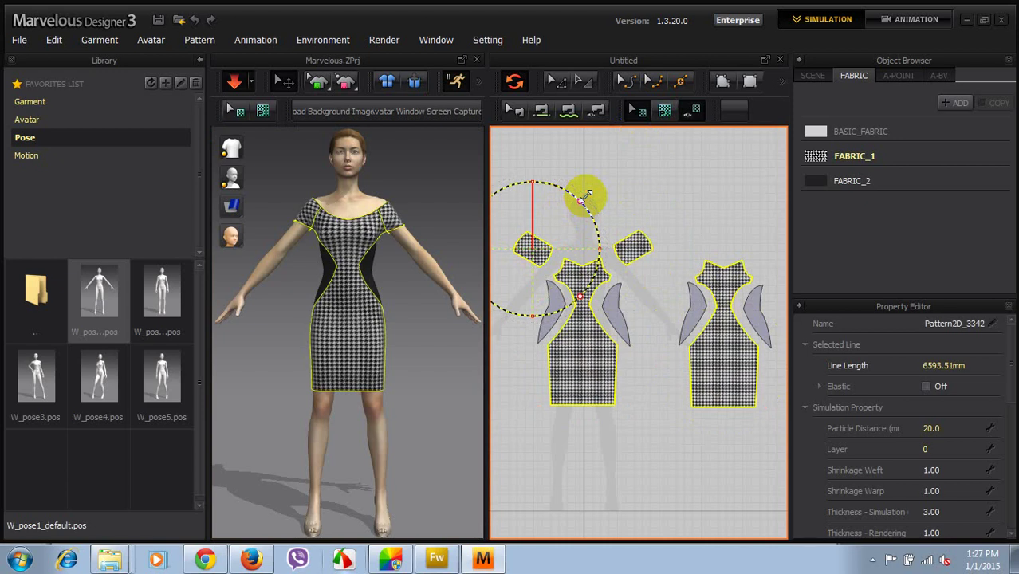
left_click(587, 199)
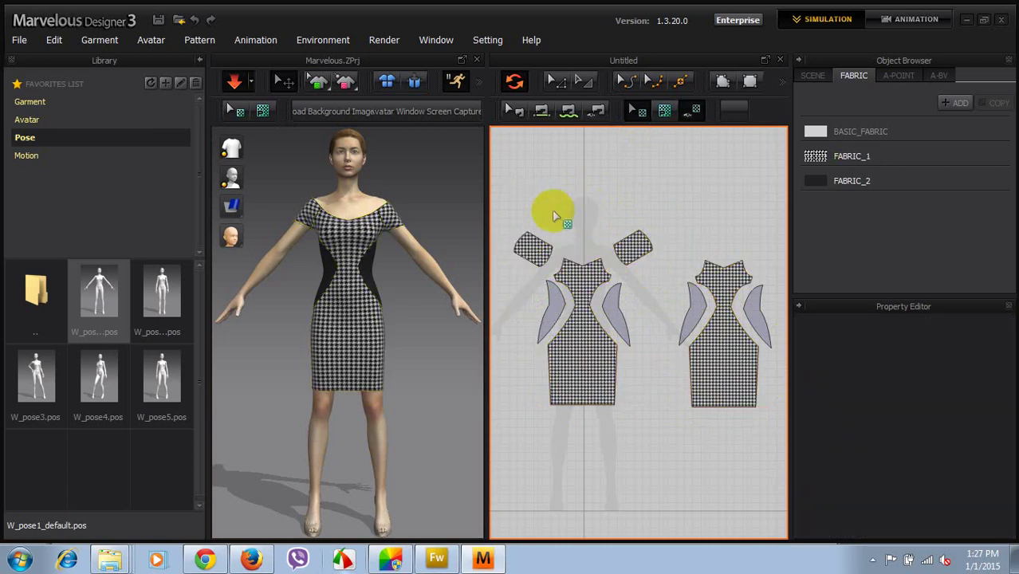
right_click_drag(457, 229, 417, 236)
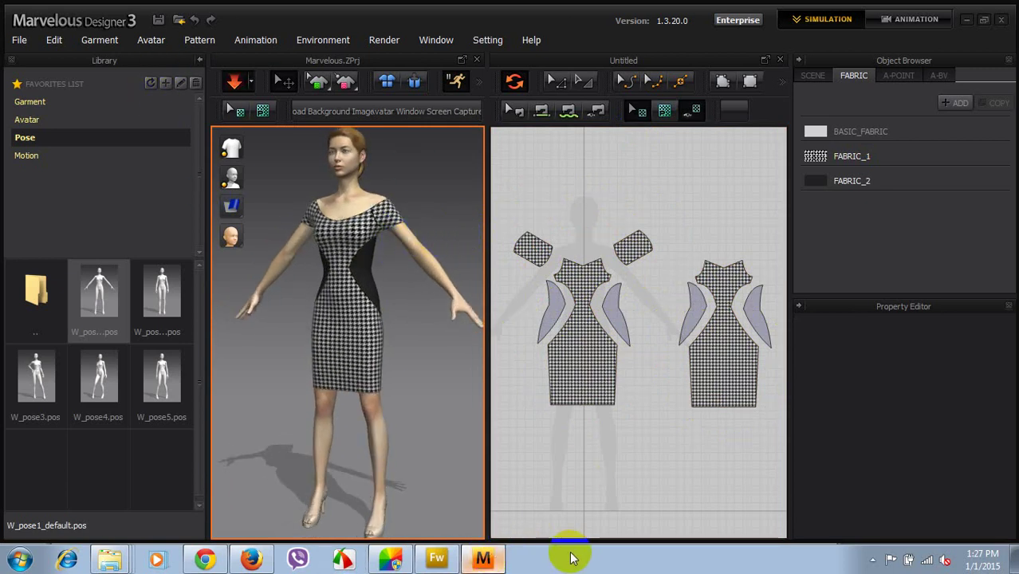
left_click(873, 560)
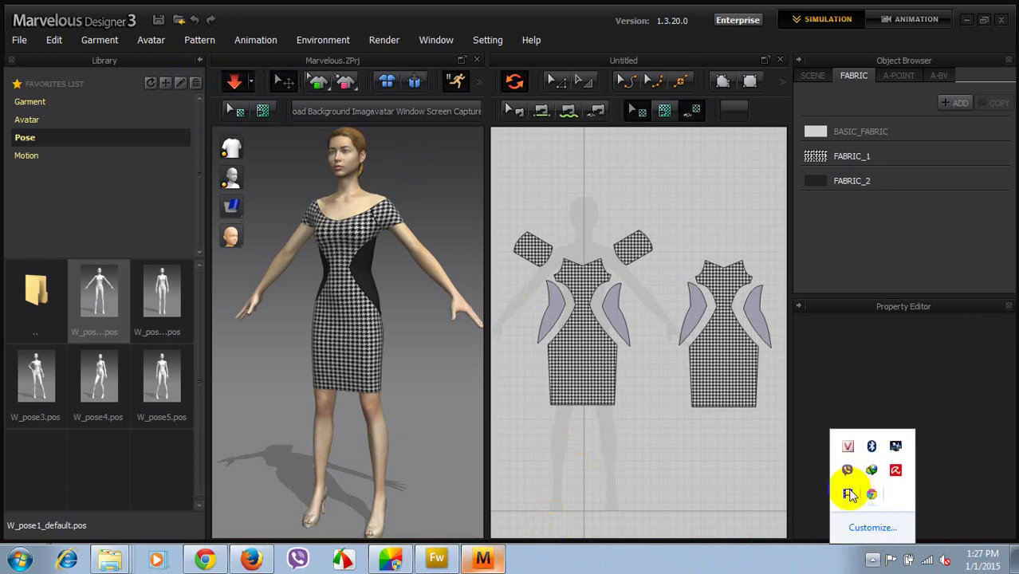